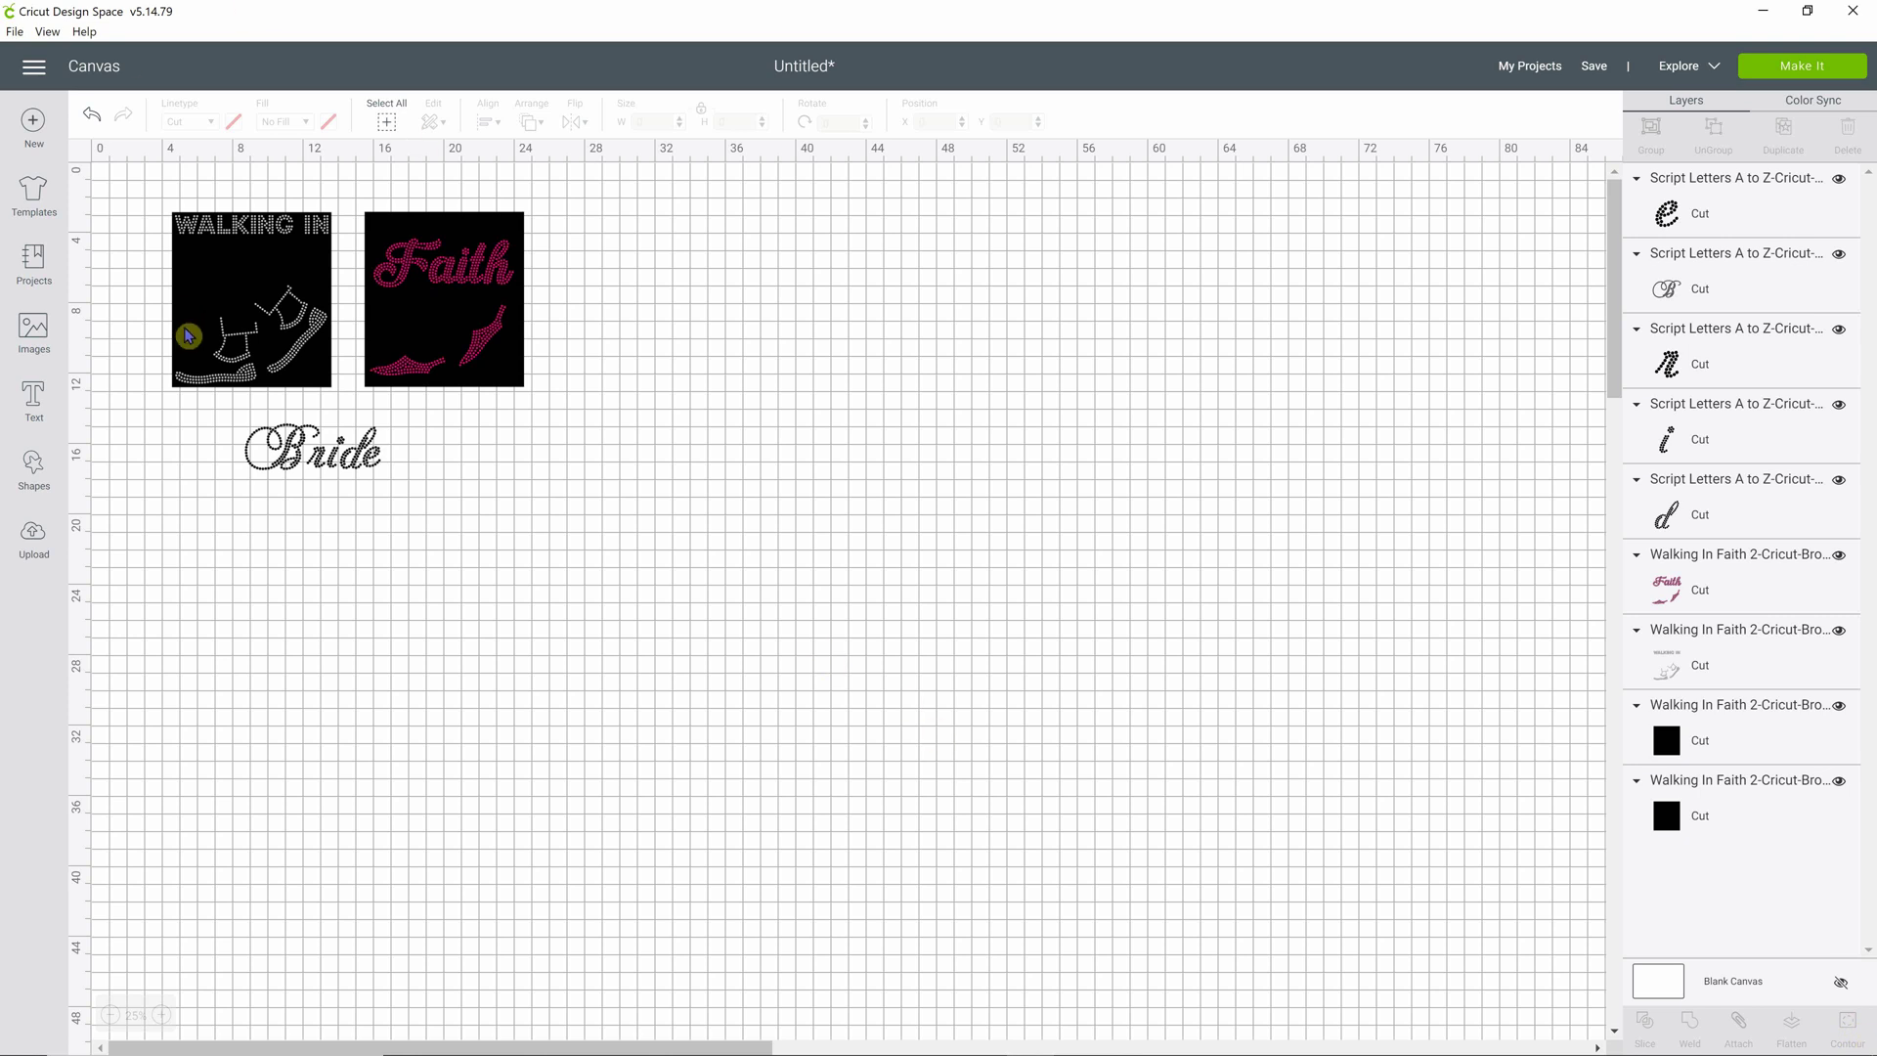
Replace the existing Walking In Faith boxes with a fresh copy of the uploaded template, placed beside the Bride lettering.
mouse_move(650, 422)
mouse_down()
mouse_move(671, 410)
mouse_move(649, 407)
mouse_up()
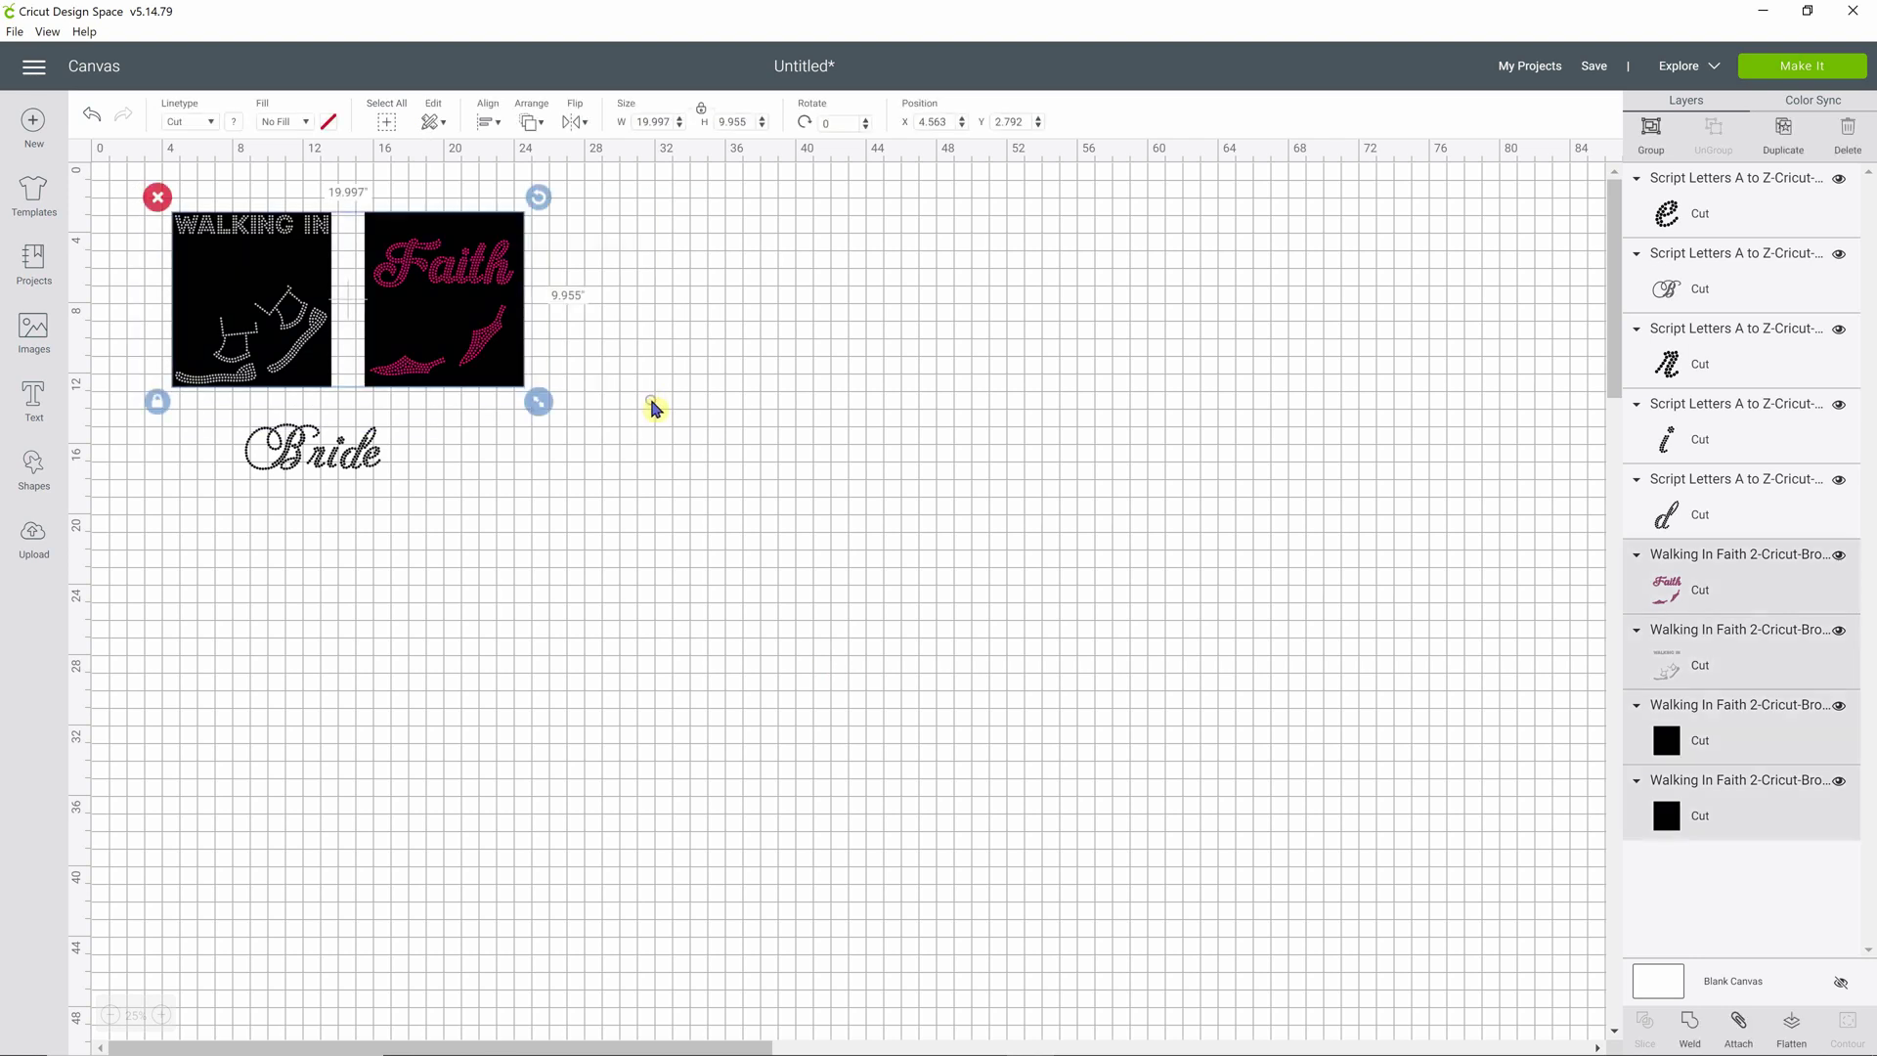
key(Delete)
click(33, 536)
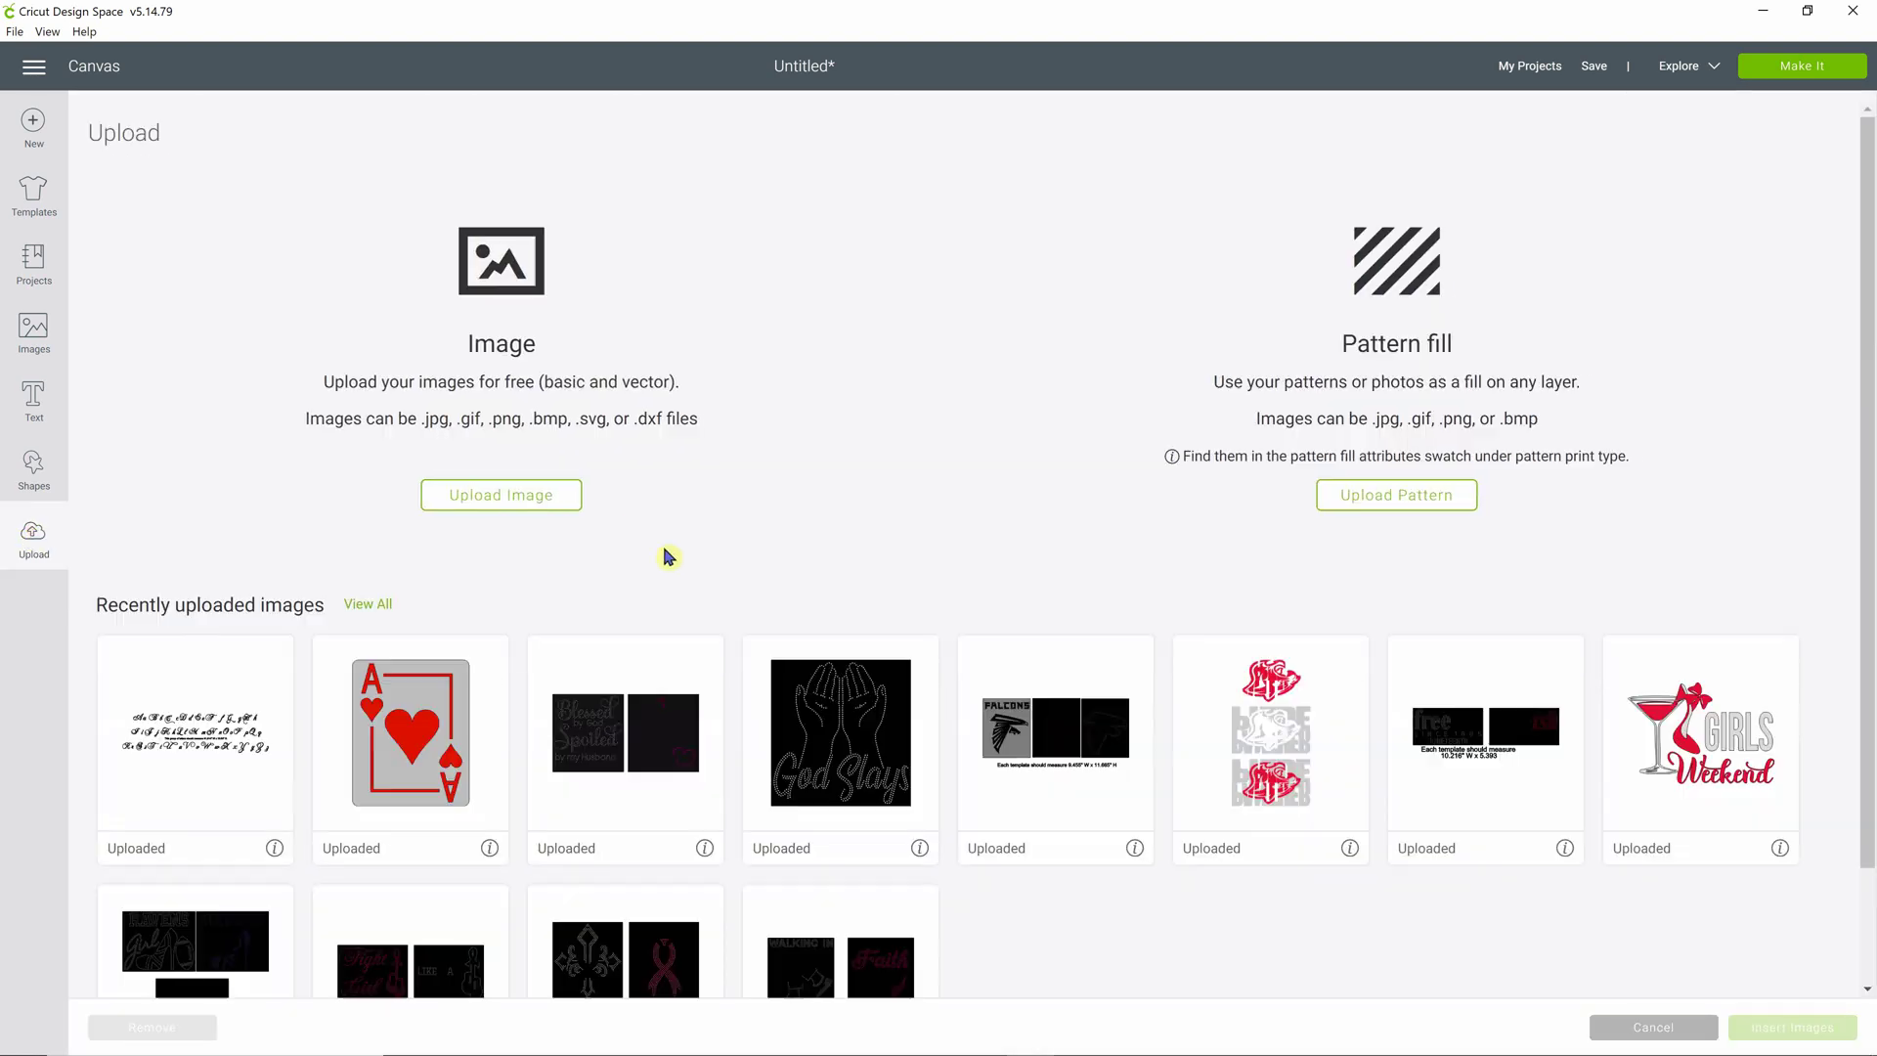
click(826, 860)
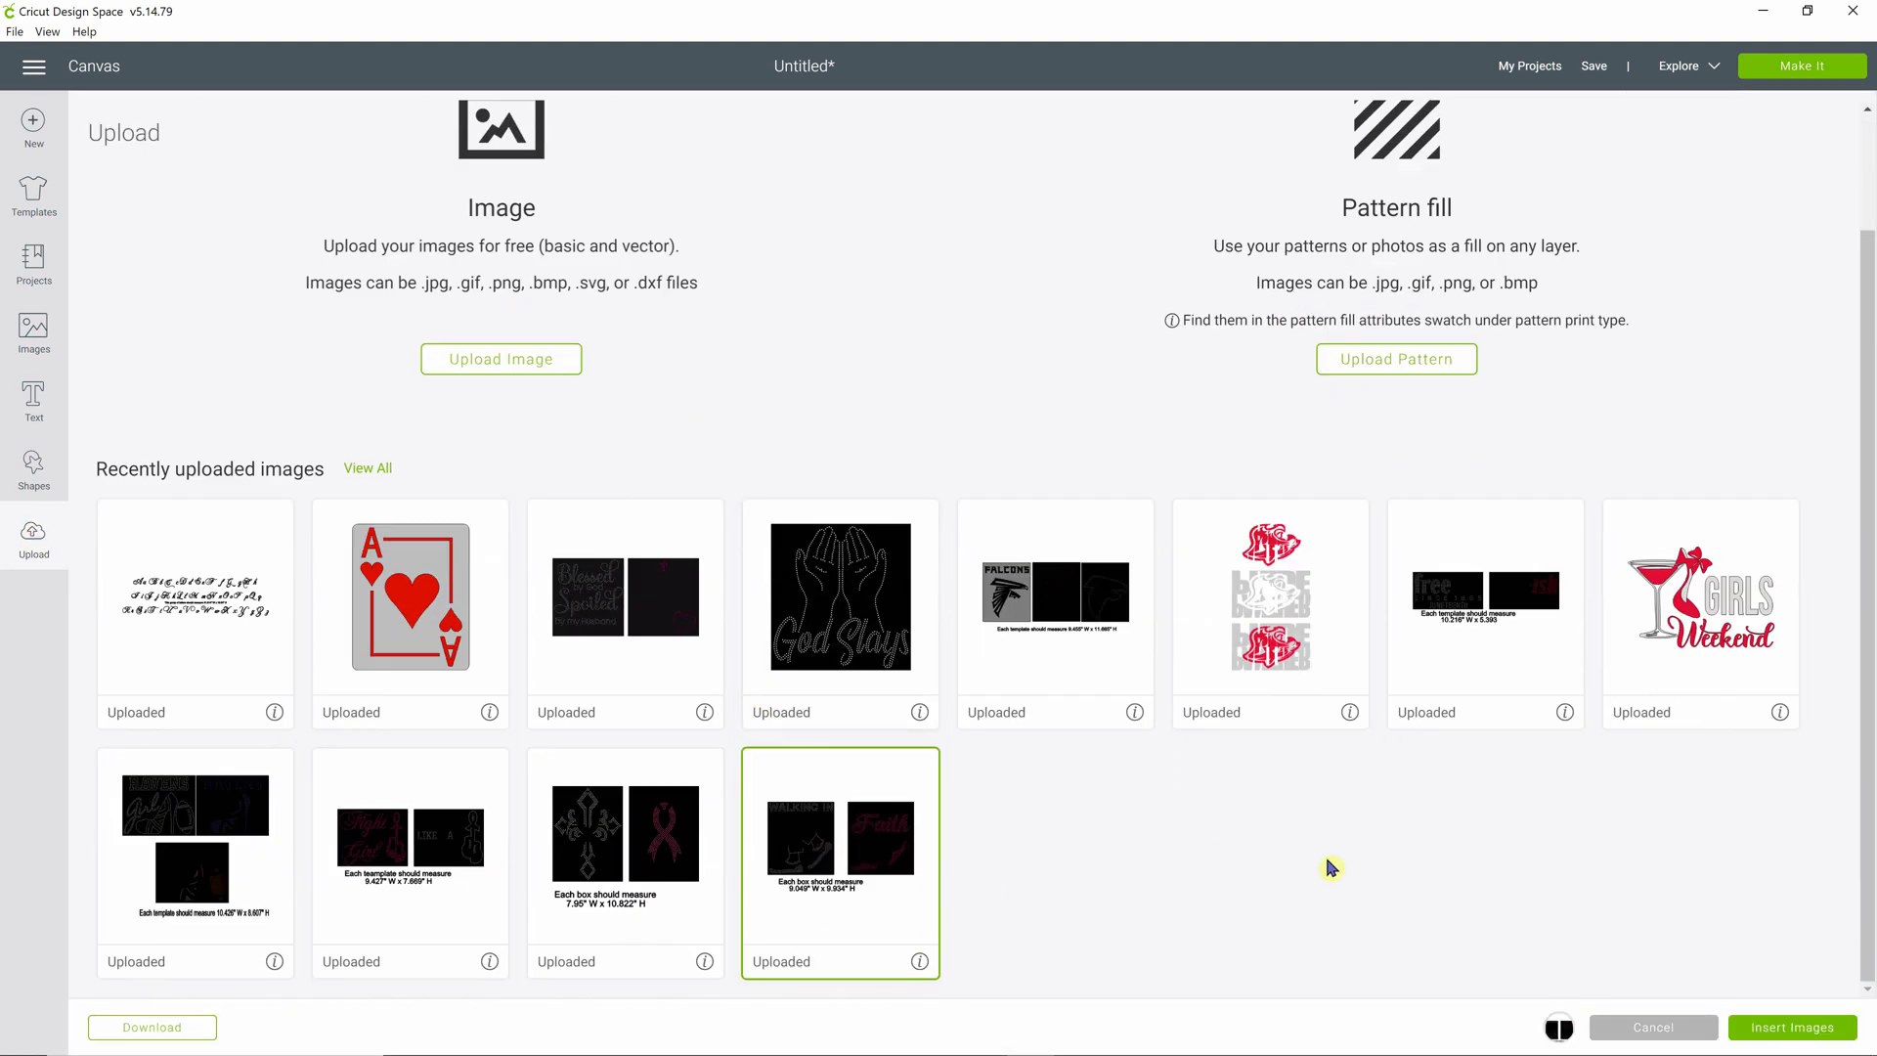
click(1765, 1030)
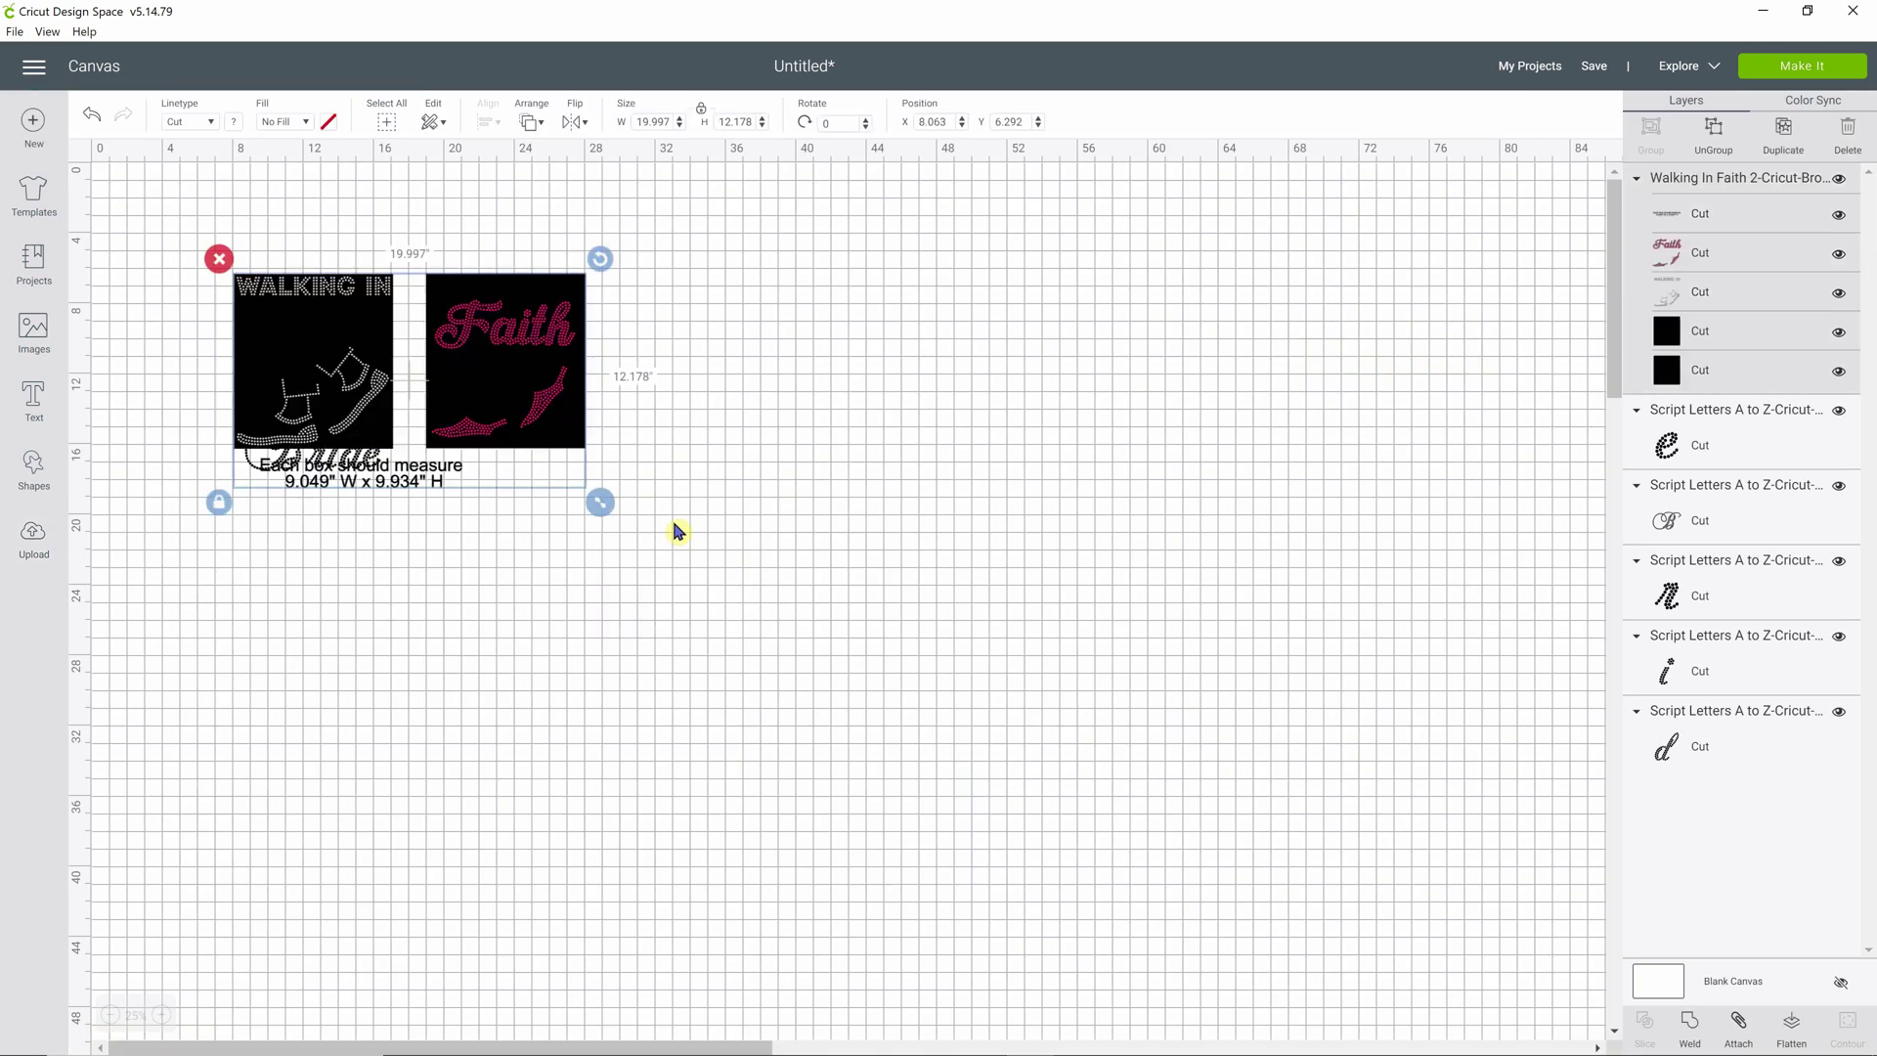
drag(599, 364, 947, 357)
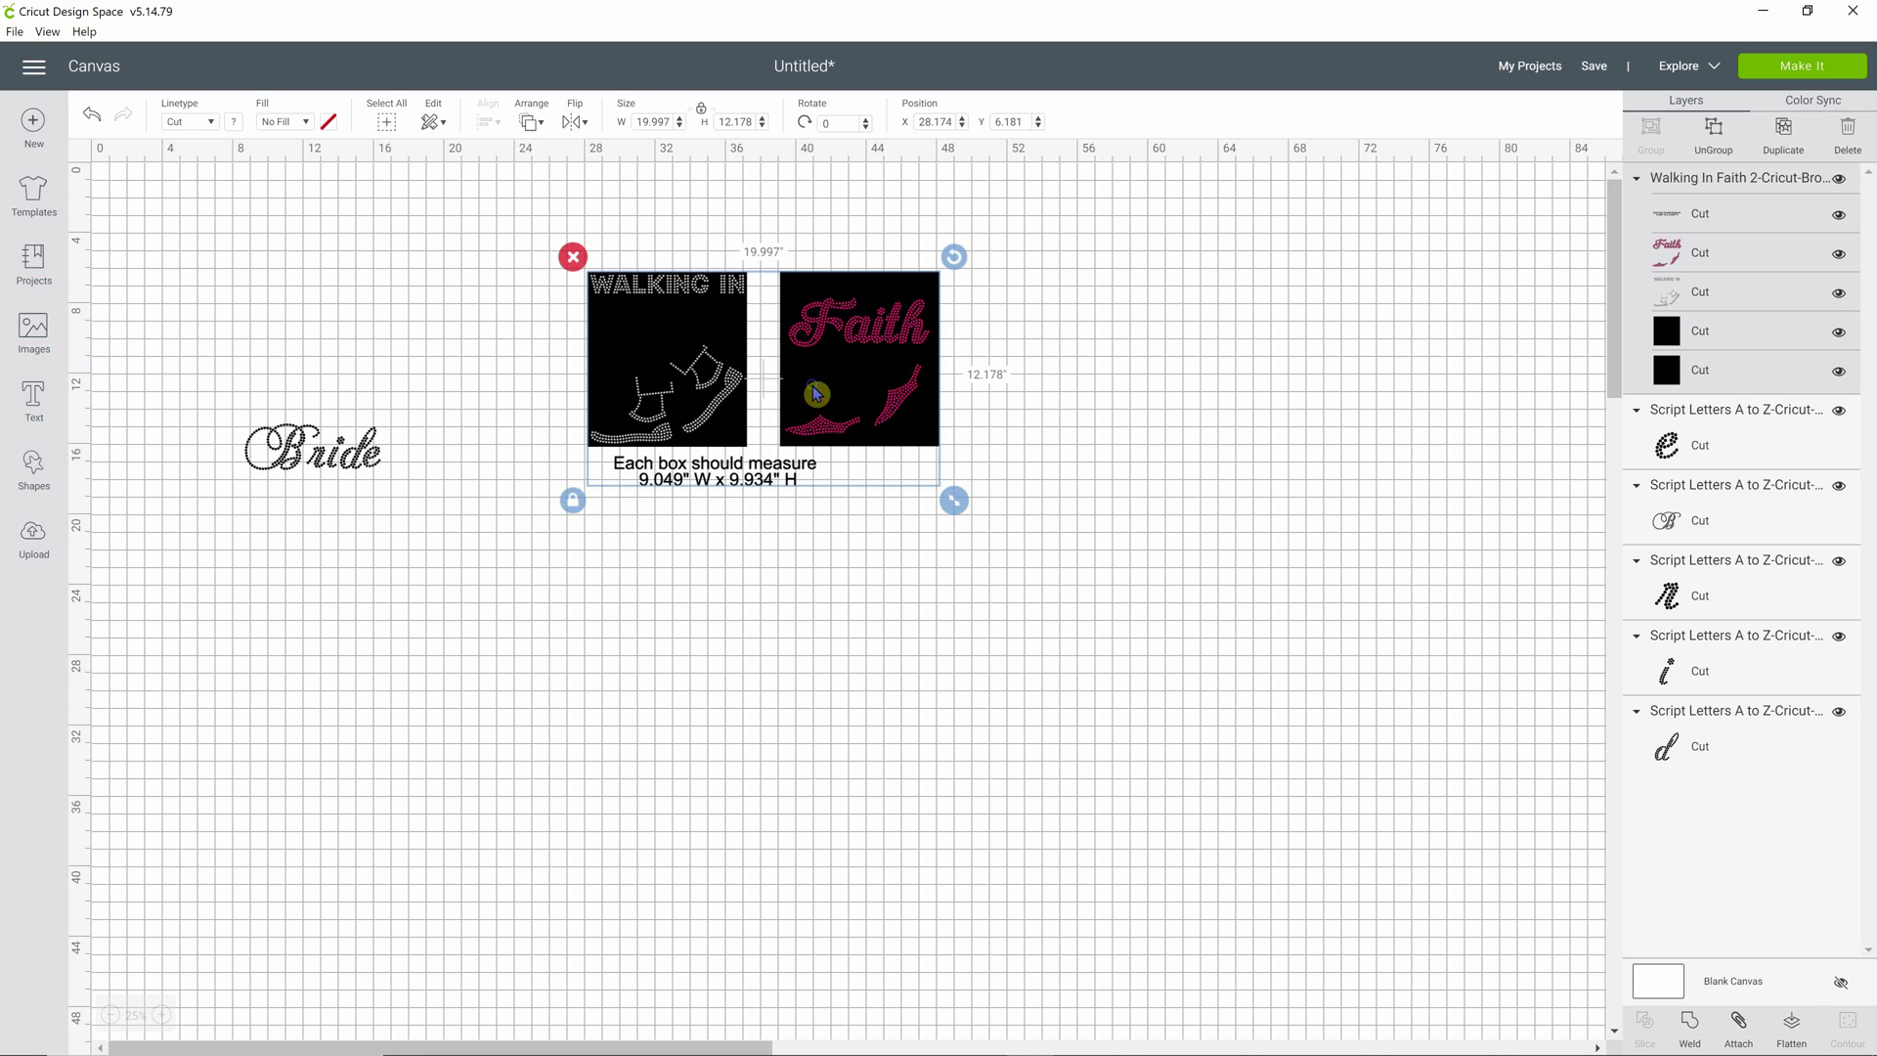
Duplicate the Walking In Faith template twice, placing one copy below the original and the other to its right.
right_click(817, 393)
click(864, 563)
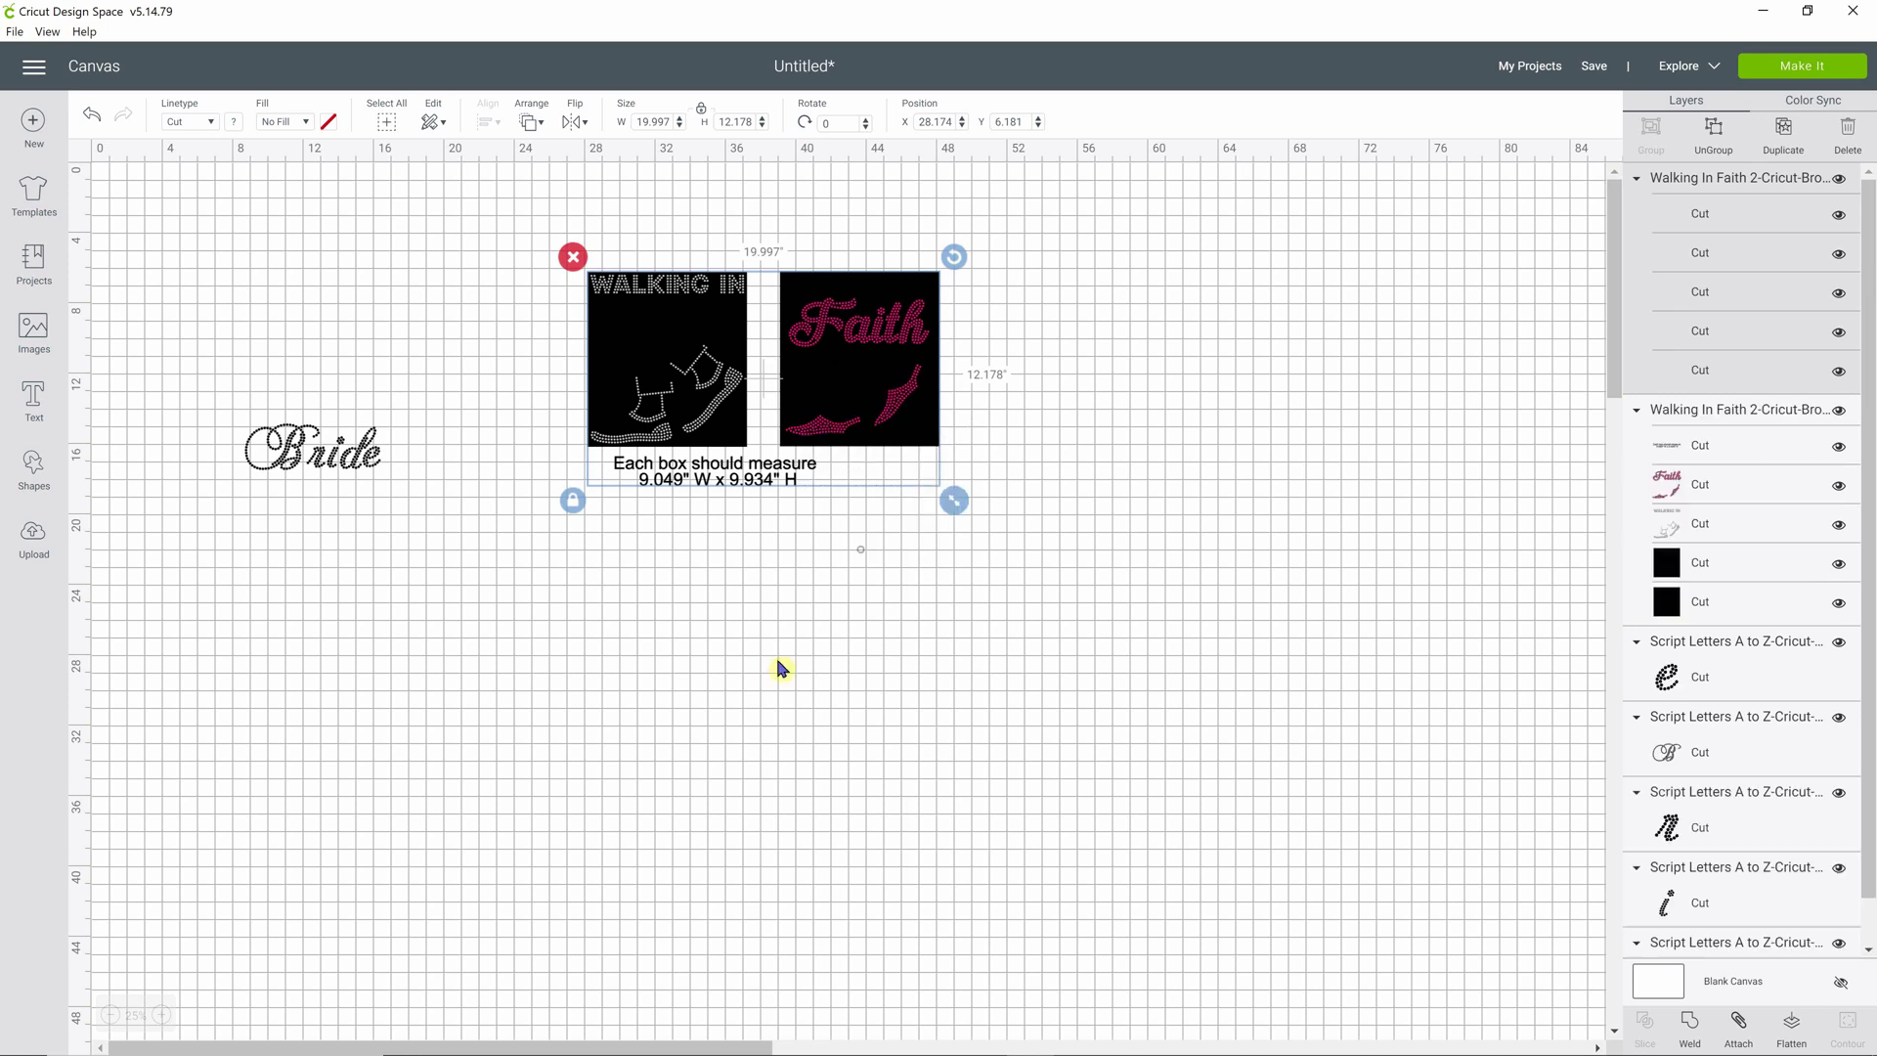
drag(857, 379, 842, 683)
click(1219, 538)
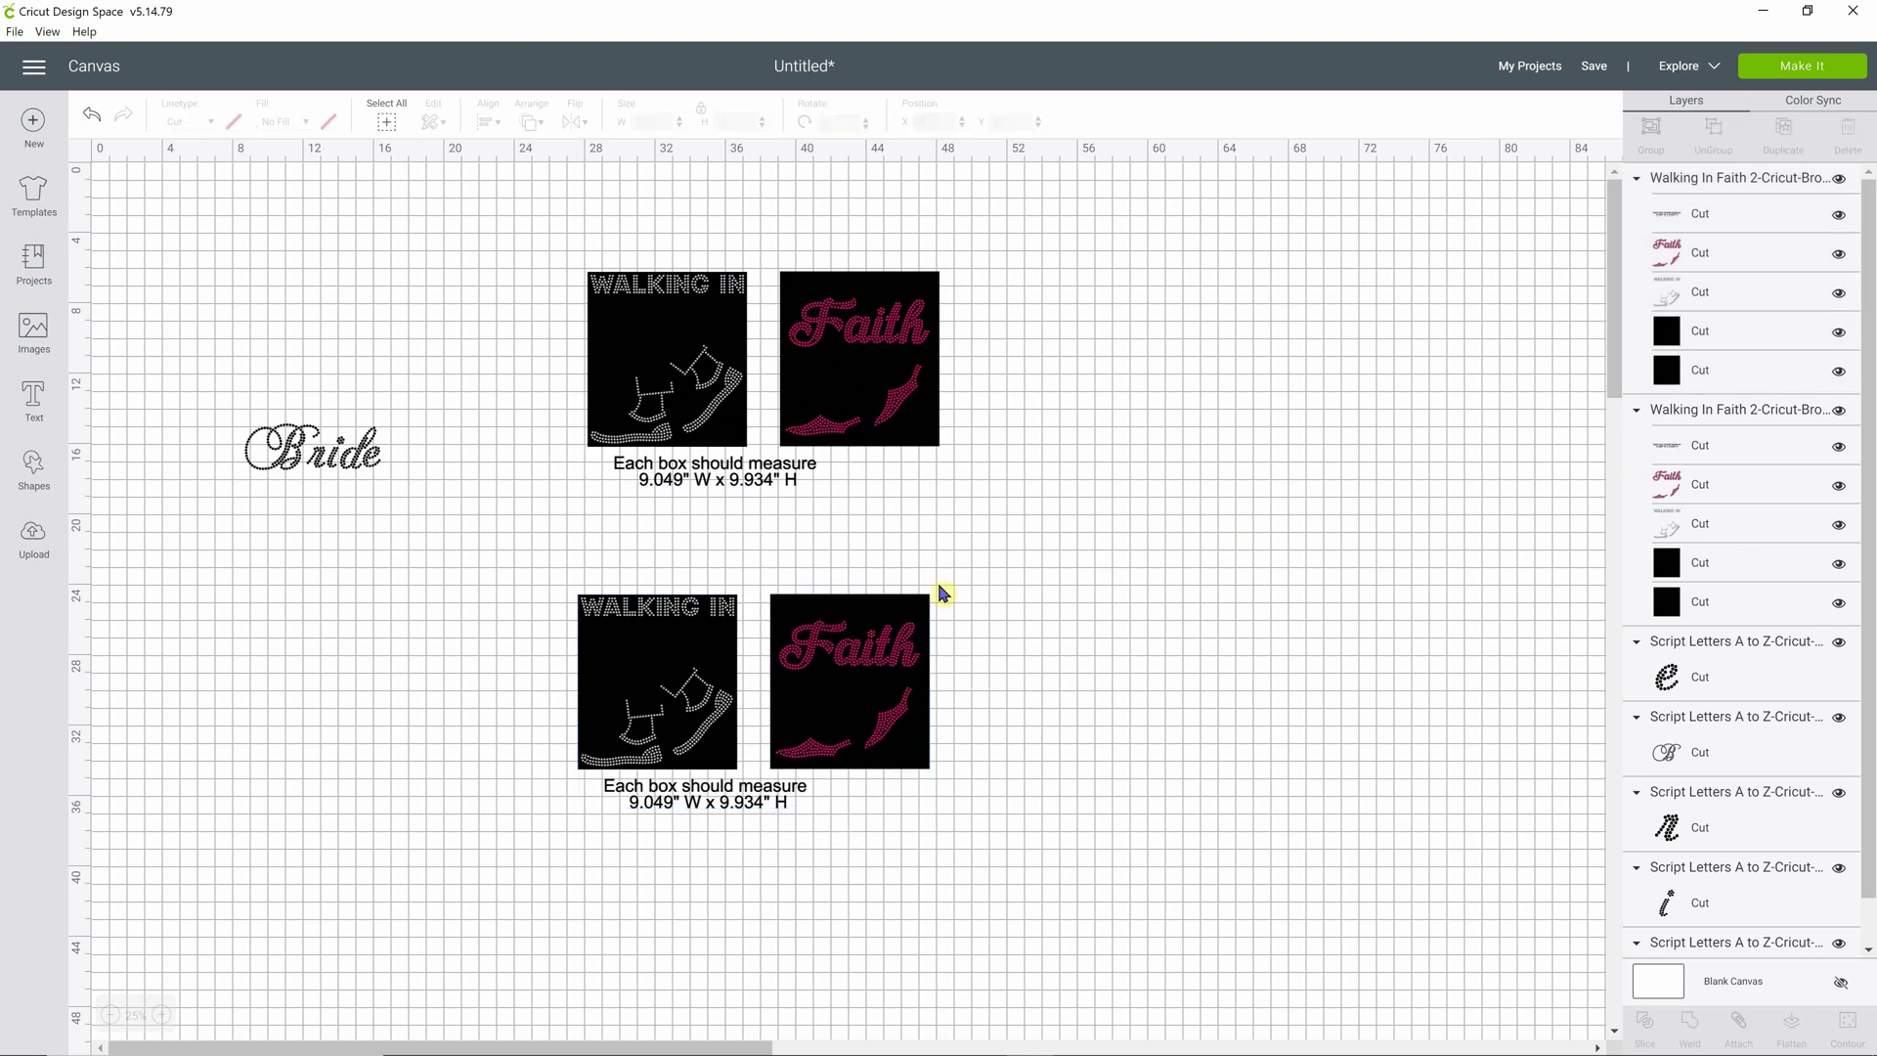
right_click(867, 368)
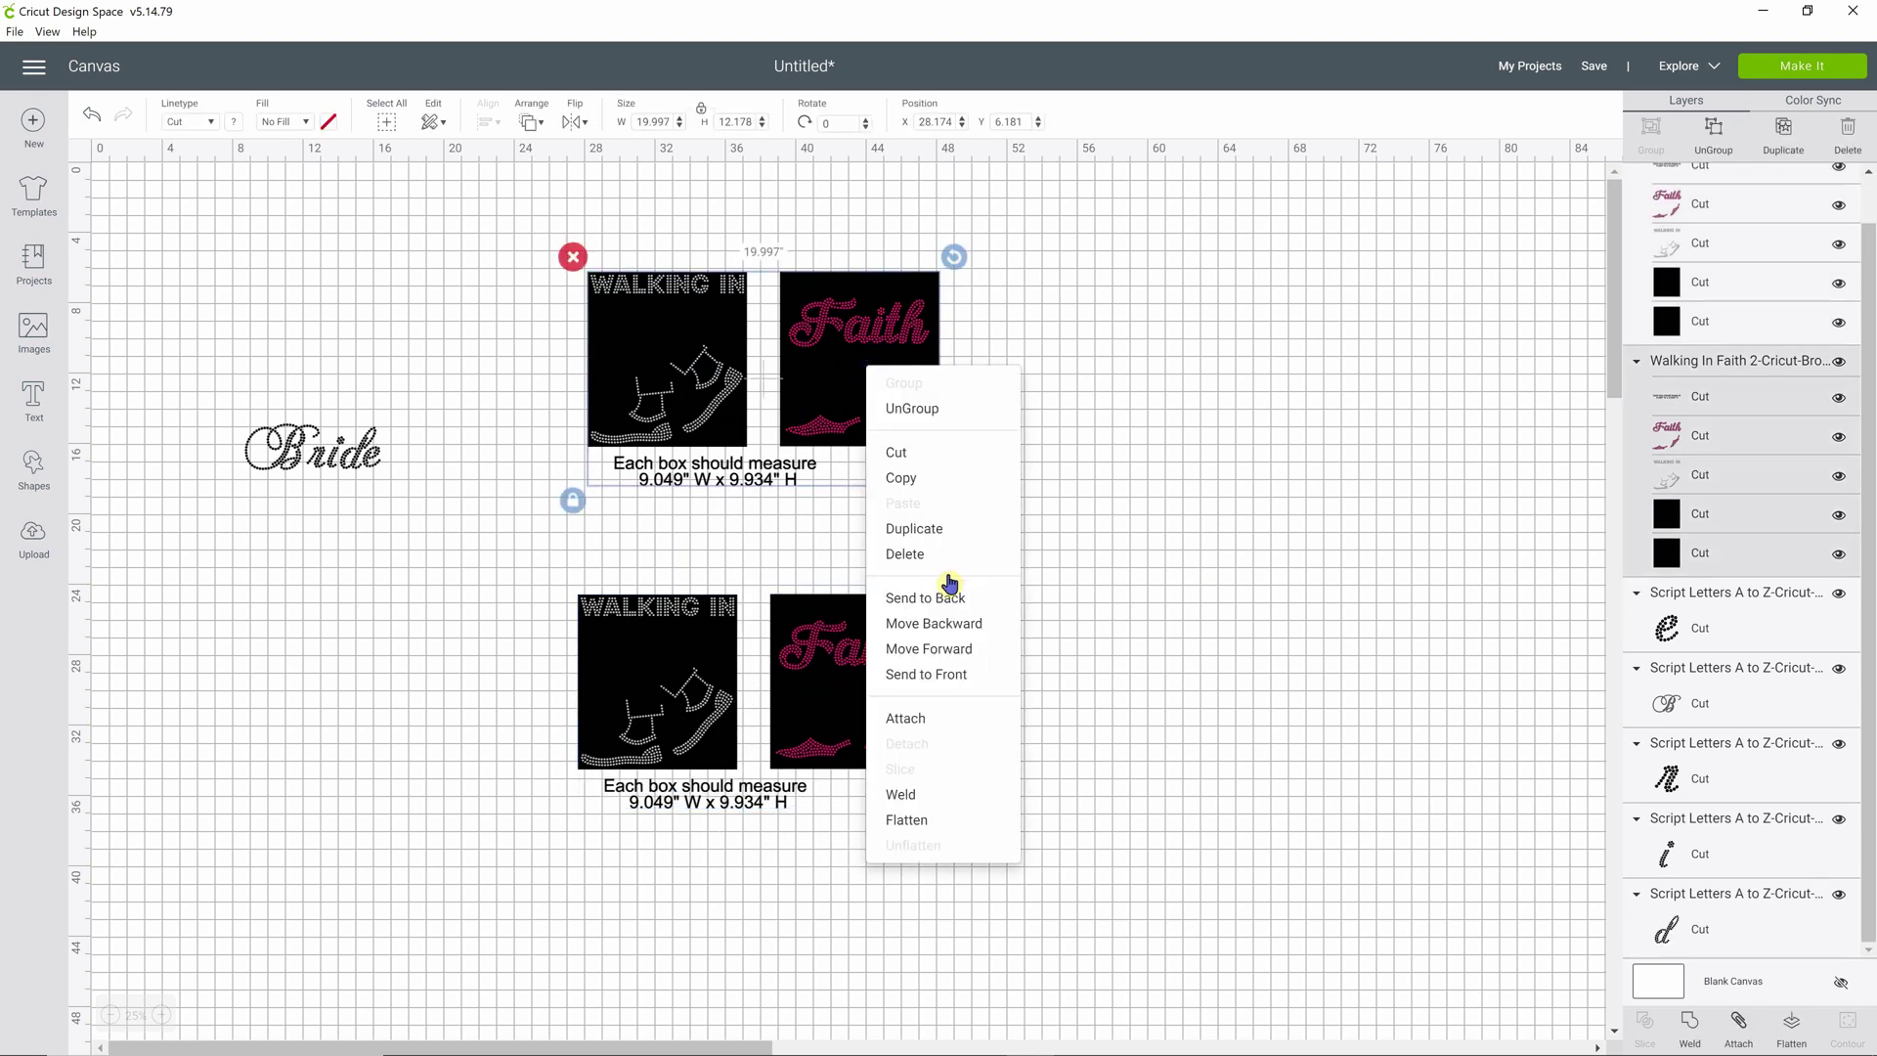
click(929, 529)
drag(884, 386, 1361, 392)
click(1110, 743)
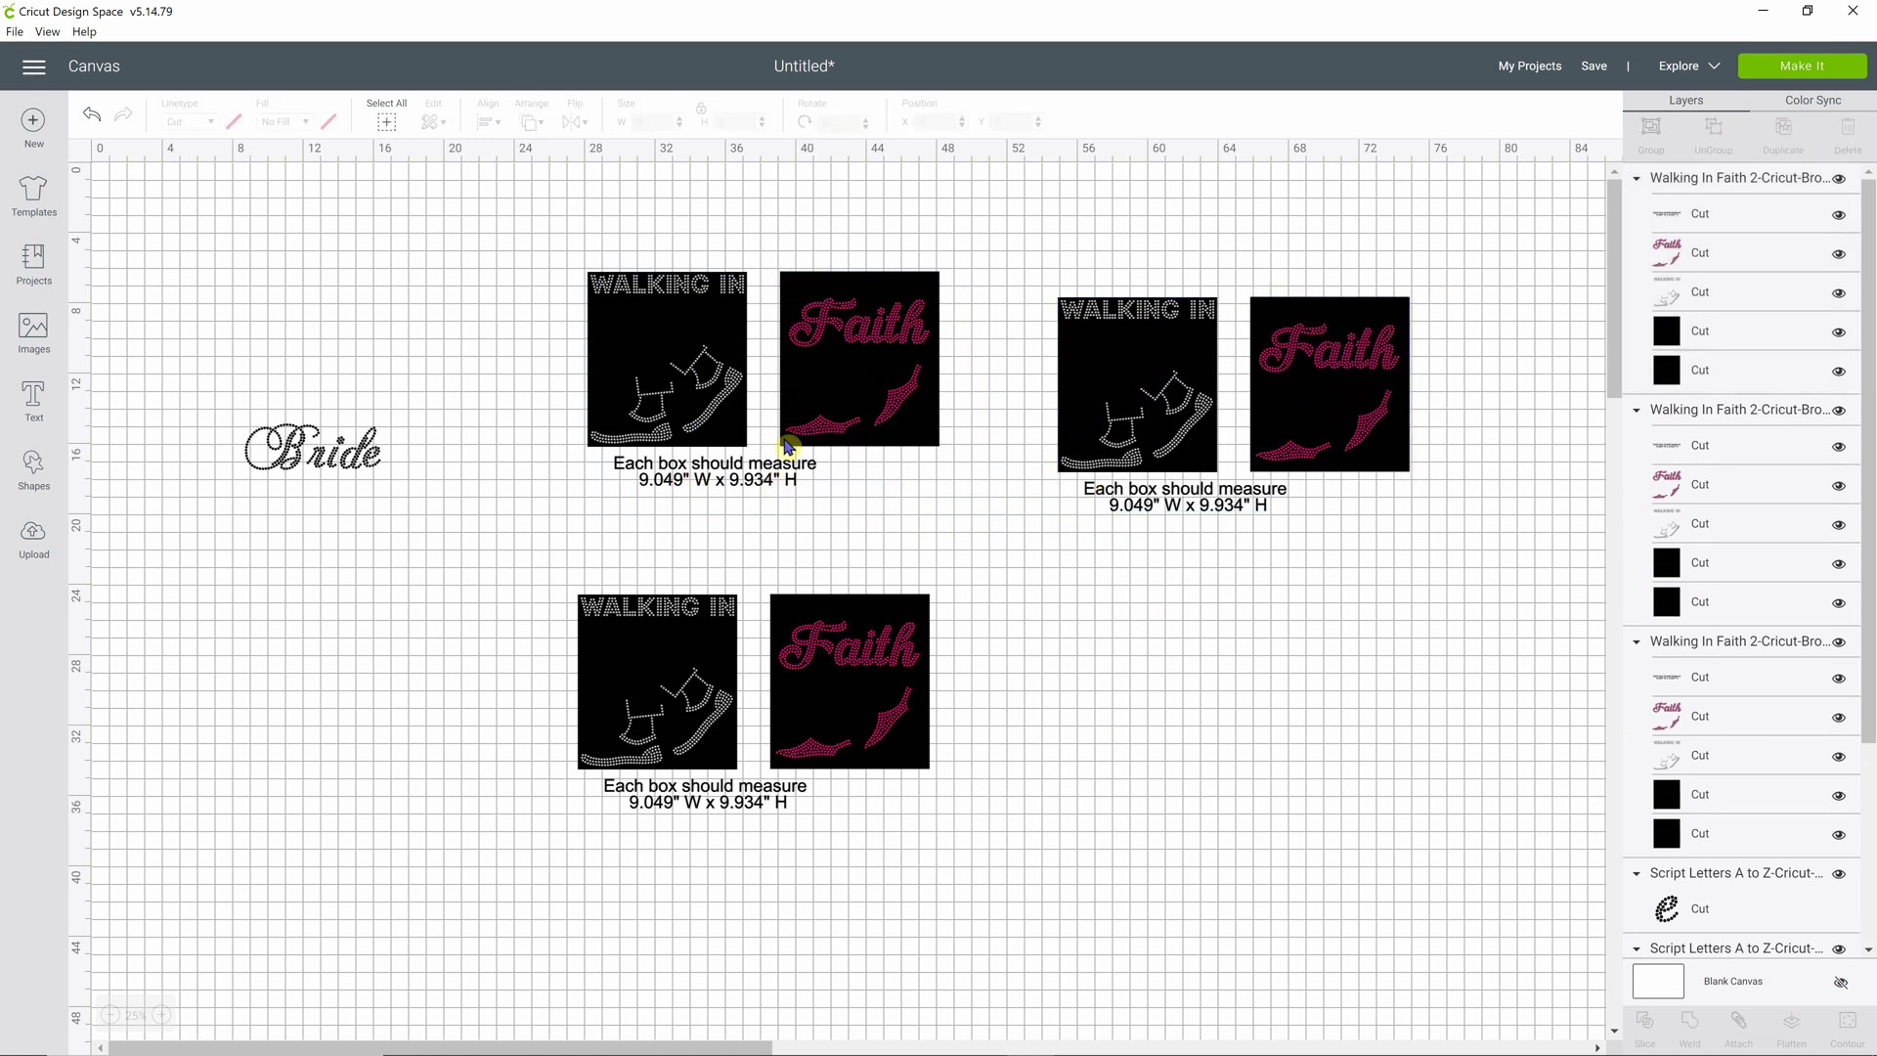
Ungroup the original Walking In Faith template into separate layers.
click(840, 365)
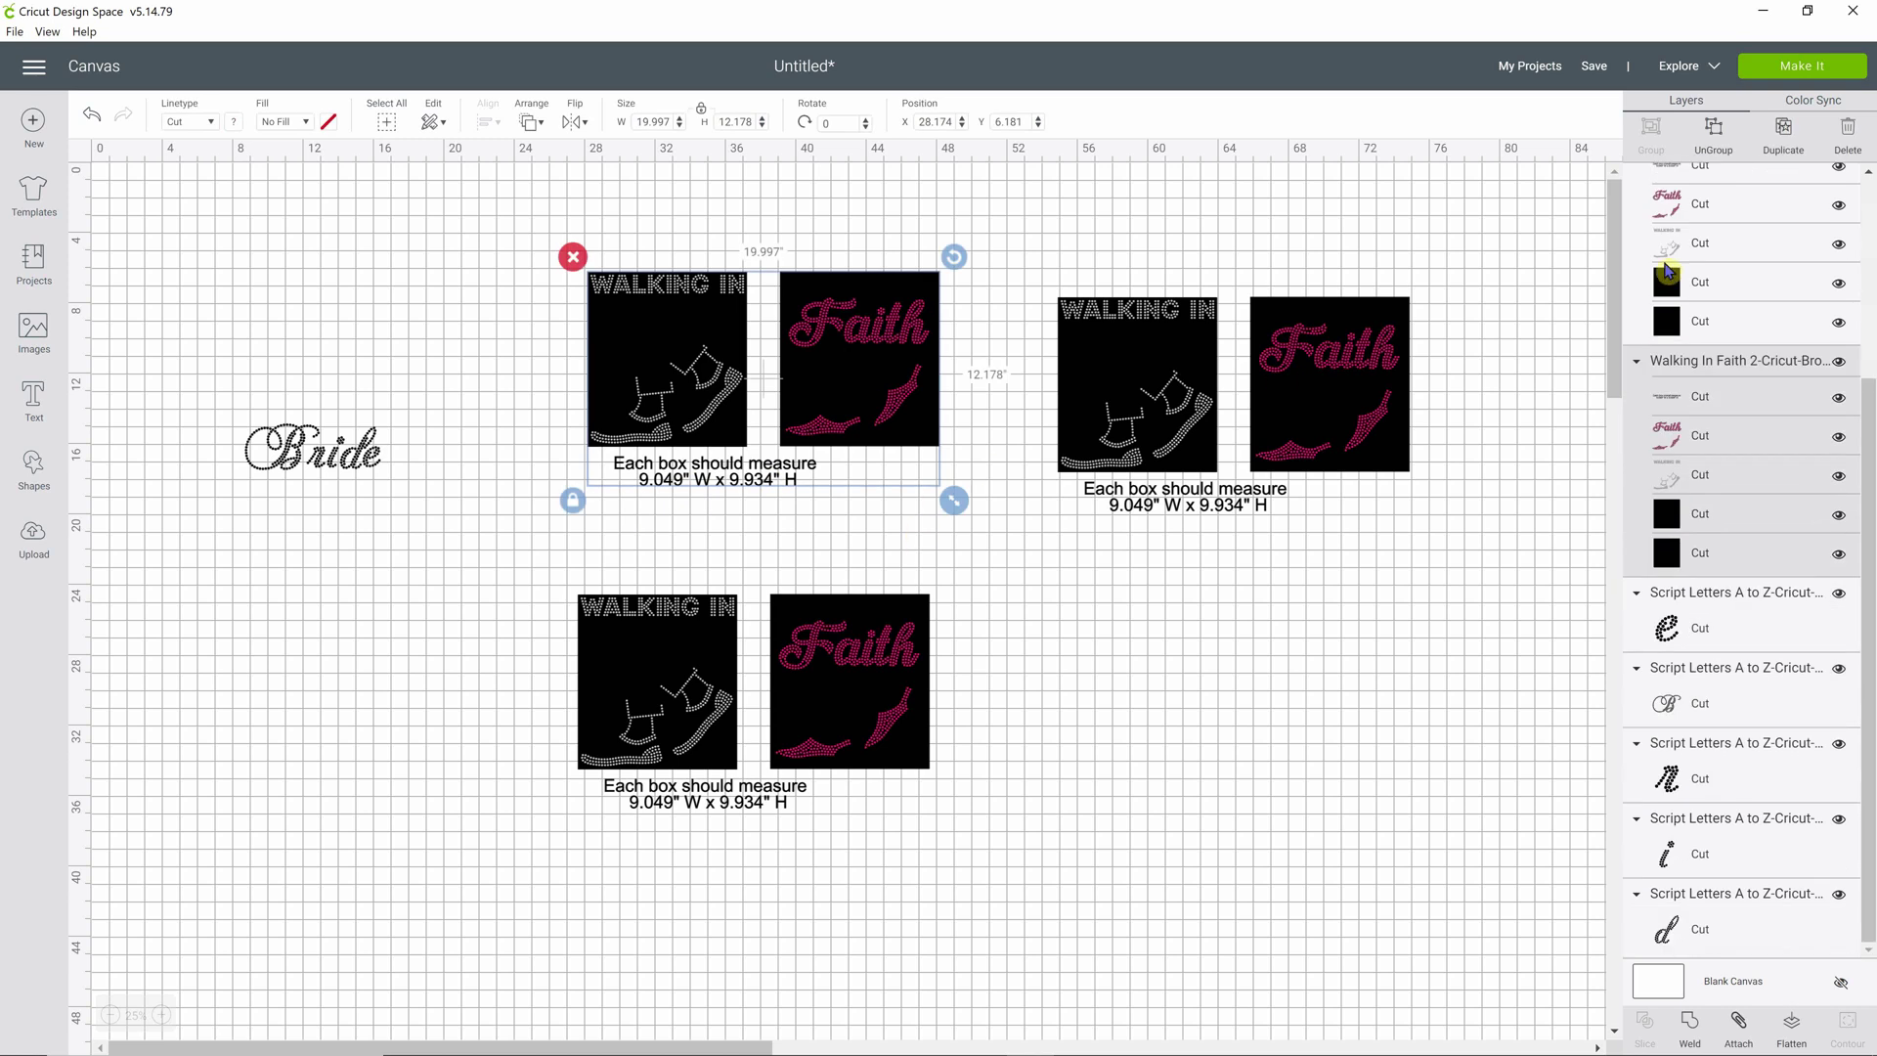
click(1121, 667)
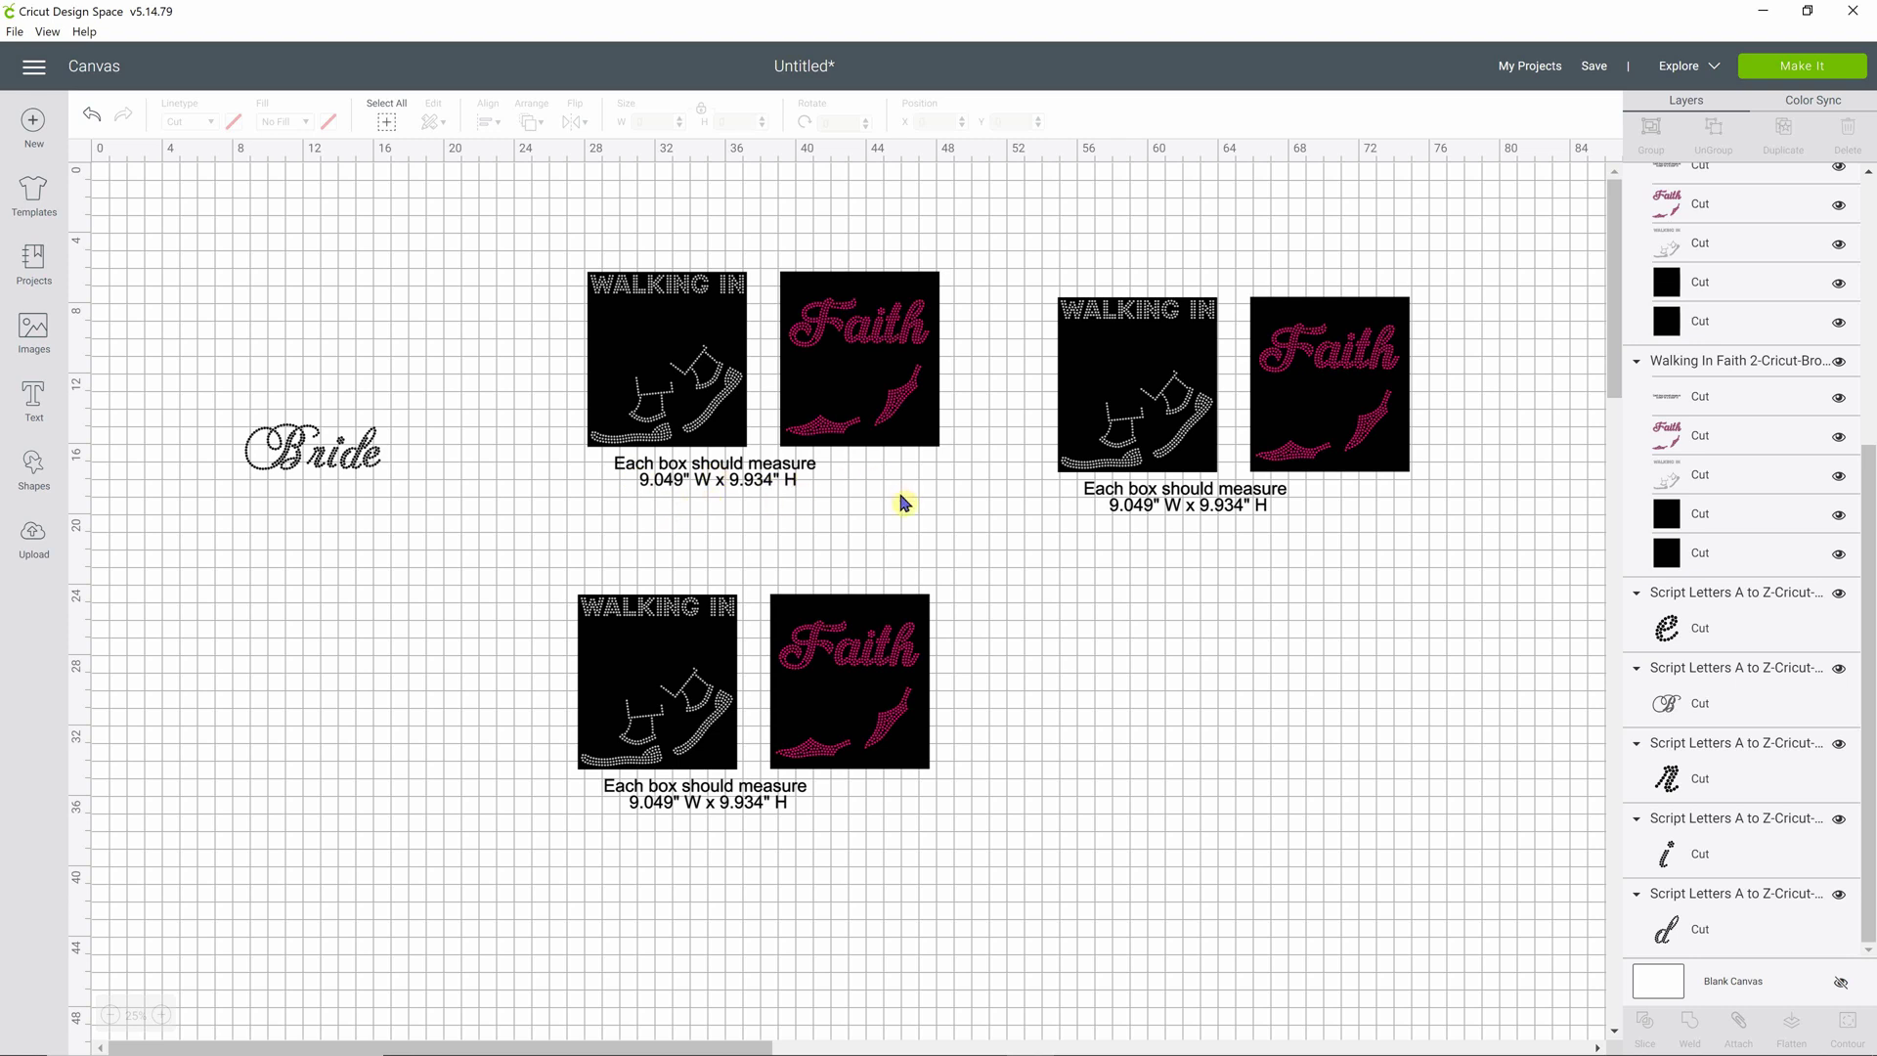
click(887, 396)
click(937, 442)
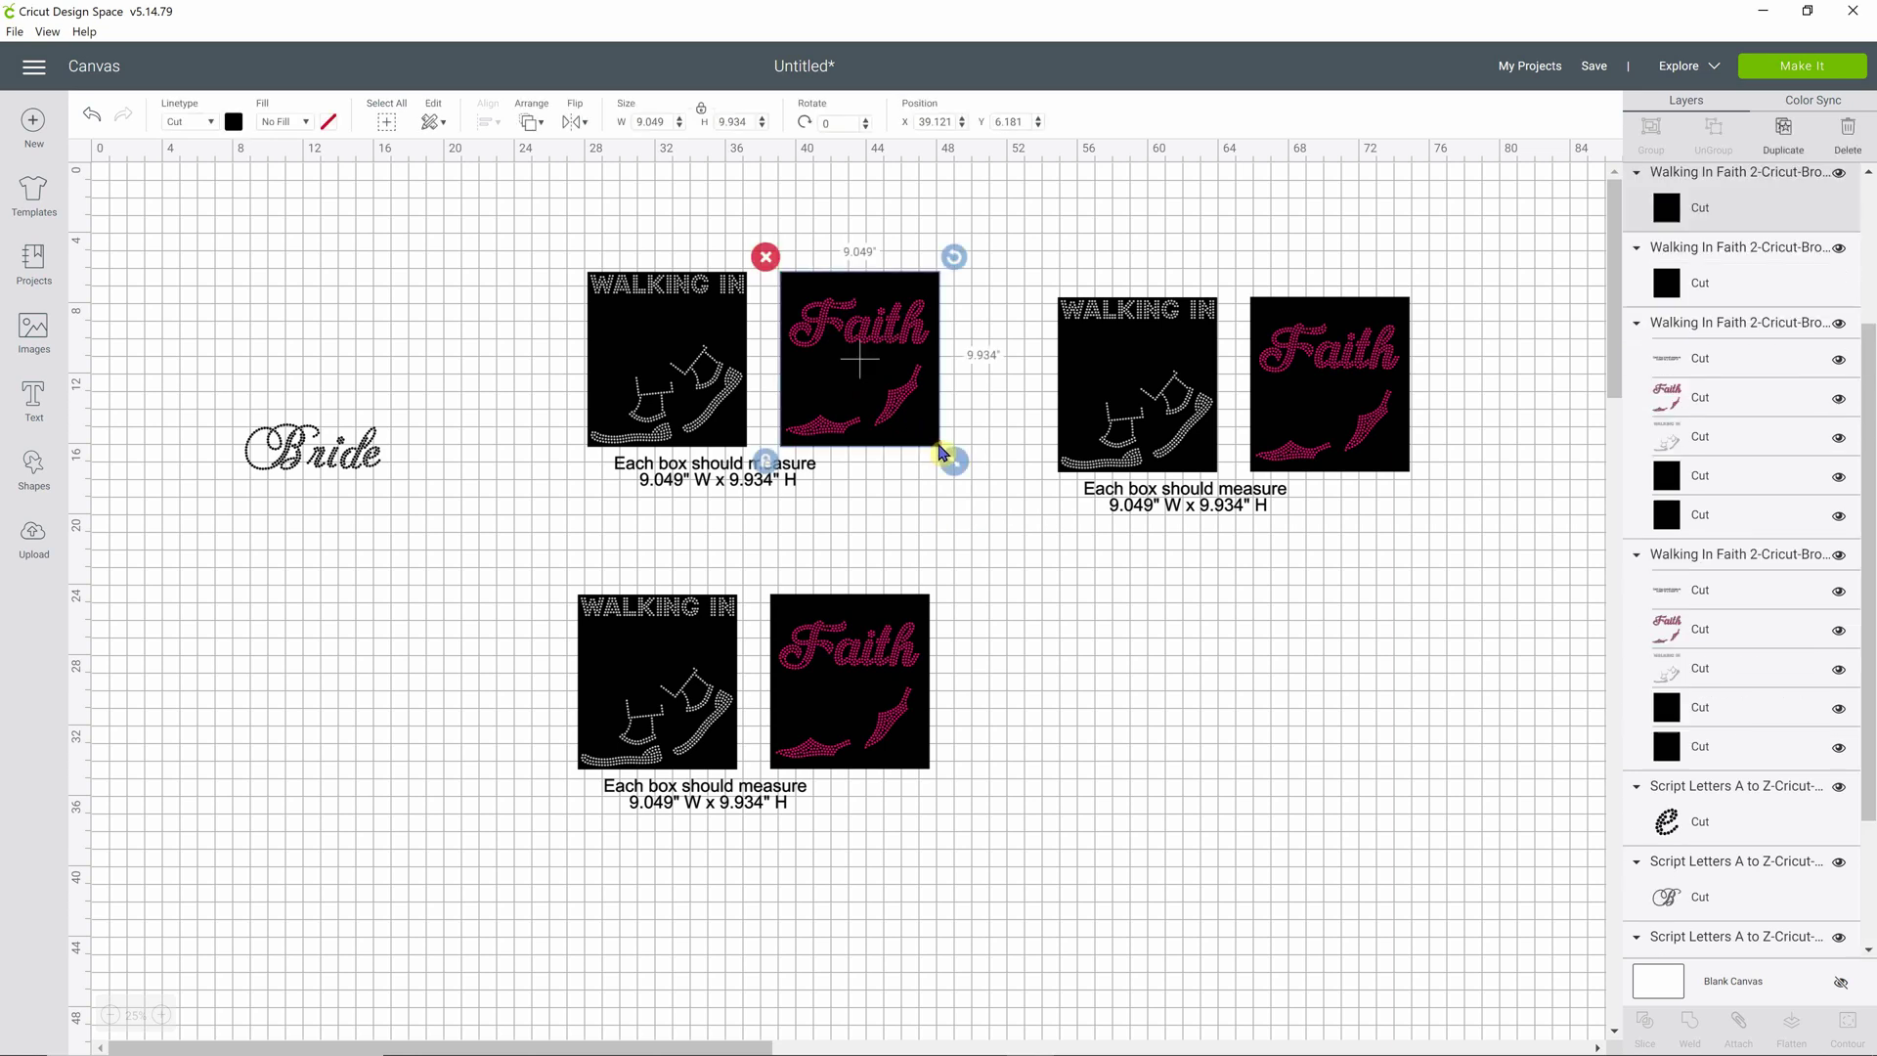
Check the ungrouped design and box layers, and delete the box measurement note beneath them.
click(740, 426)
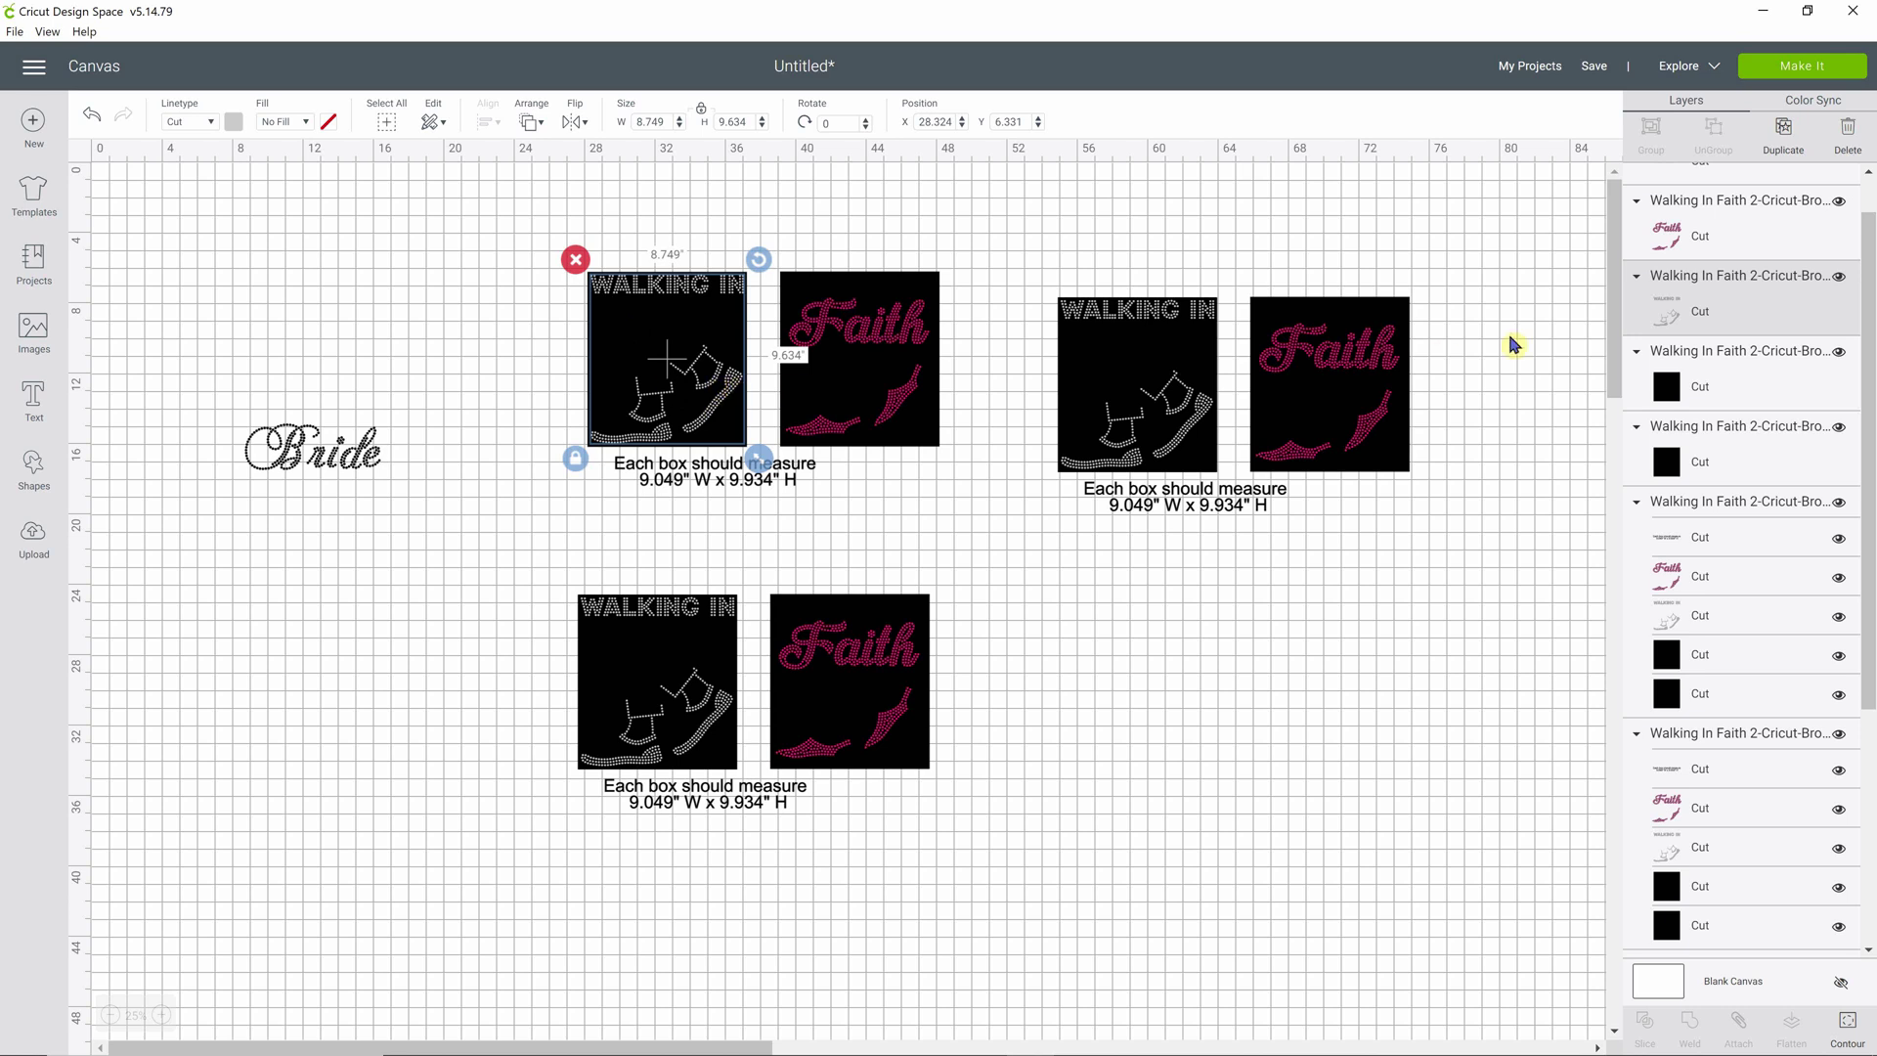
click(663, 406)
click(1031, 556)
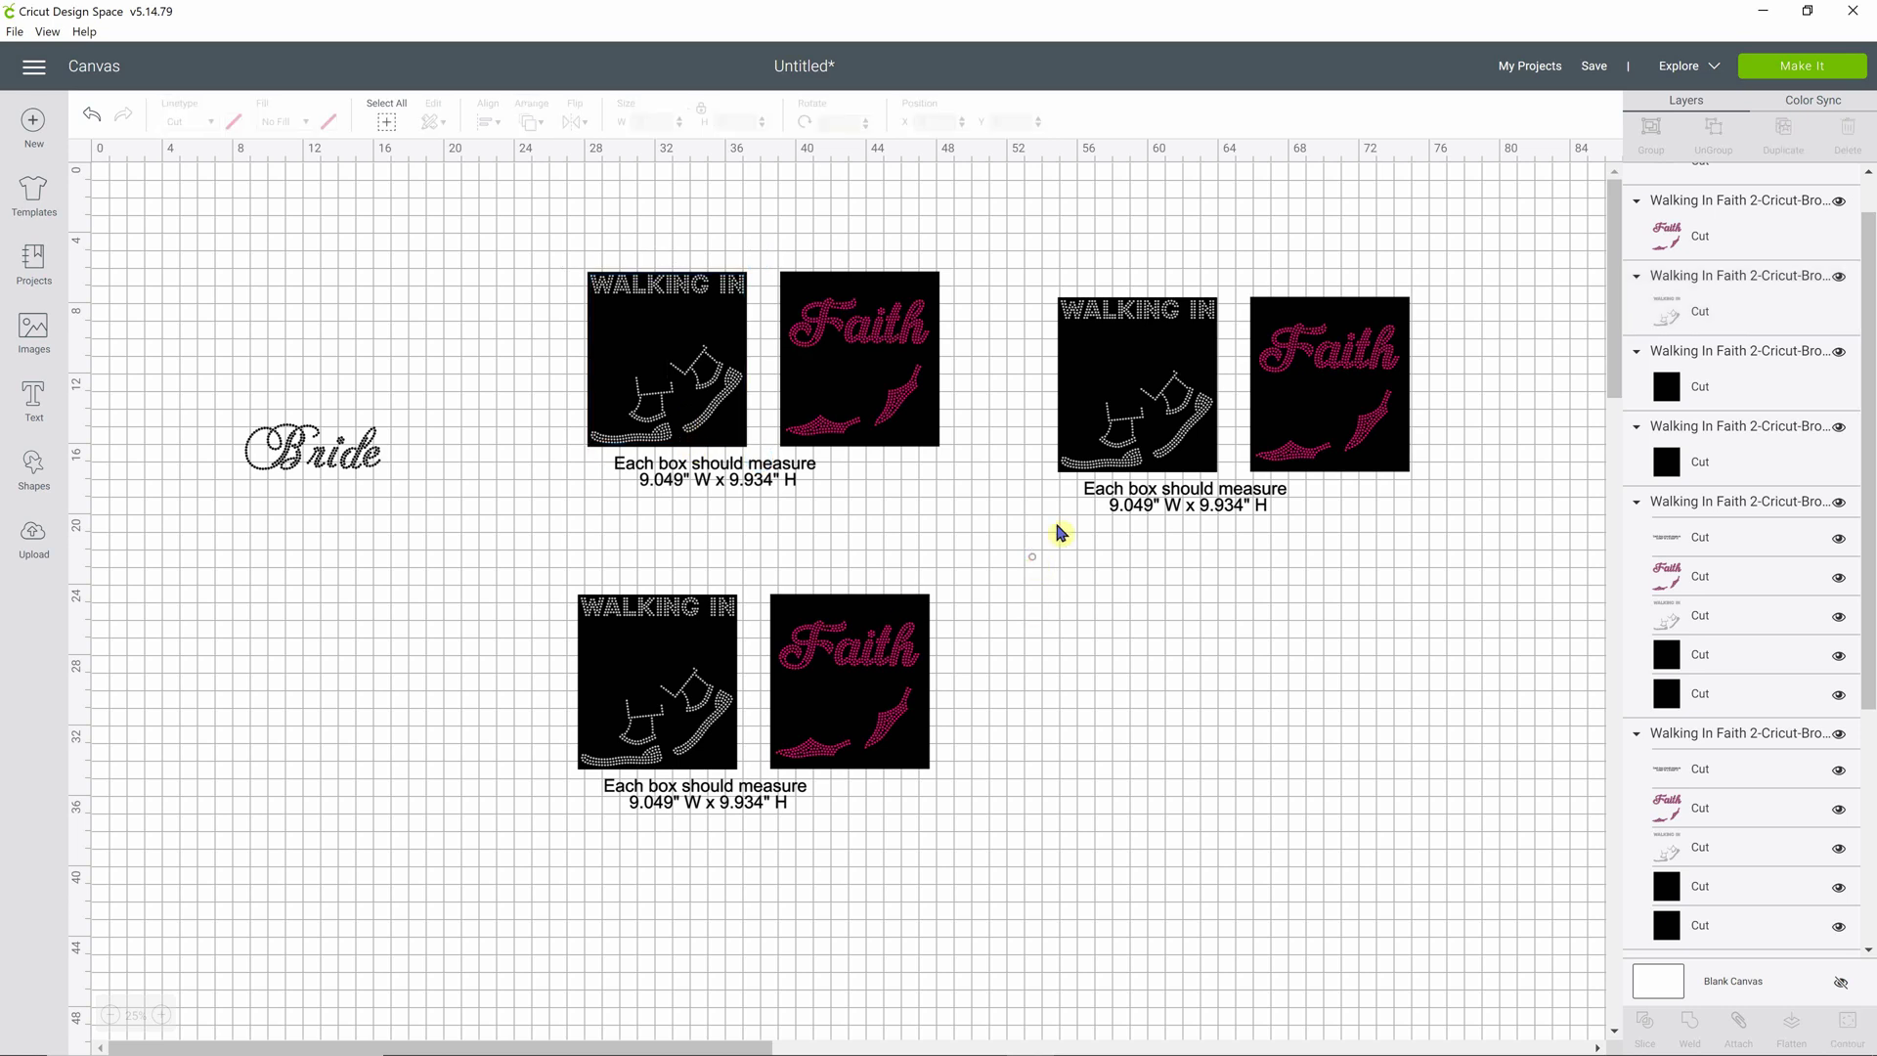
click(1668, 391)
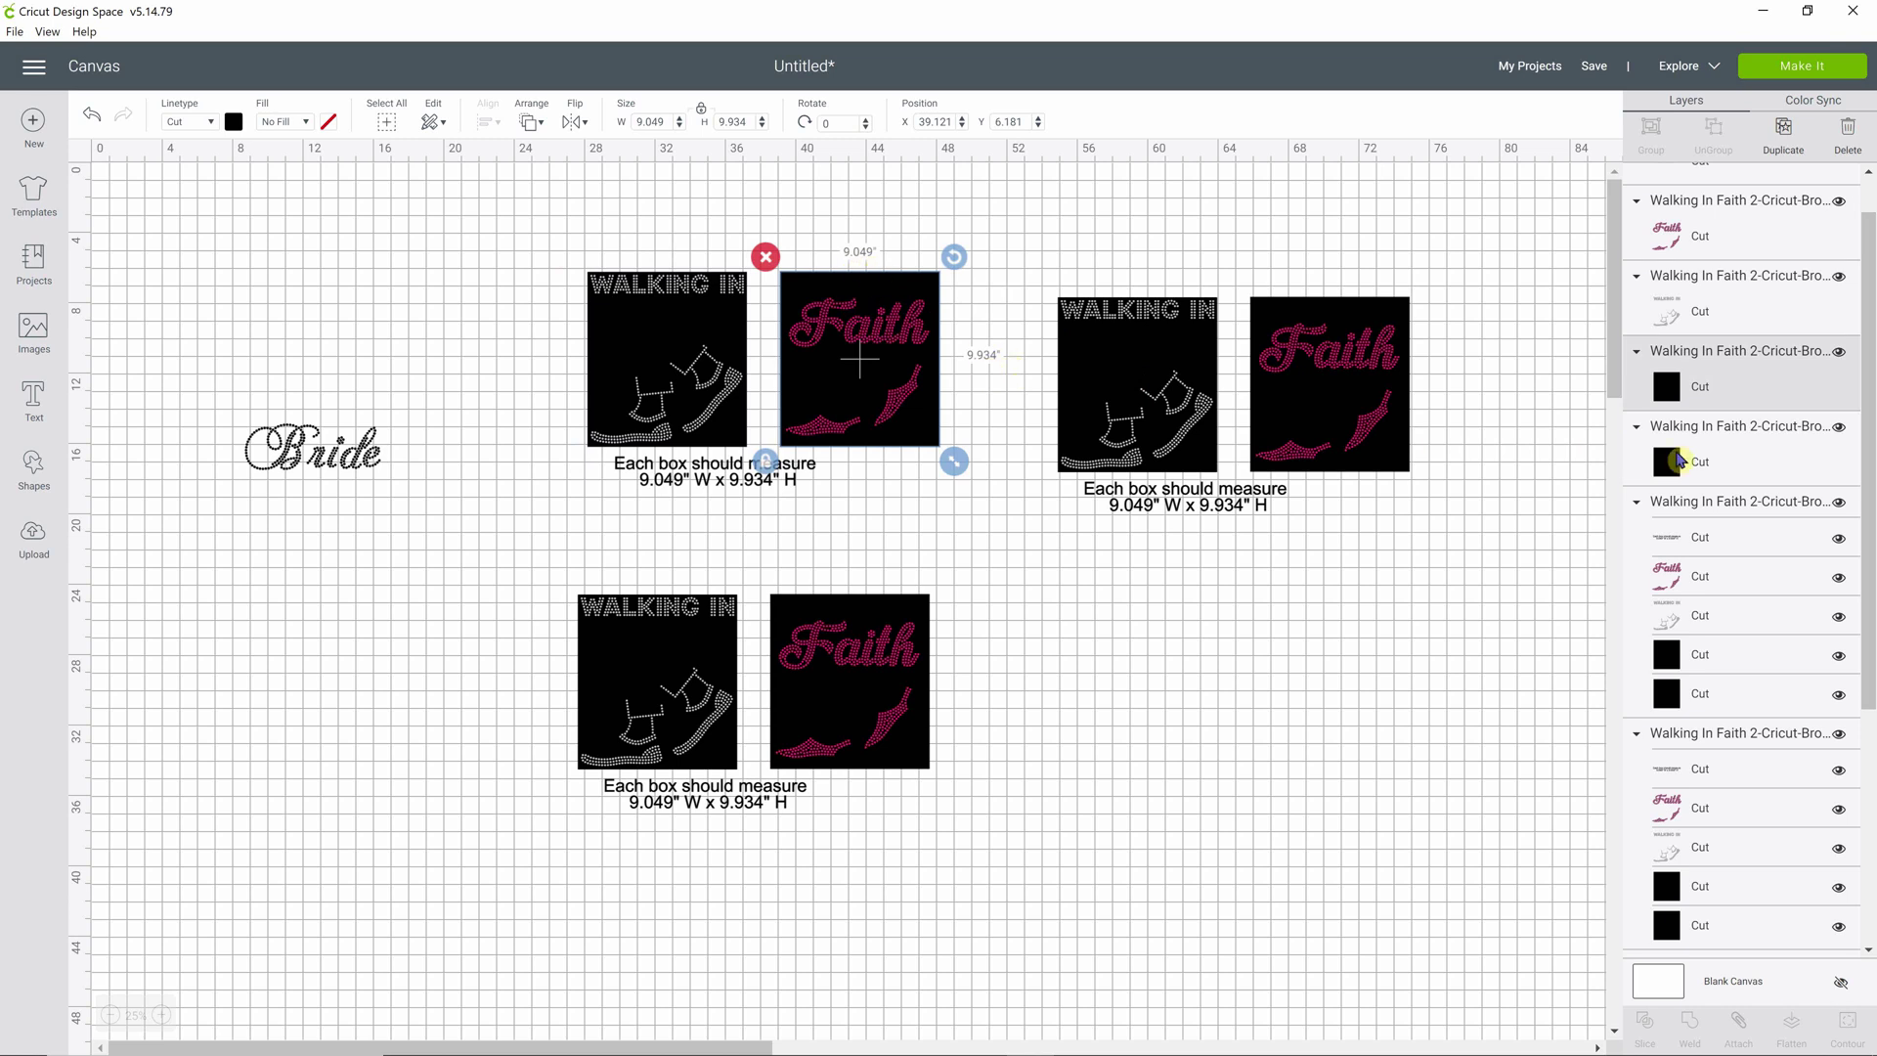
click(1696, 477)
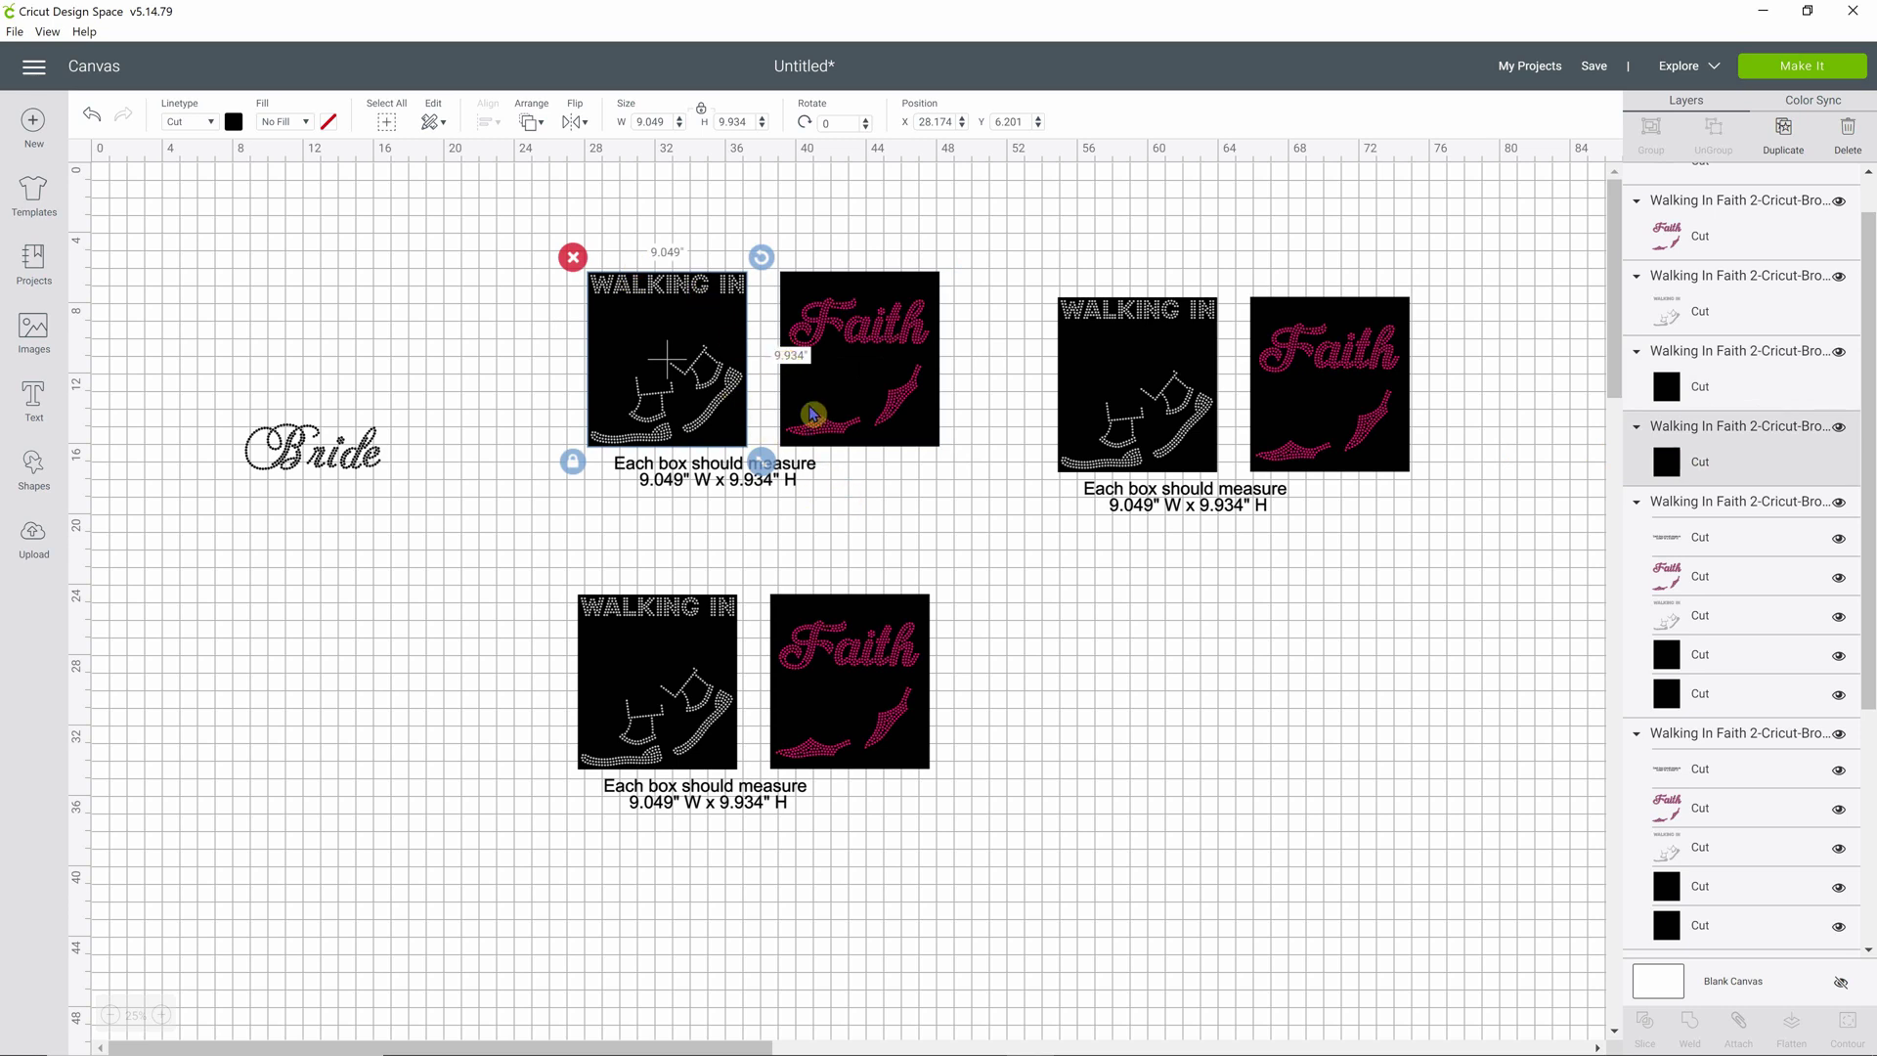
click(665, 535)
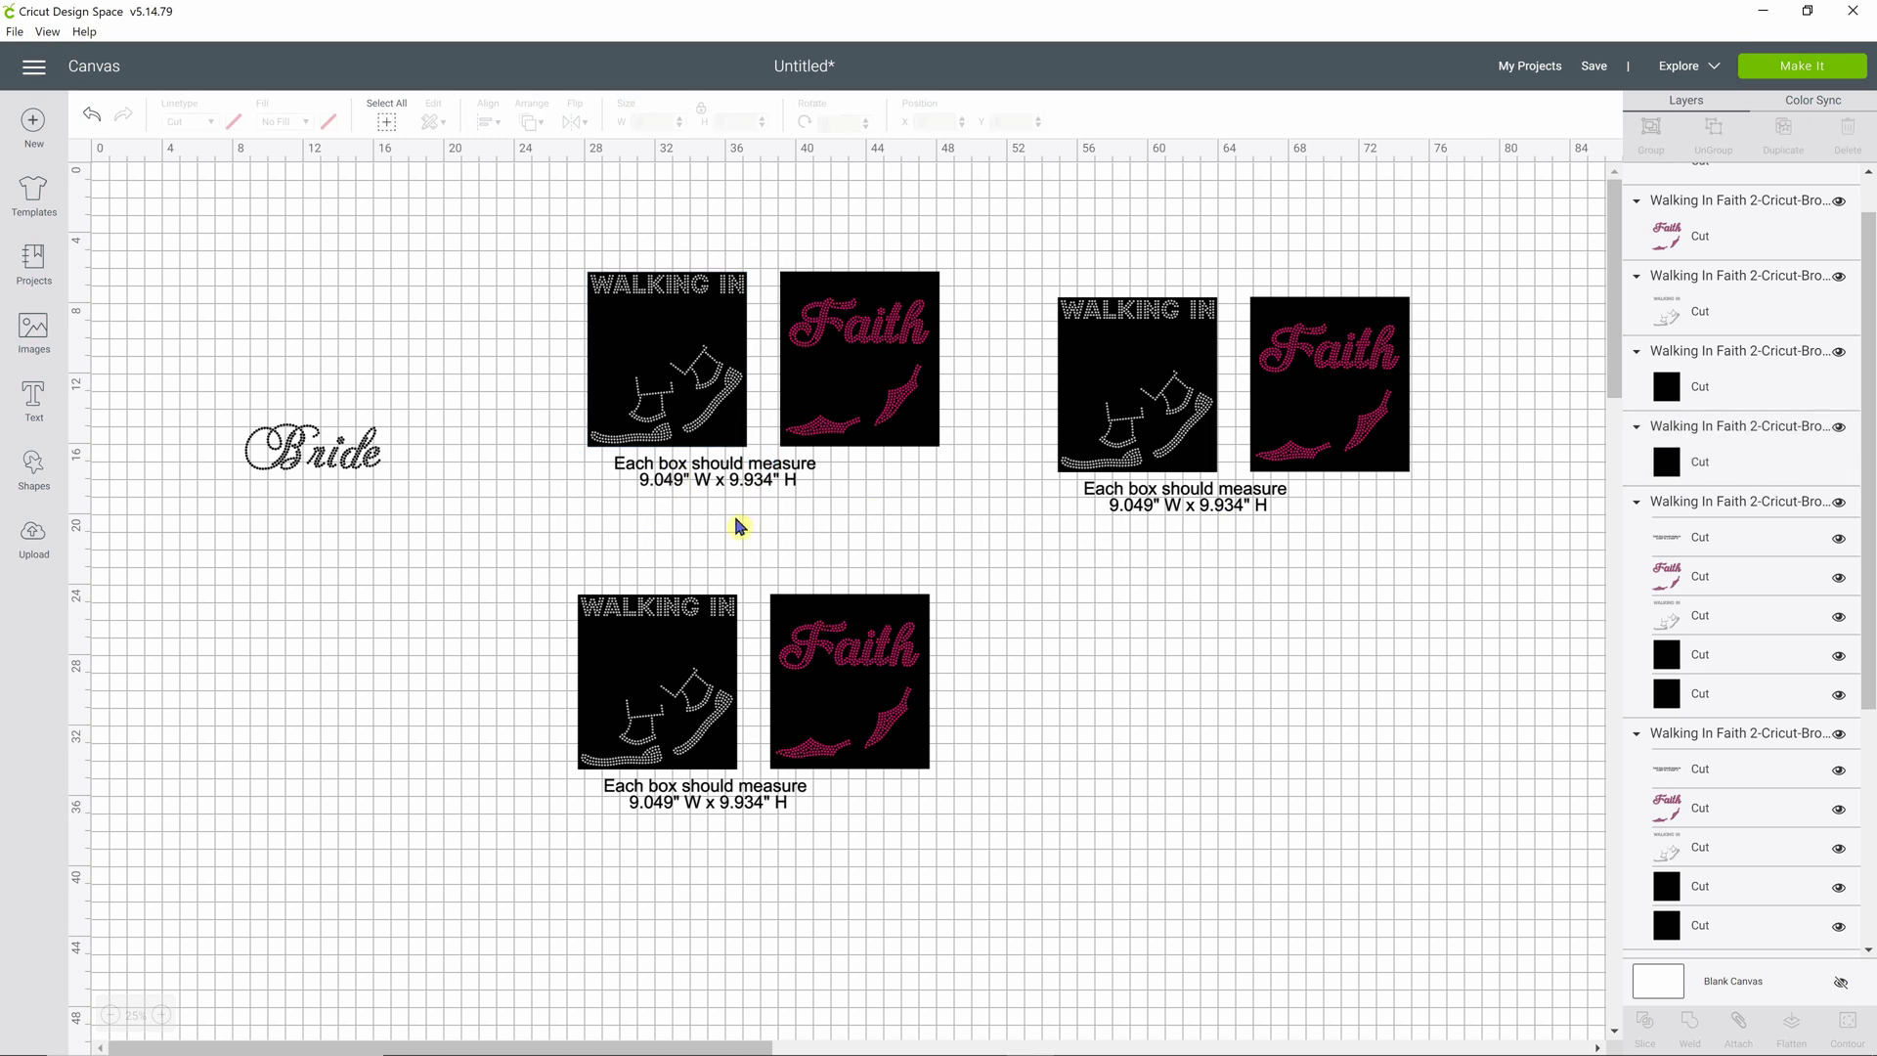
click(717, 474)
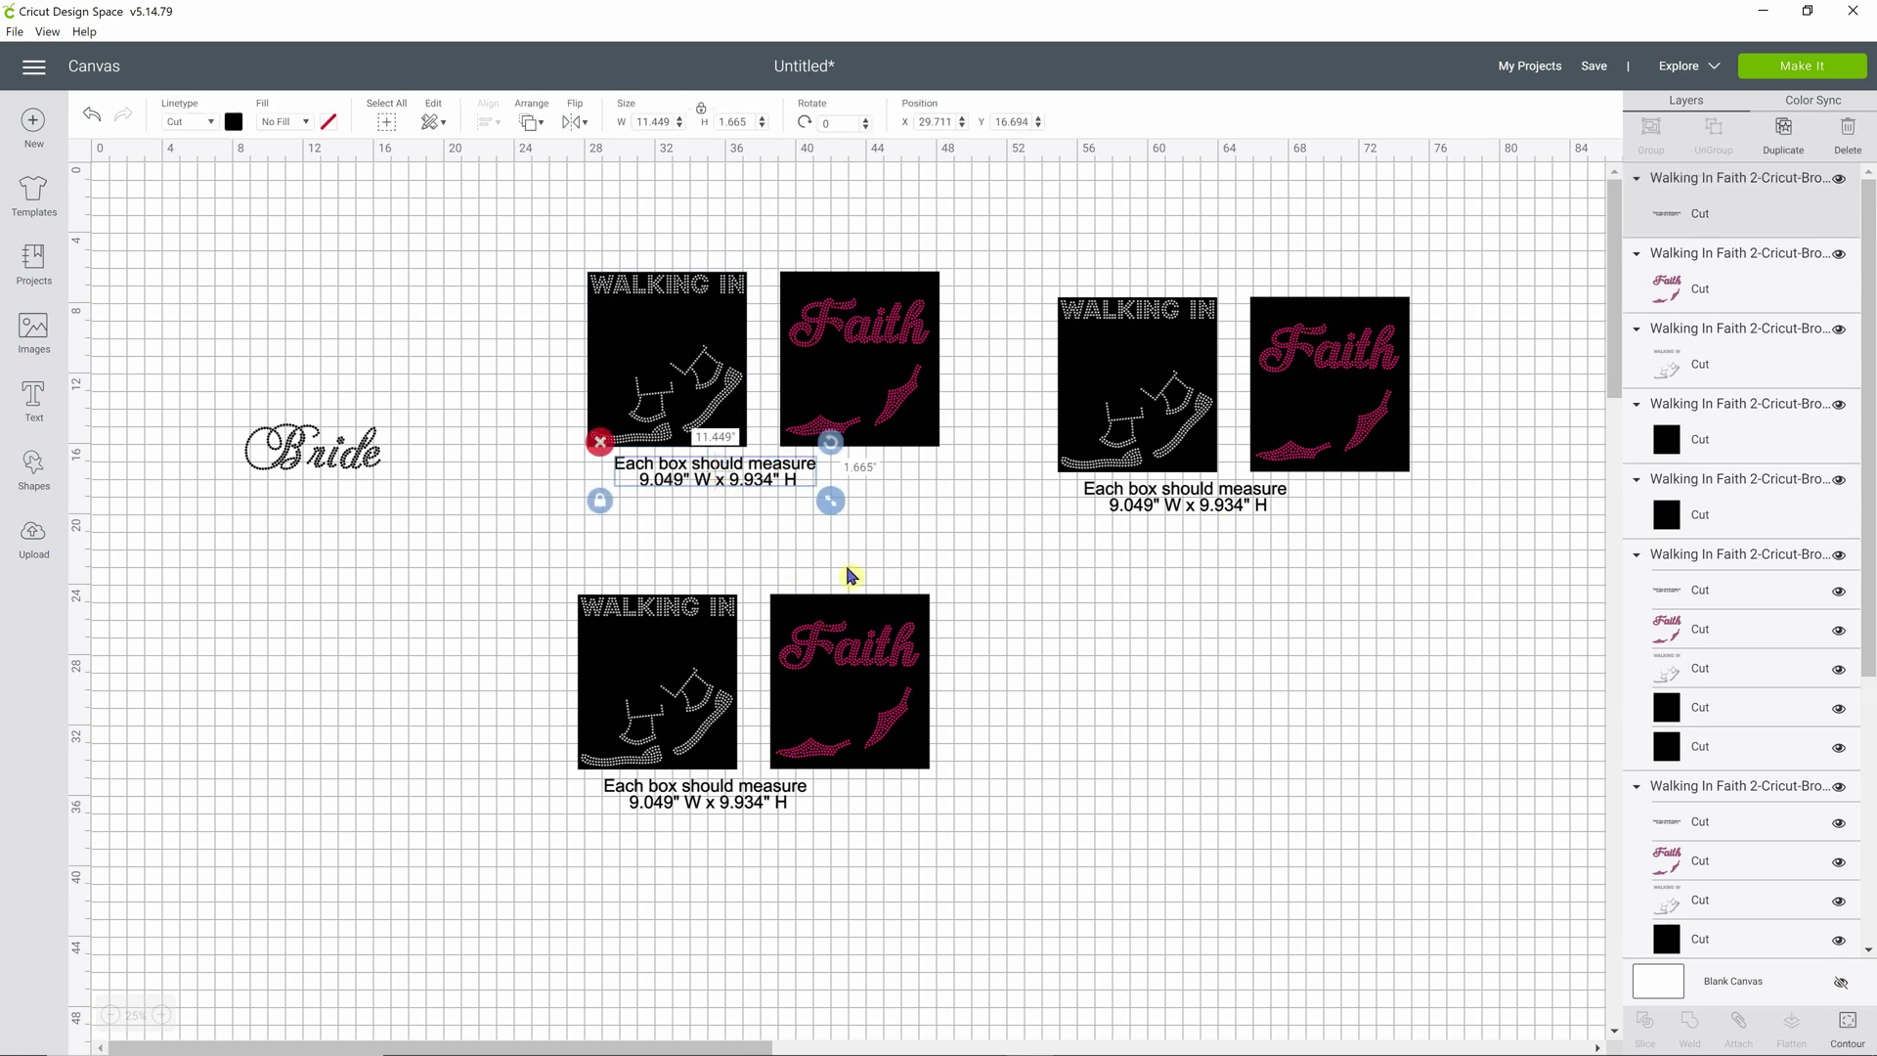
key(Delete)
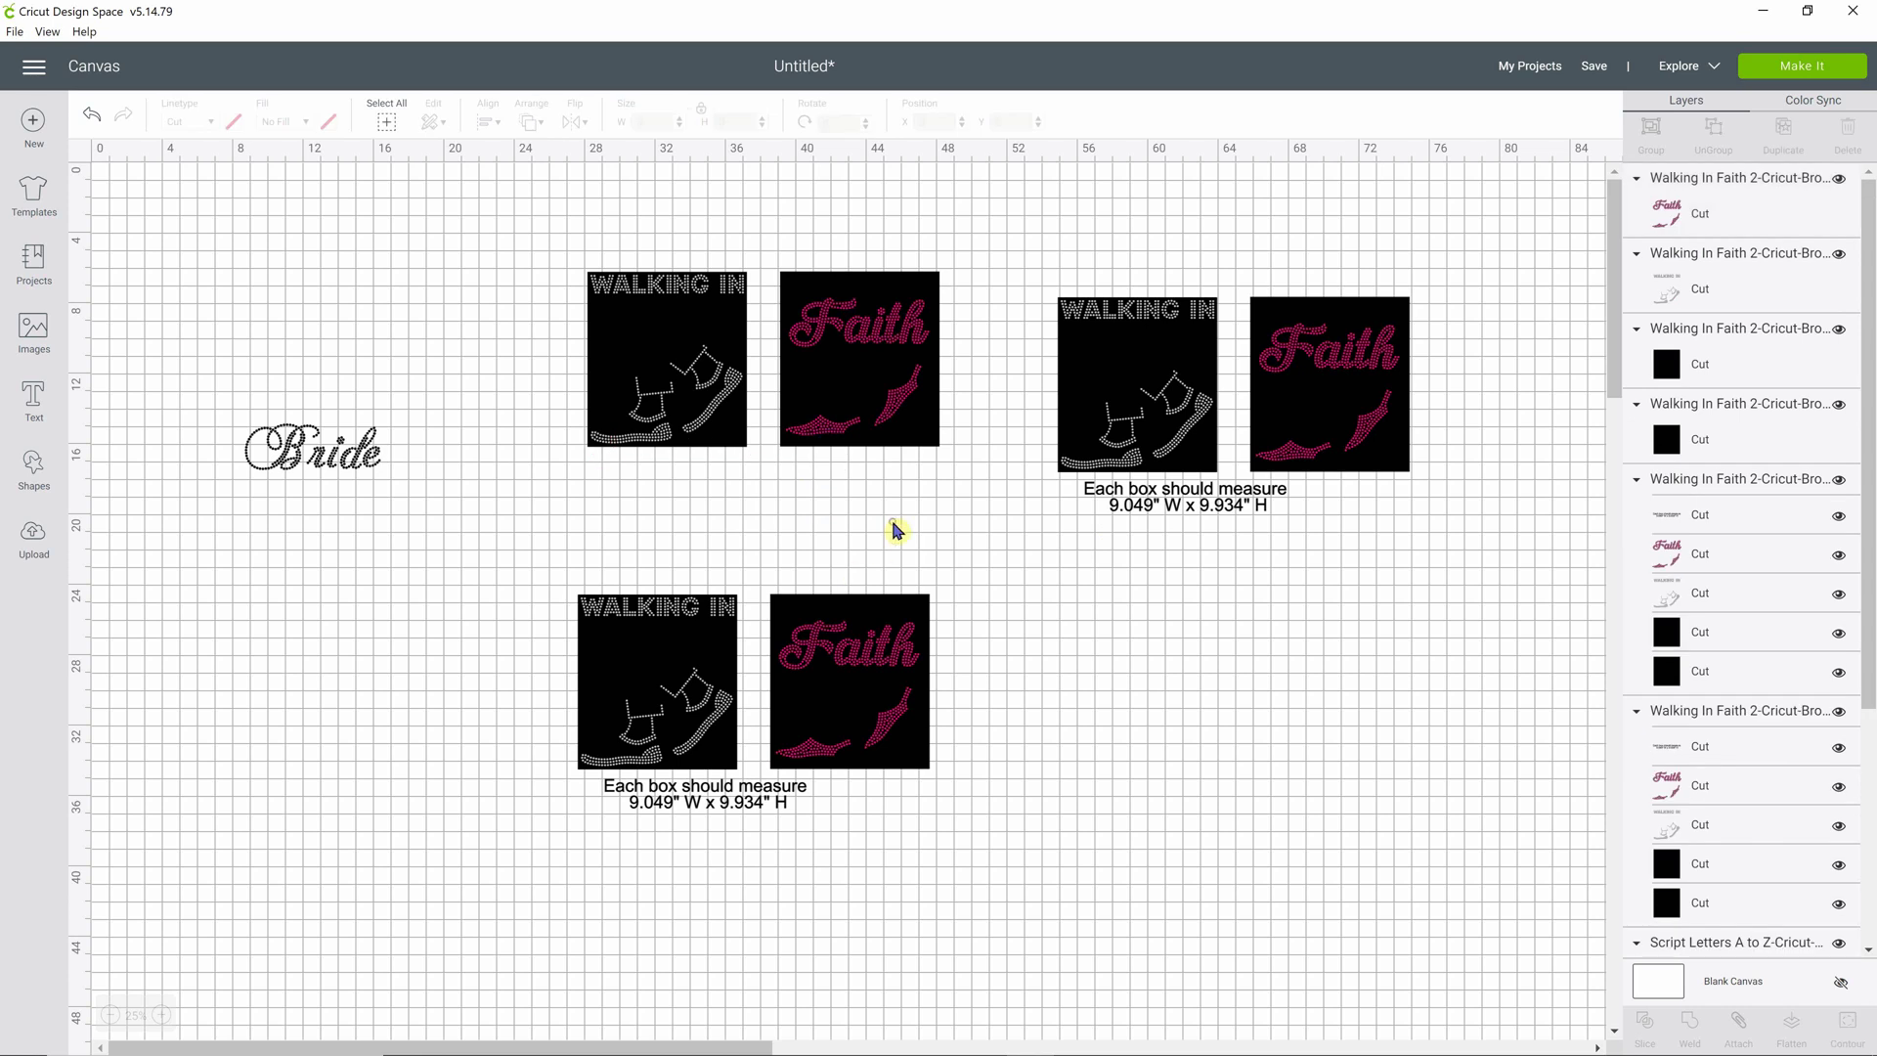
Delete both black background boxes behind the ungrouped WALKING IN and Faith designs.
click(623, 342)
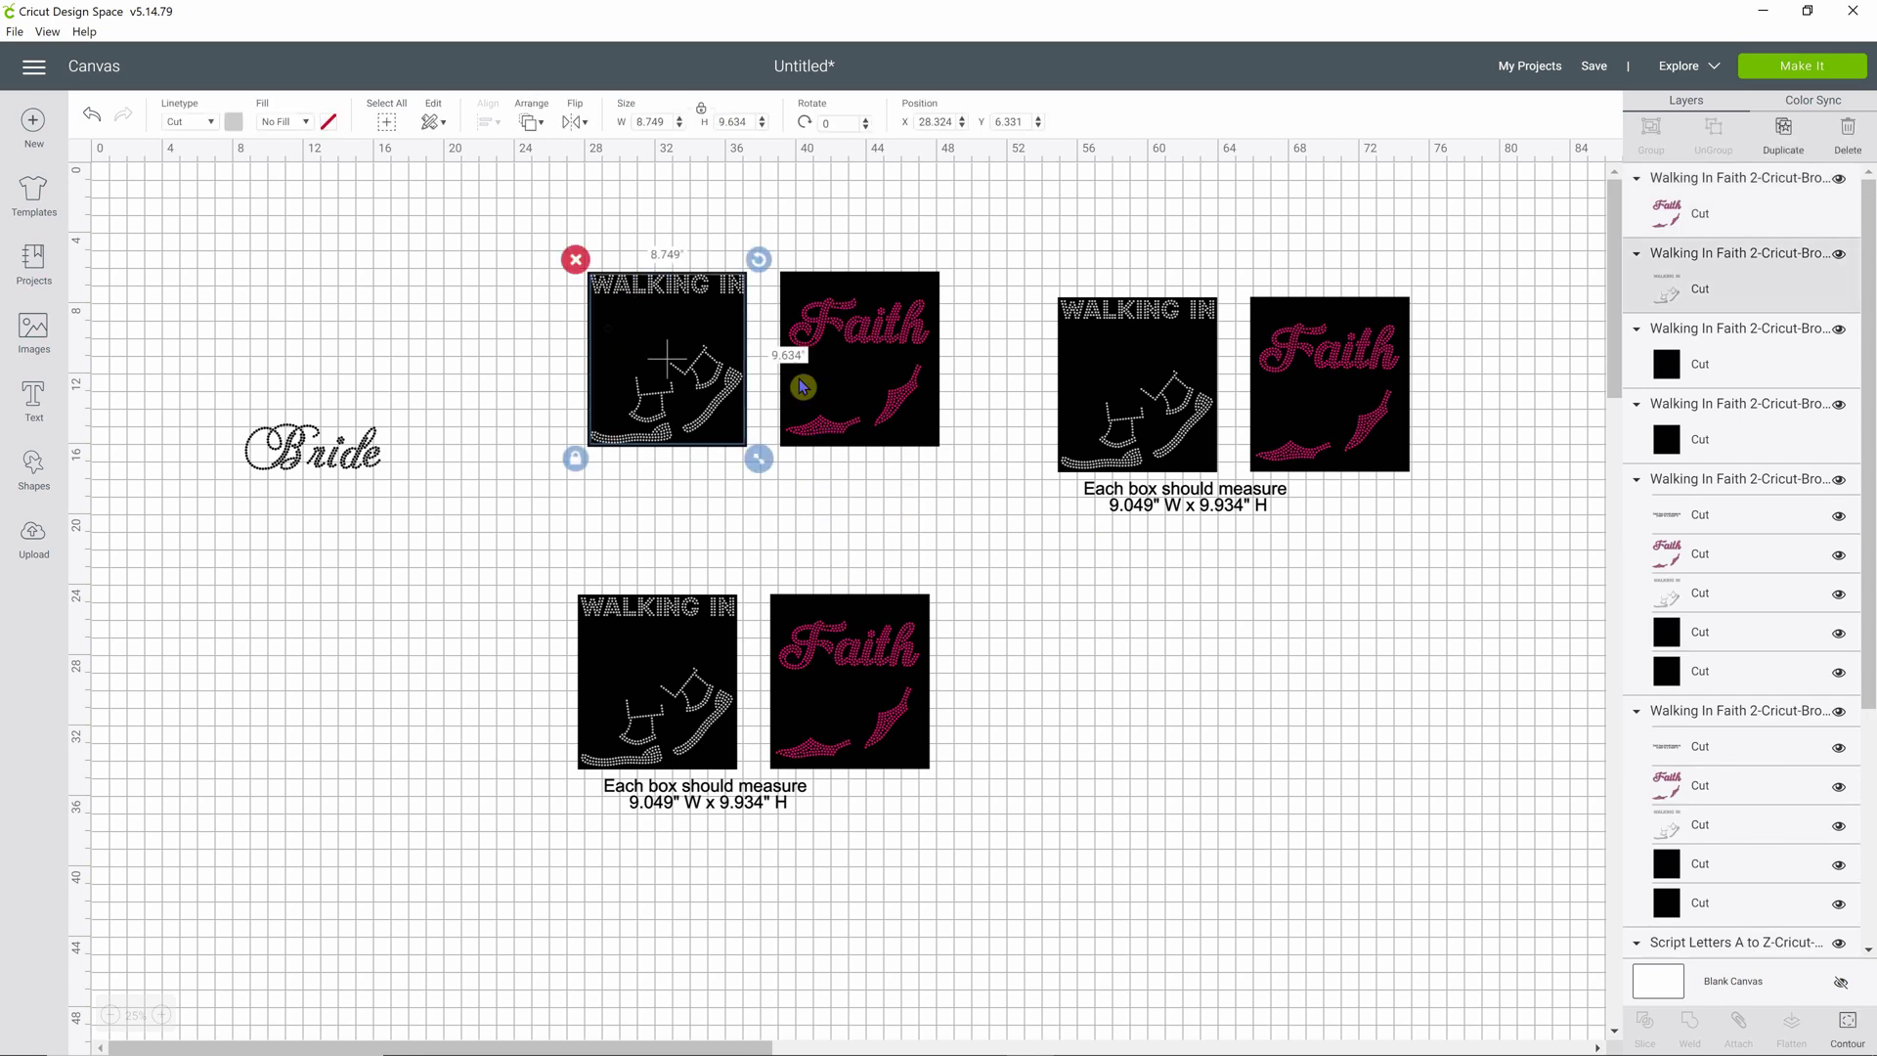
click(868, 416)
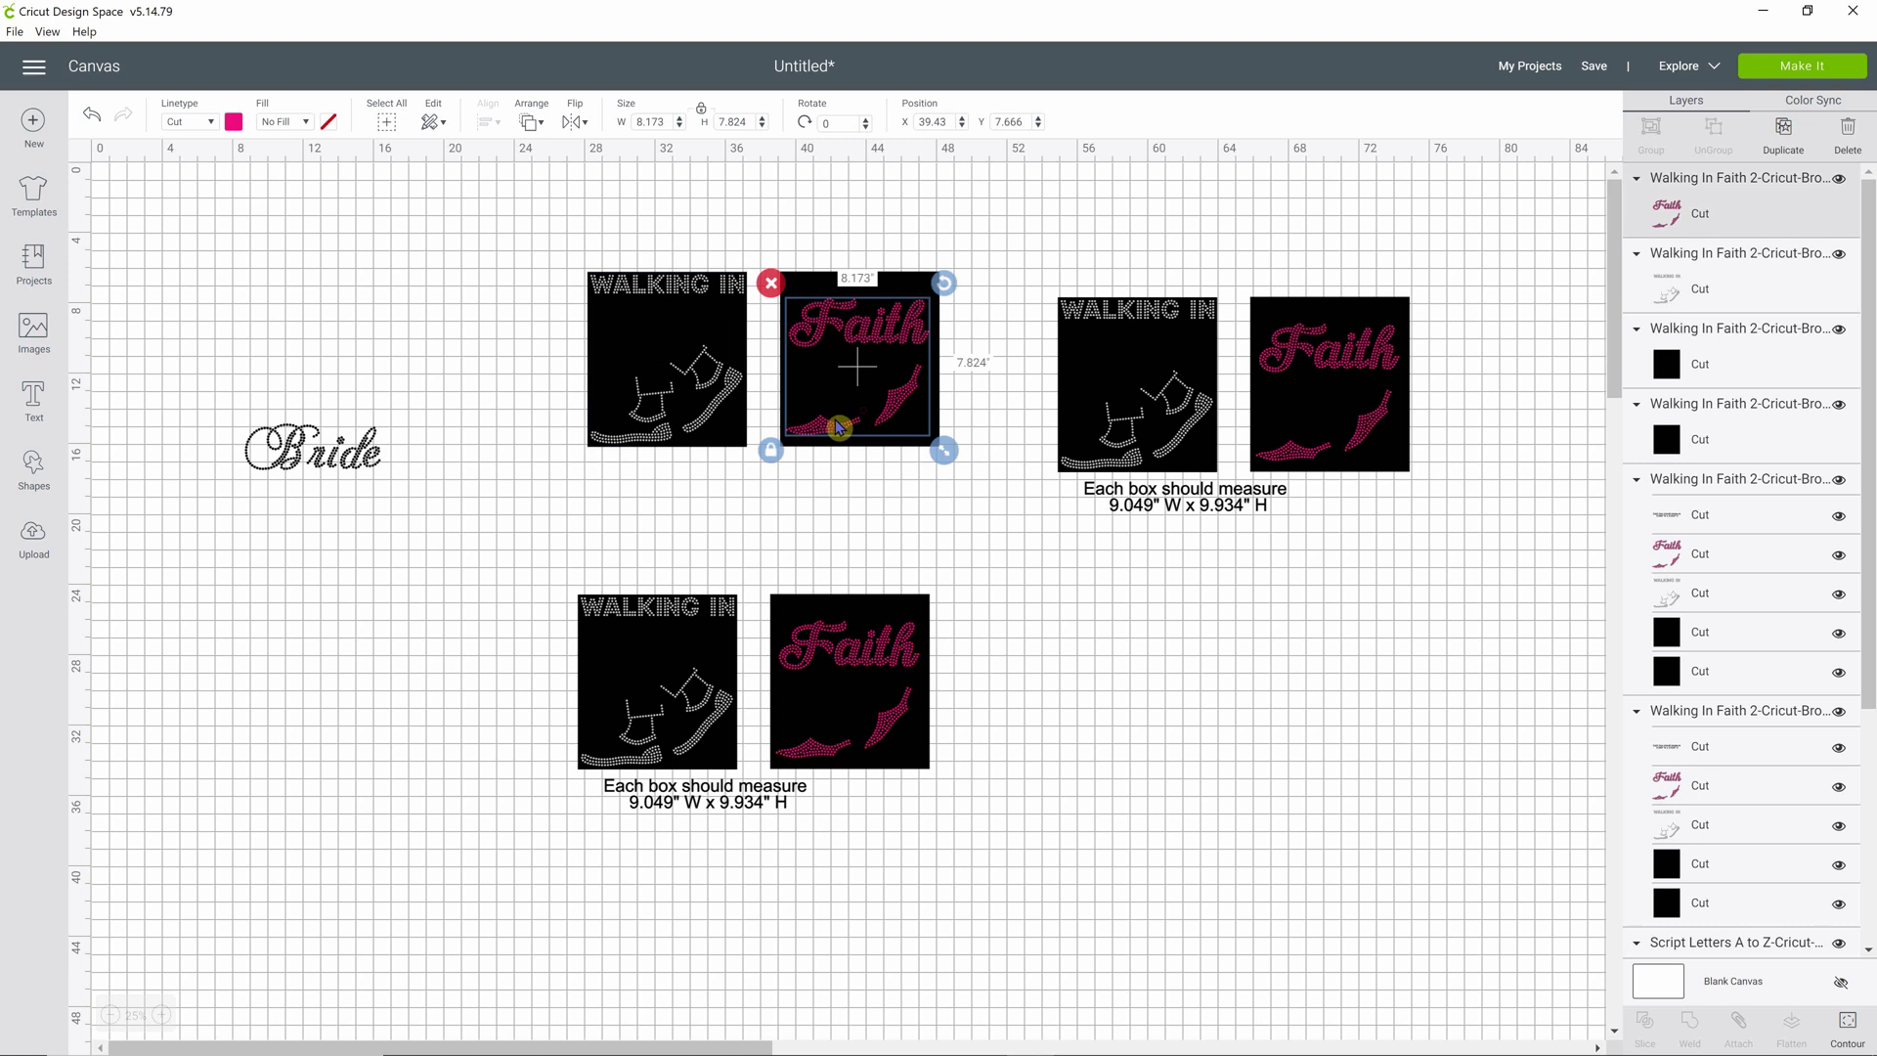
click(966, 530)
click(745, 444)
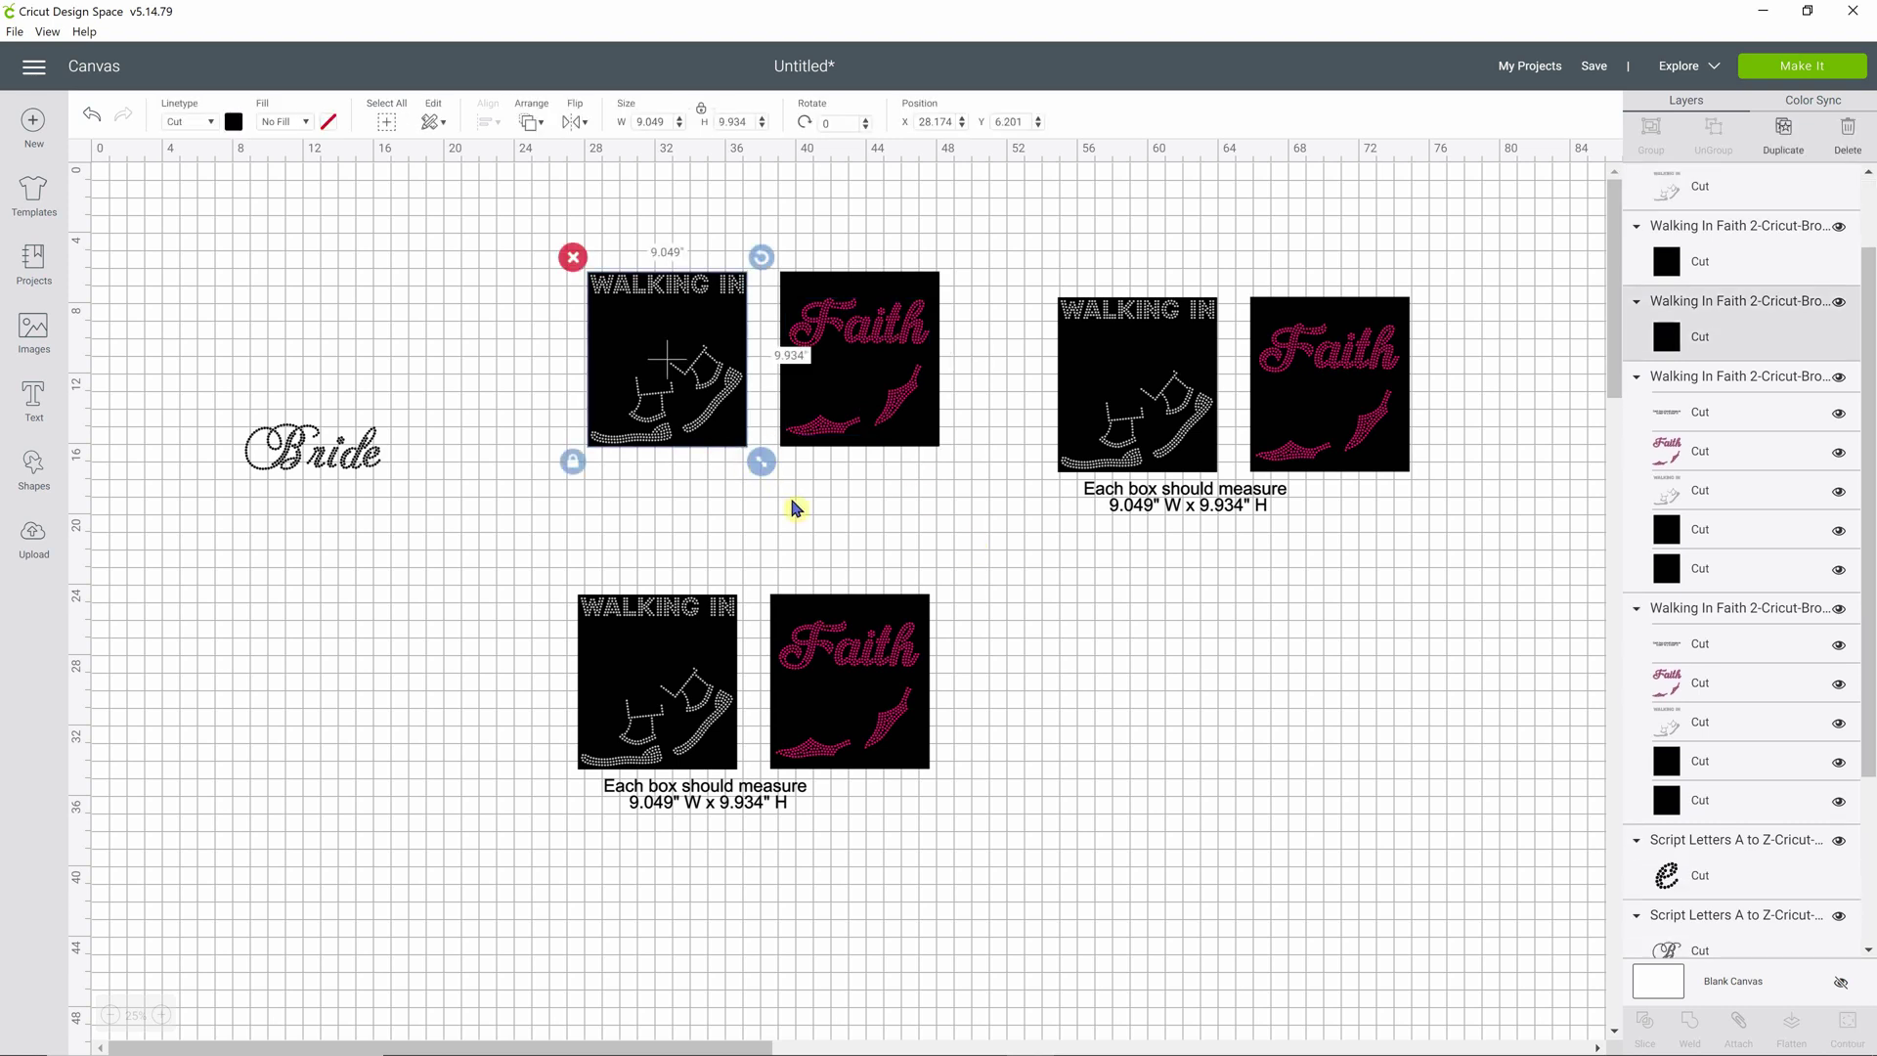
key(Delete)
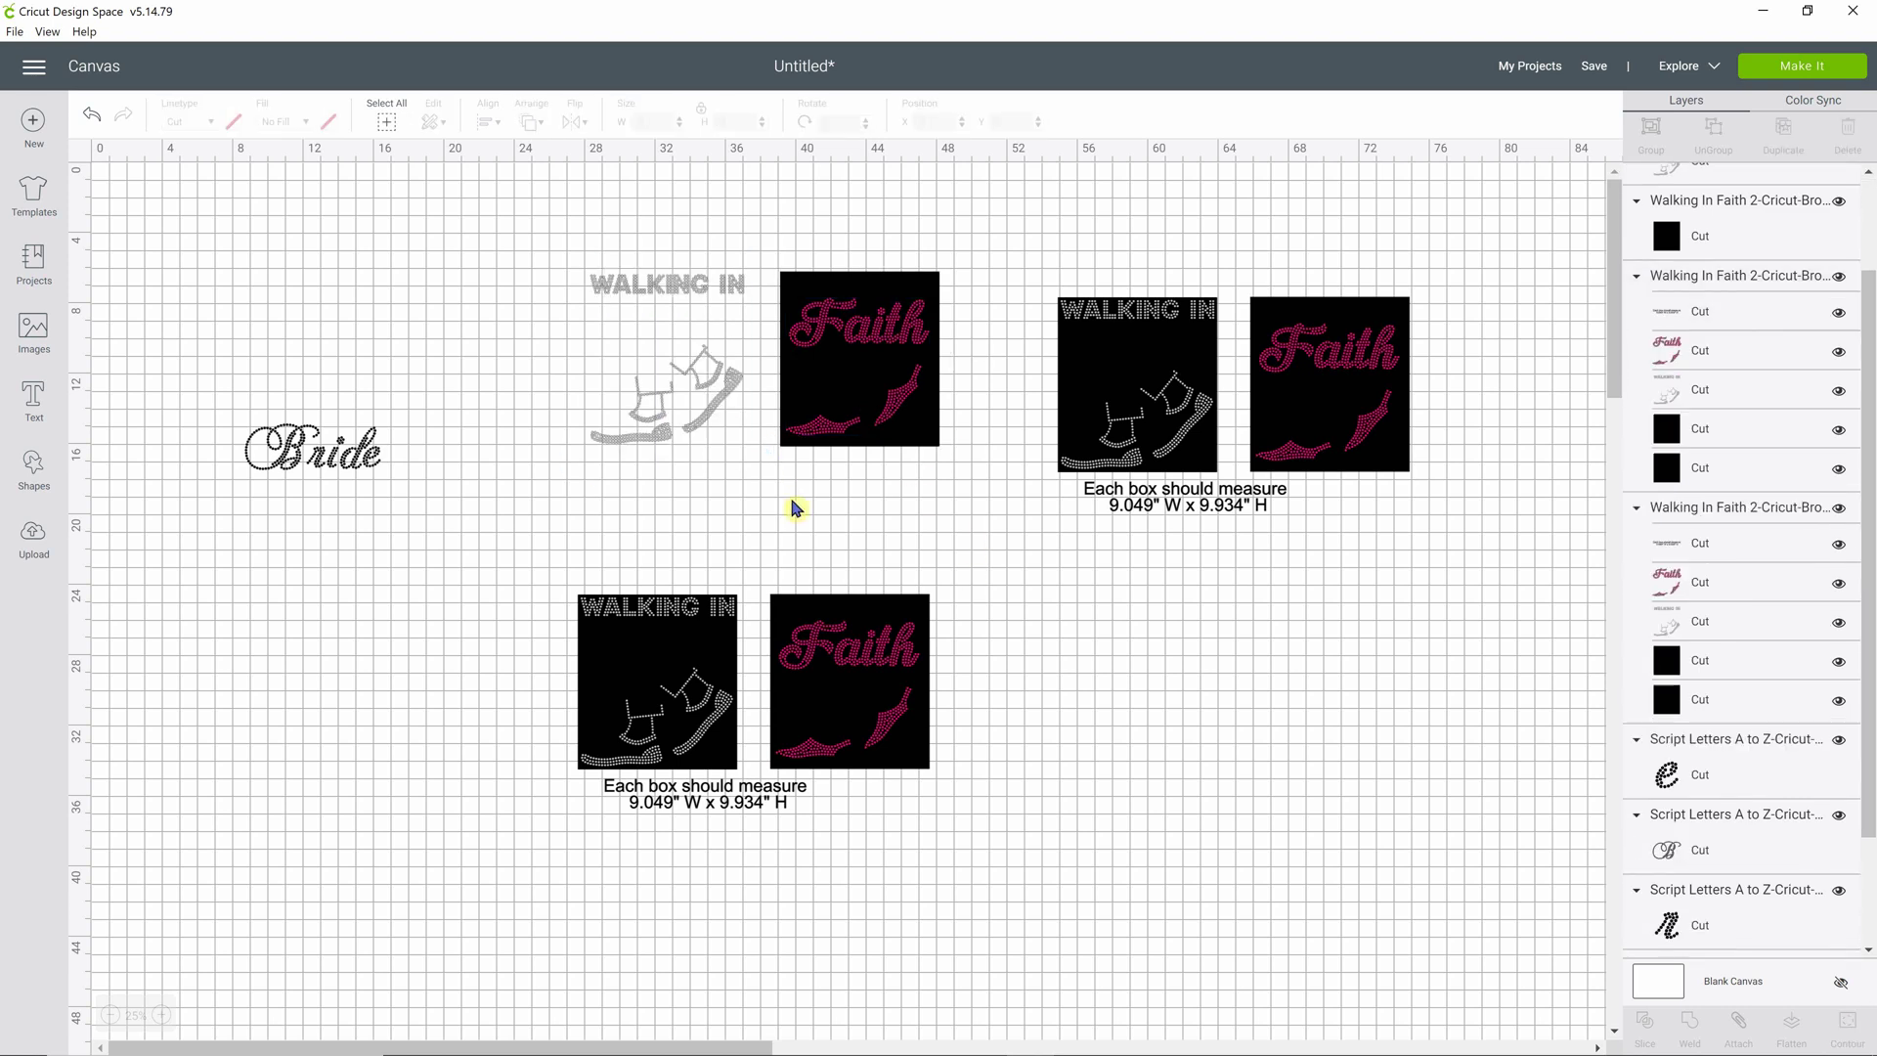
click(935, 445)
key(Delete)
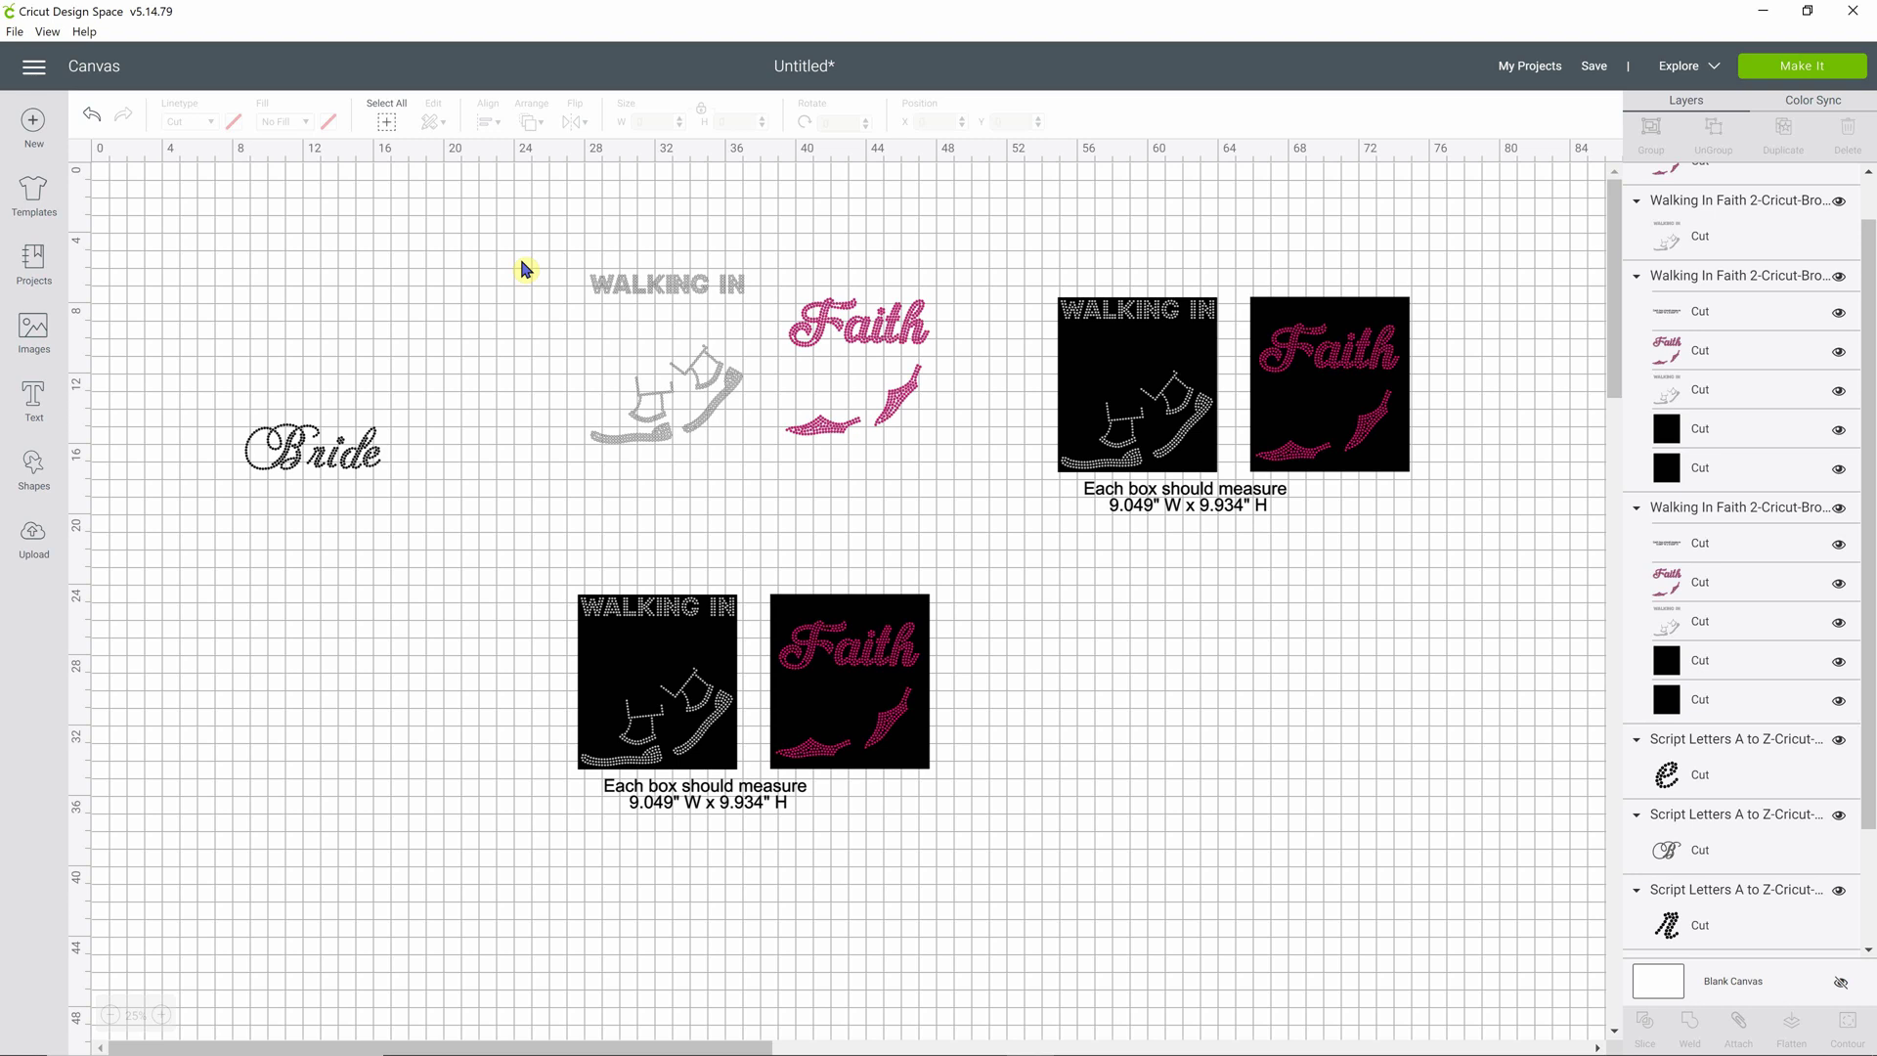
Hide all contours of the gray WALKING IN design so only a single rhinestone circle remains.
drag(555, 230, 777, 479)
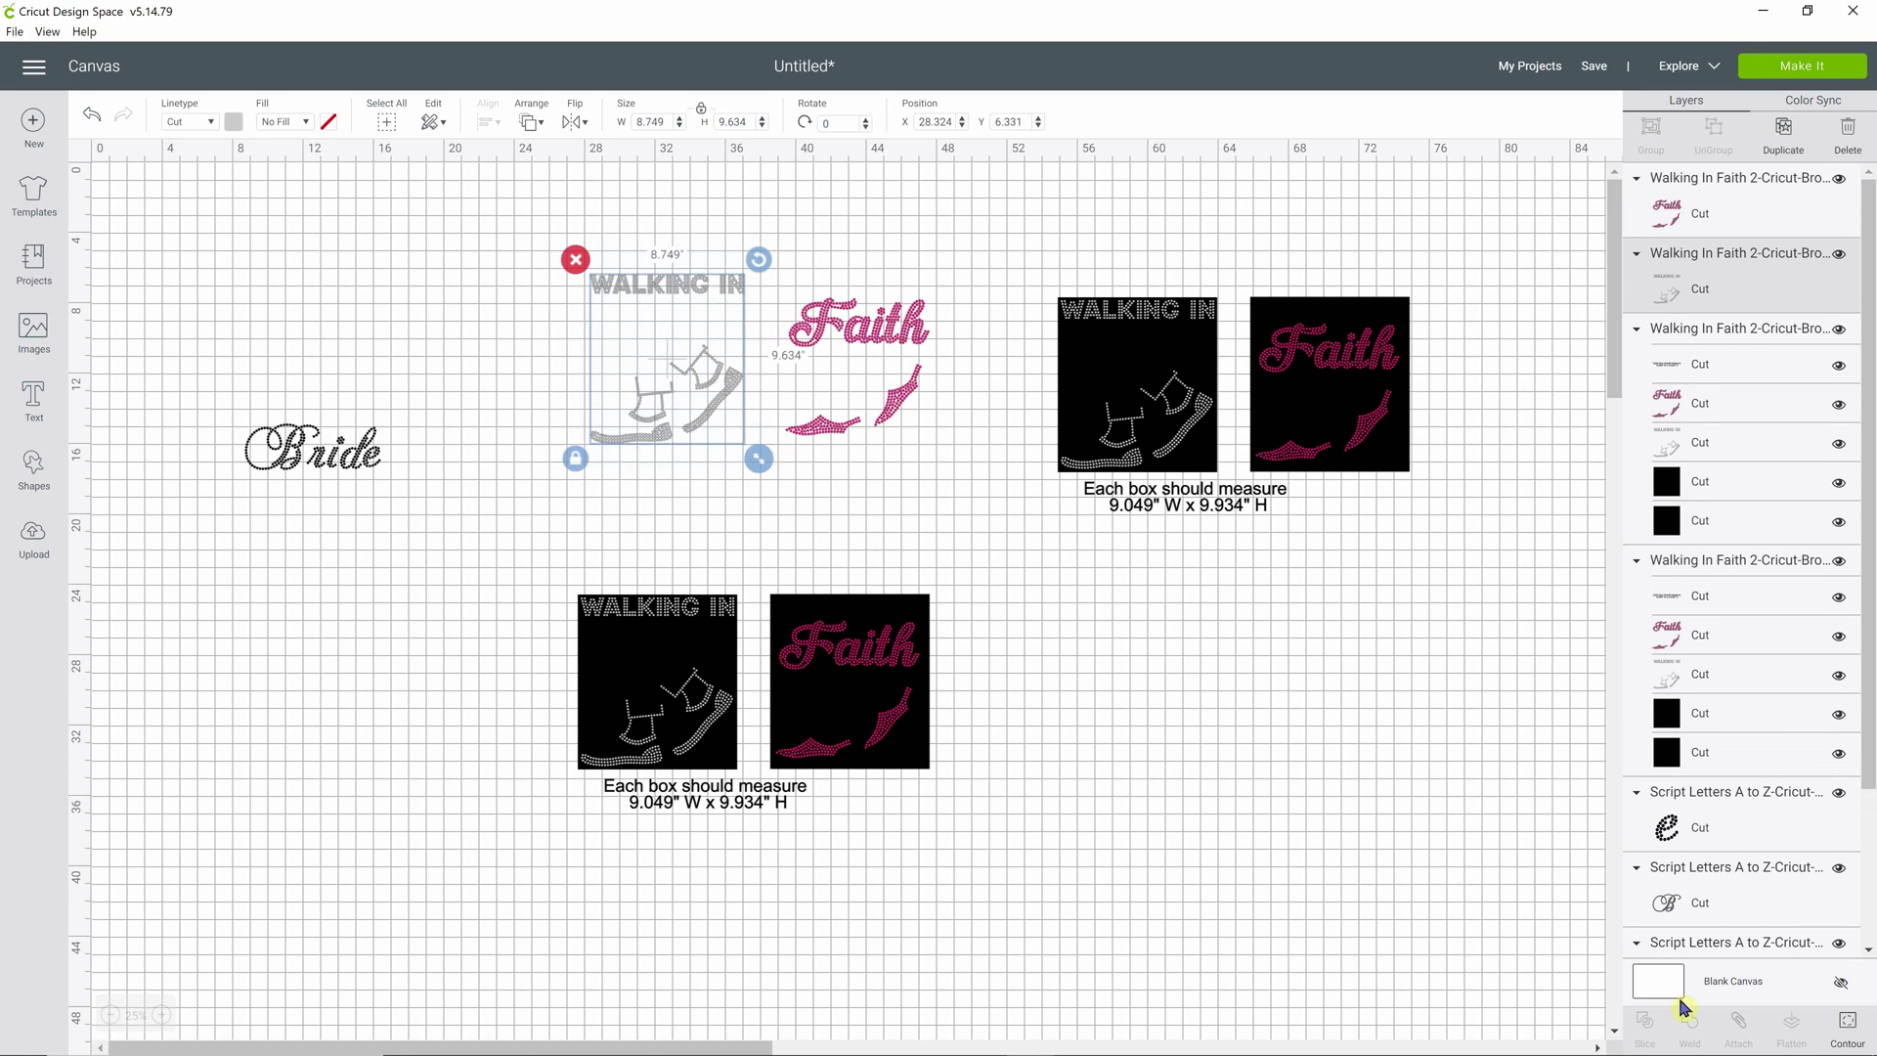
click(1851, 1035)
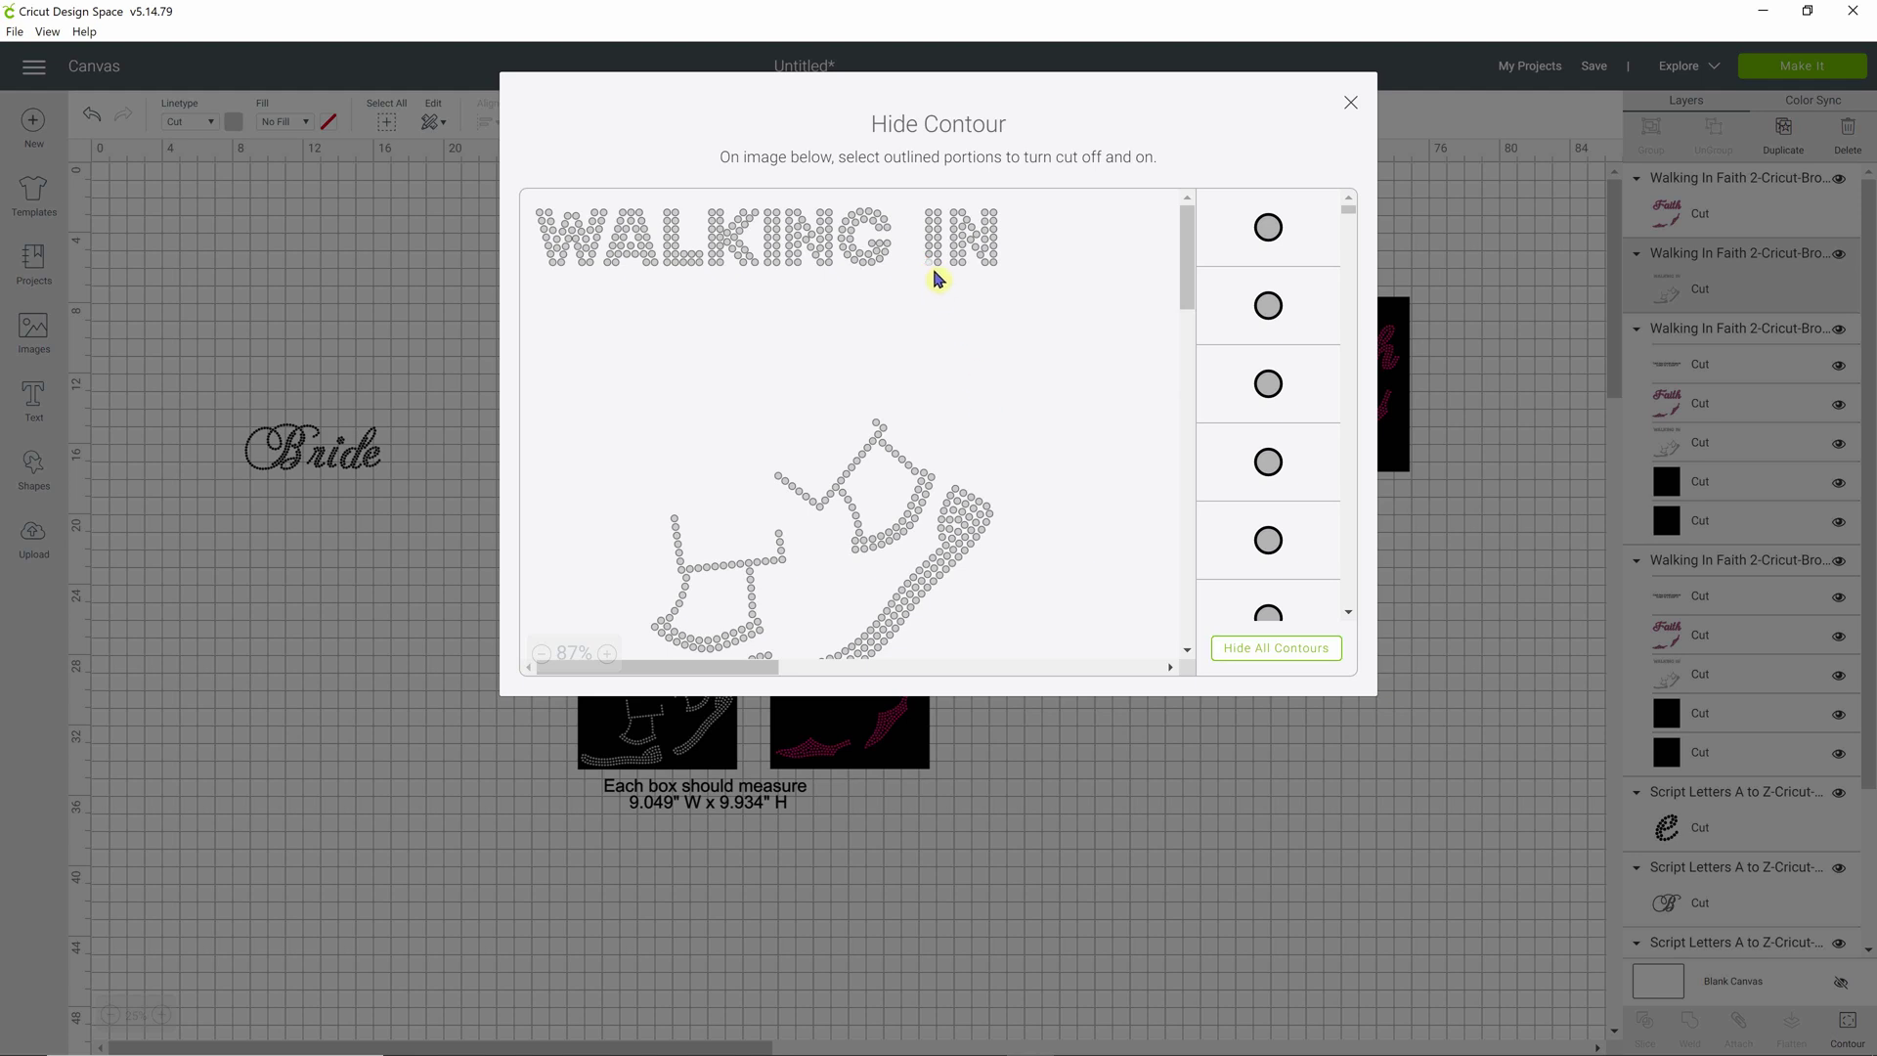
click(1240, 661)
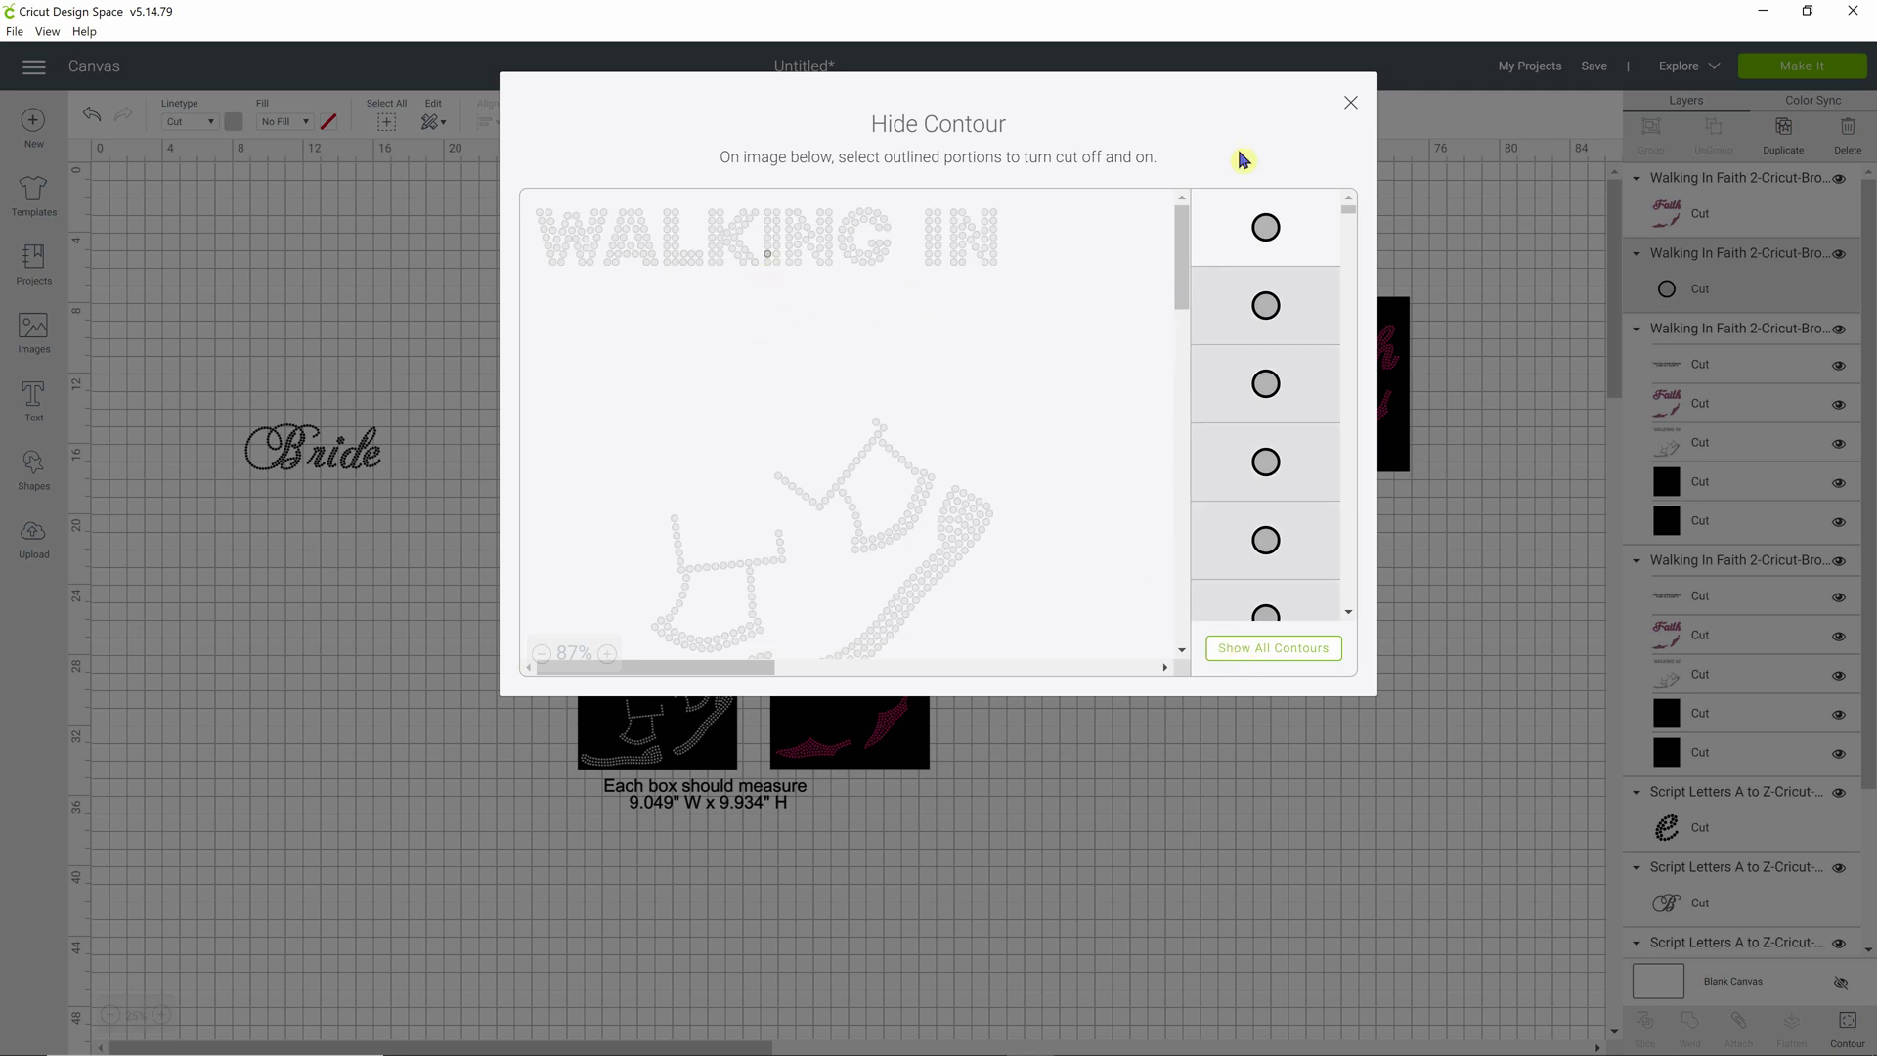
click(1353, 106)
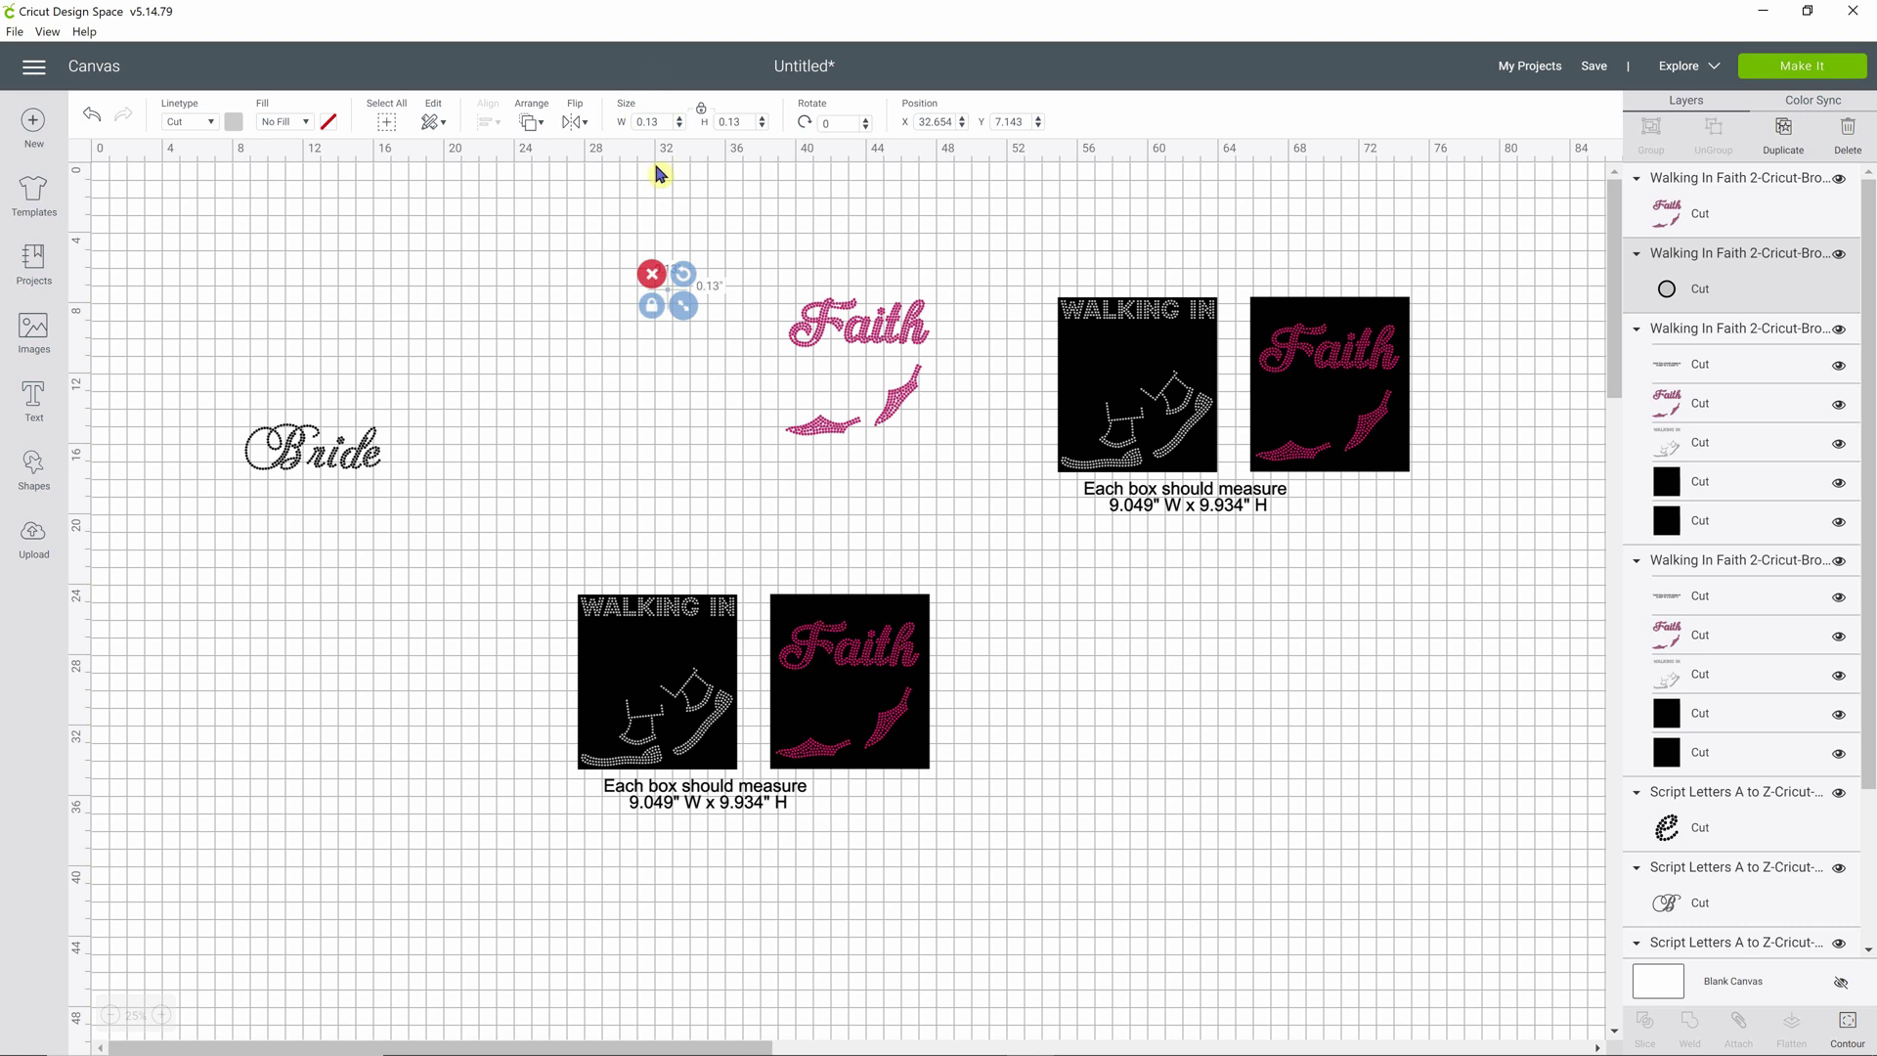
Set the single rhinestone circle's width and height to 0.1 inches.
click(659, 124)
key(BackSpace)
click(701, 112)
click(664, 125)
key(BackSpace)
text(0)
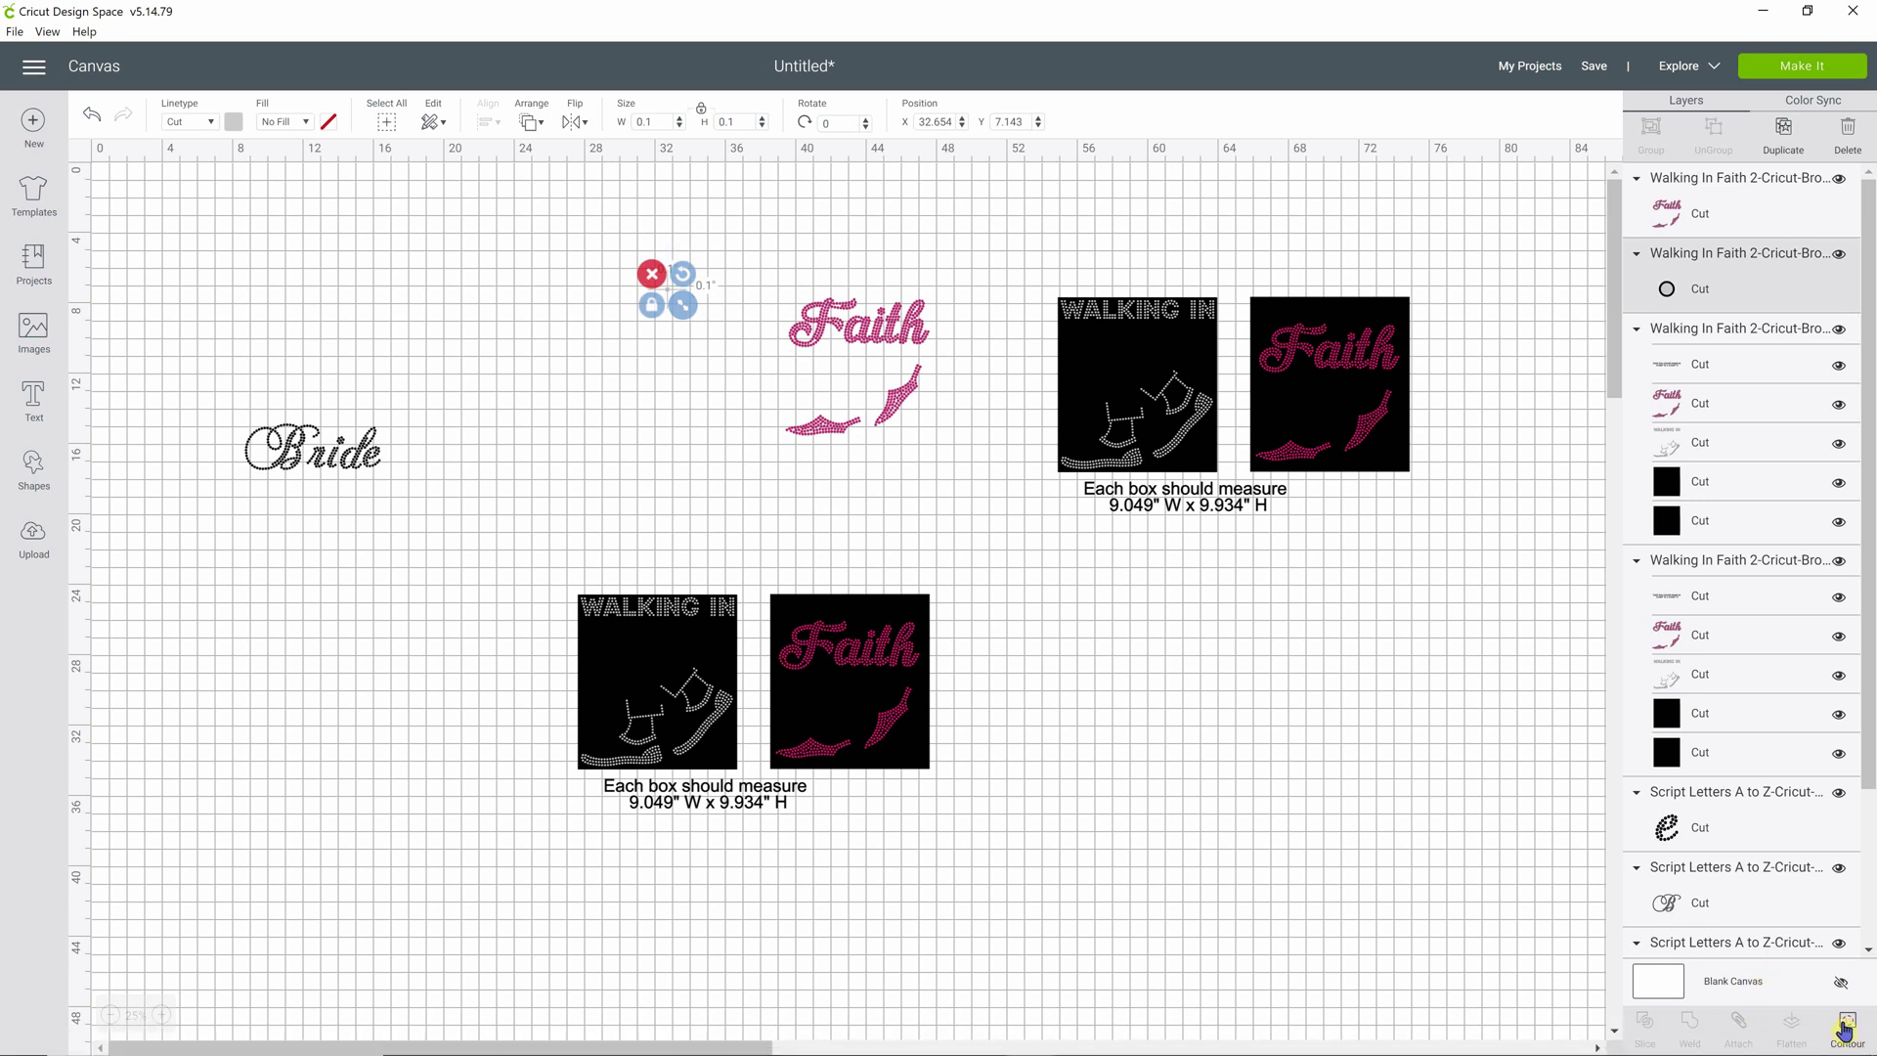
Show all hidden contours of the resized WALKING IN design again.
click(1847, 1026)
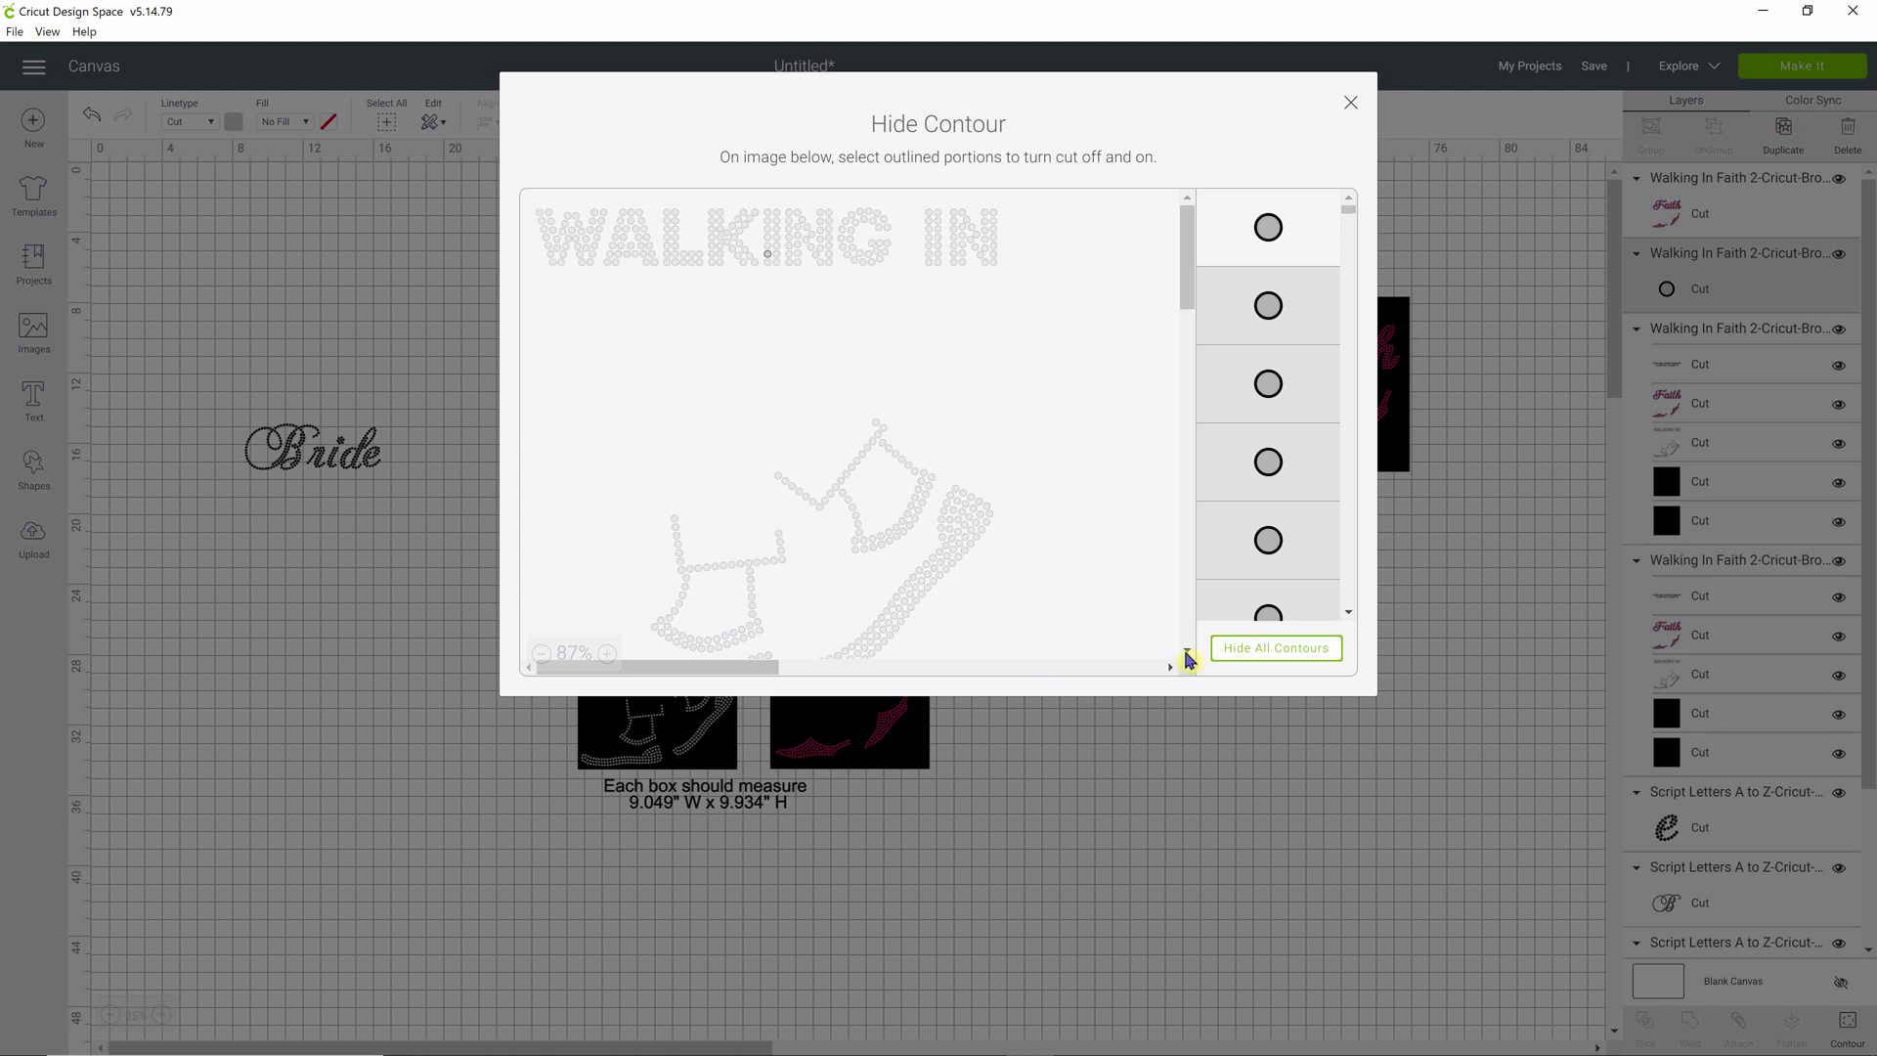
click(1279, 649)
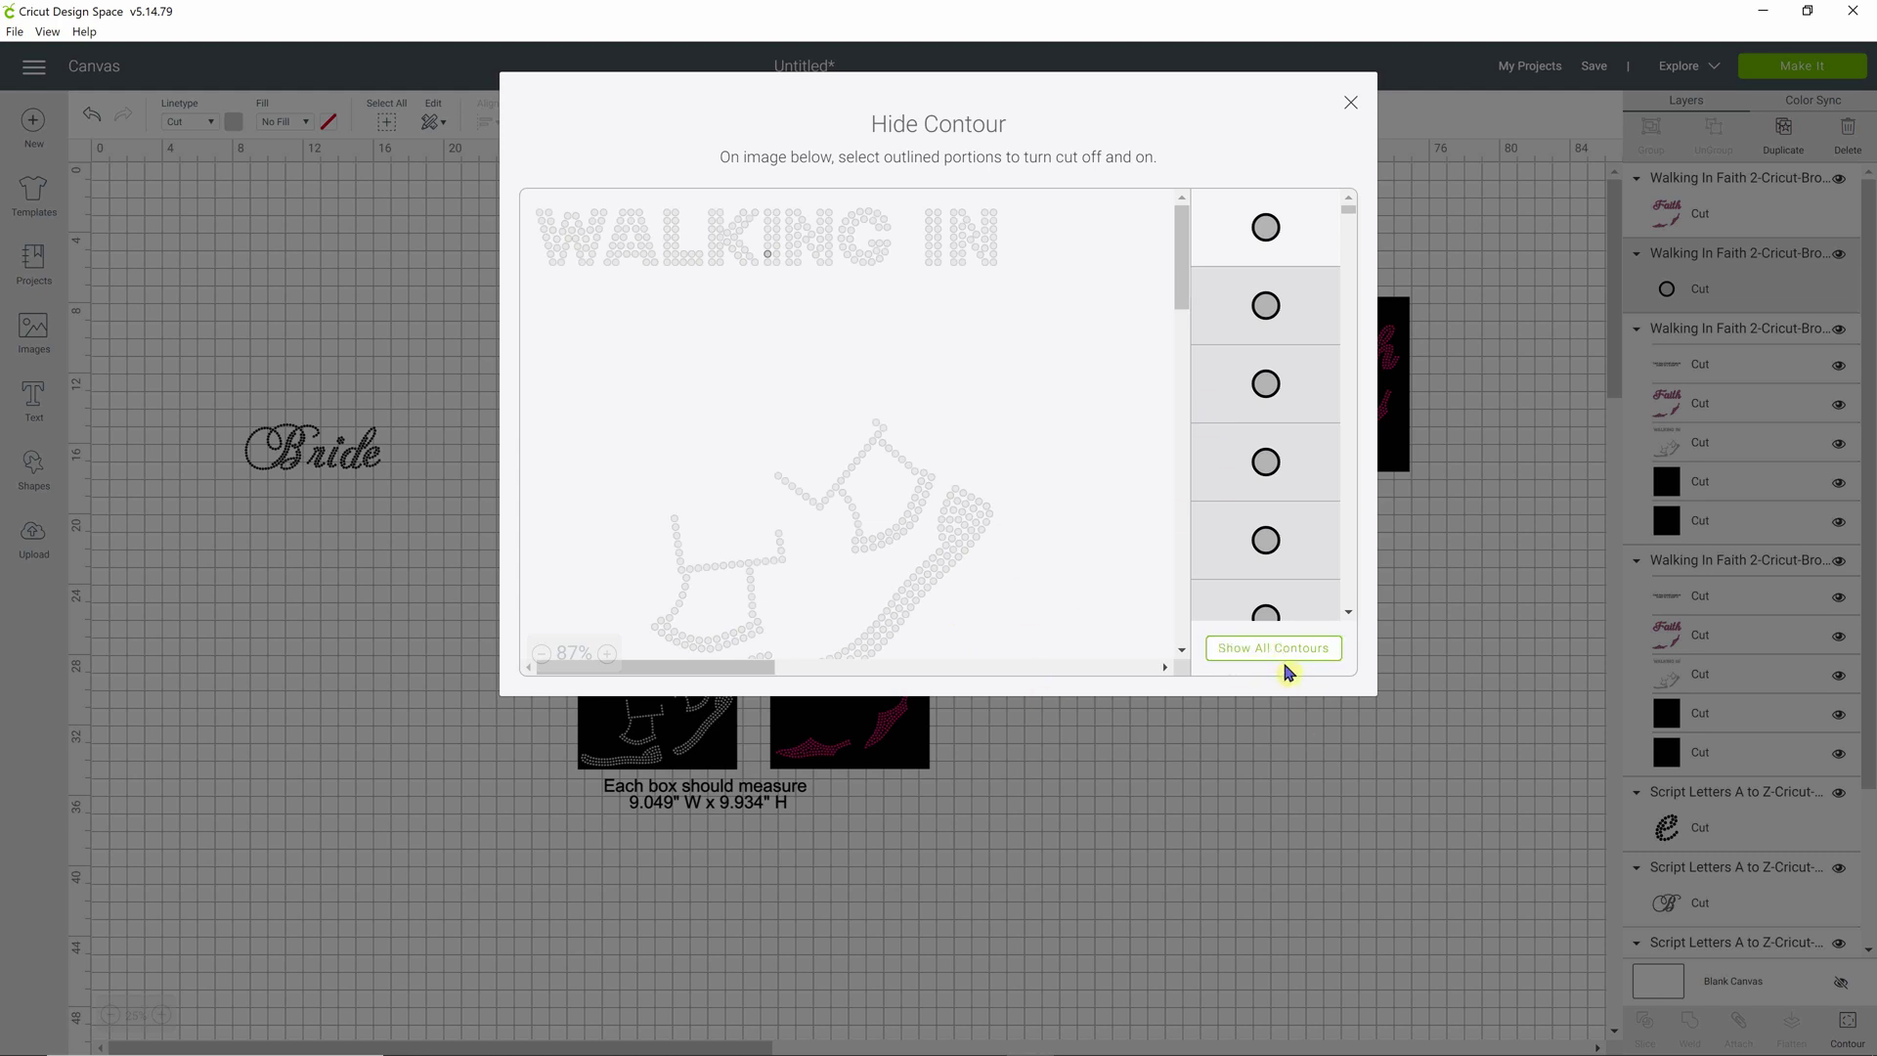
click(1220, 649)
click(1227, 649)
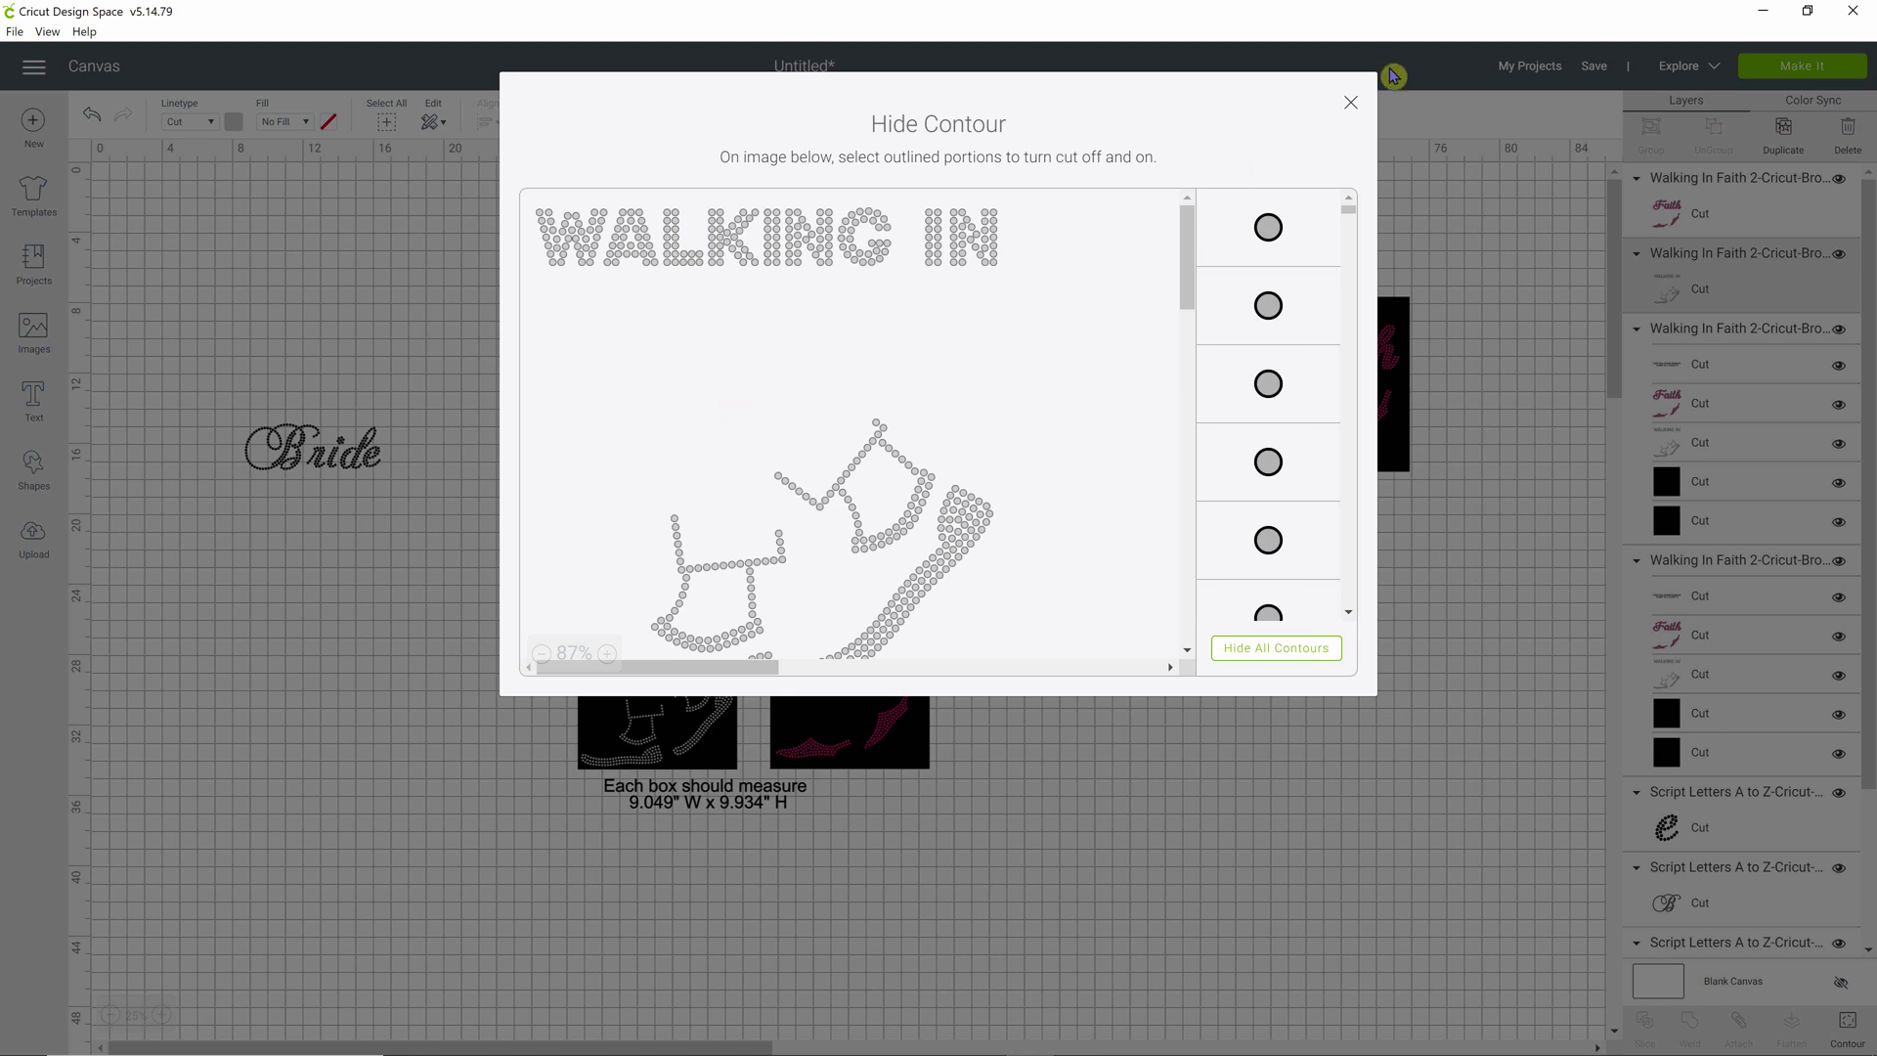
click(1353, 107)
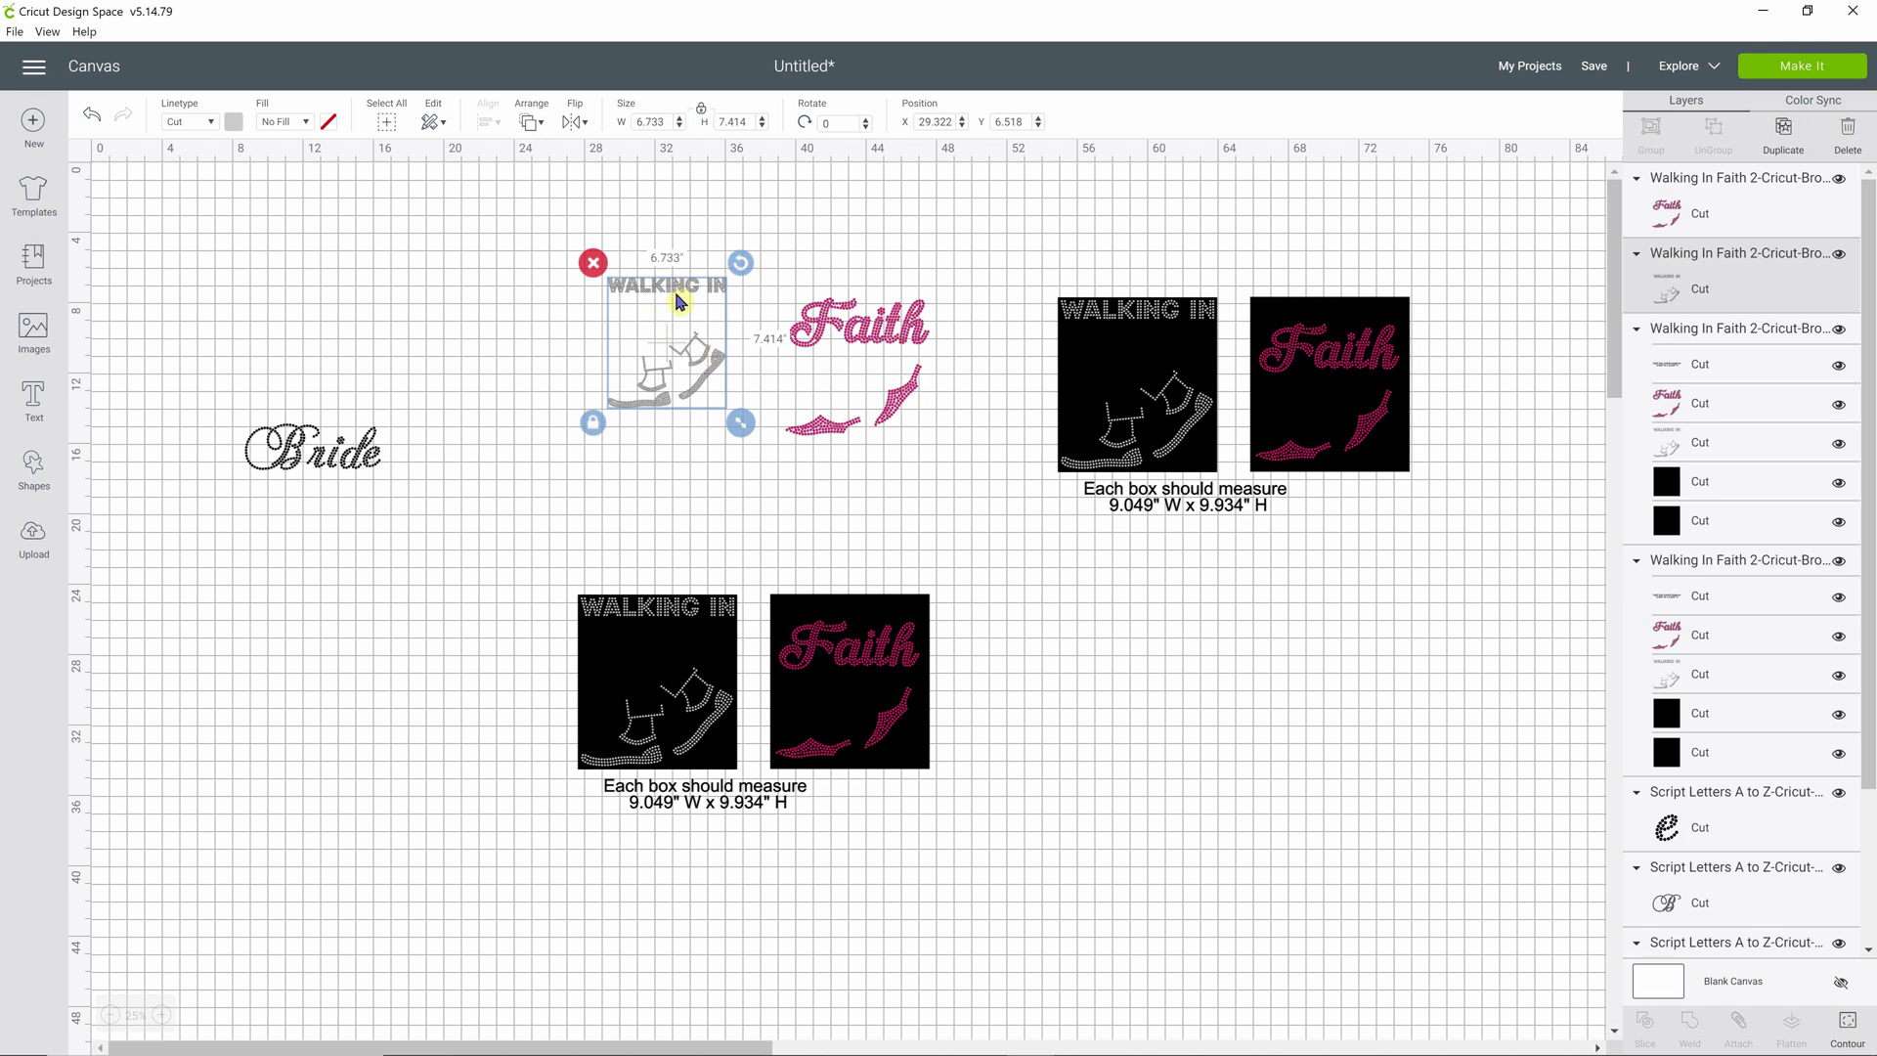
Ungroup the Walking In Faith template copy to the right of the resized design.
click(1204, 407)
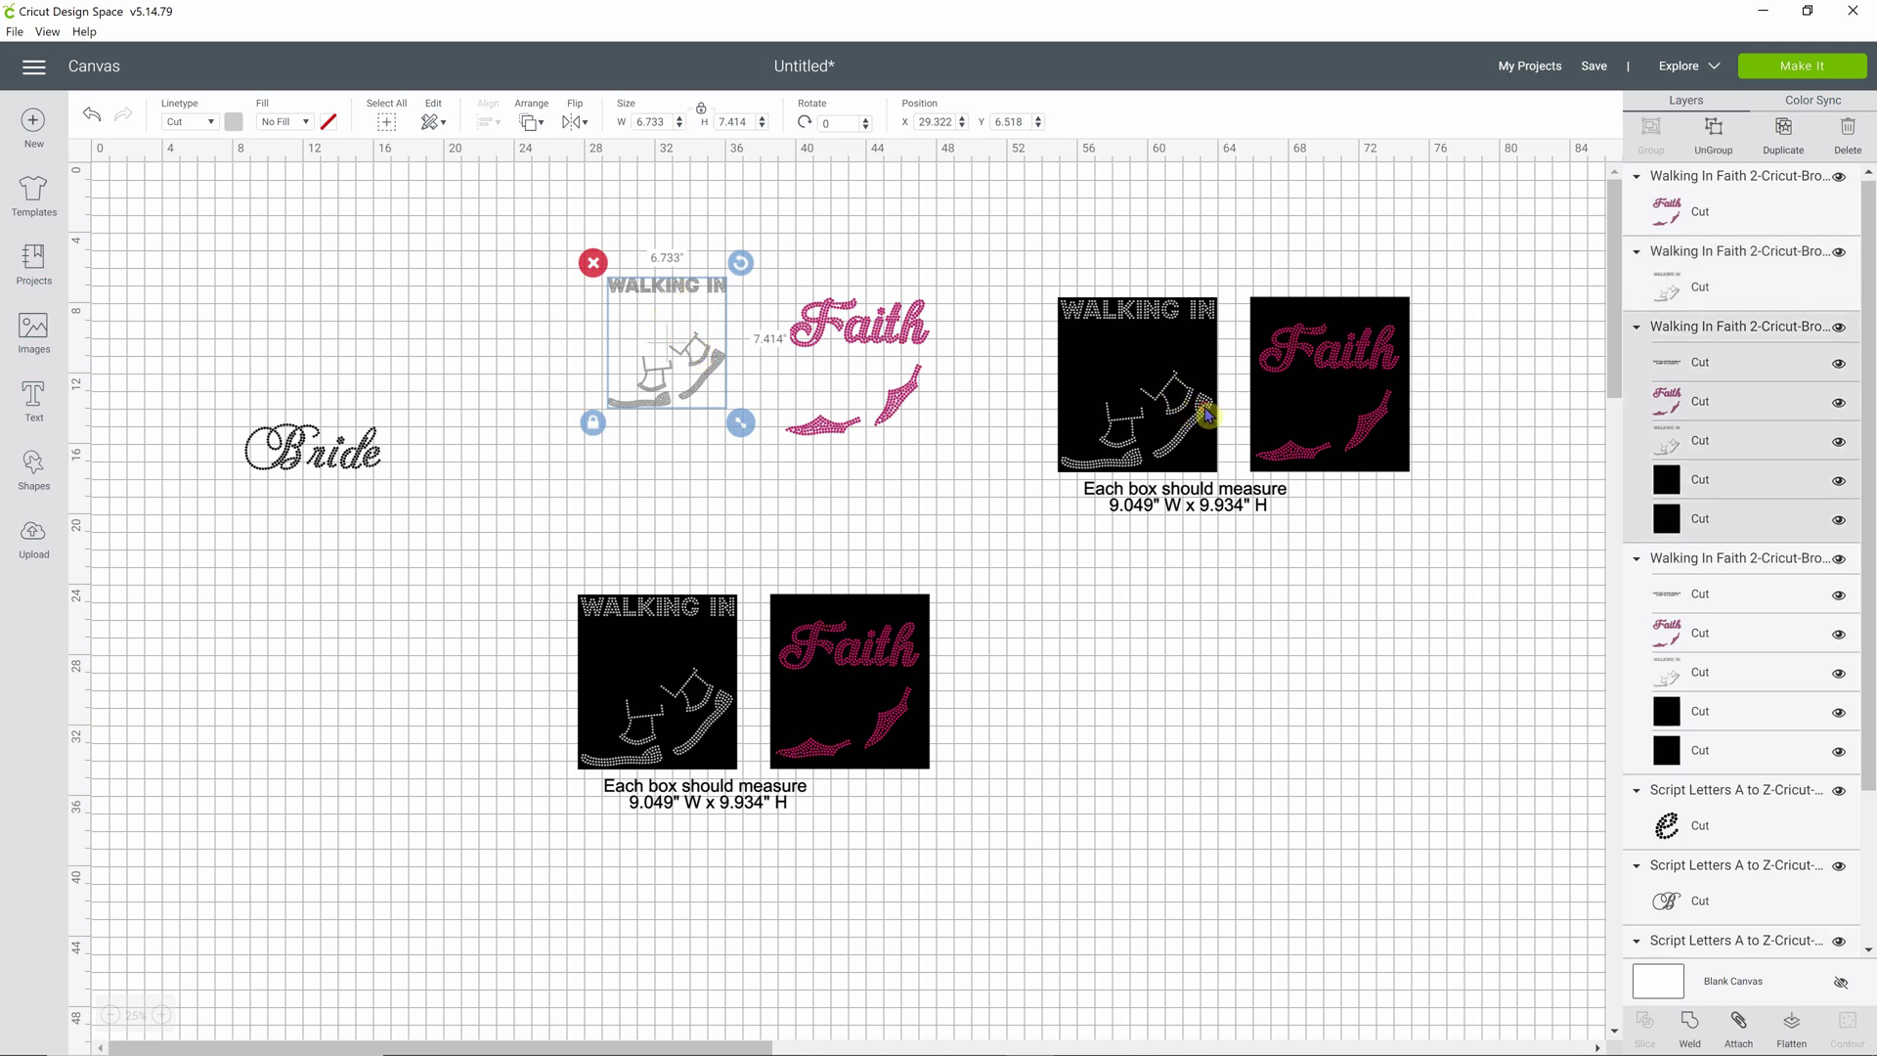
click(1290, 683)
right_click(1171, 330)
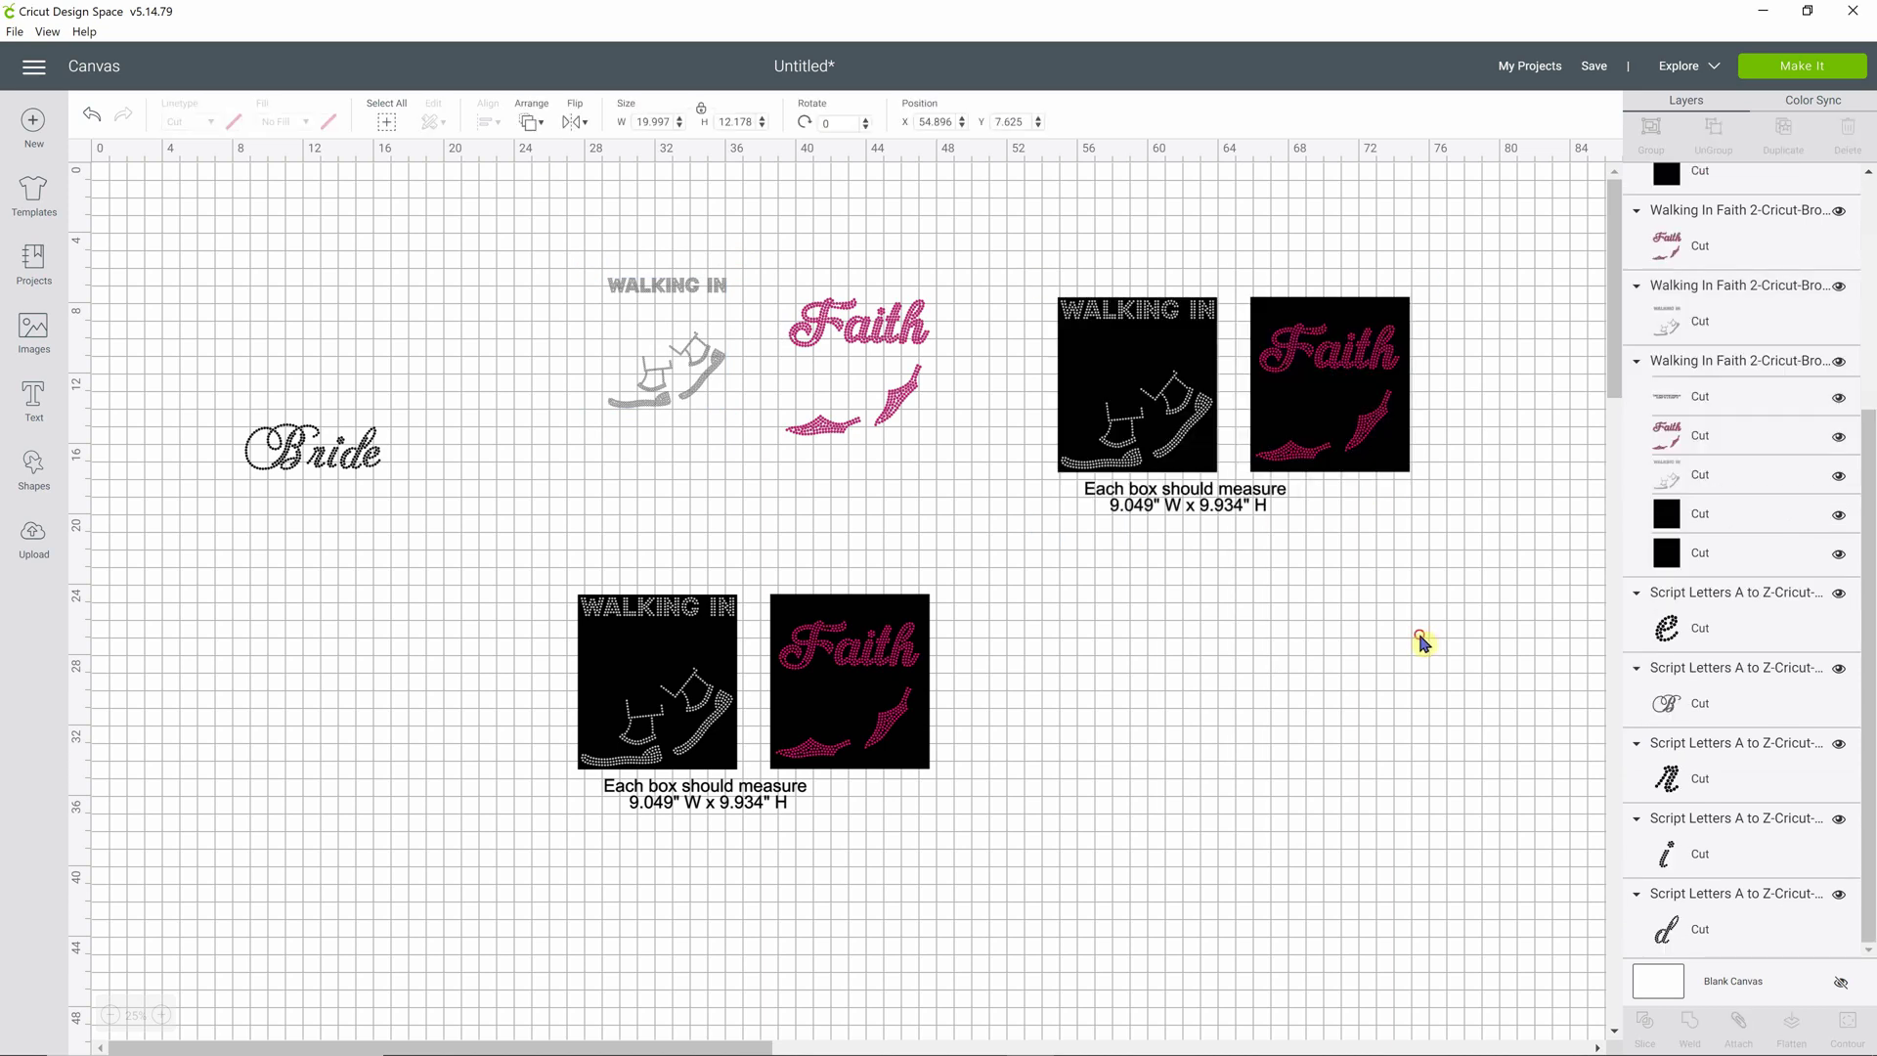
Delete the two black background boxes behind the ungrouped Walking In Faith template copy to the right of the resized design.
click(1210, 474)
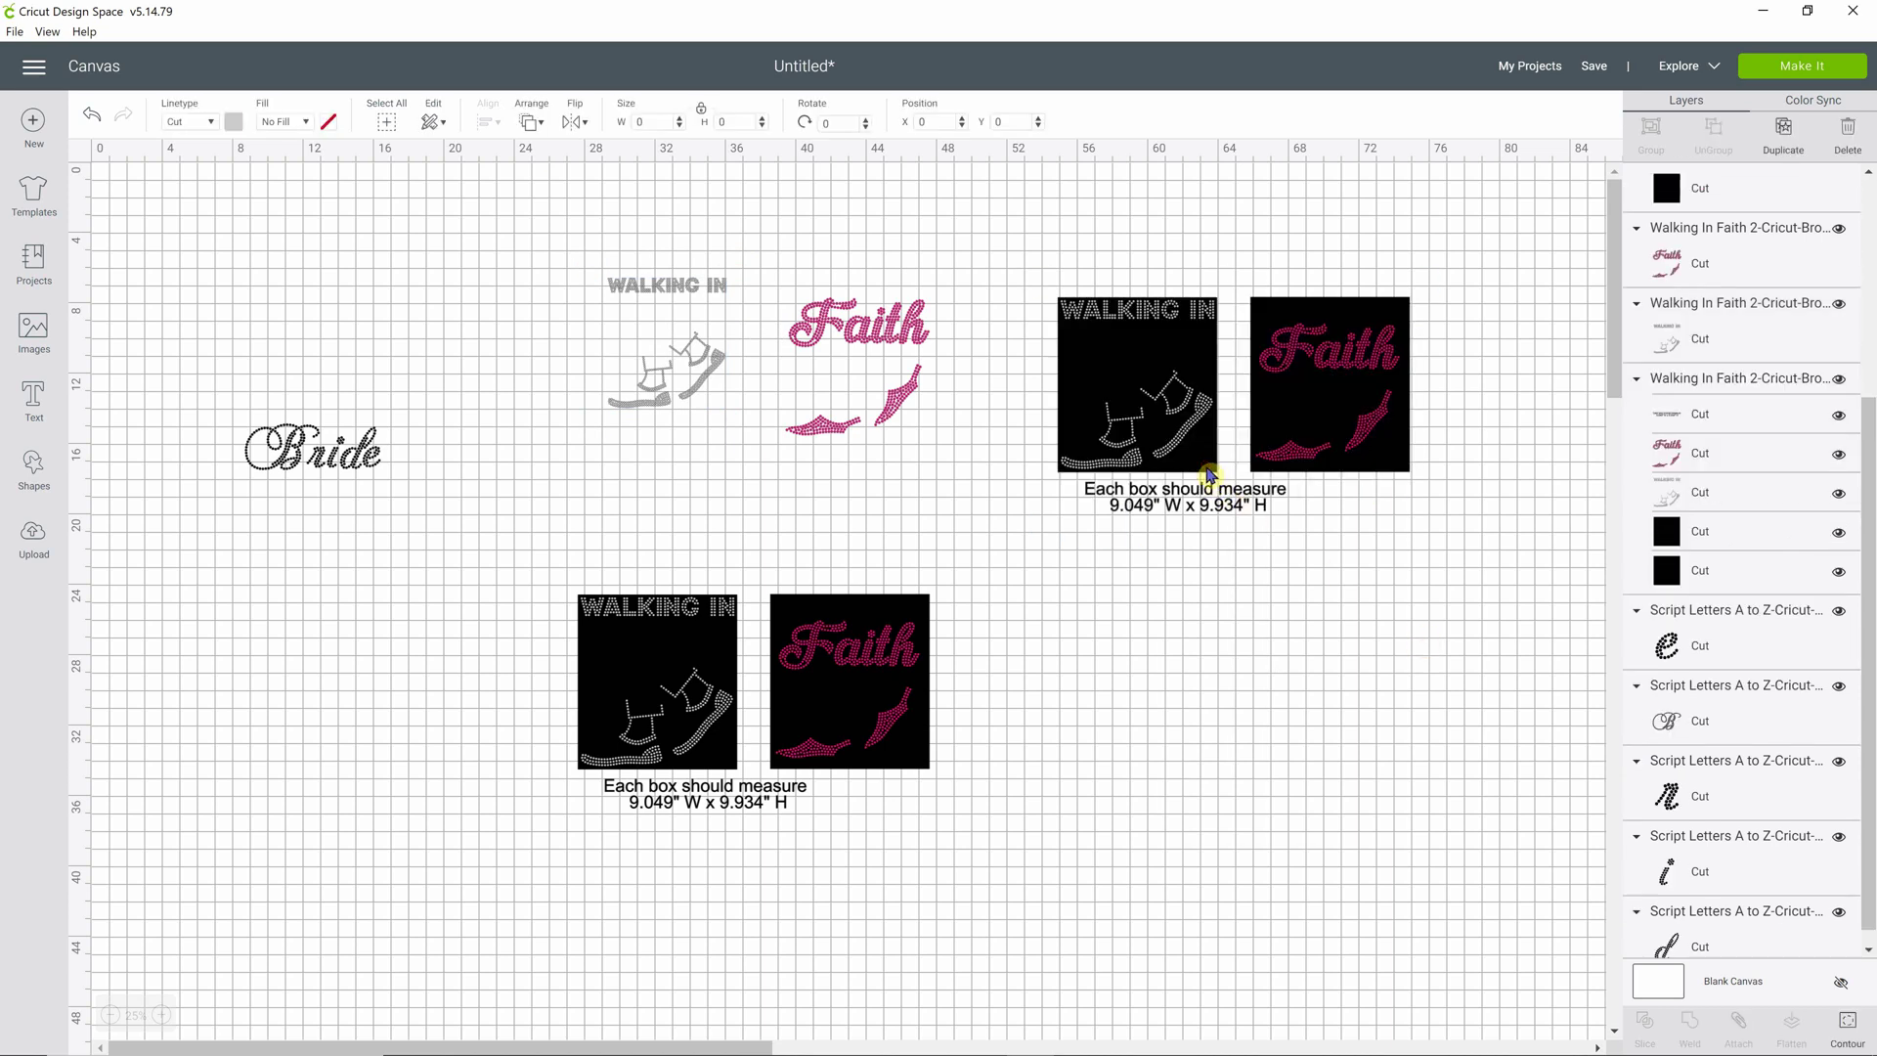
click(1248, 679)
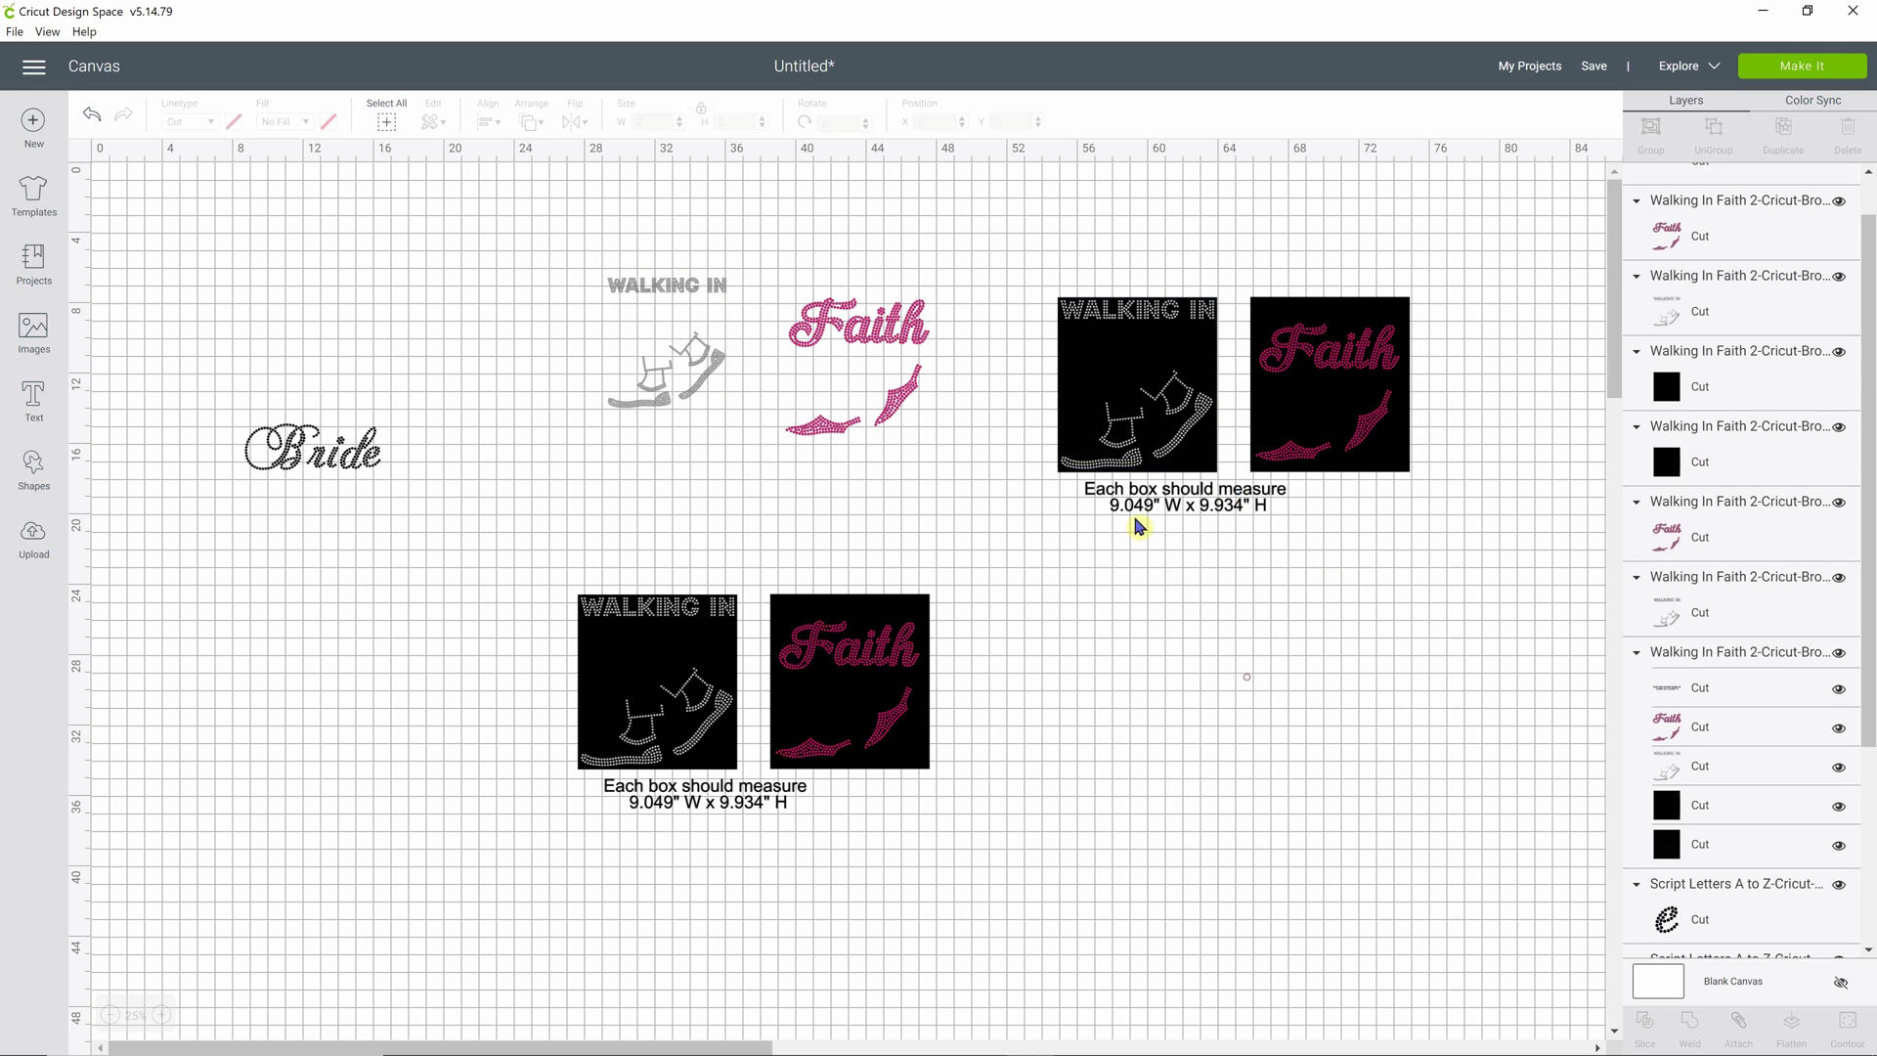
click(1064, 481)
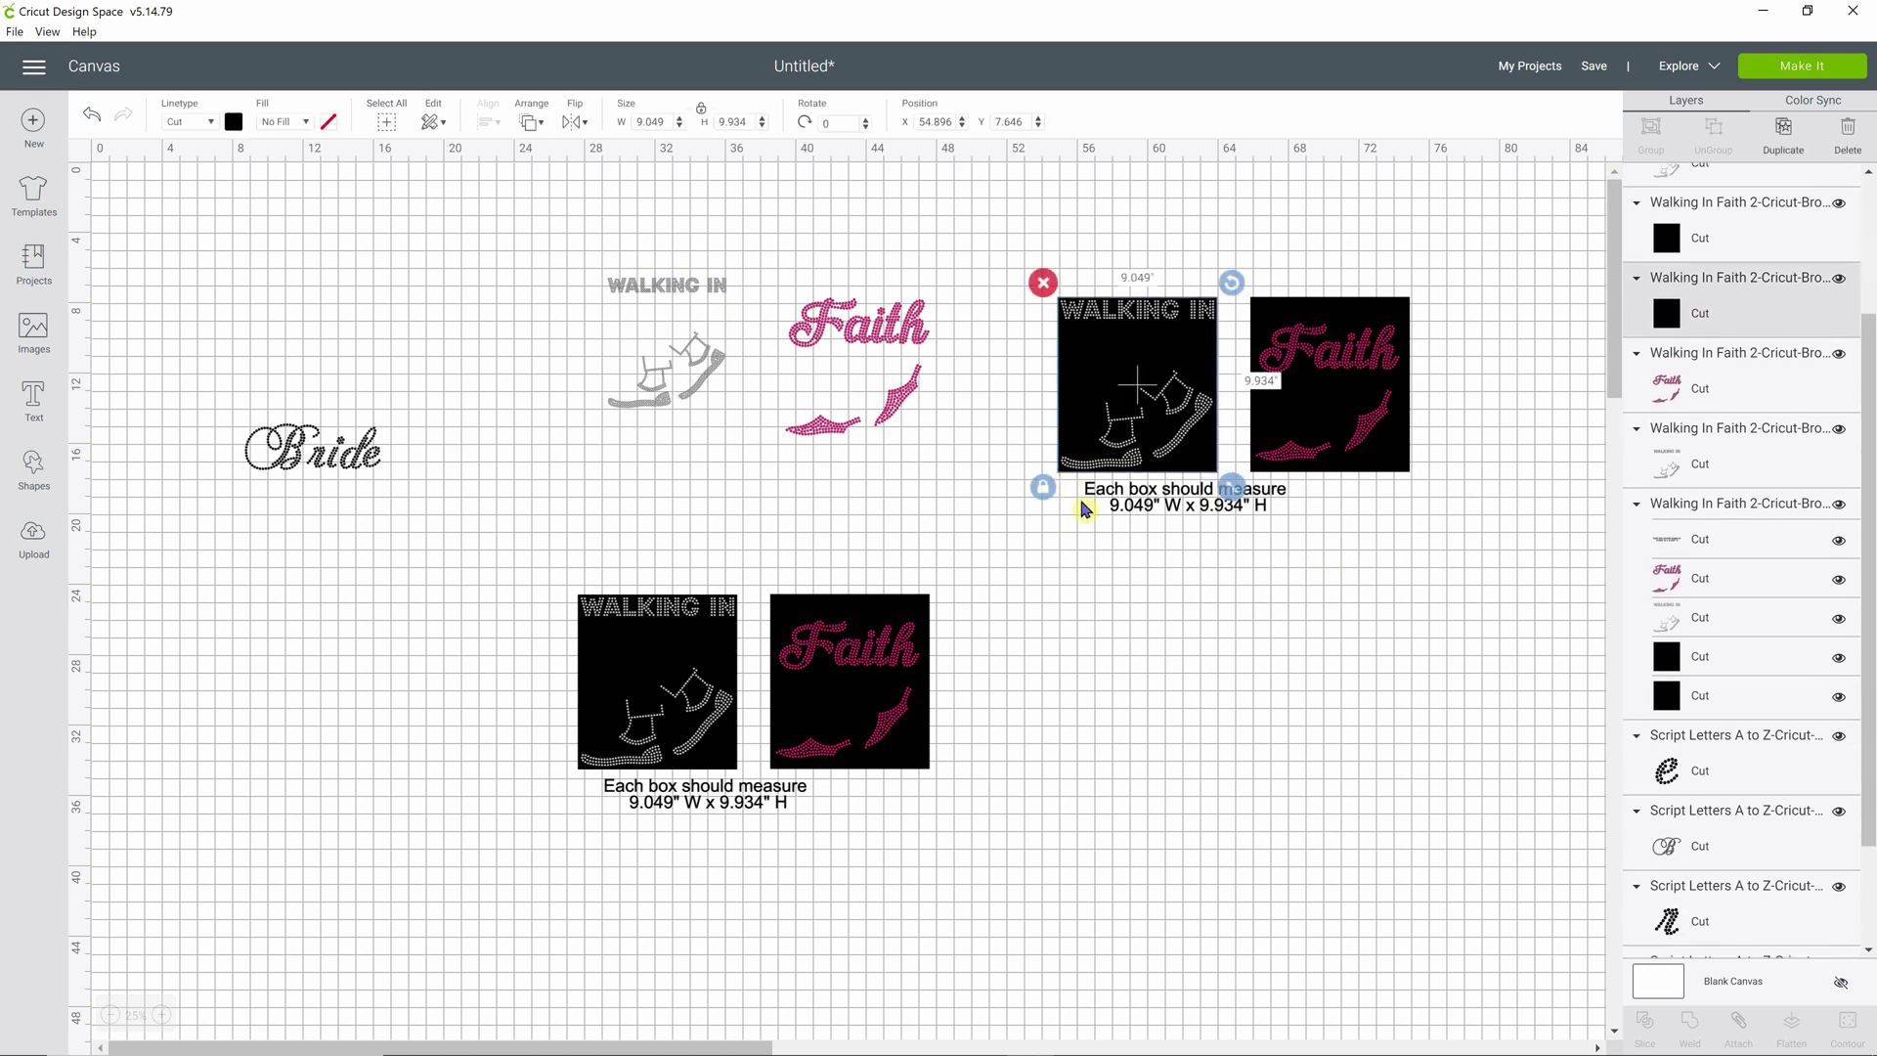
key(Delete)
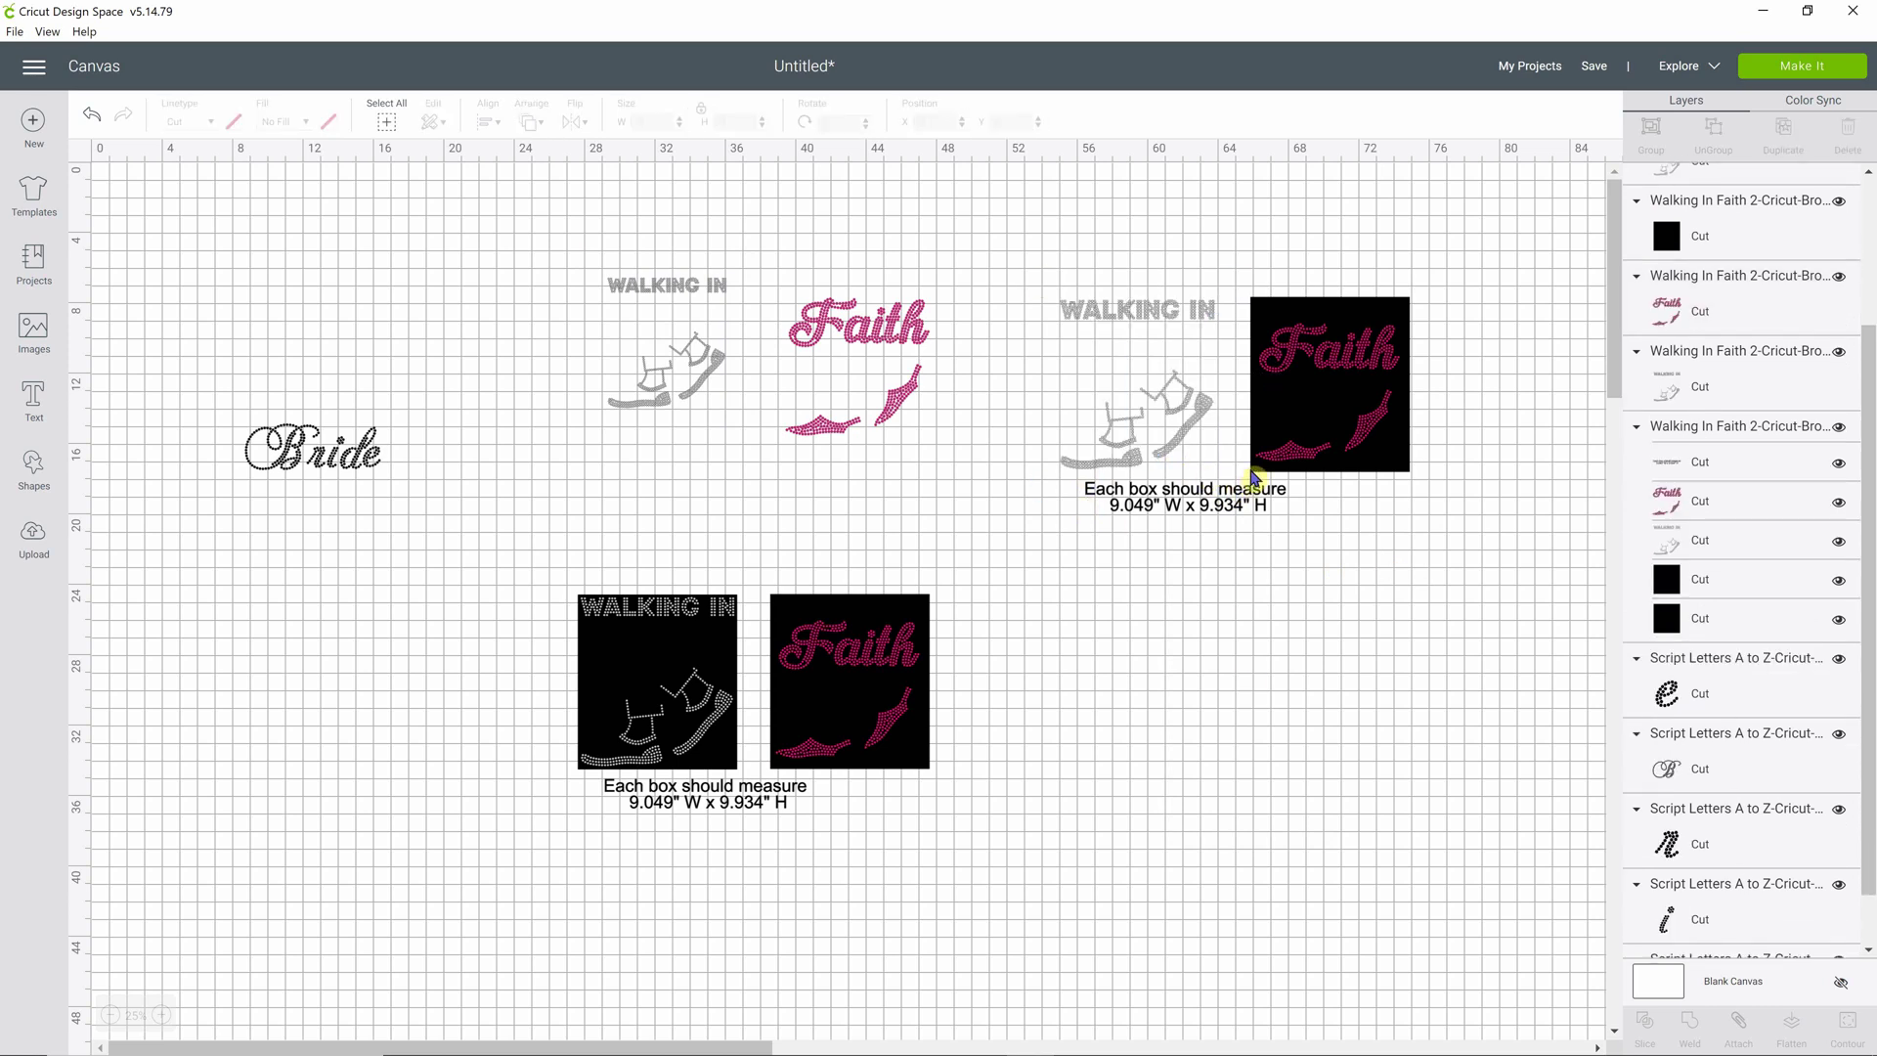
click(1255, 477)
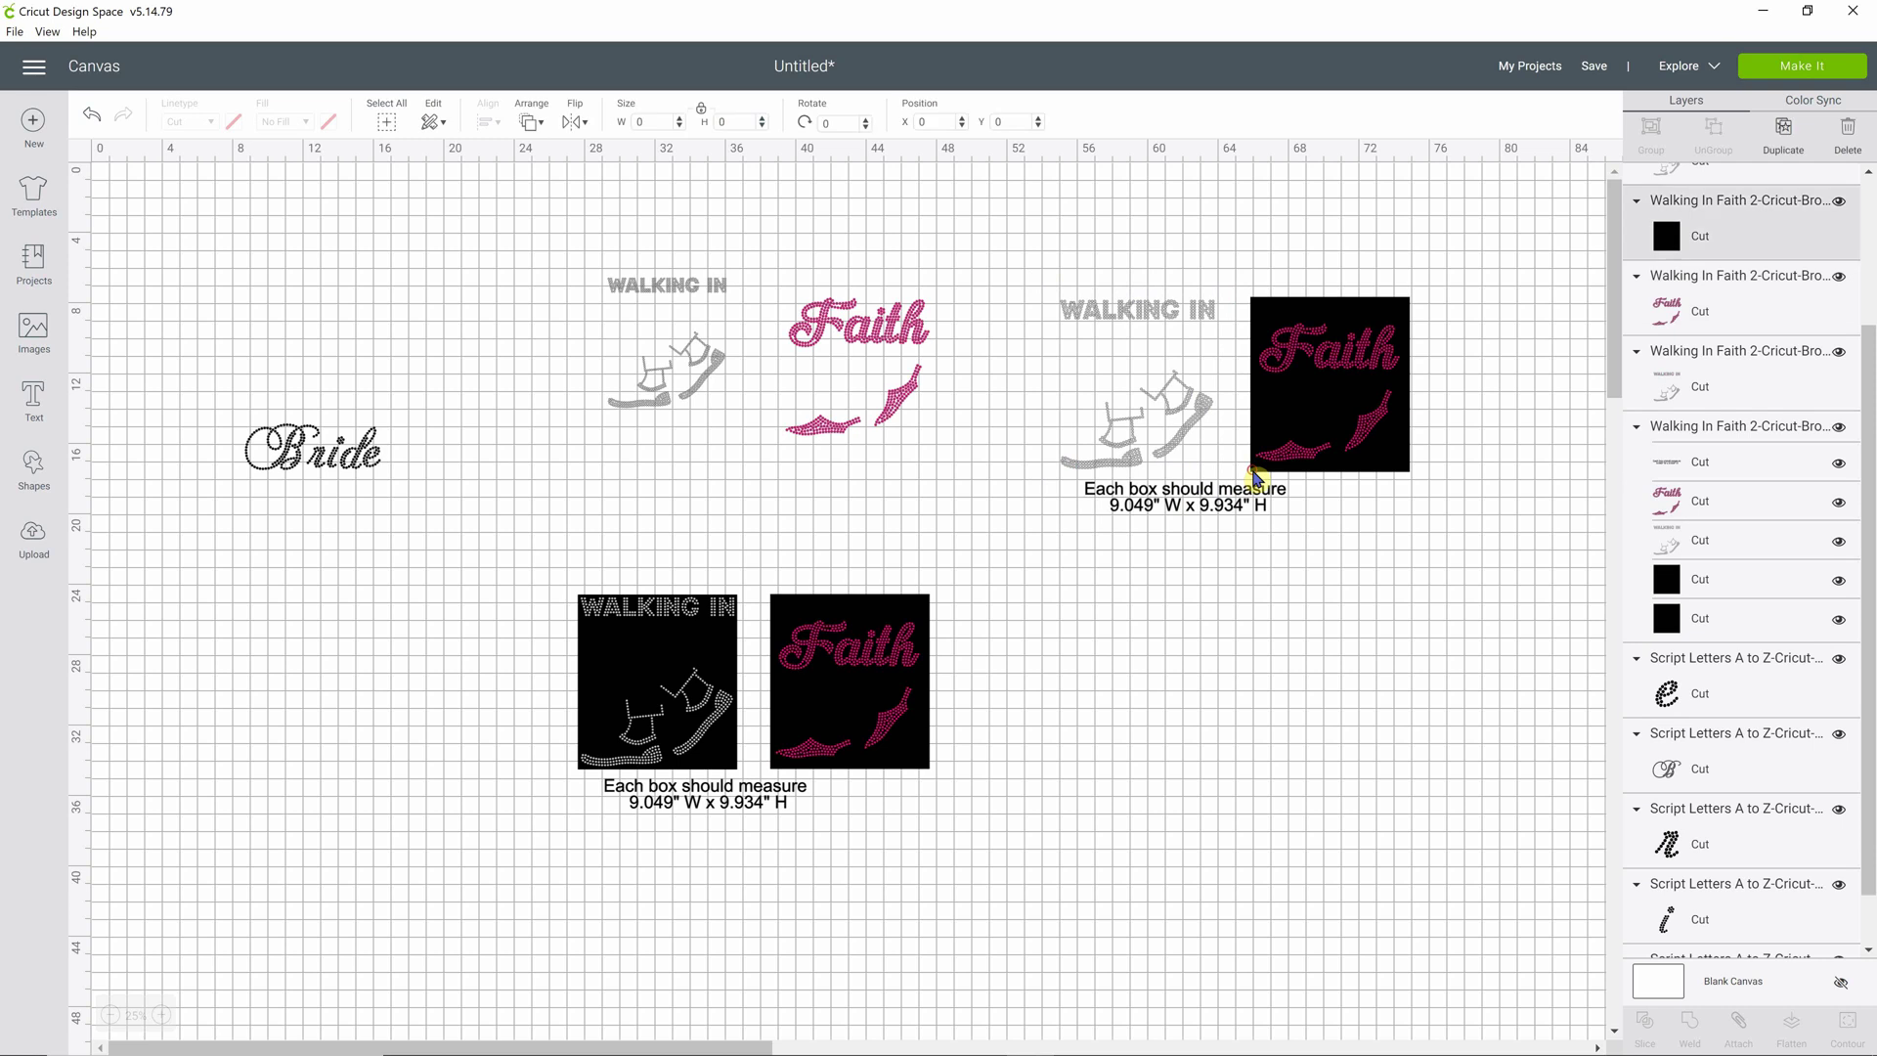
key(Delete)
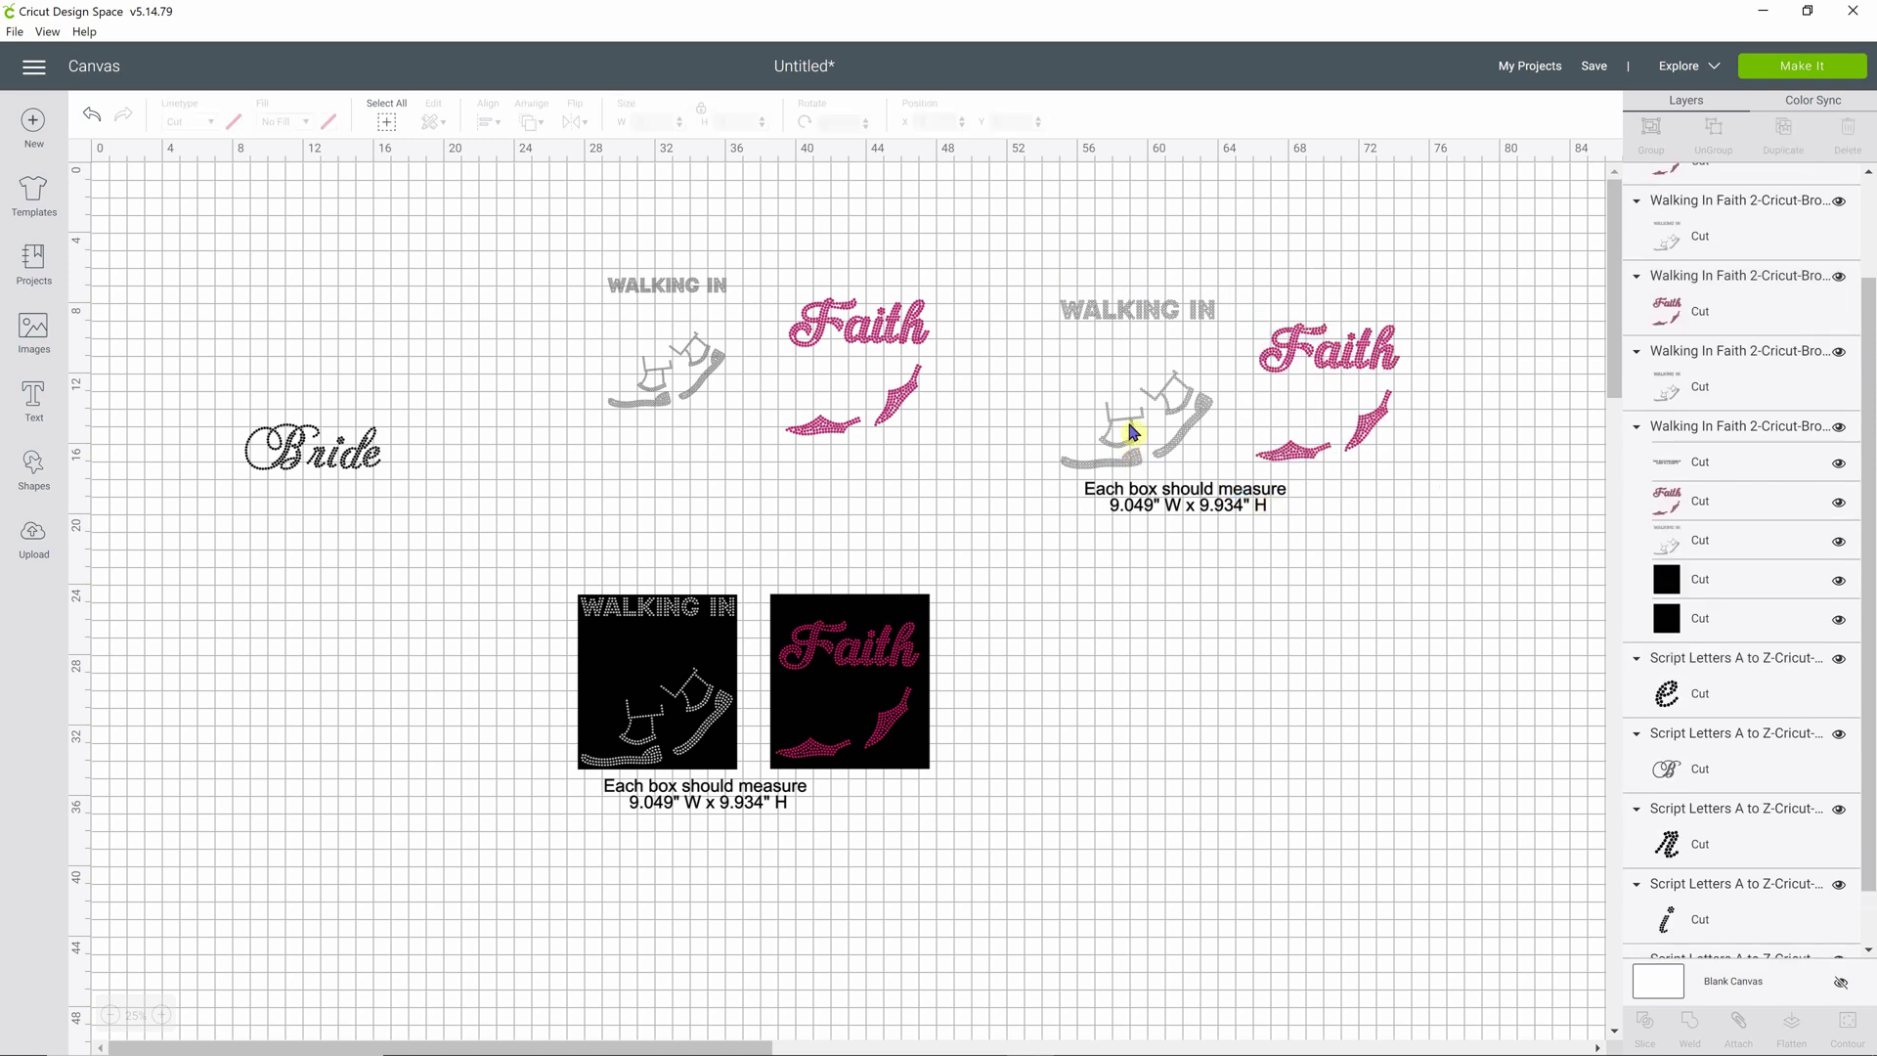
Hide all contours of the pink Faith design beside the resized WALKING IN so only a single rhinestone circle remains.
click(1129, 428)
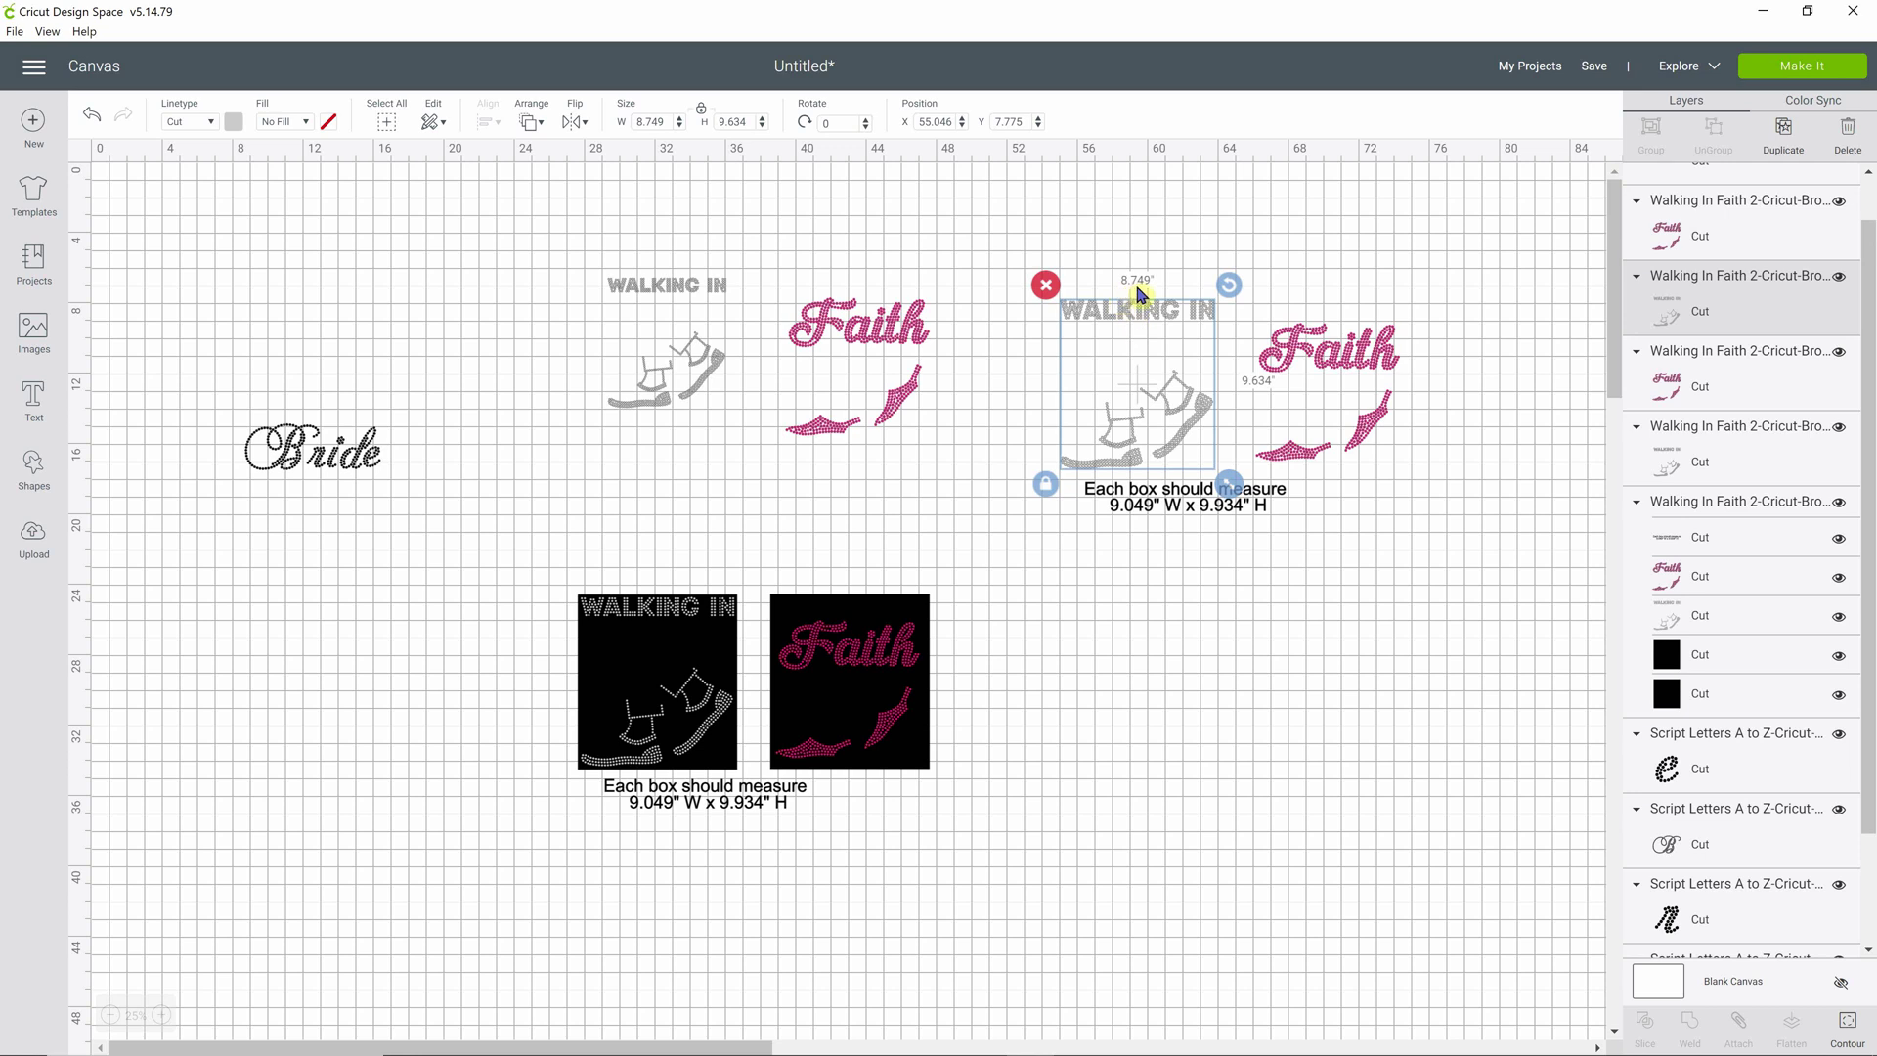
click(718, 365)
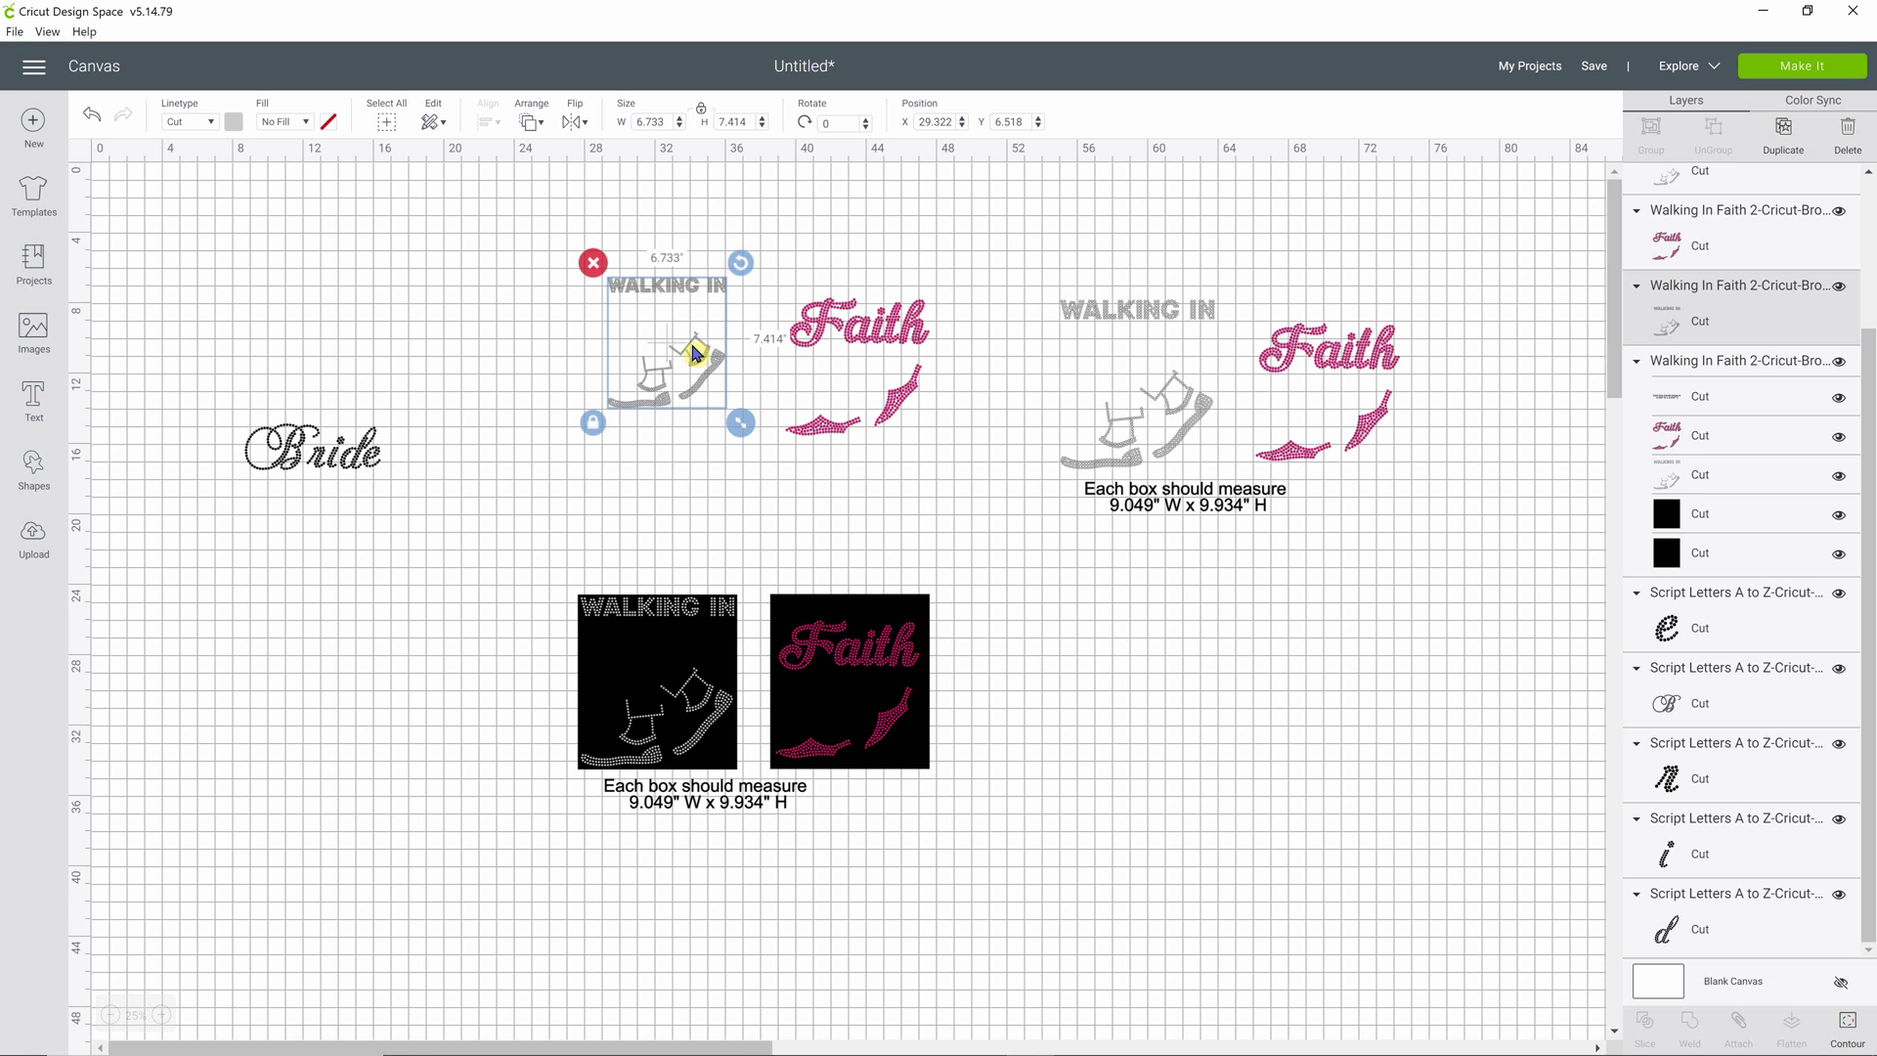
click(865, 344)
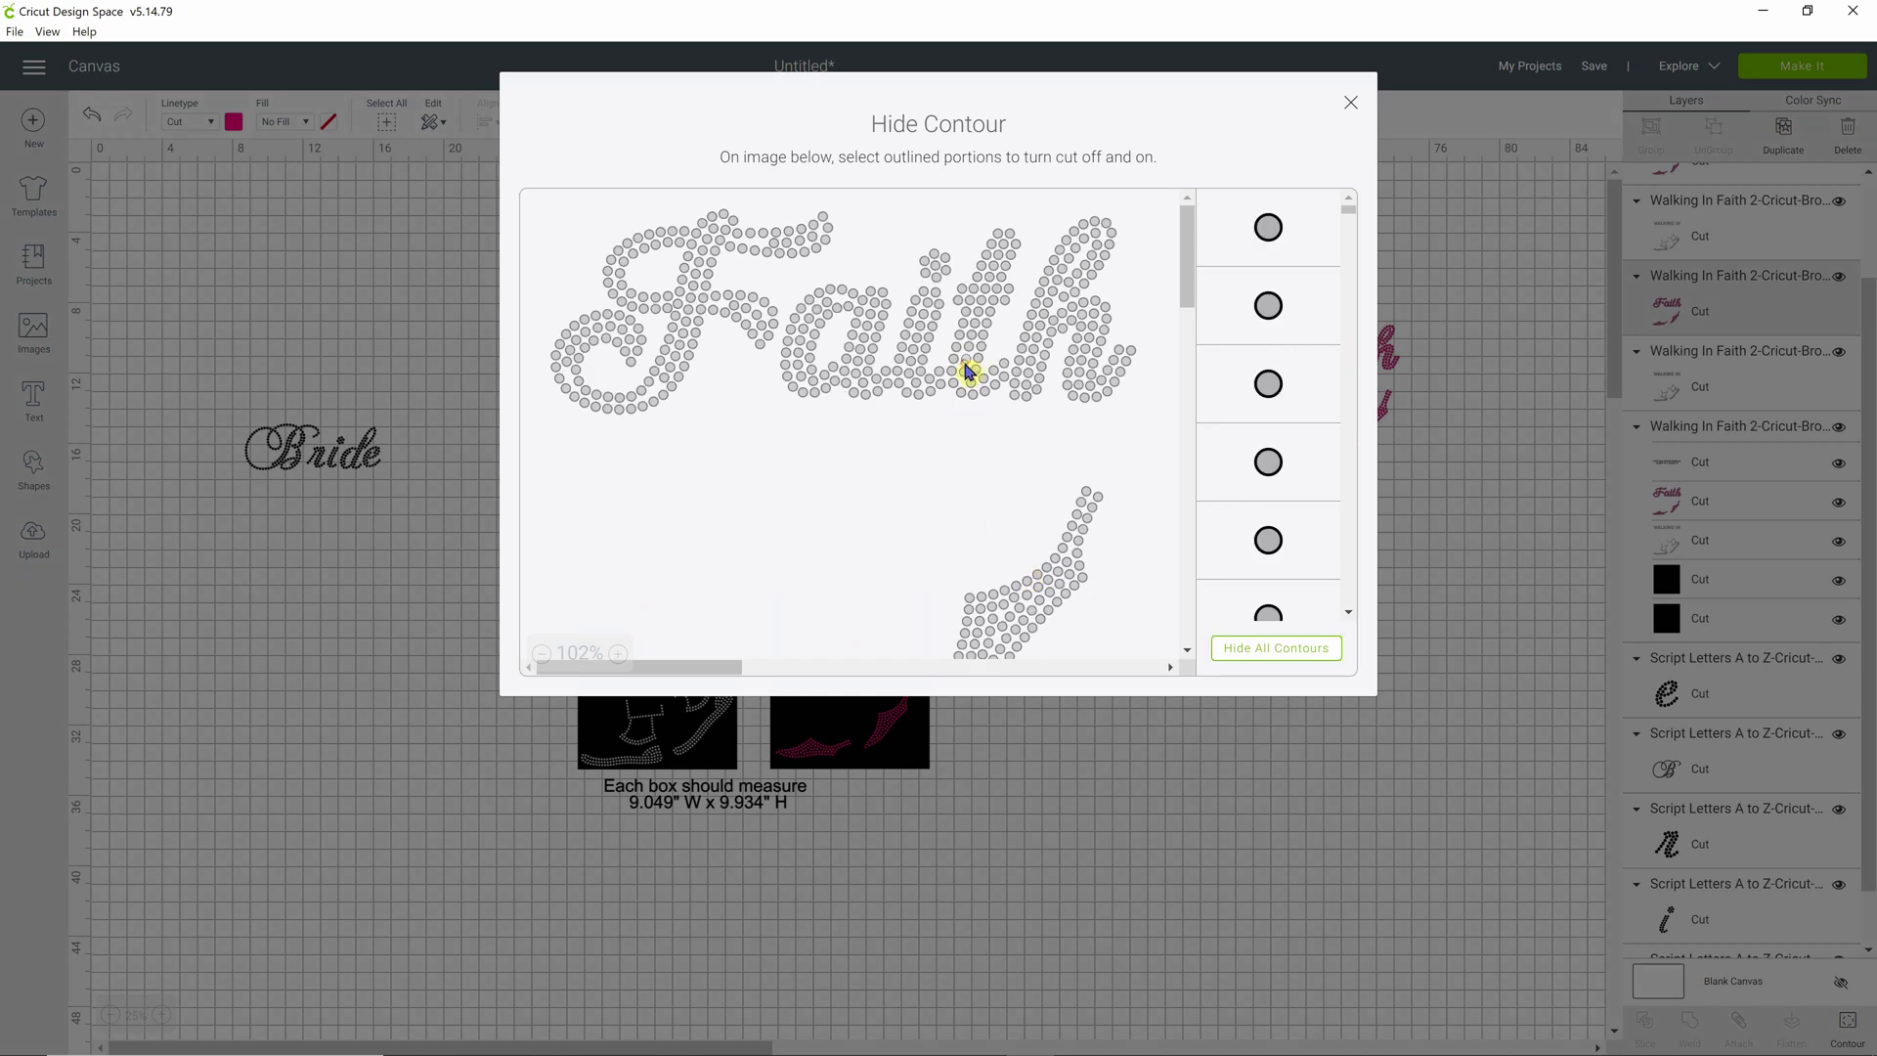
click(1274, 649)
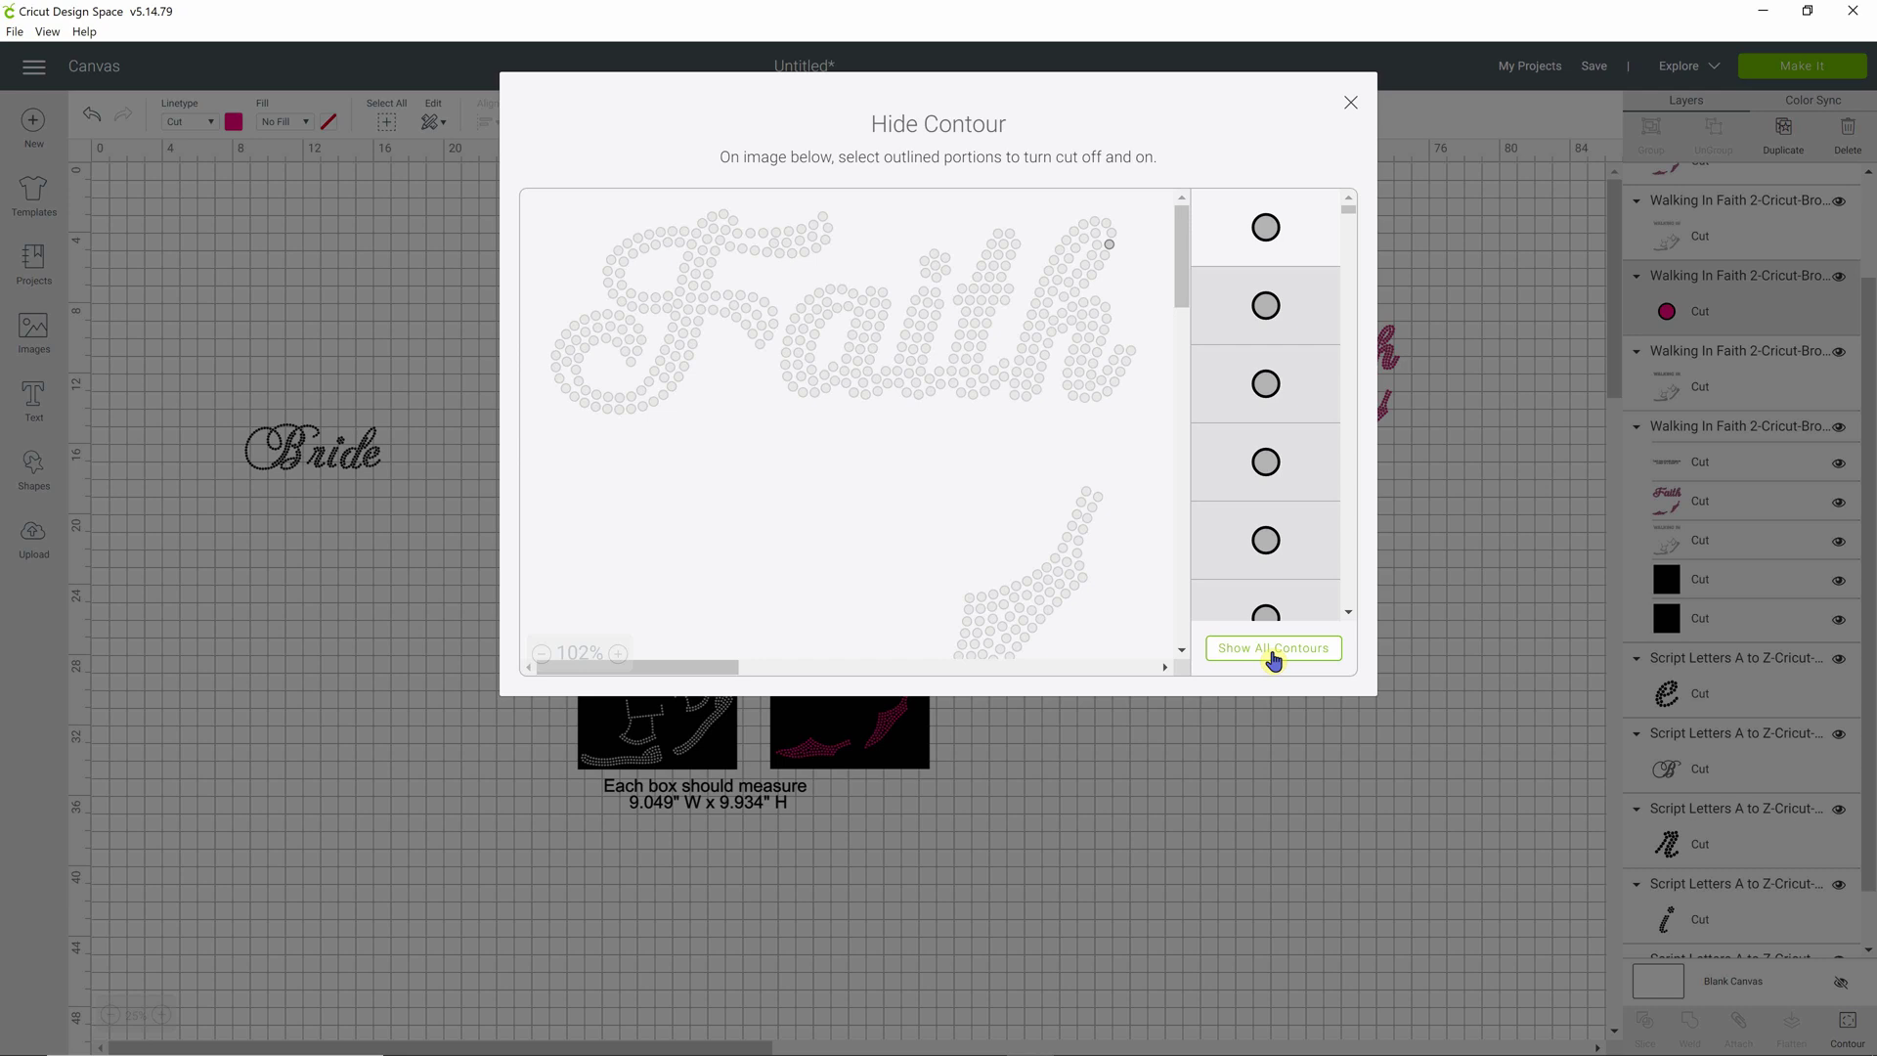
click(1350, 102)
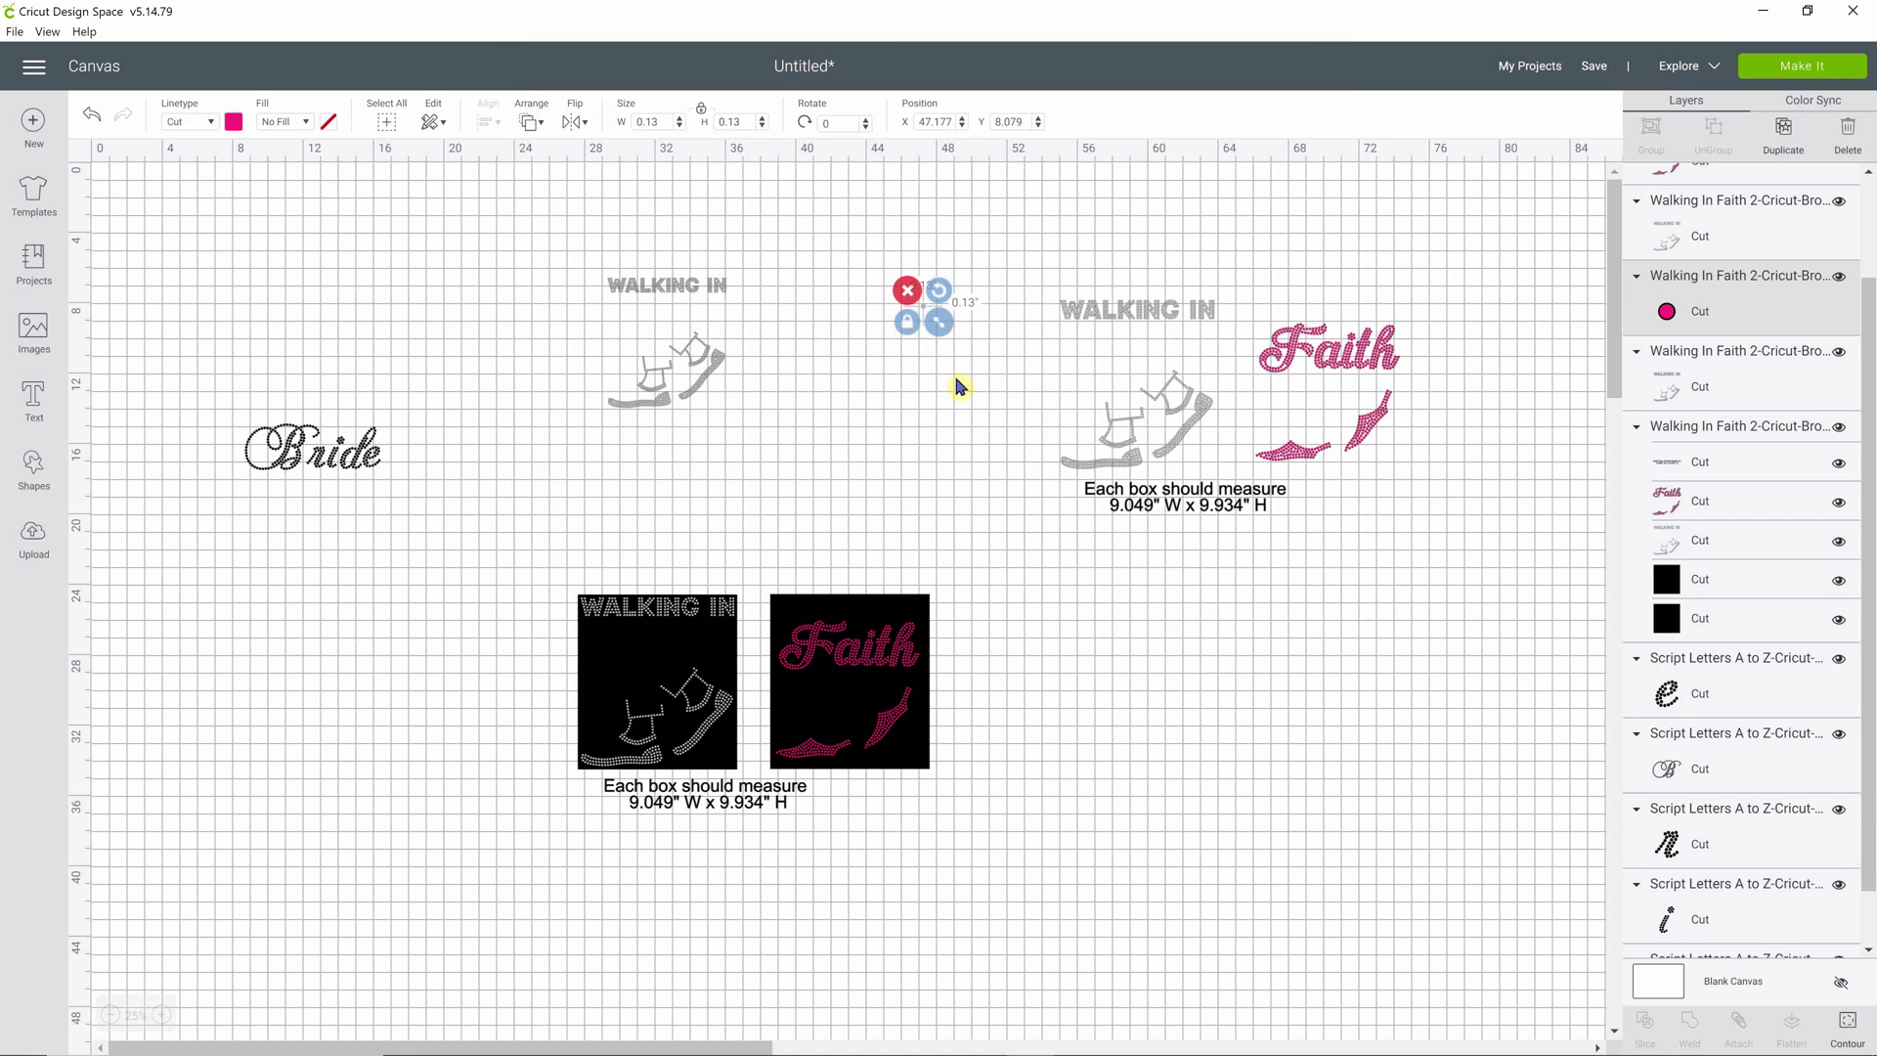
Resize the single pink circle to match the resized WALKING IN circles, and show all contours of the Faith design again.
click(648, 121)
click(1847, 1023)
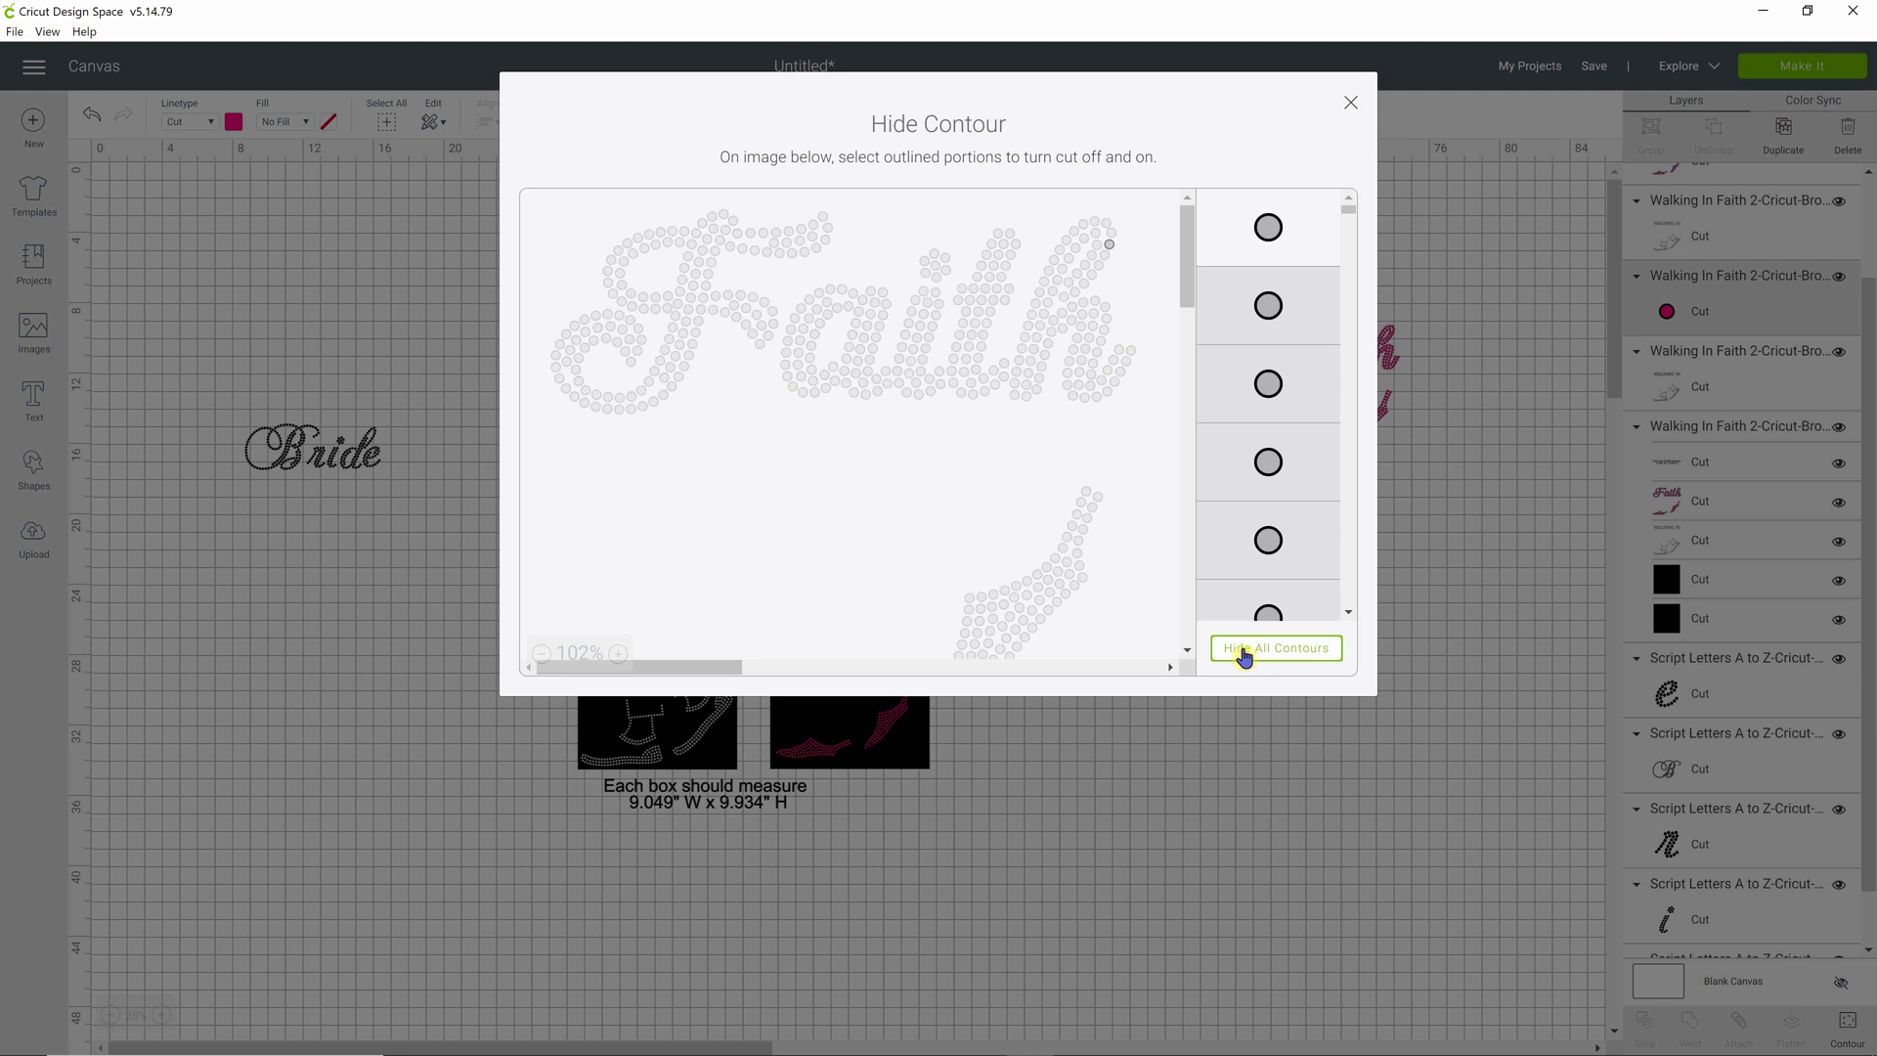
click(1245, 655)
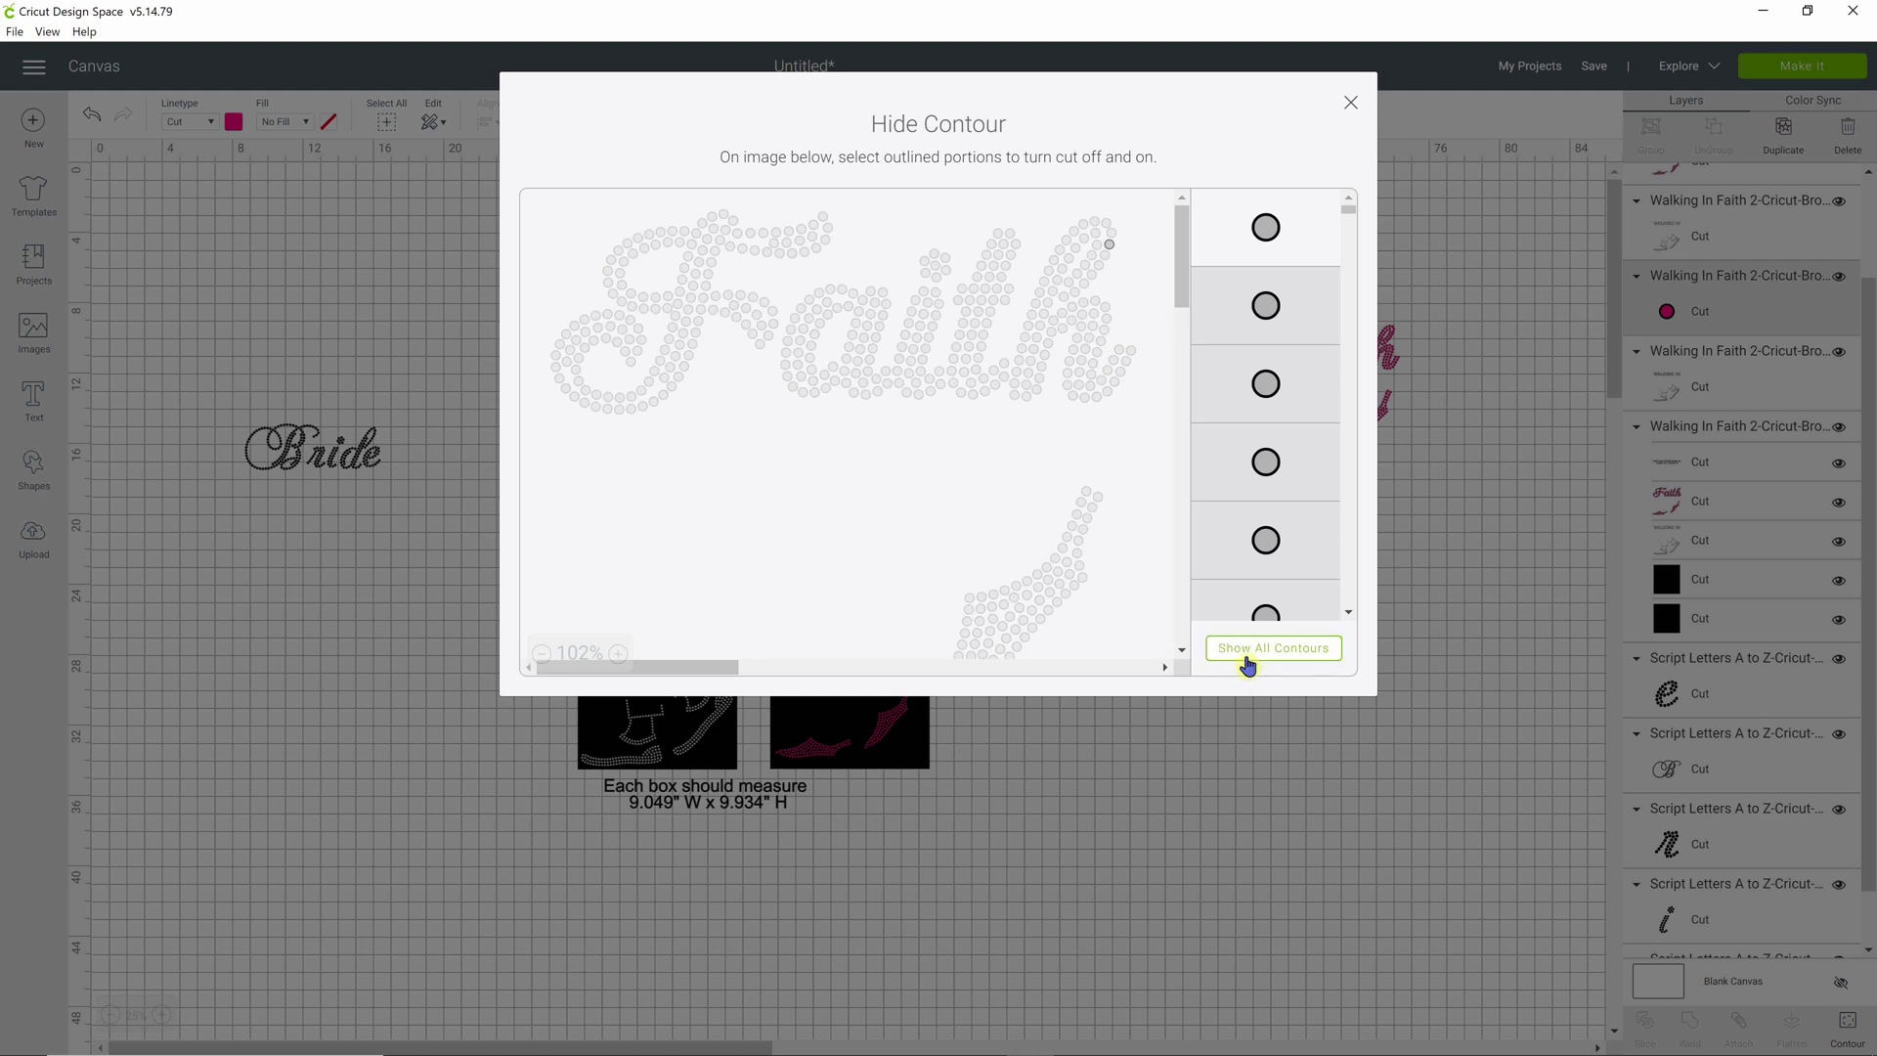
click(1245, 655)
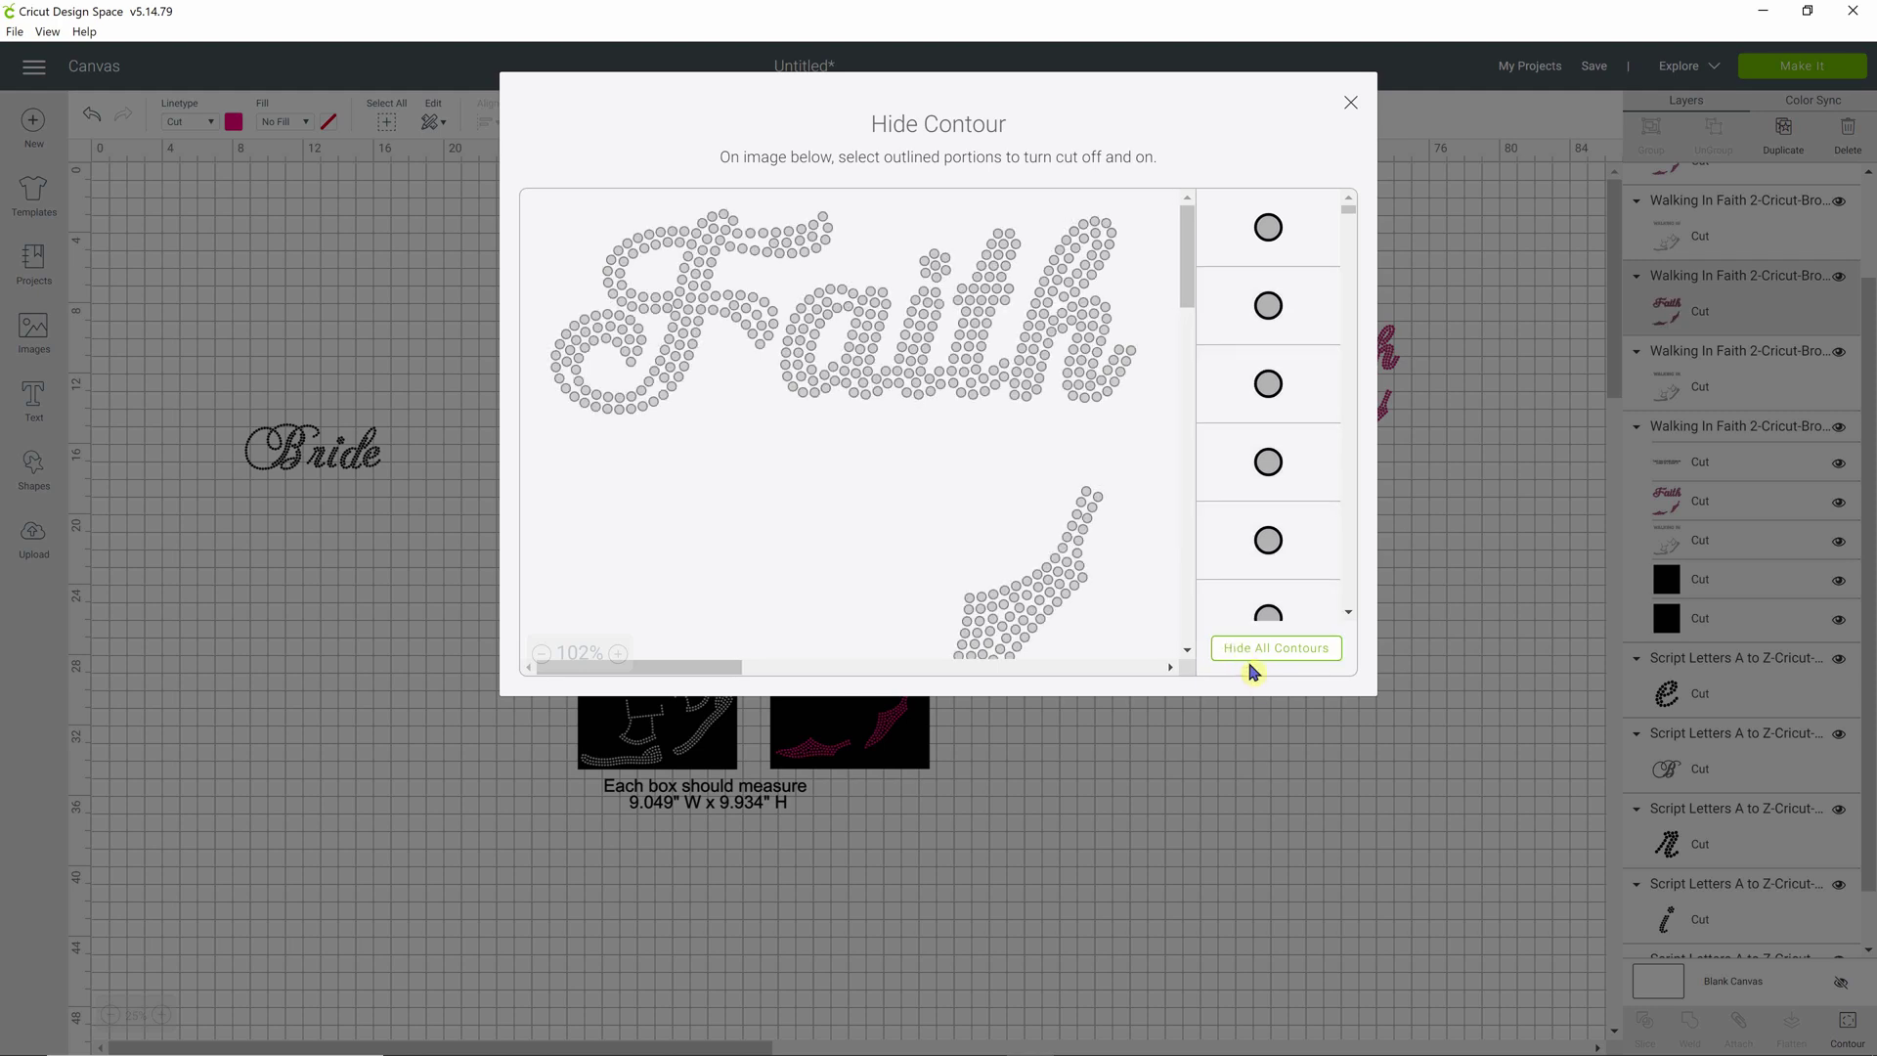
click(1353, 107)
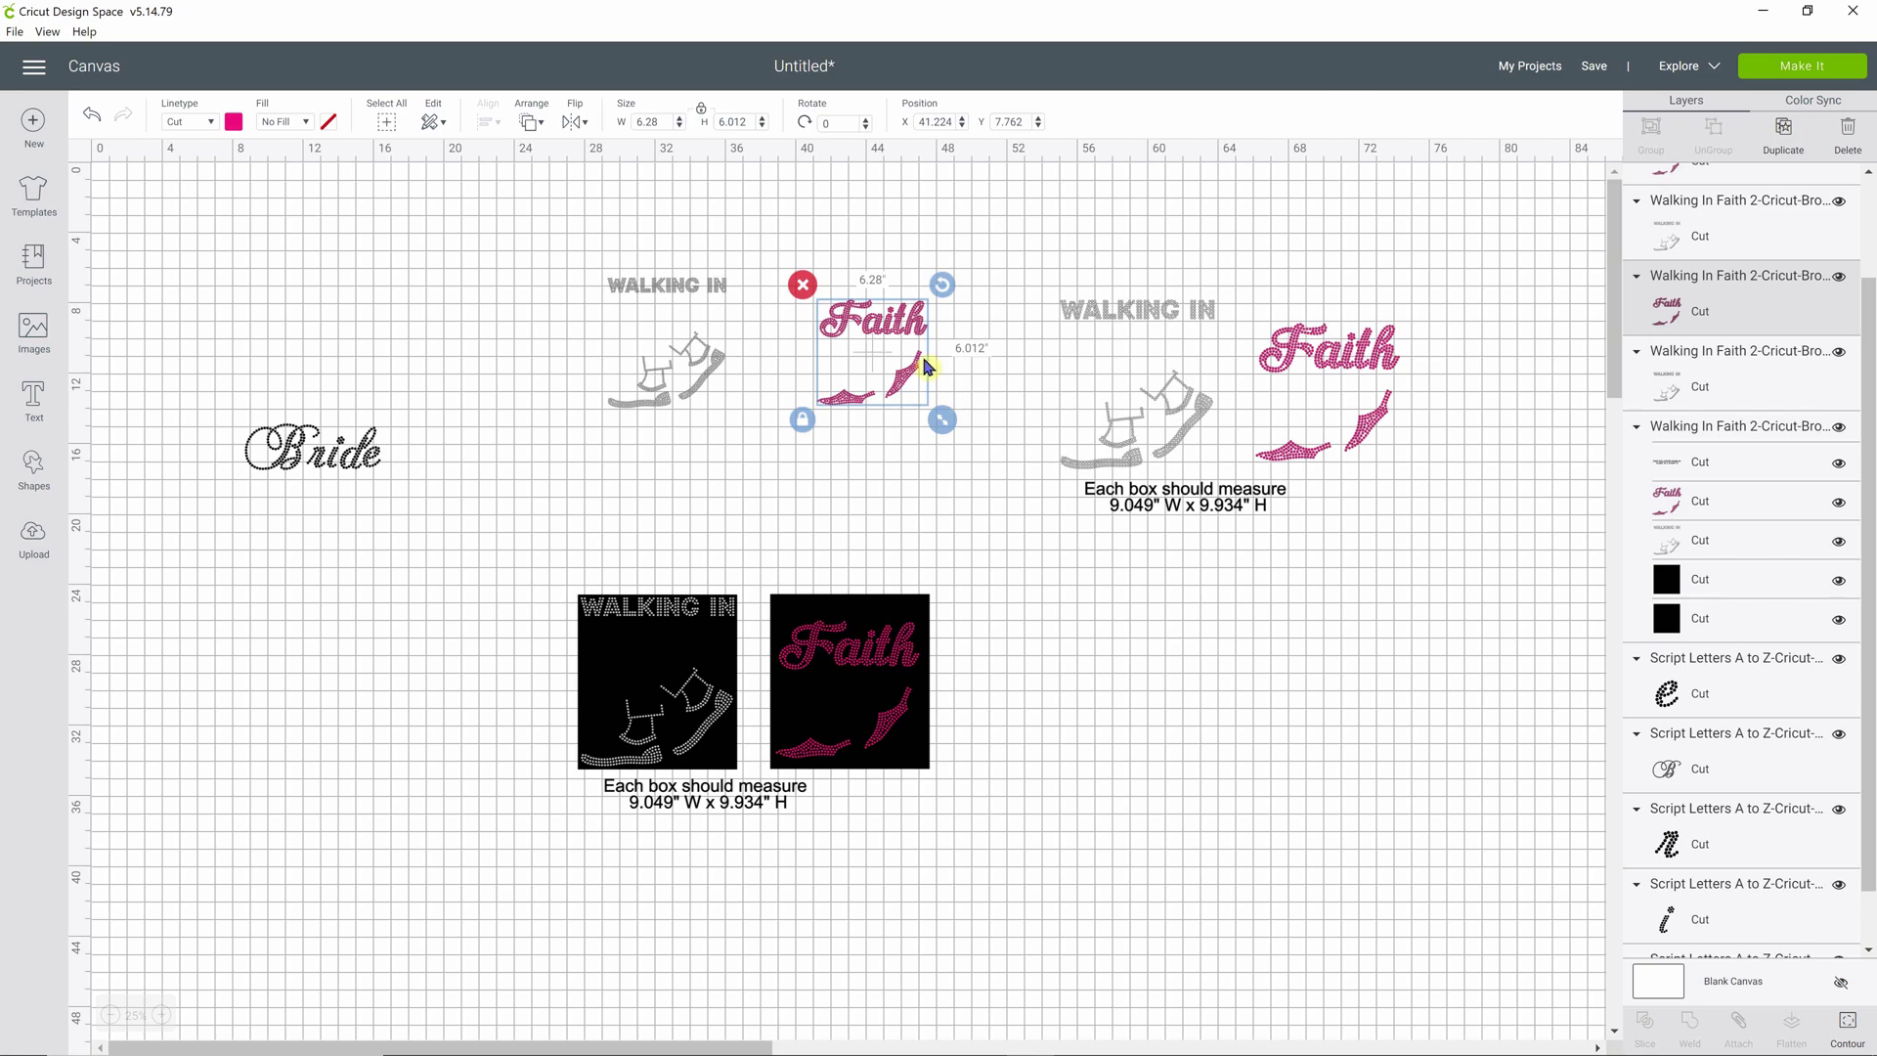
Move the resized pink Faith design onto the resized gray WALKING IN design so the lettering and shoes line up.
drag(899, 332, 693, 332)
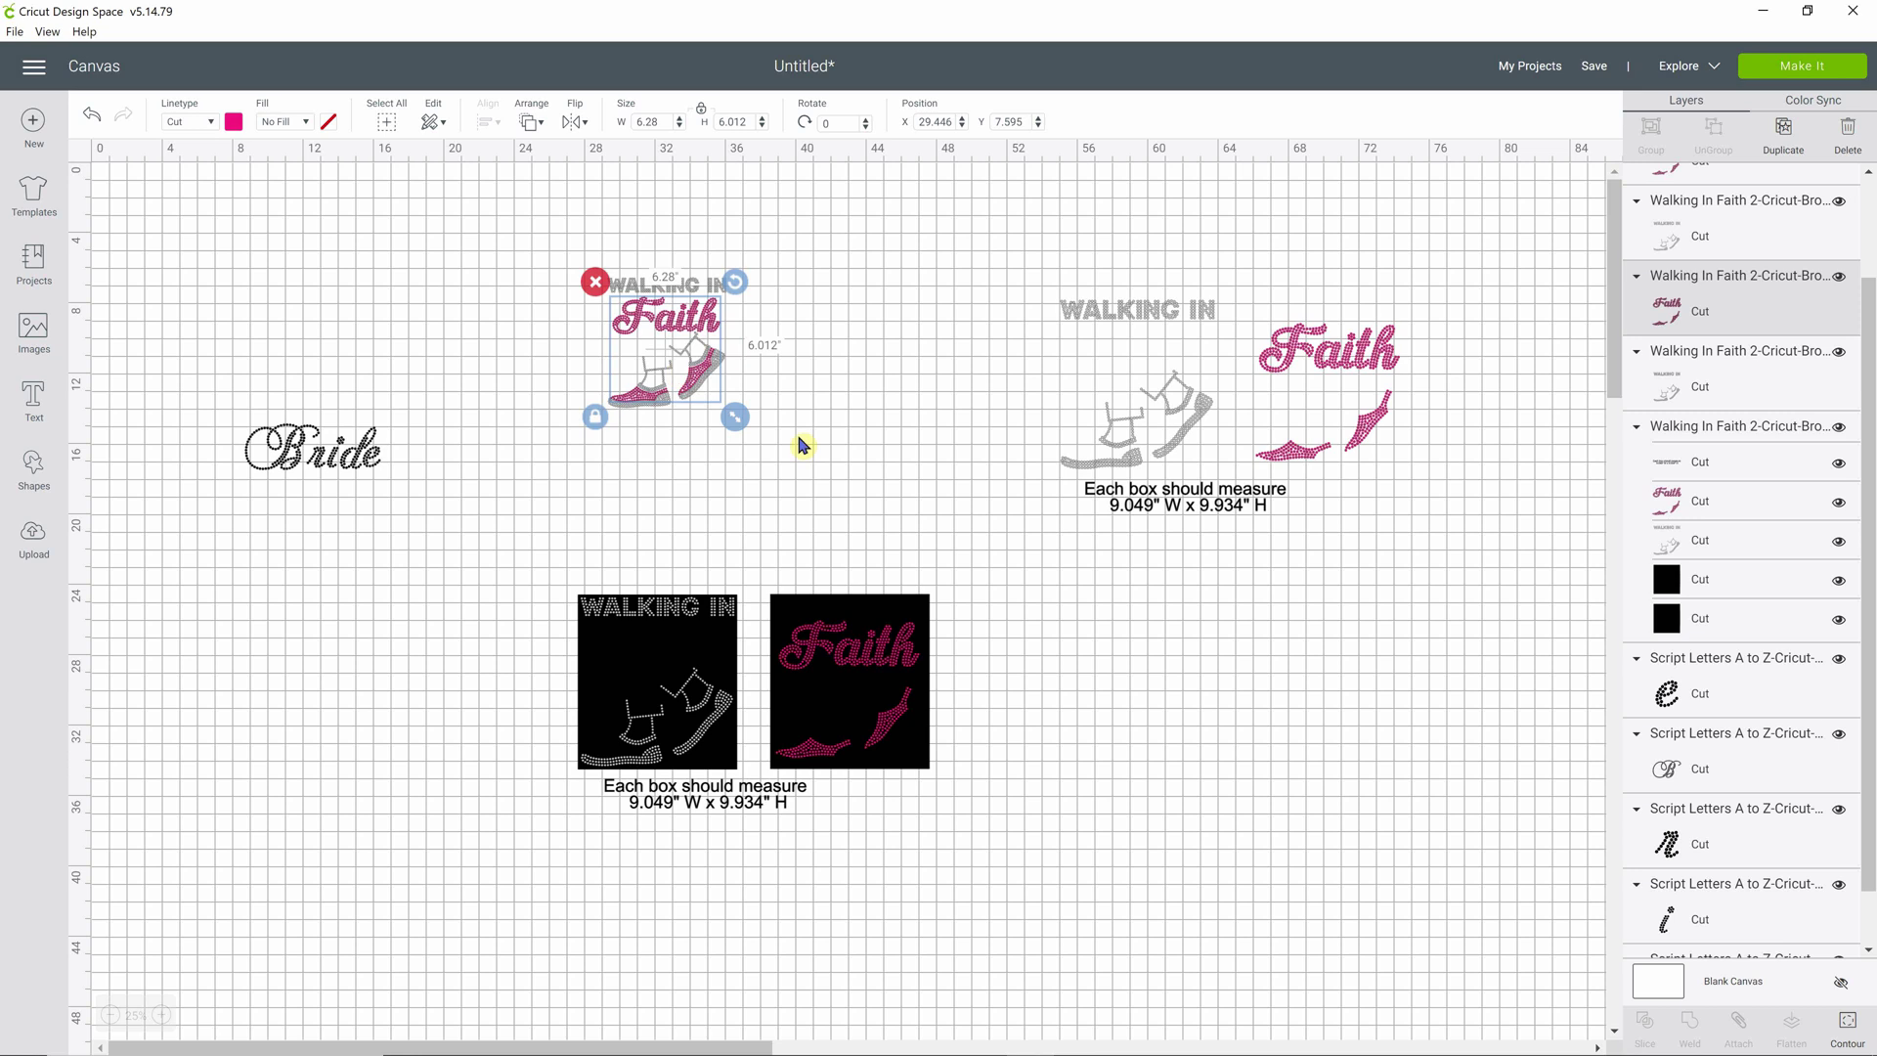
click(834, 728)
click(950, 805)
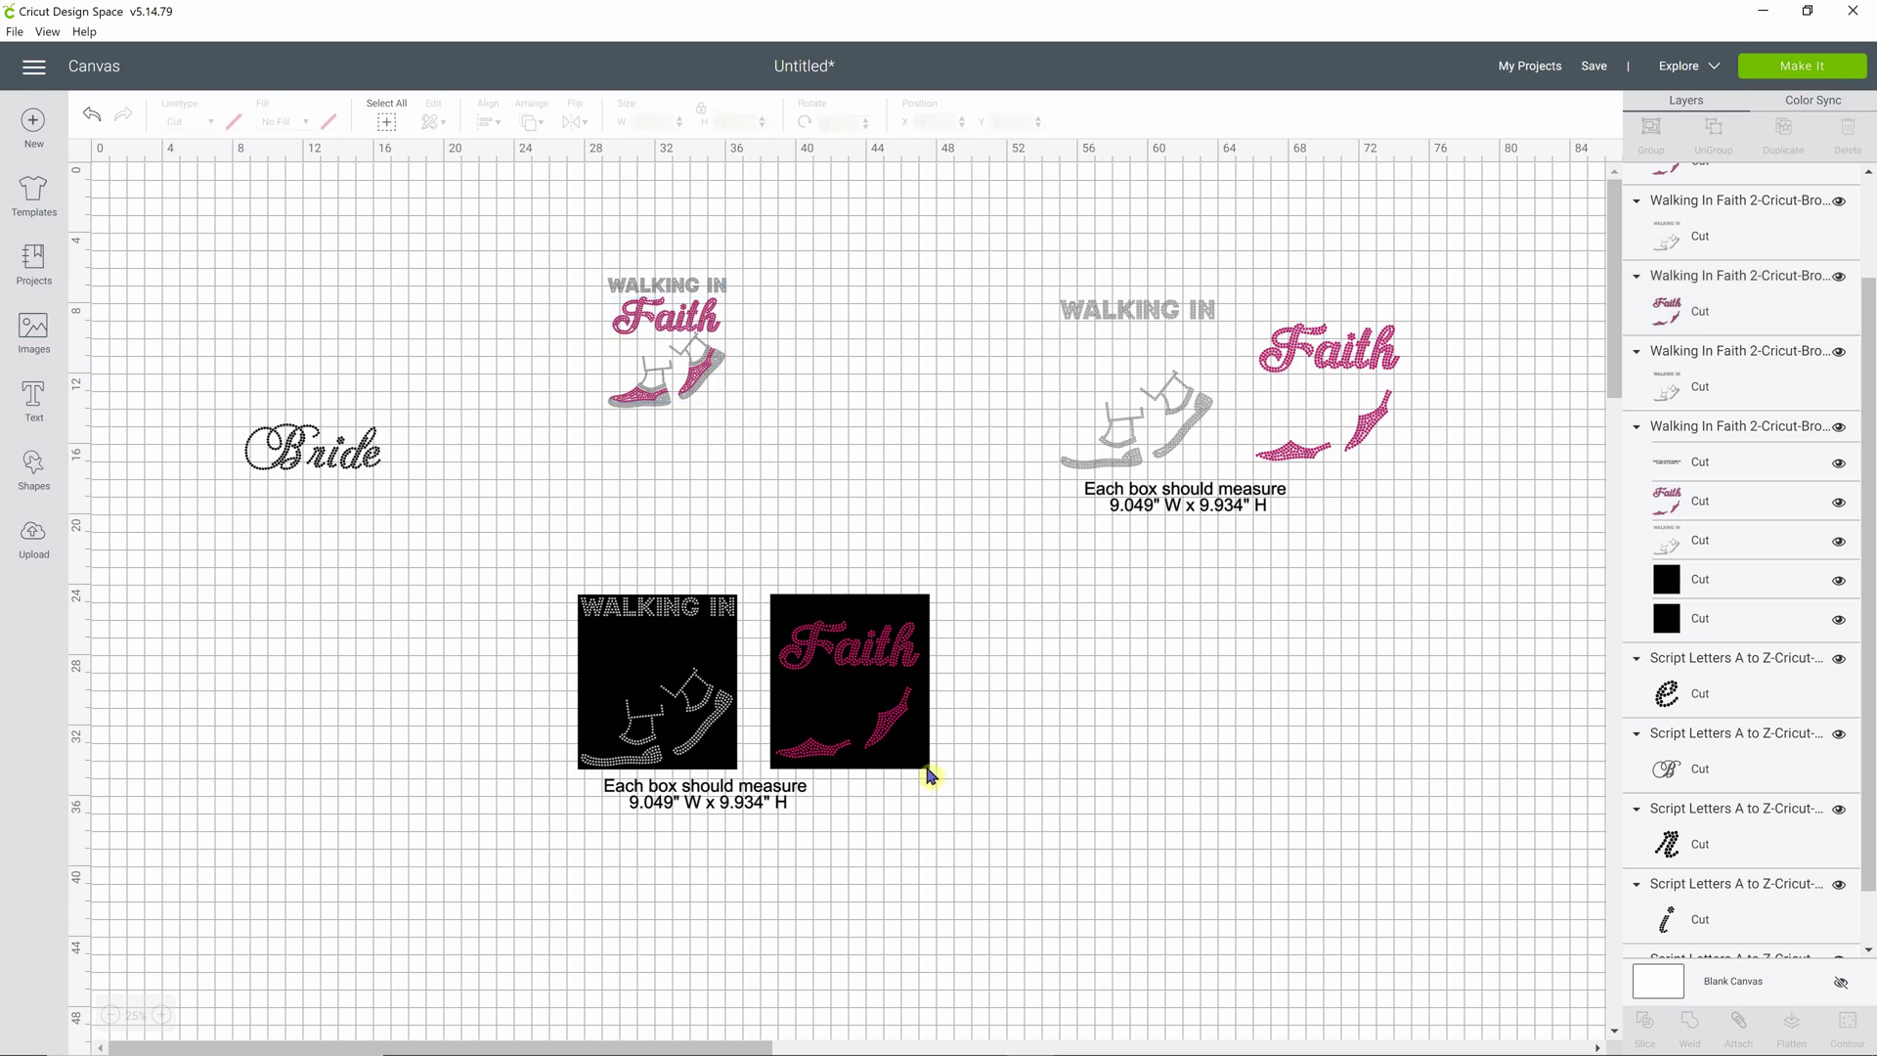
Ungroup the lower Walking In Faith template and delete its two black background boxes.
click(928, 770)
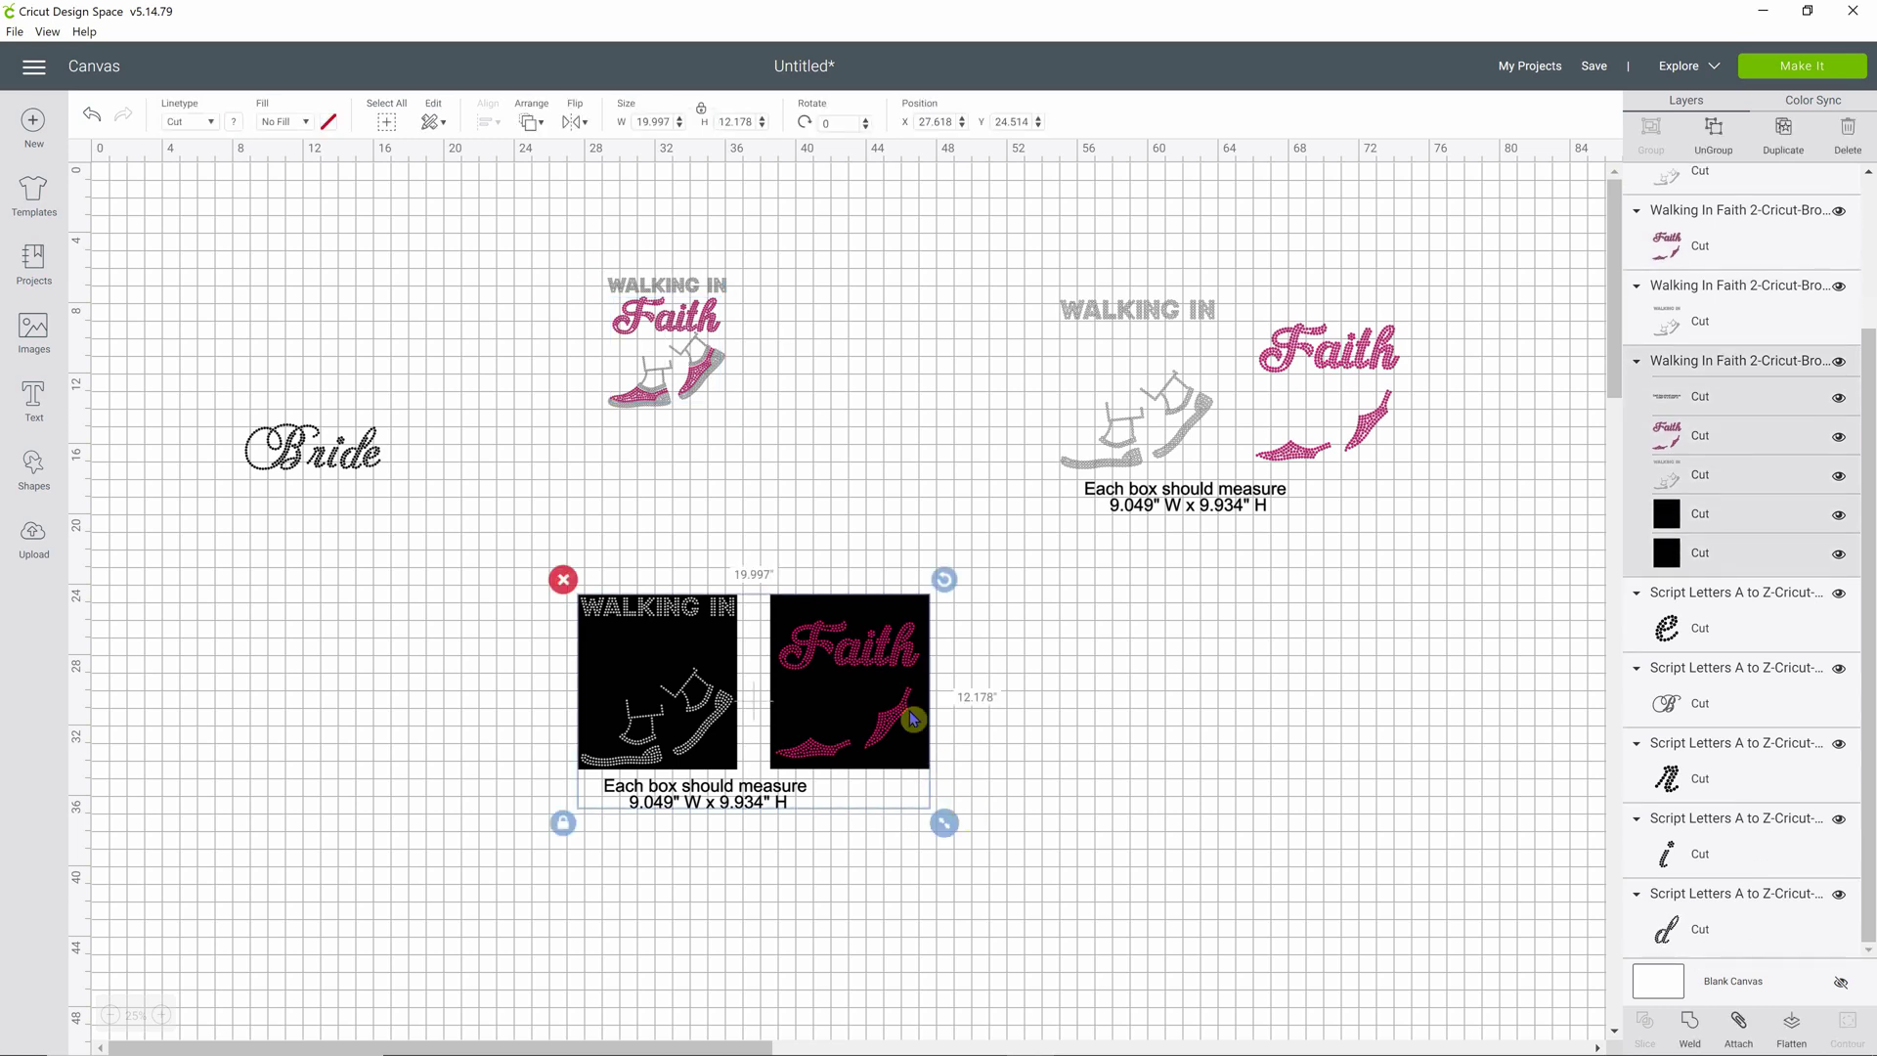
click(1718, 142)
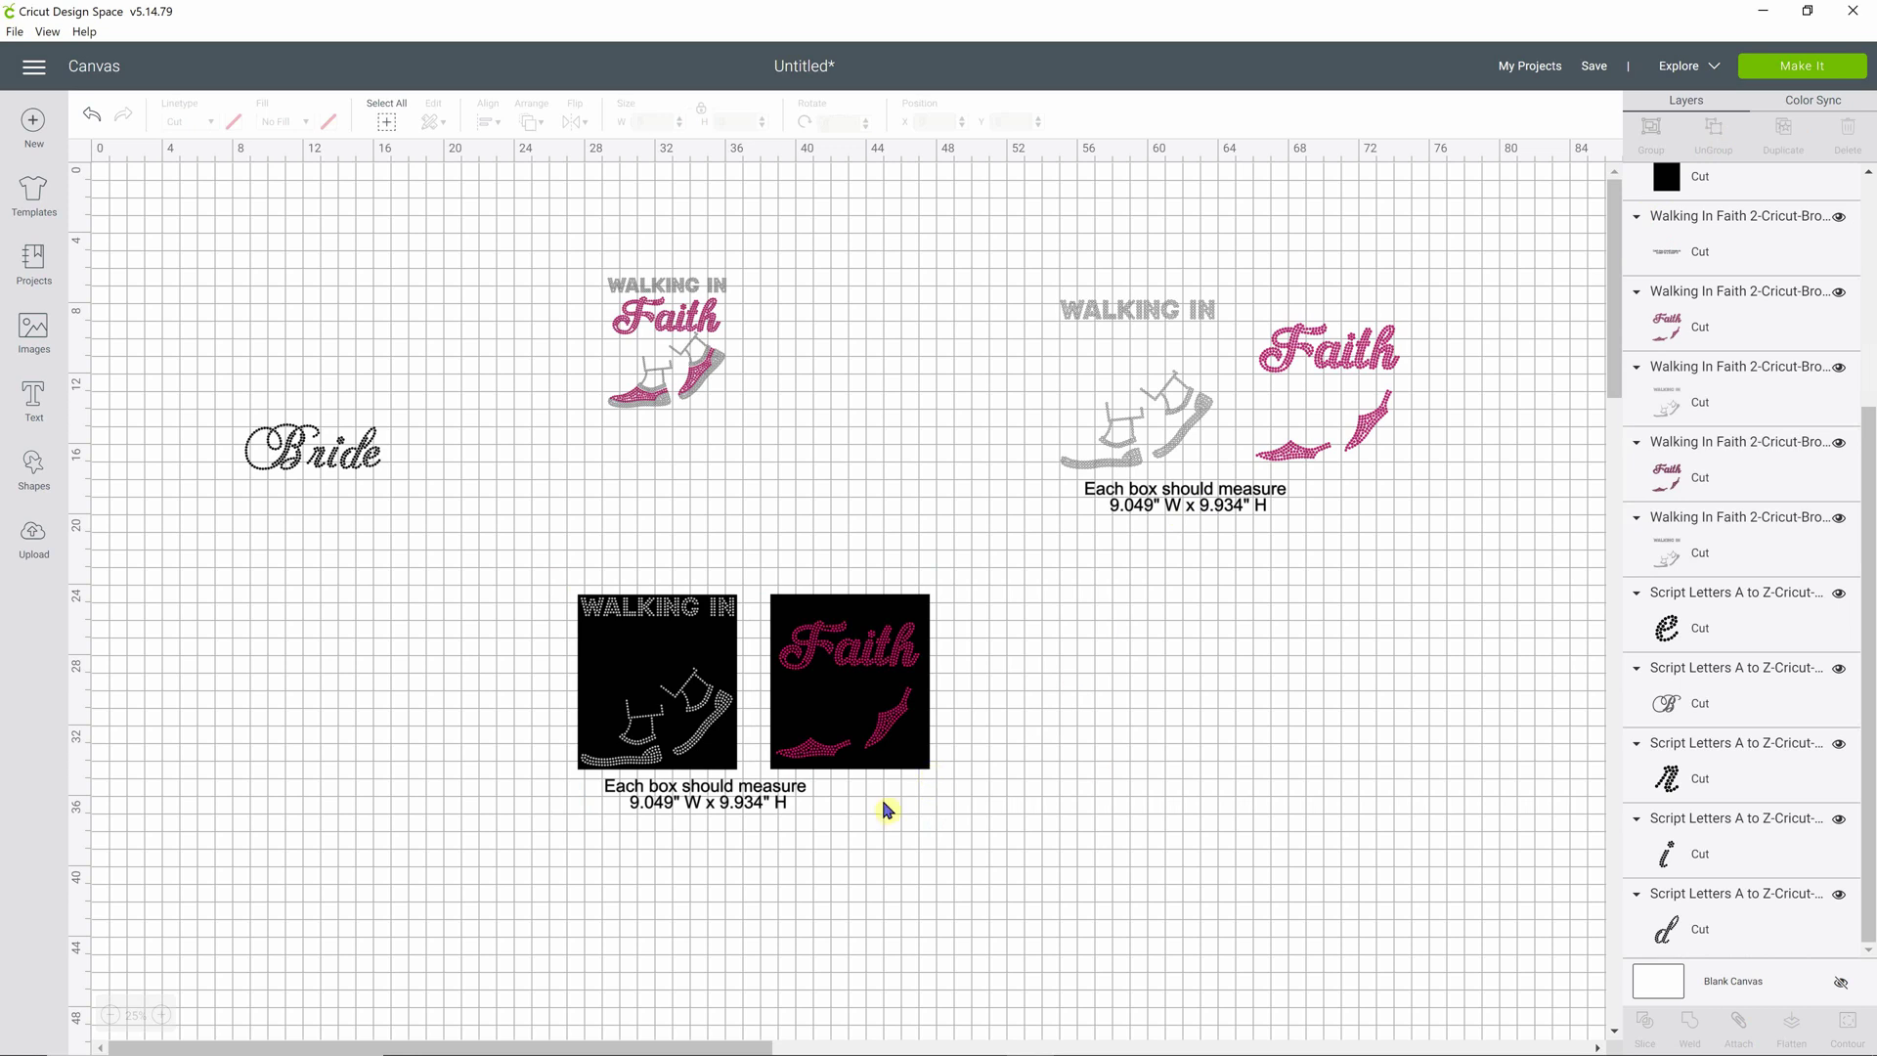
click(929, 770)
key(Delete)
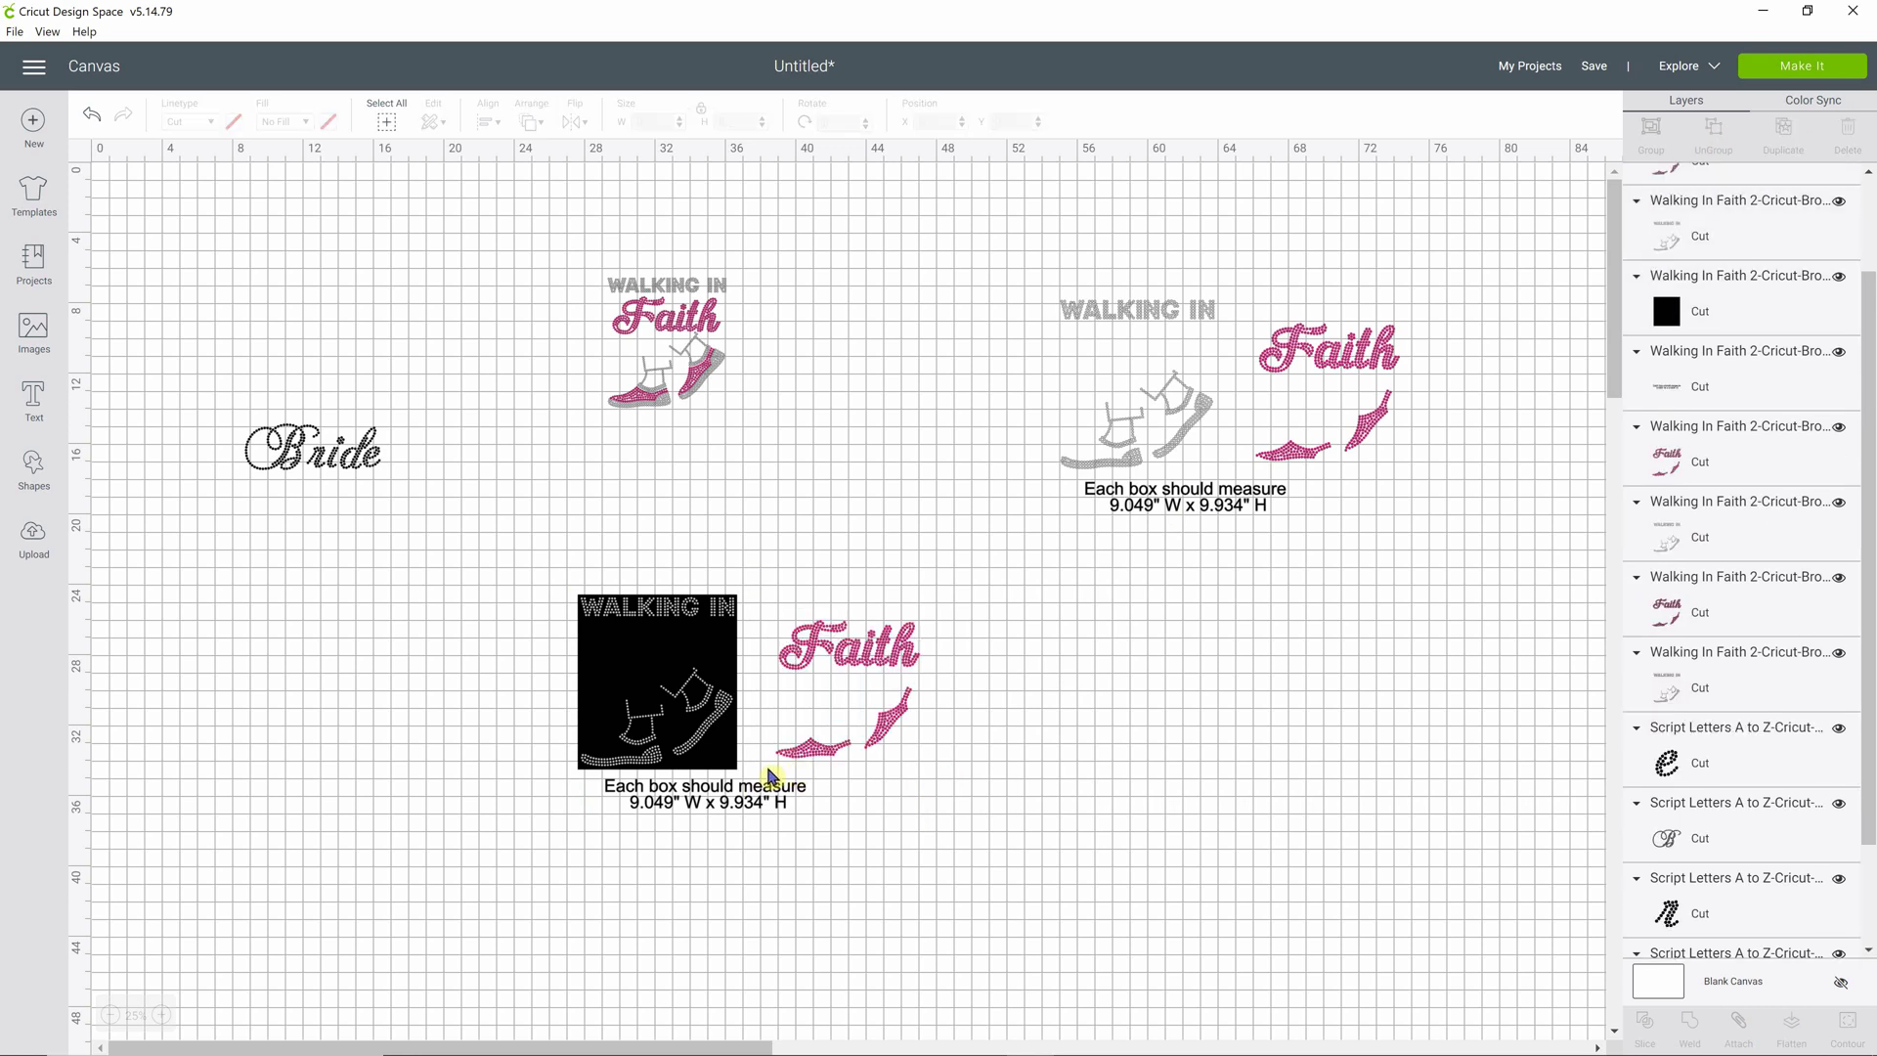
click(733, 653)
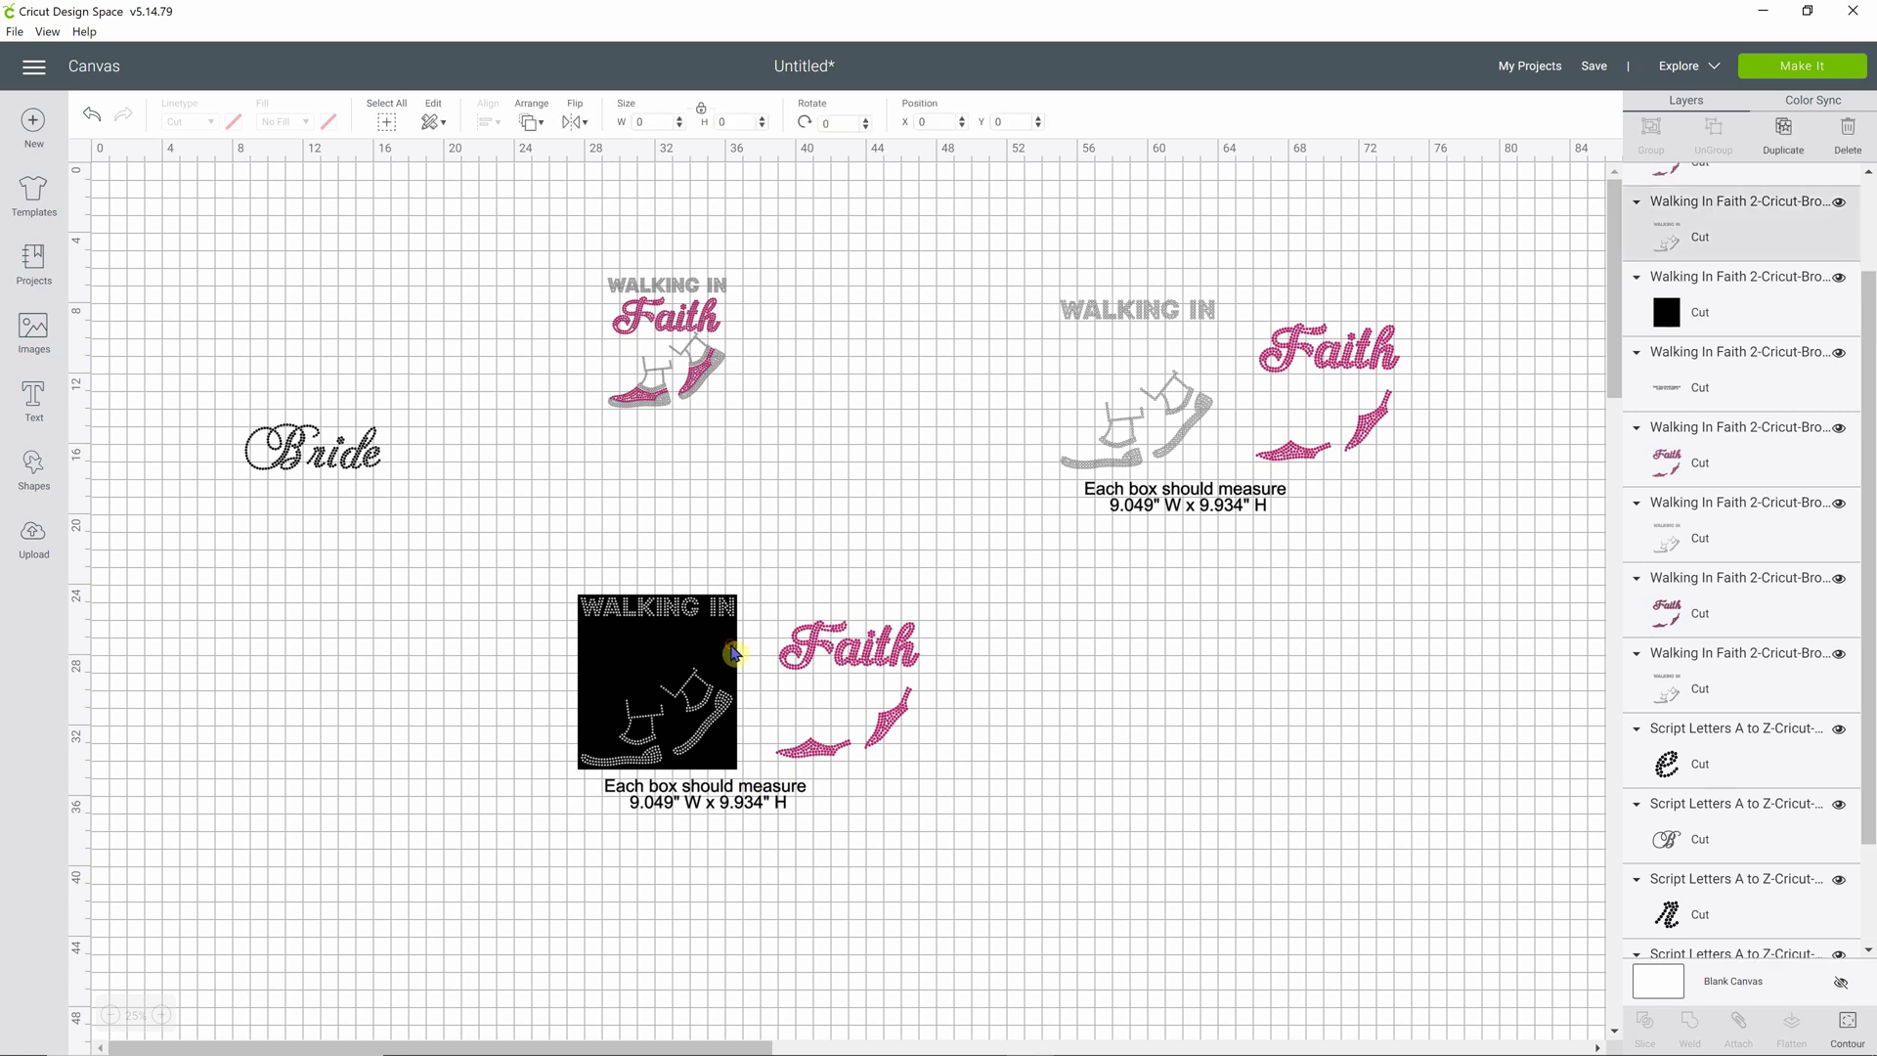
click(911, 910)
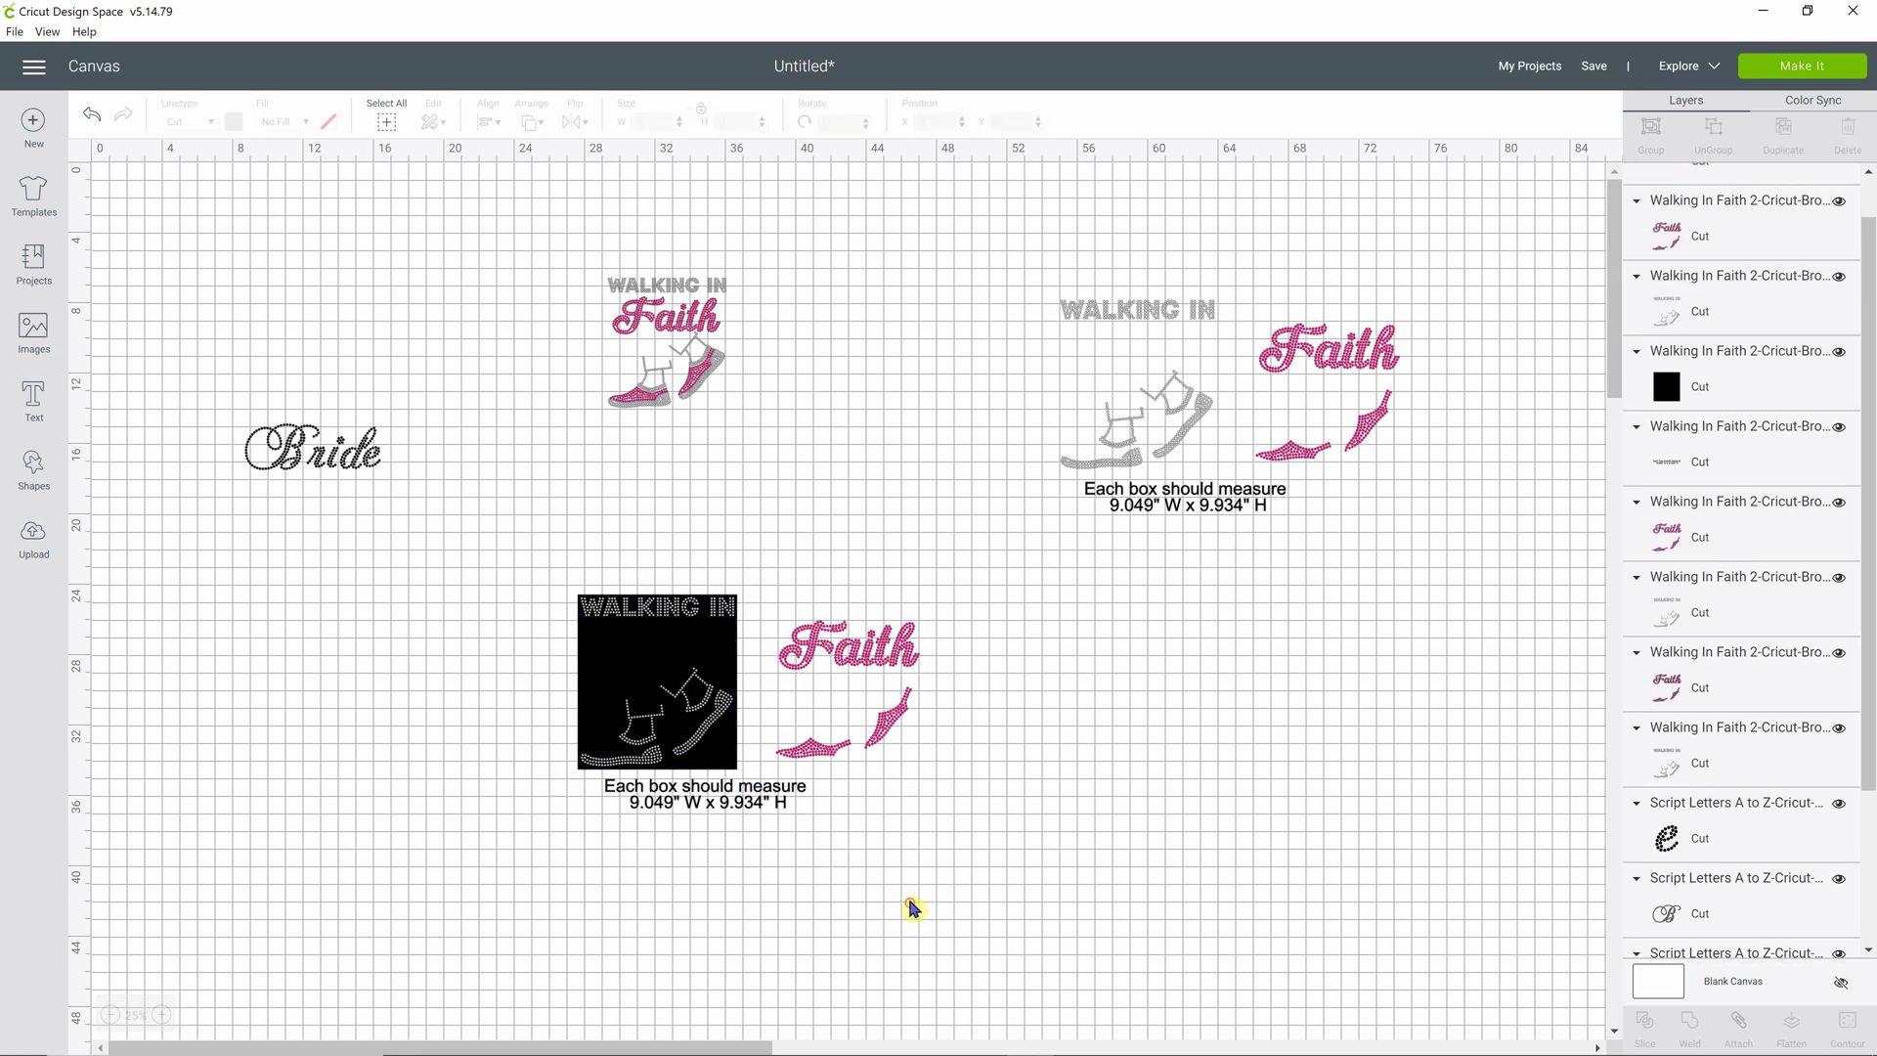
click(736, 771)
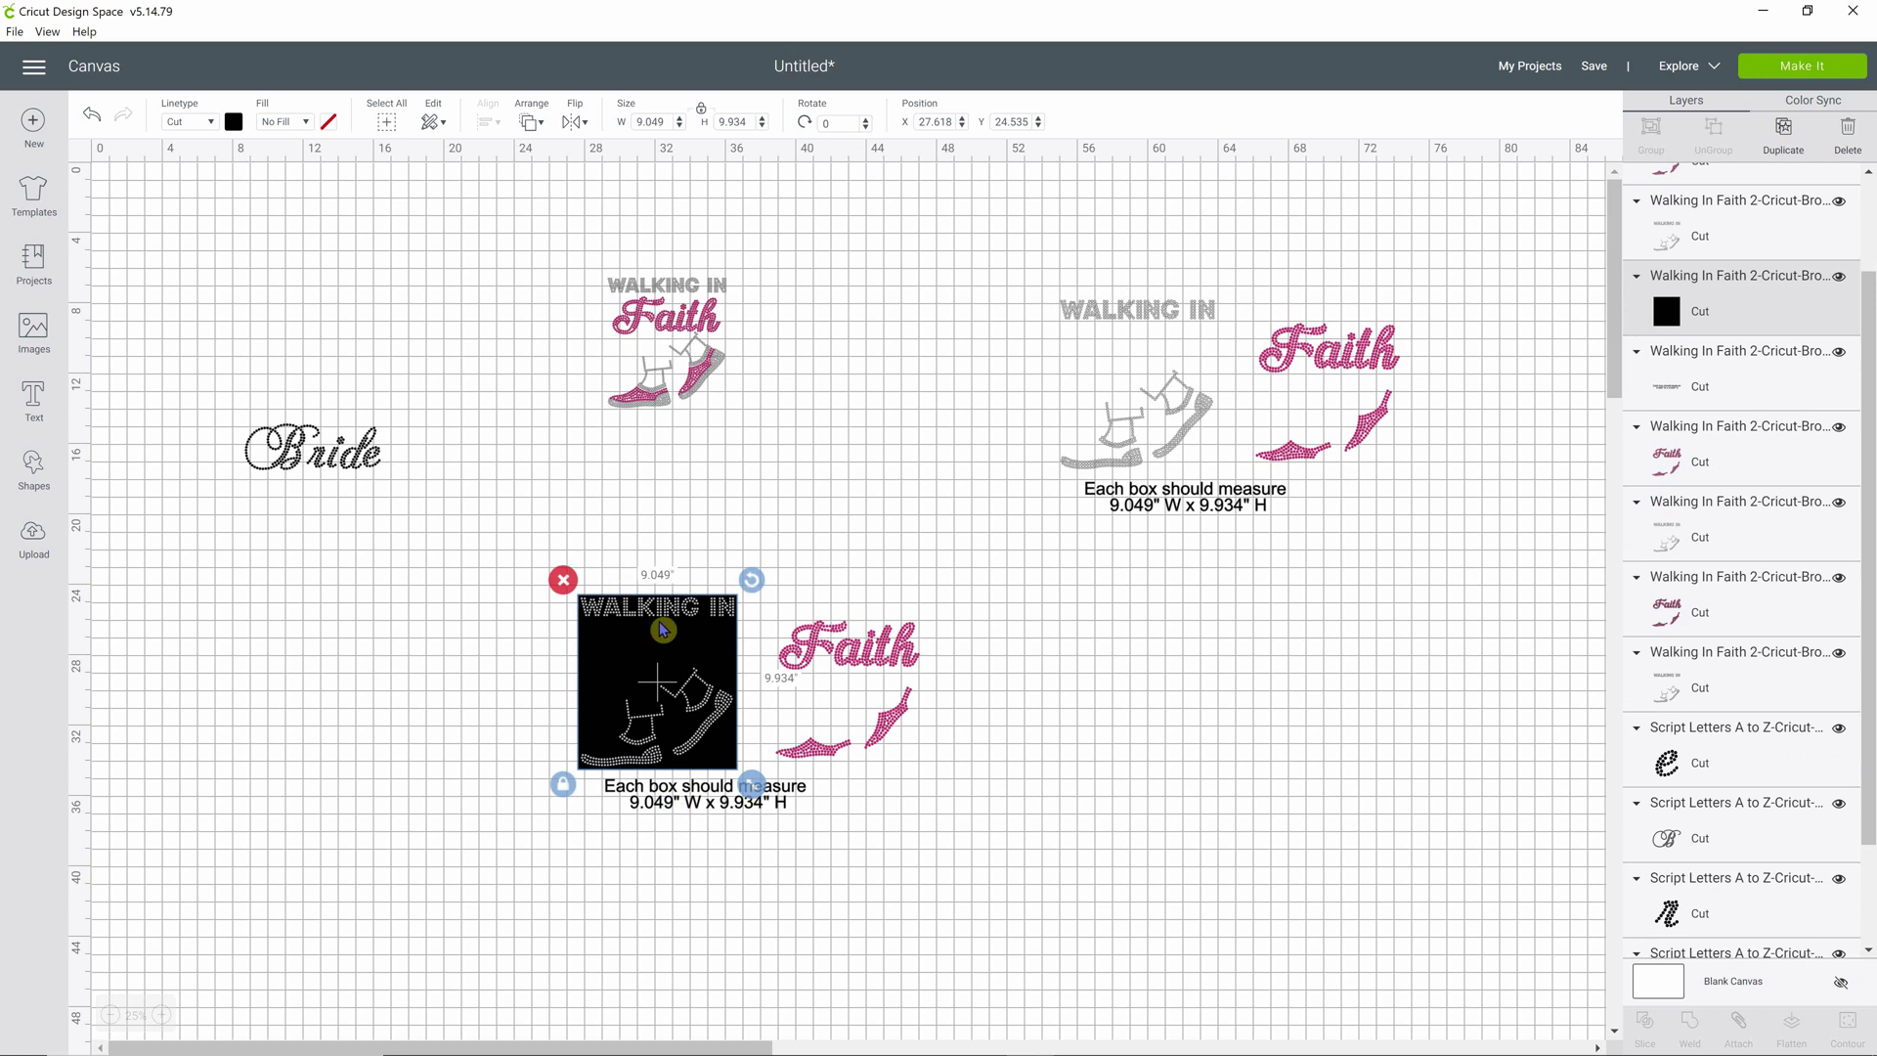
click(775, 849)
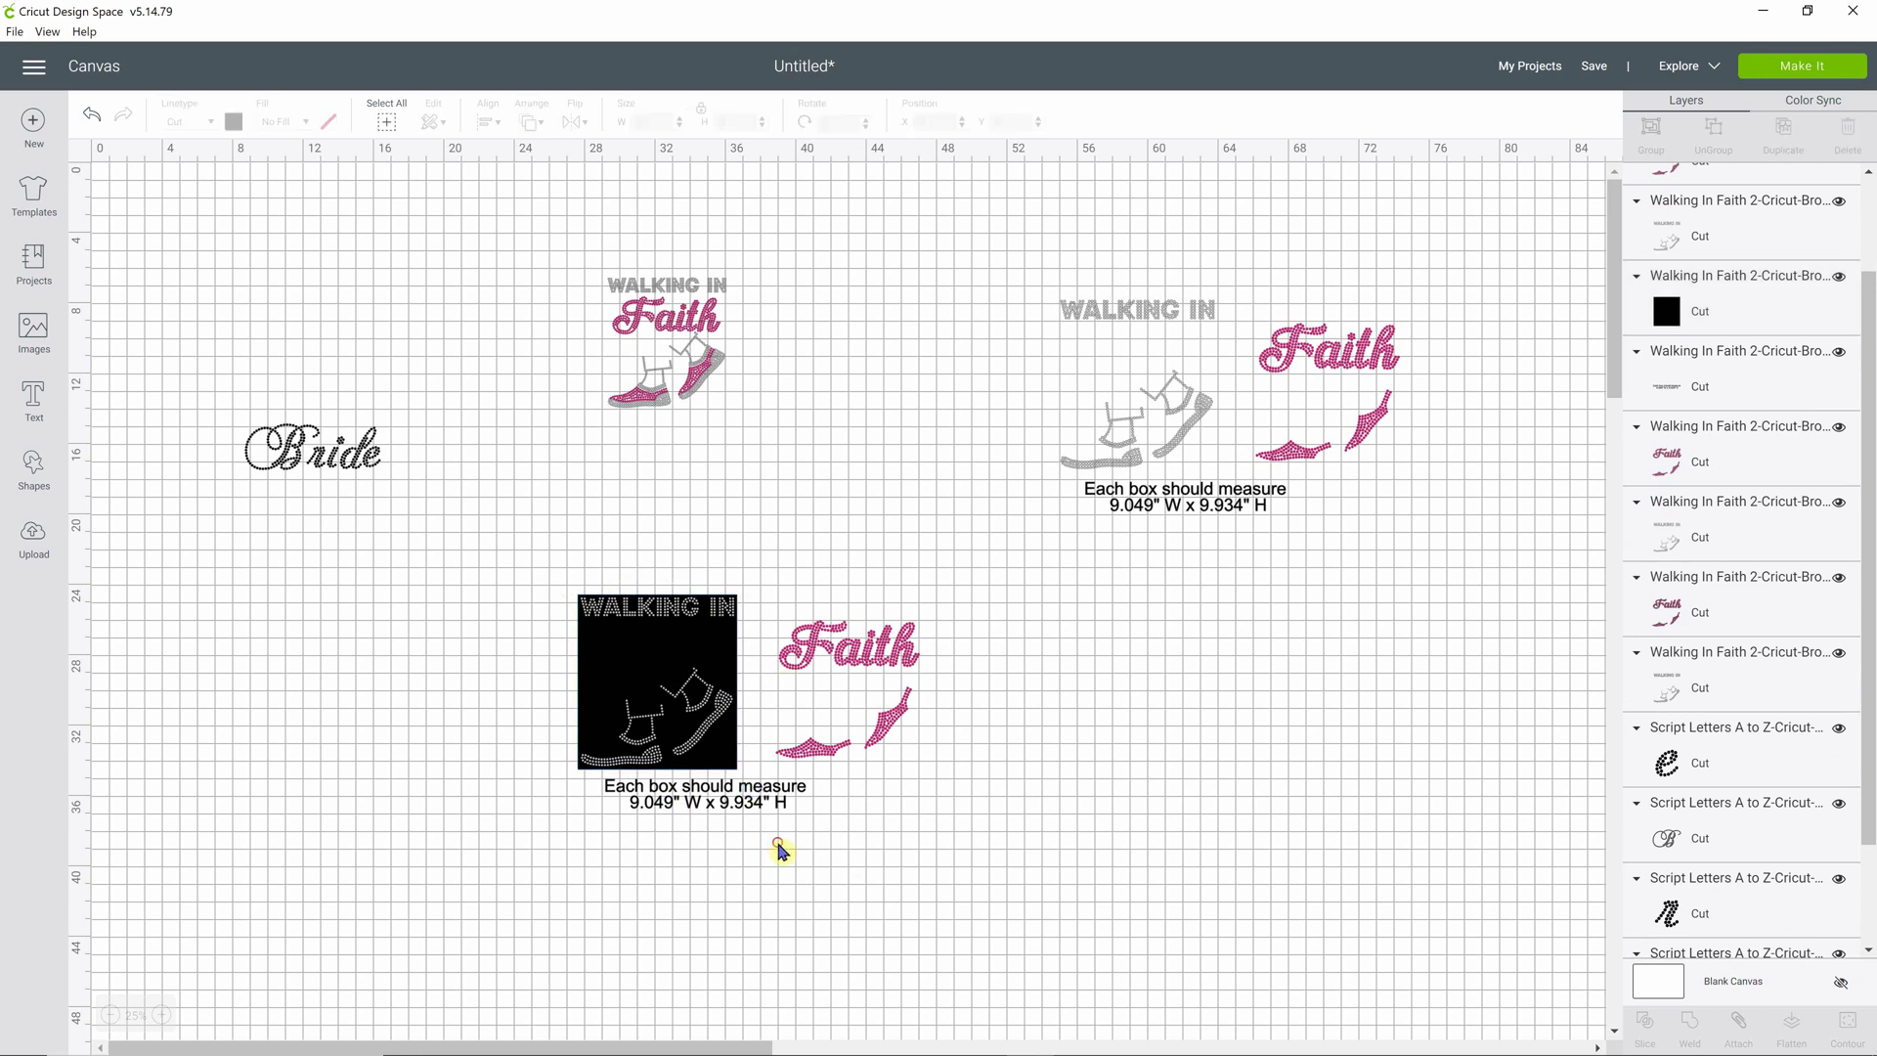
click(736, 771)
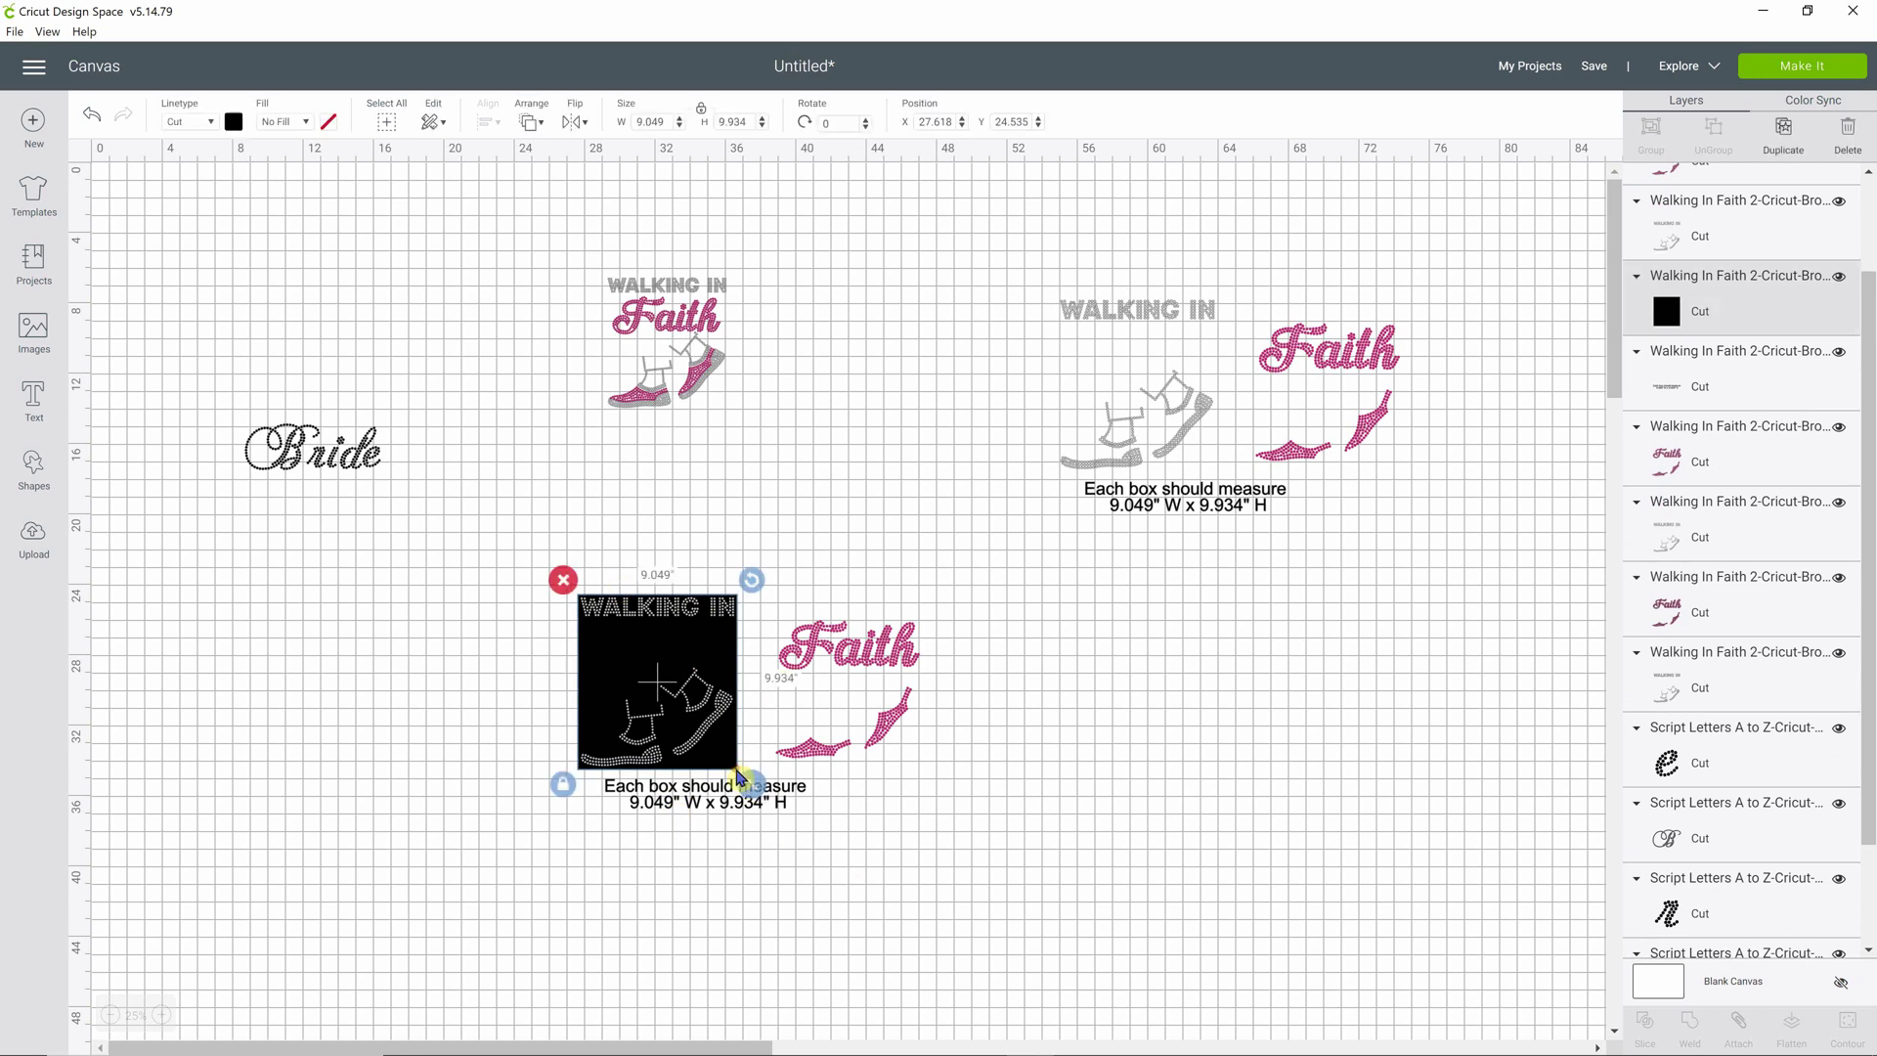
key(Delete)
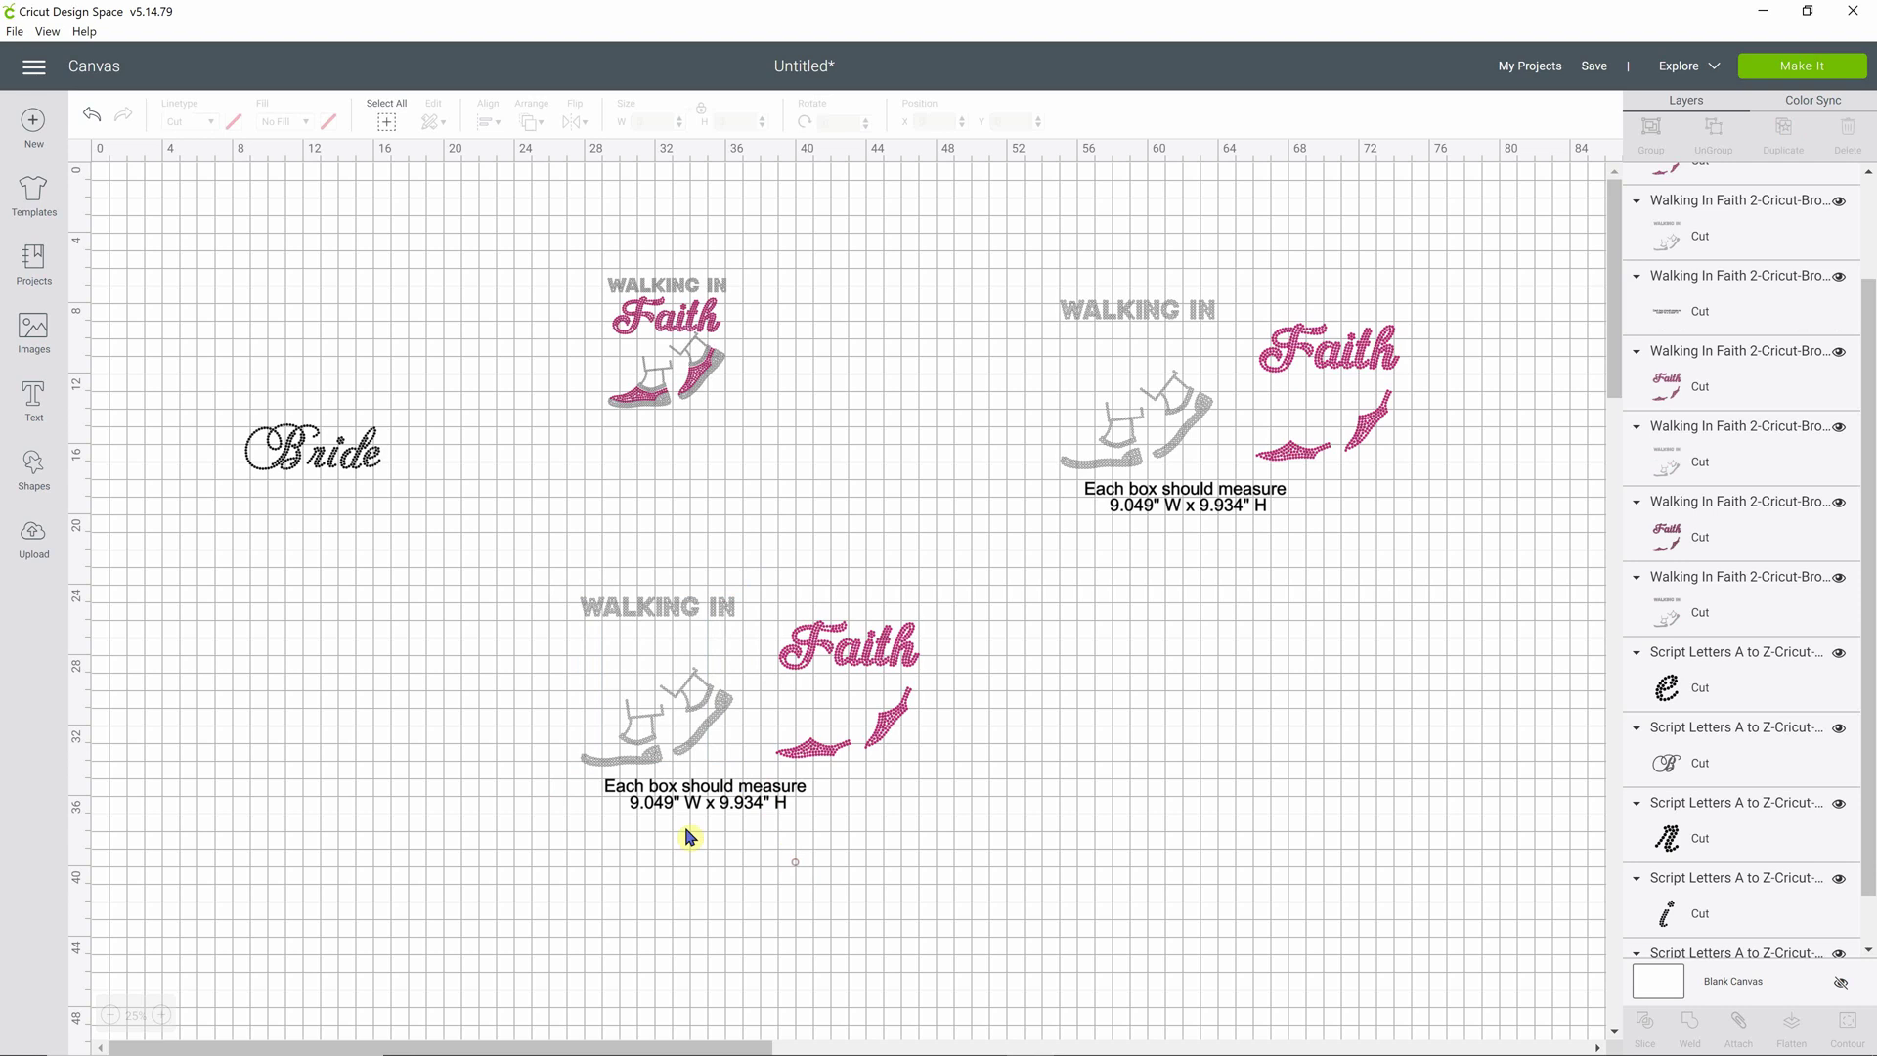
Delete the "Each box should measure" caption below the lower Walking In Faith template.
click(704, 789)
drag(704, 790, 1234, 794)
key(Delete)
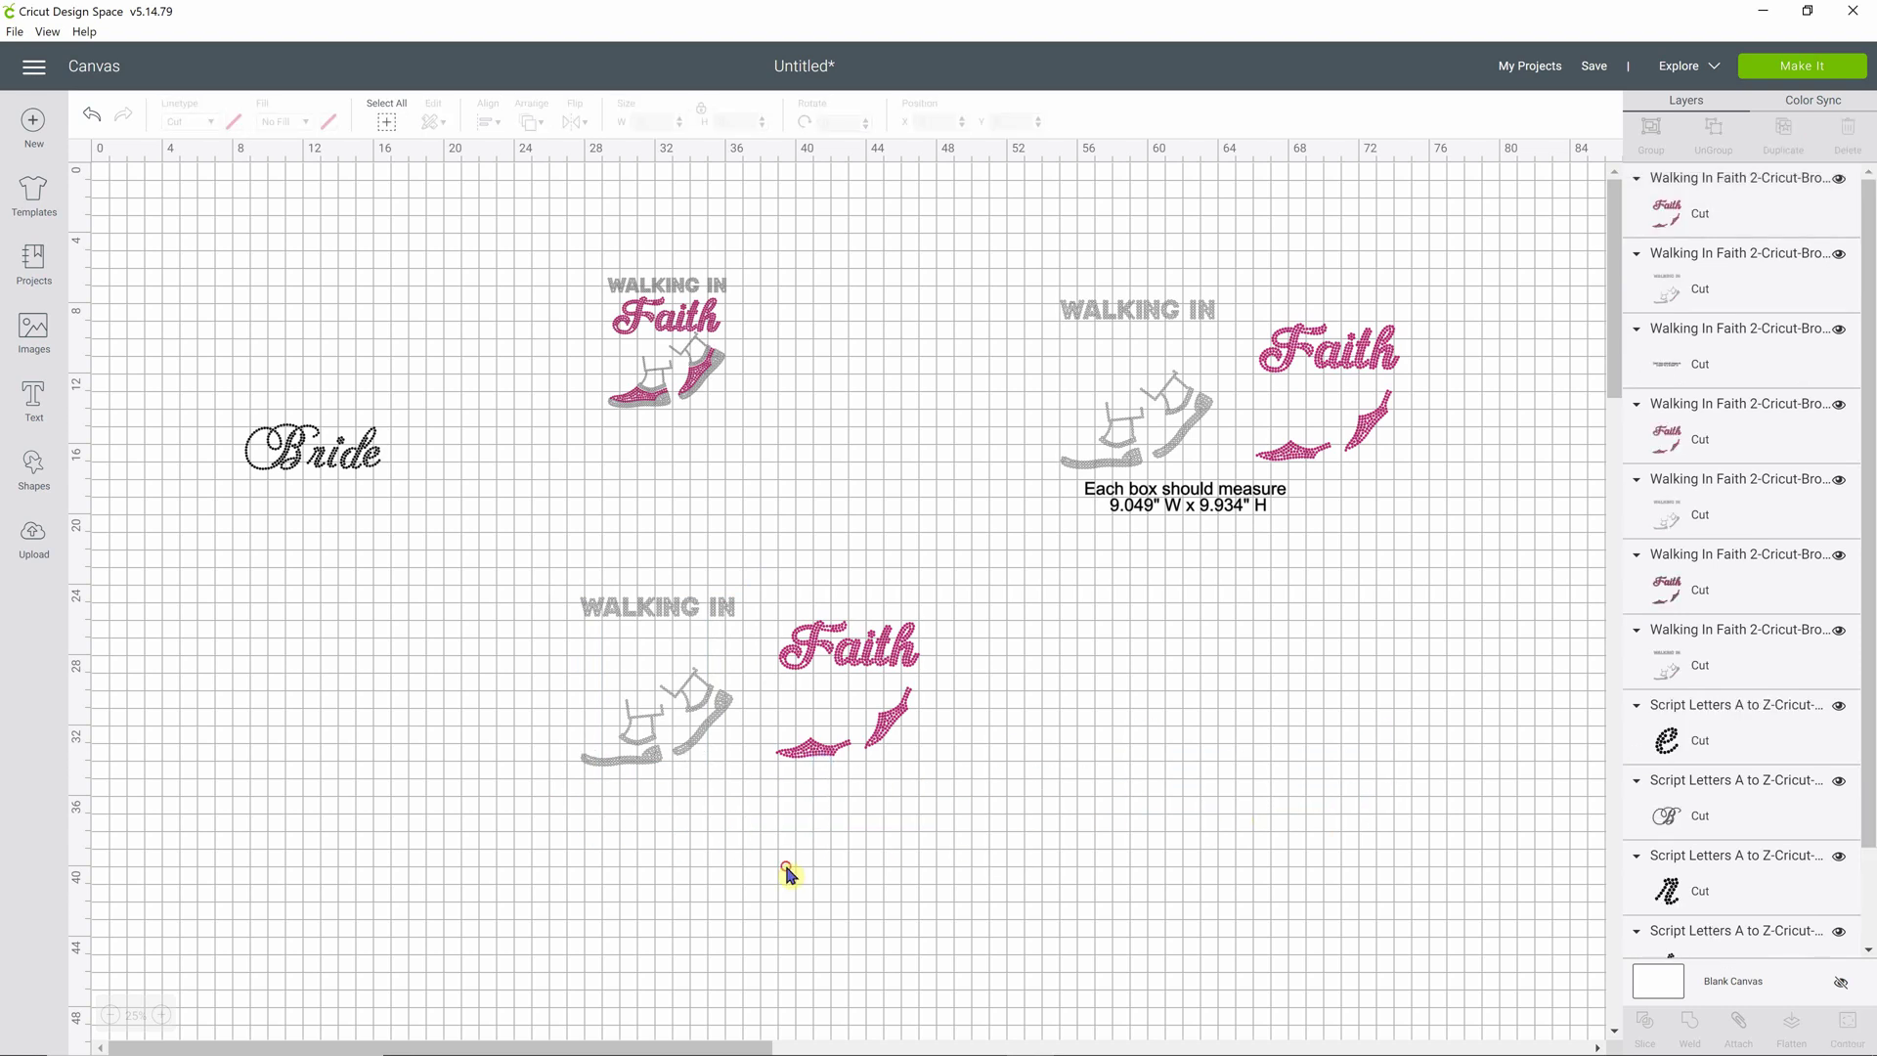
Hide all contours of the lower gray WALKING IN design so only a single rhinestone circle remains.
drag(532, 556, 762, 789)
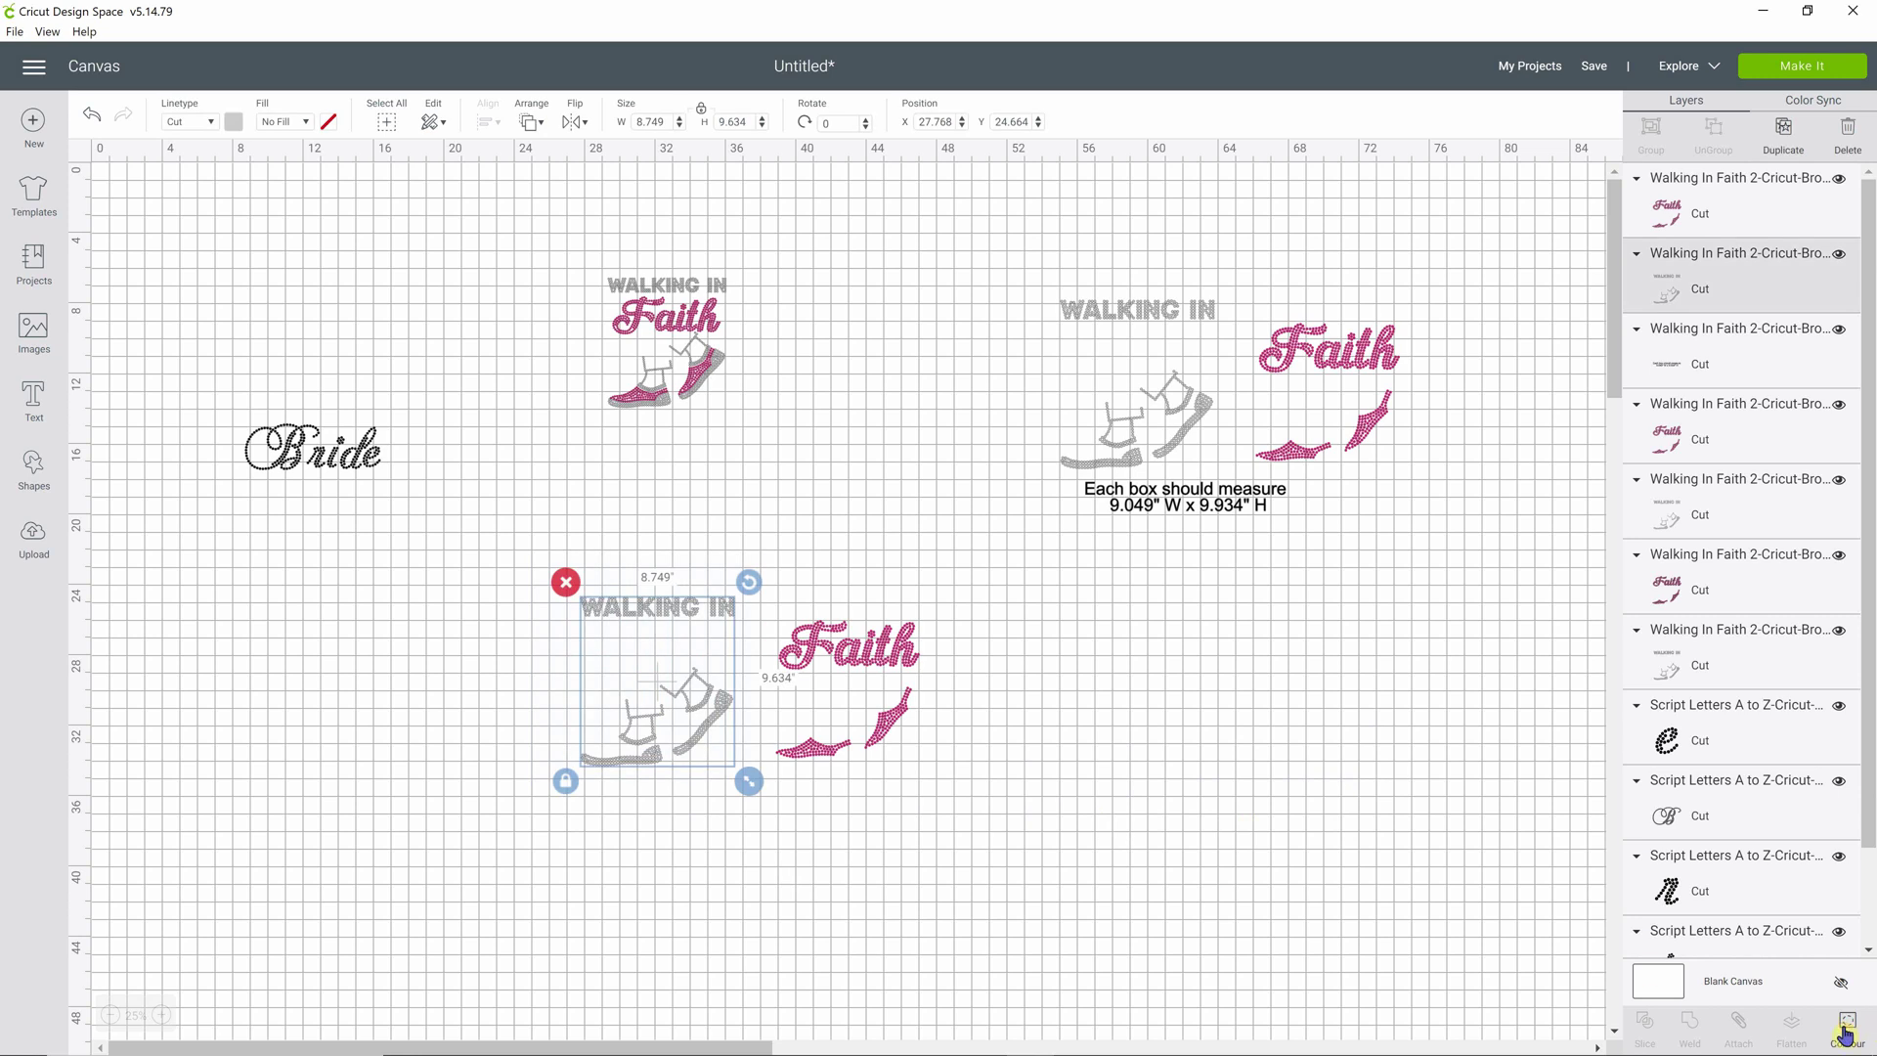
click(1848, 1031)
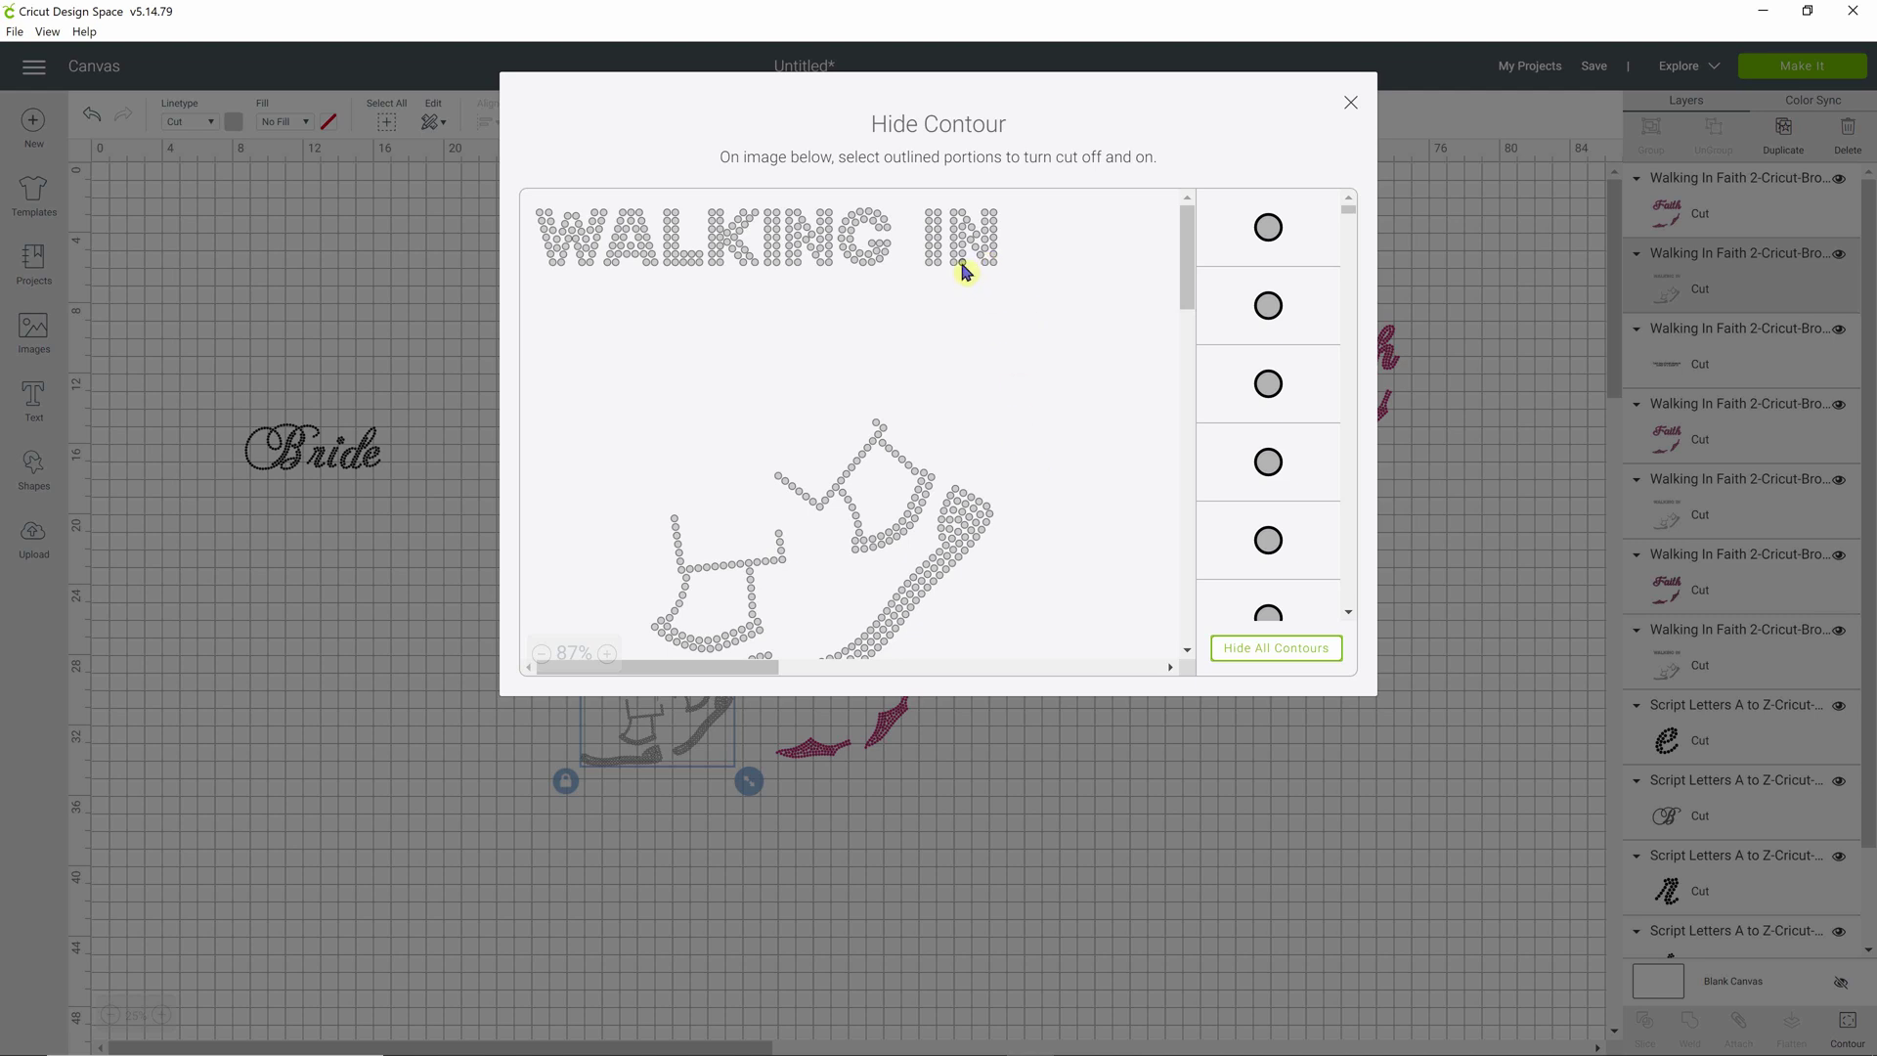
click(1270, 651)
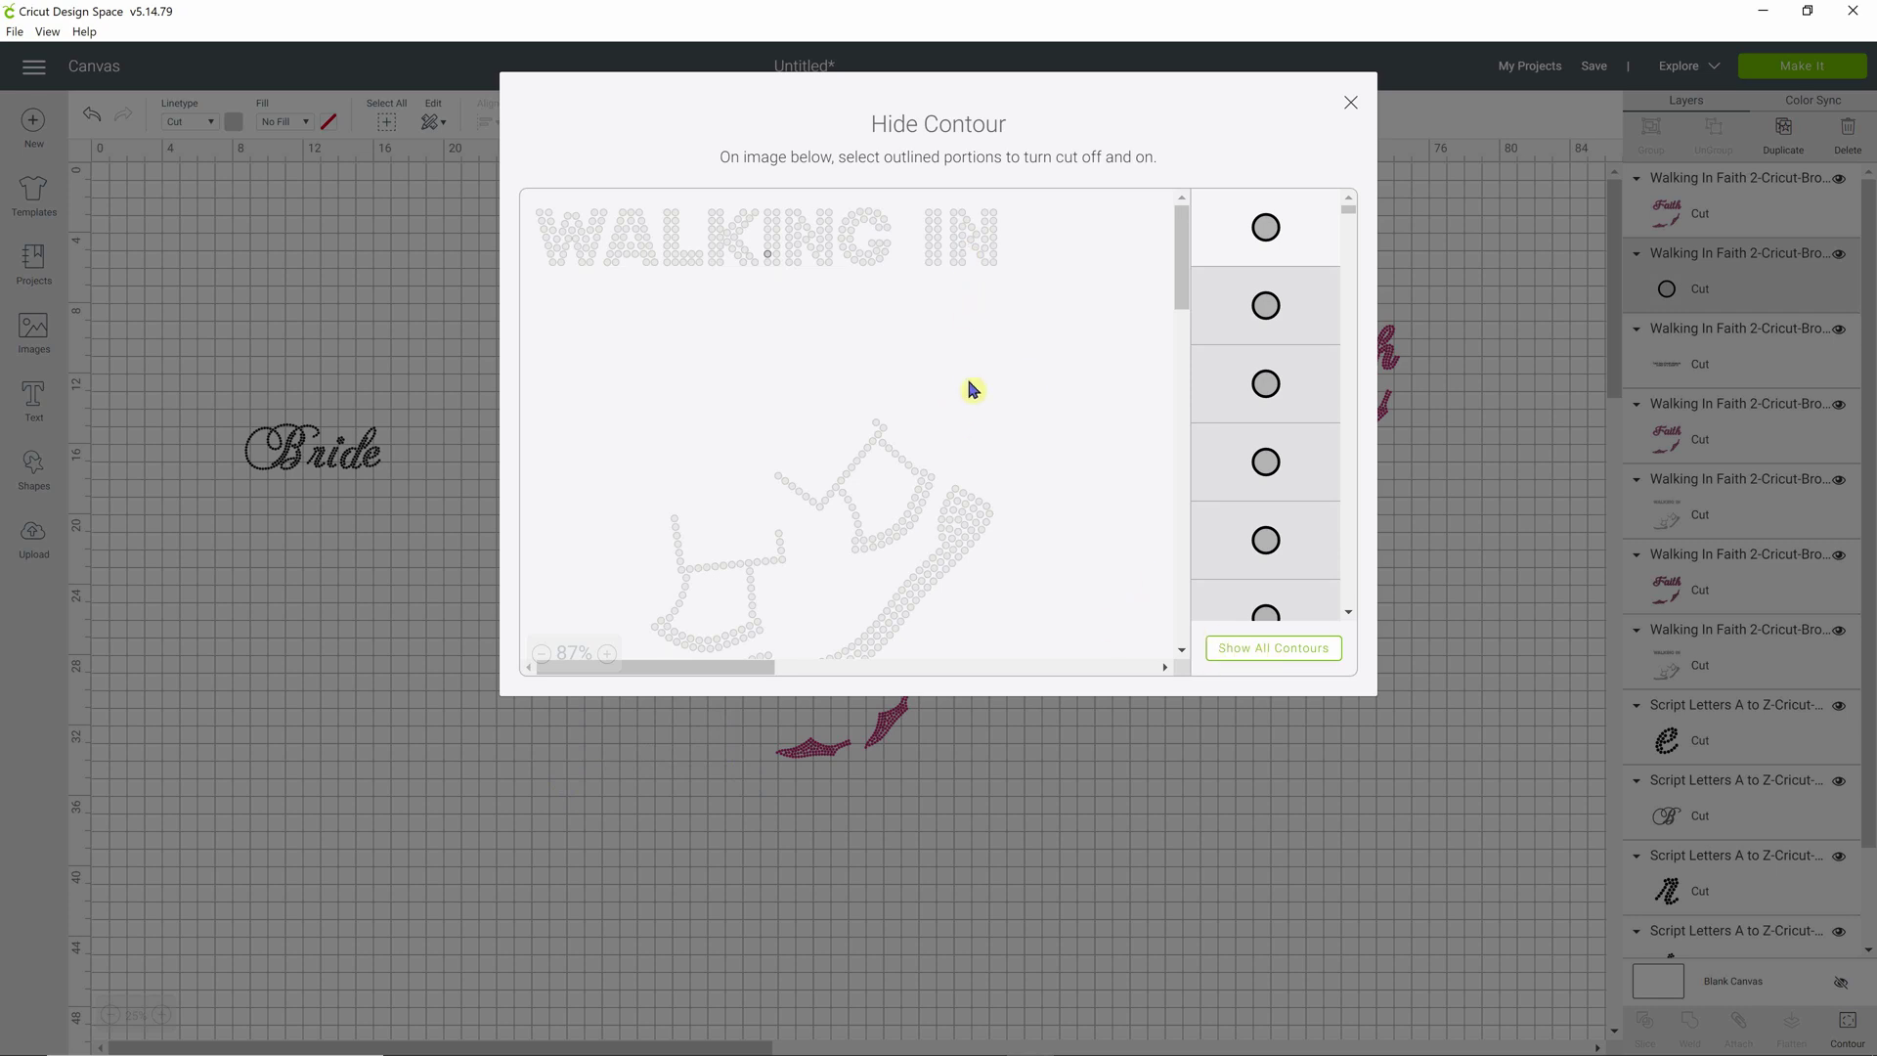
click(1246, 651)
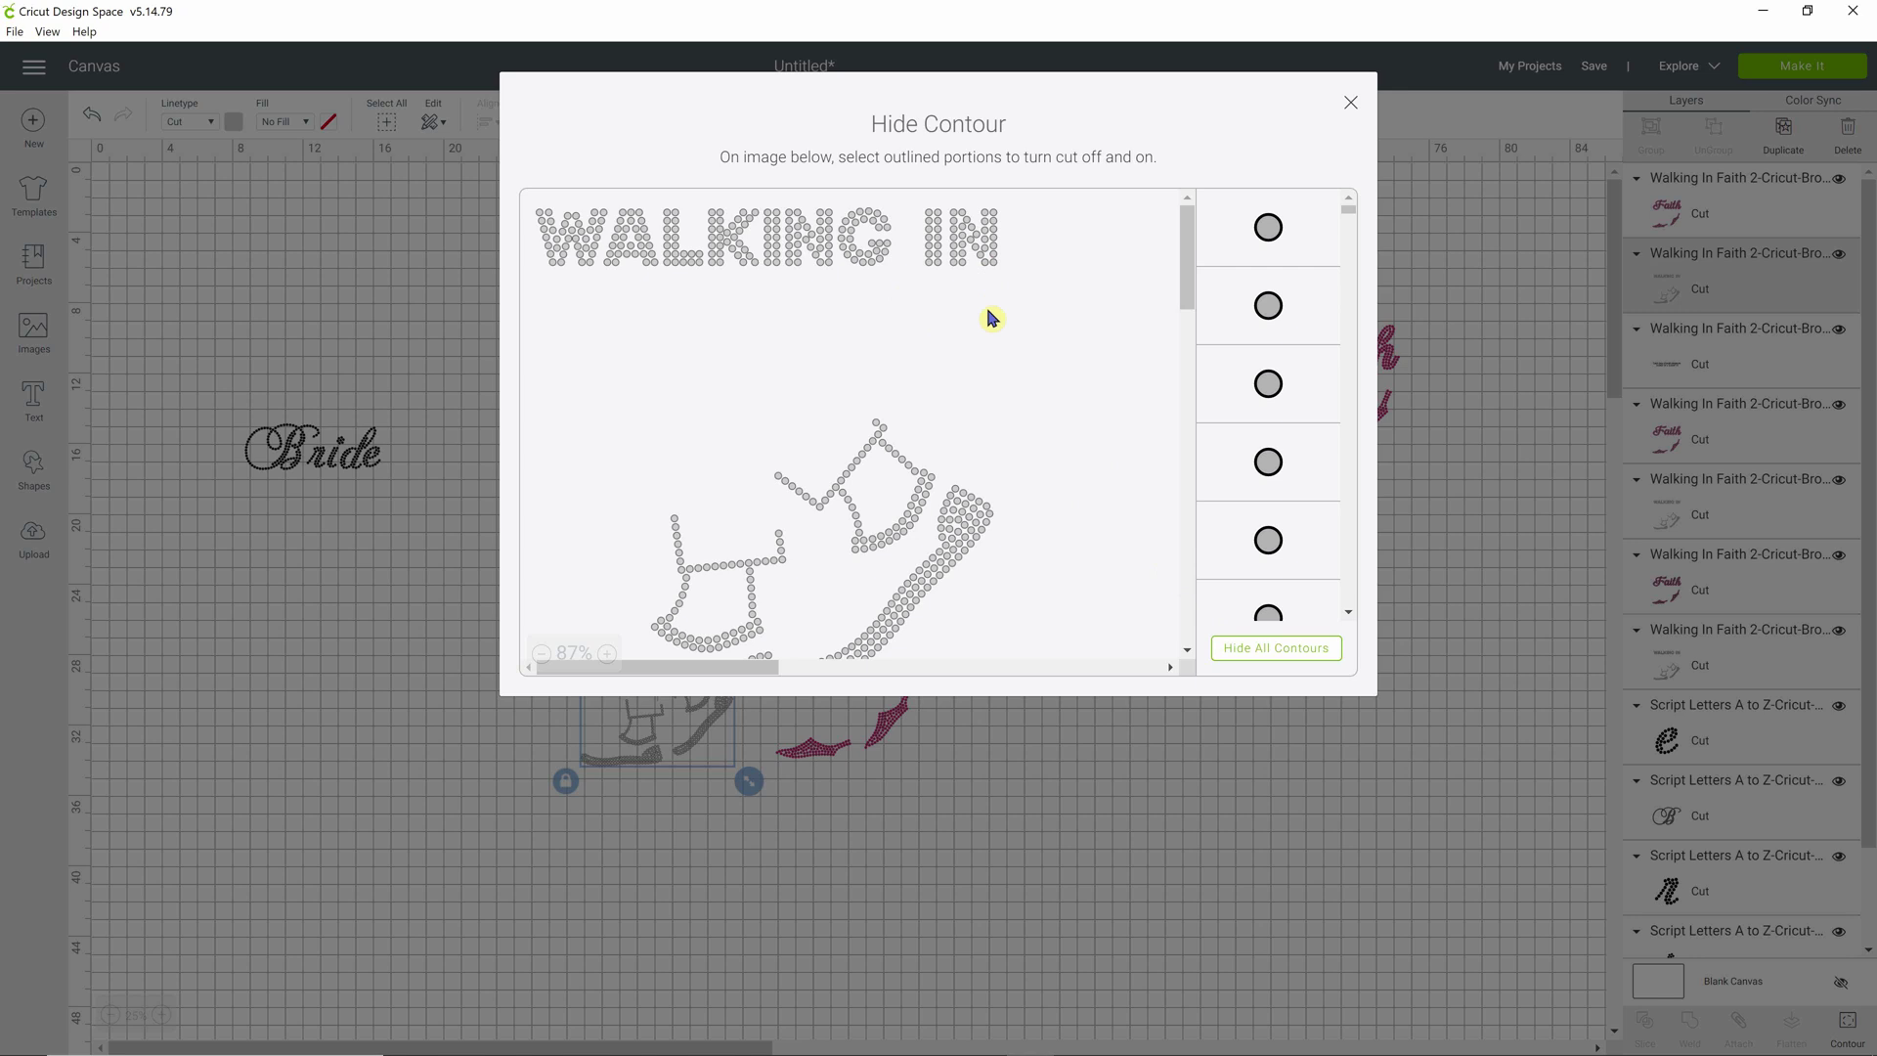
click(1260, 655)
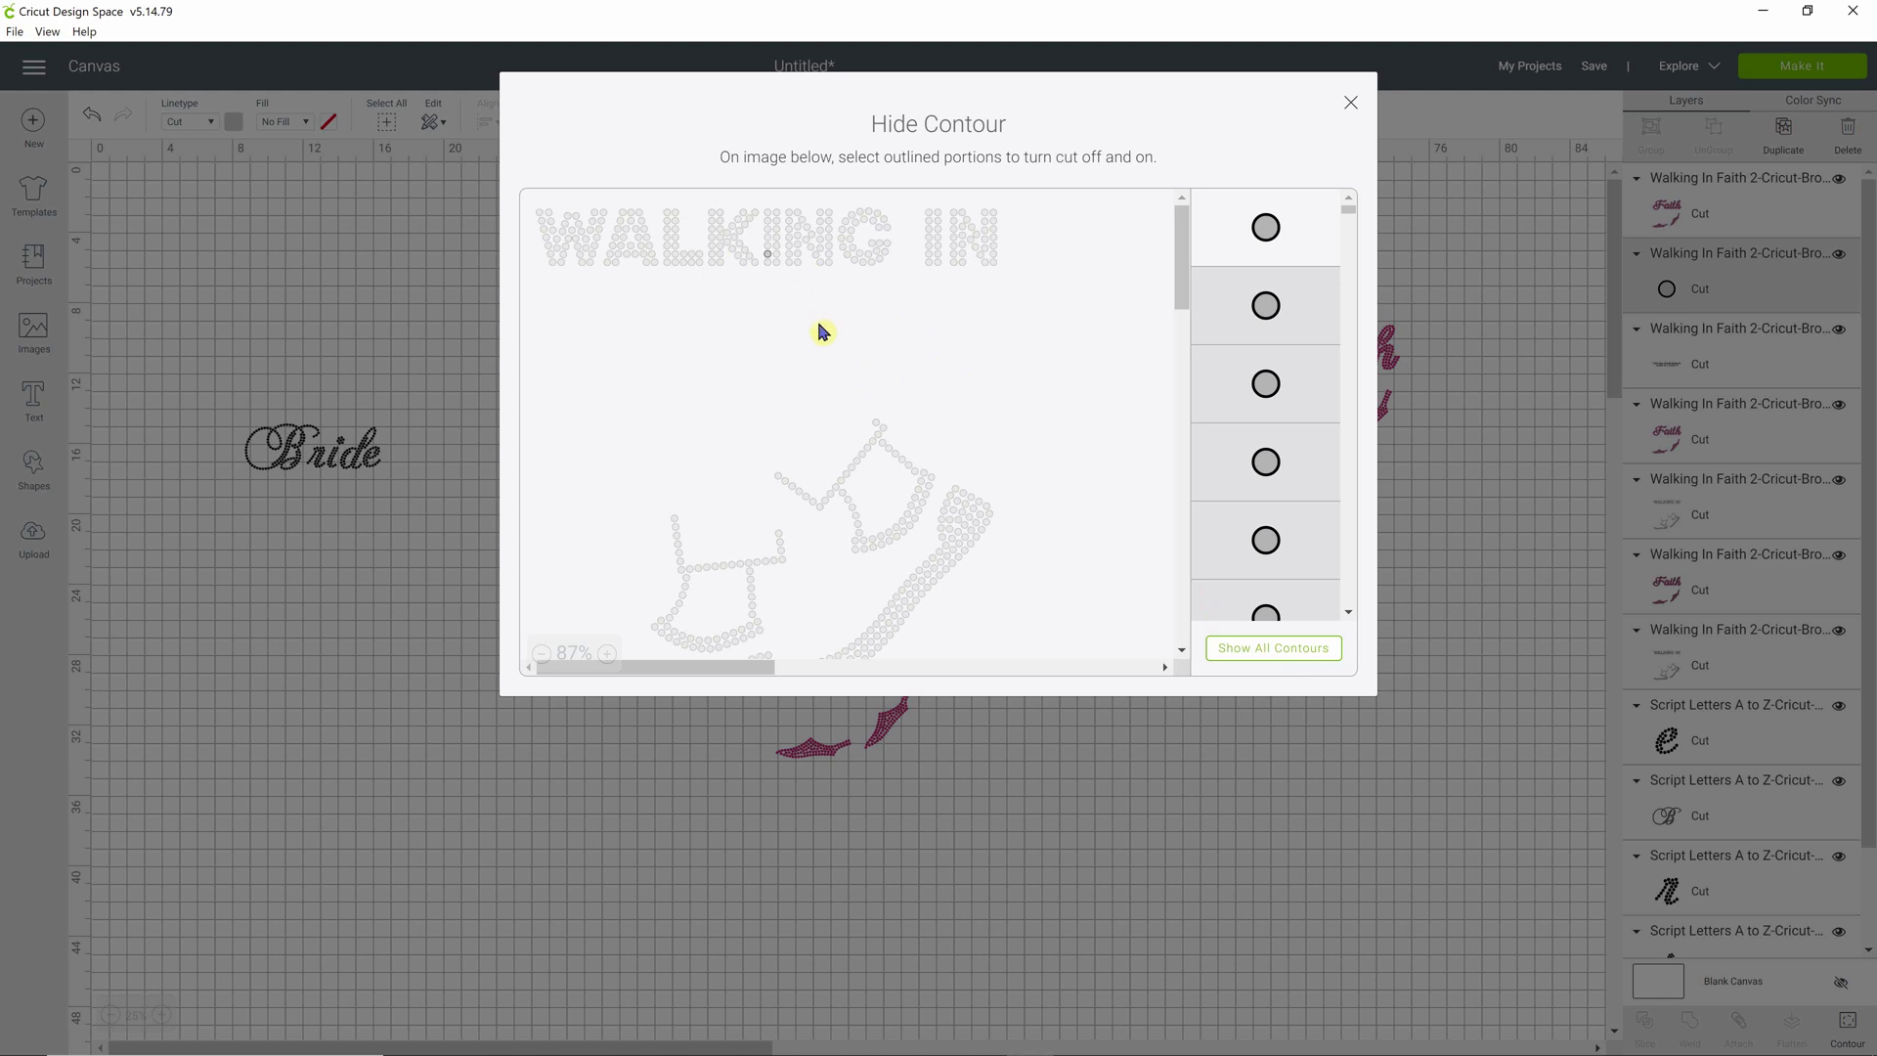
click(1351, 105)
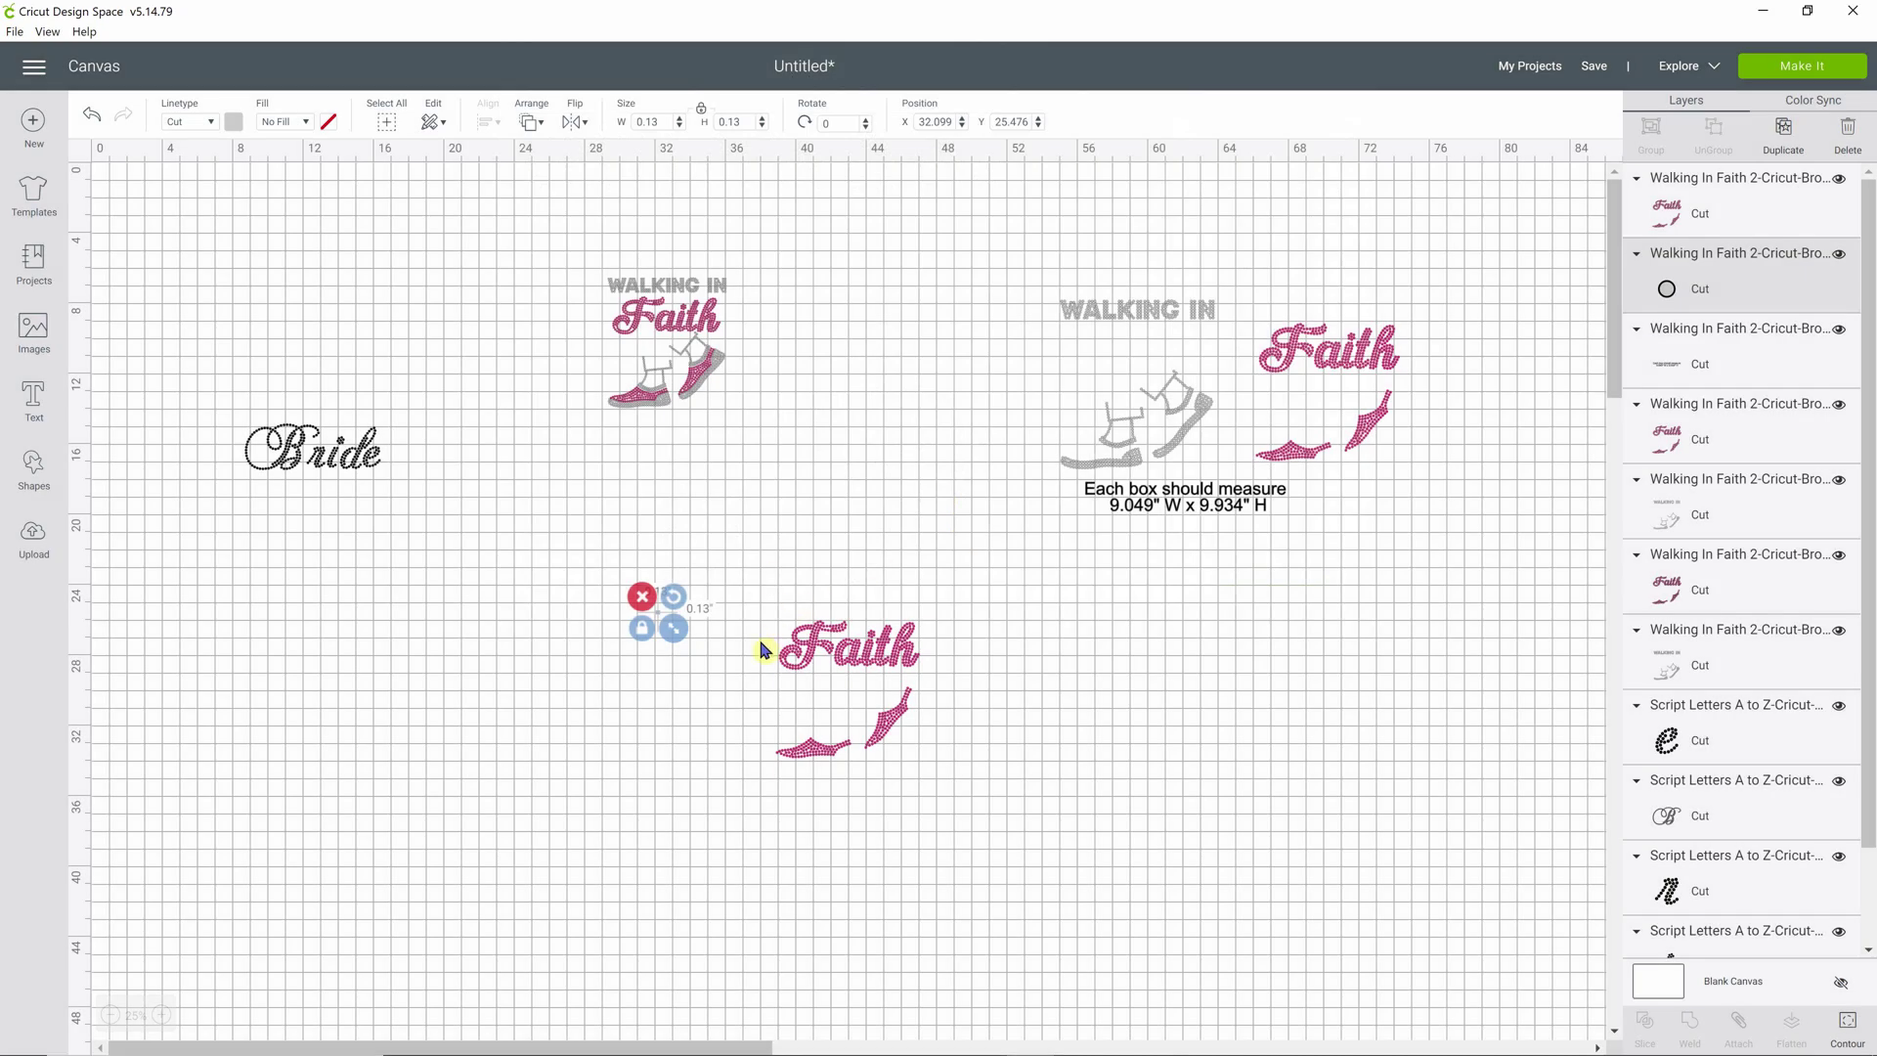
Resize the isolated rhinestone circle and show all contours of the lower gray WALKING IN design again.
click(661, 123)
mouse_move(1846, 1027)
click(1847, 1023)
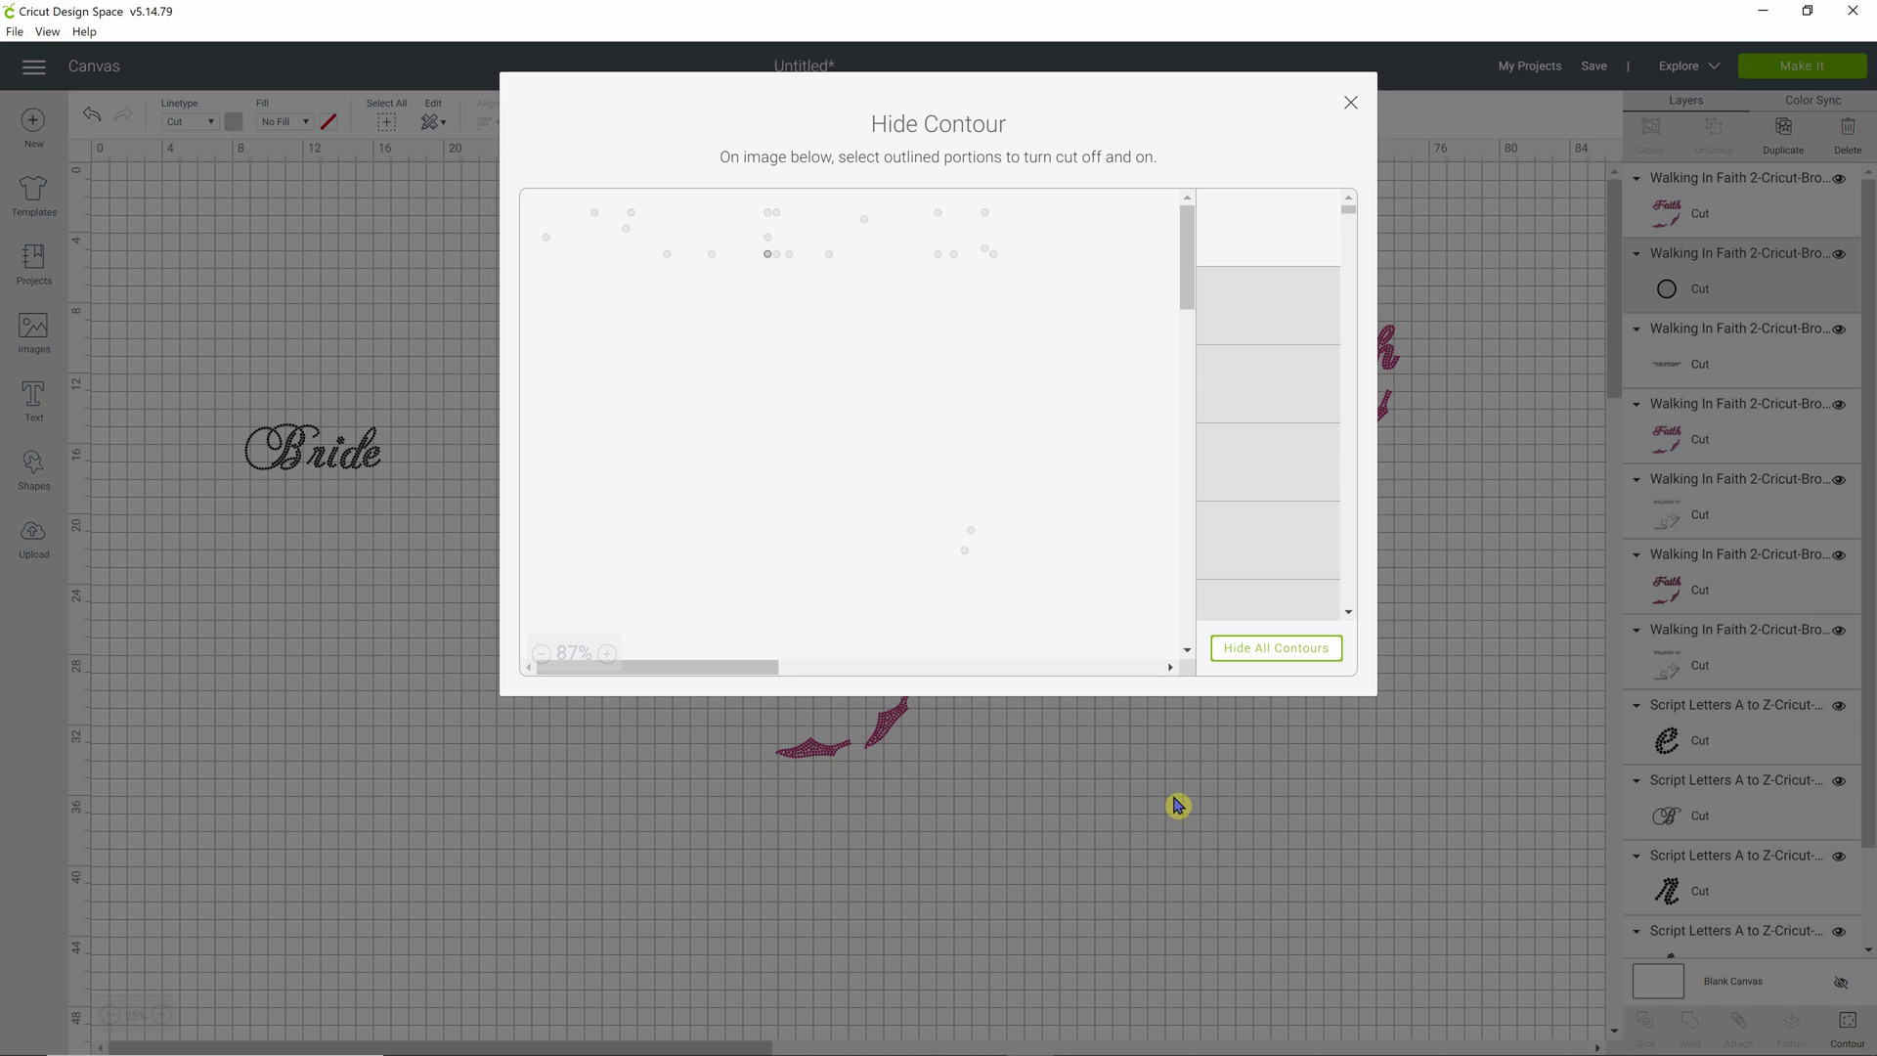
click(1242, 650)
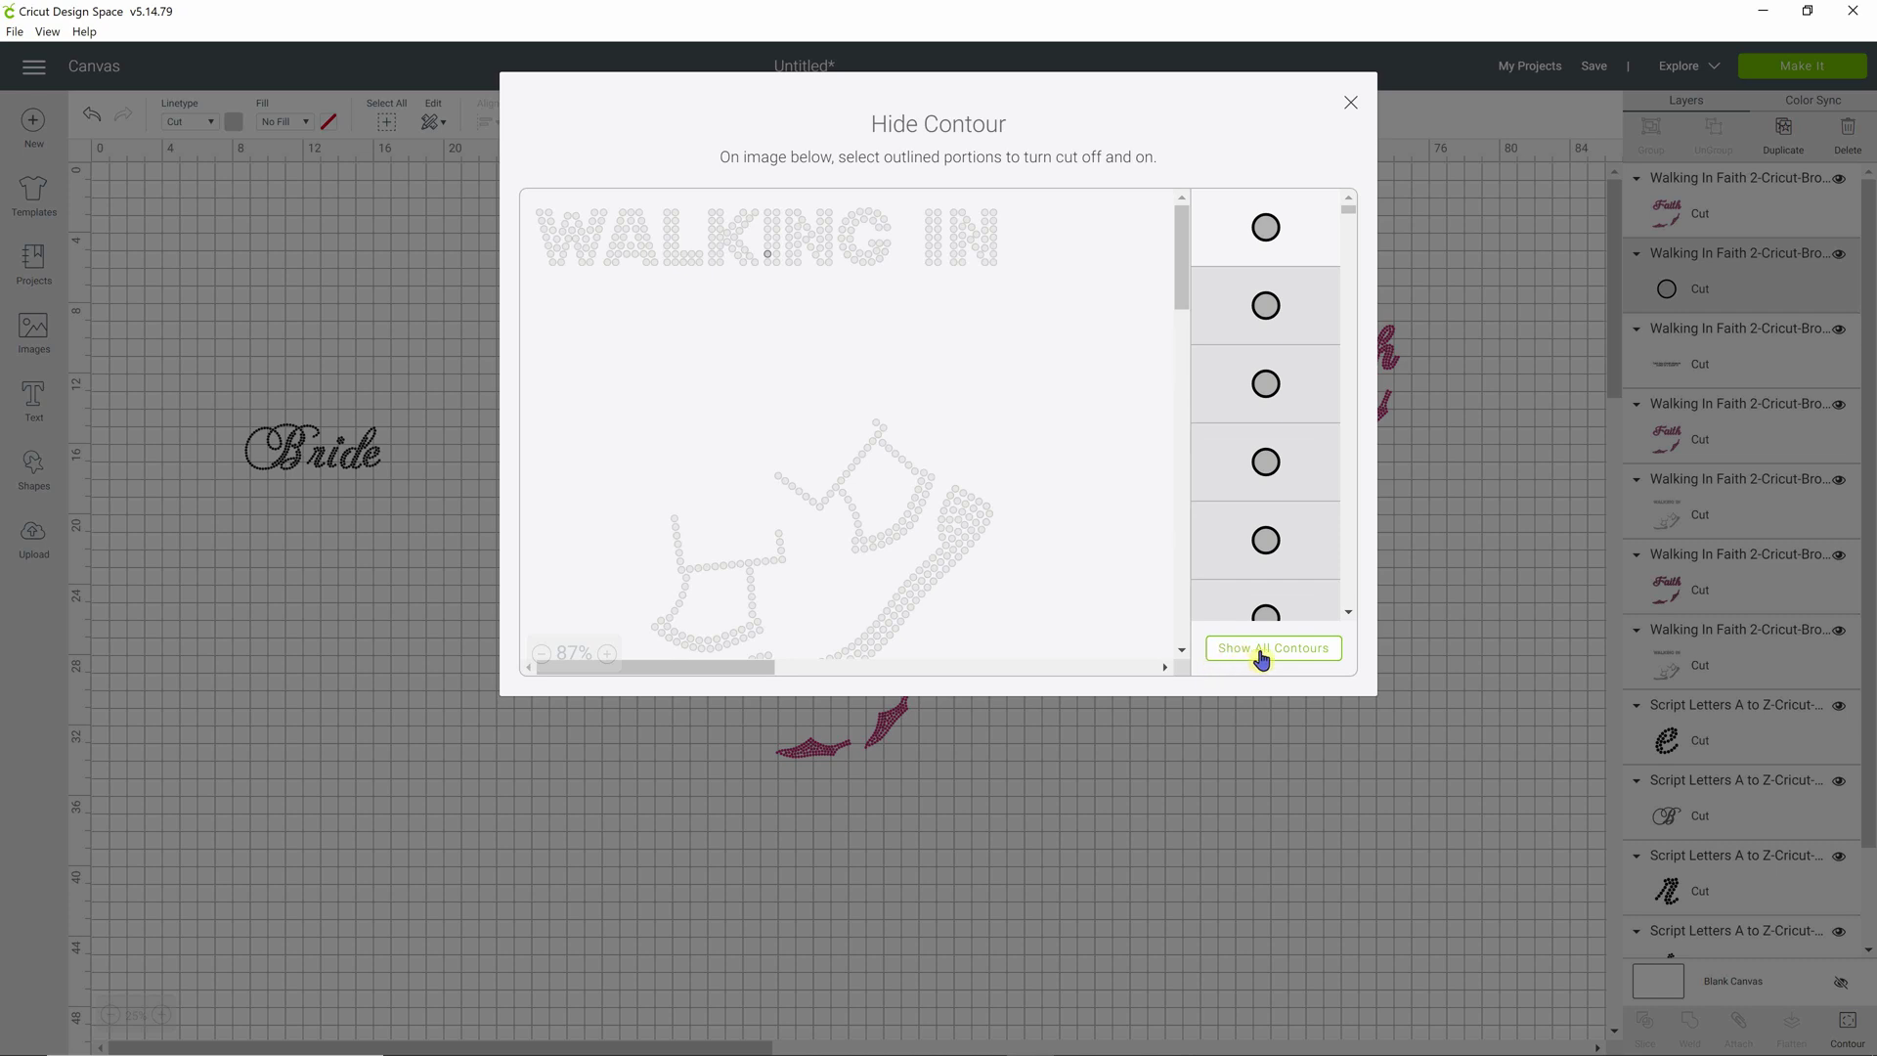
click(1260, 655)
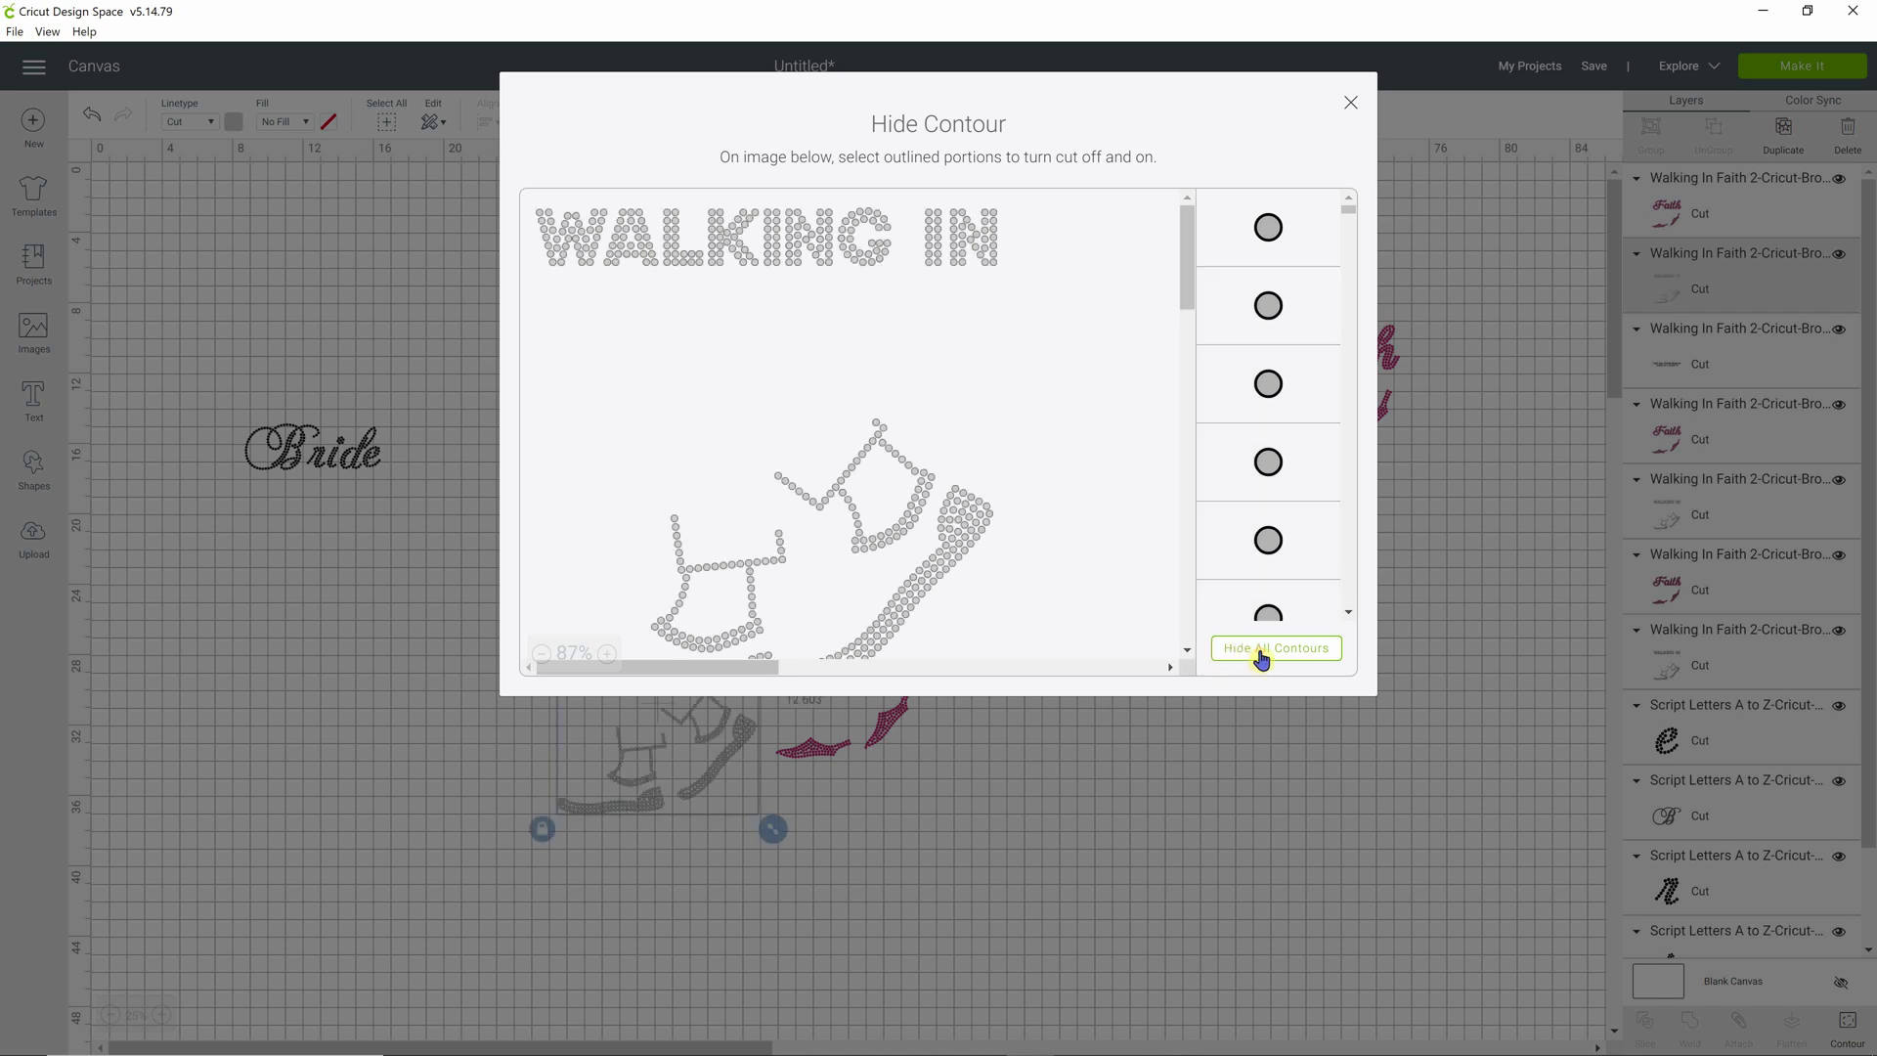
click(1352, 108)
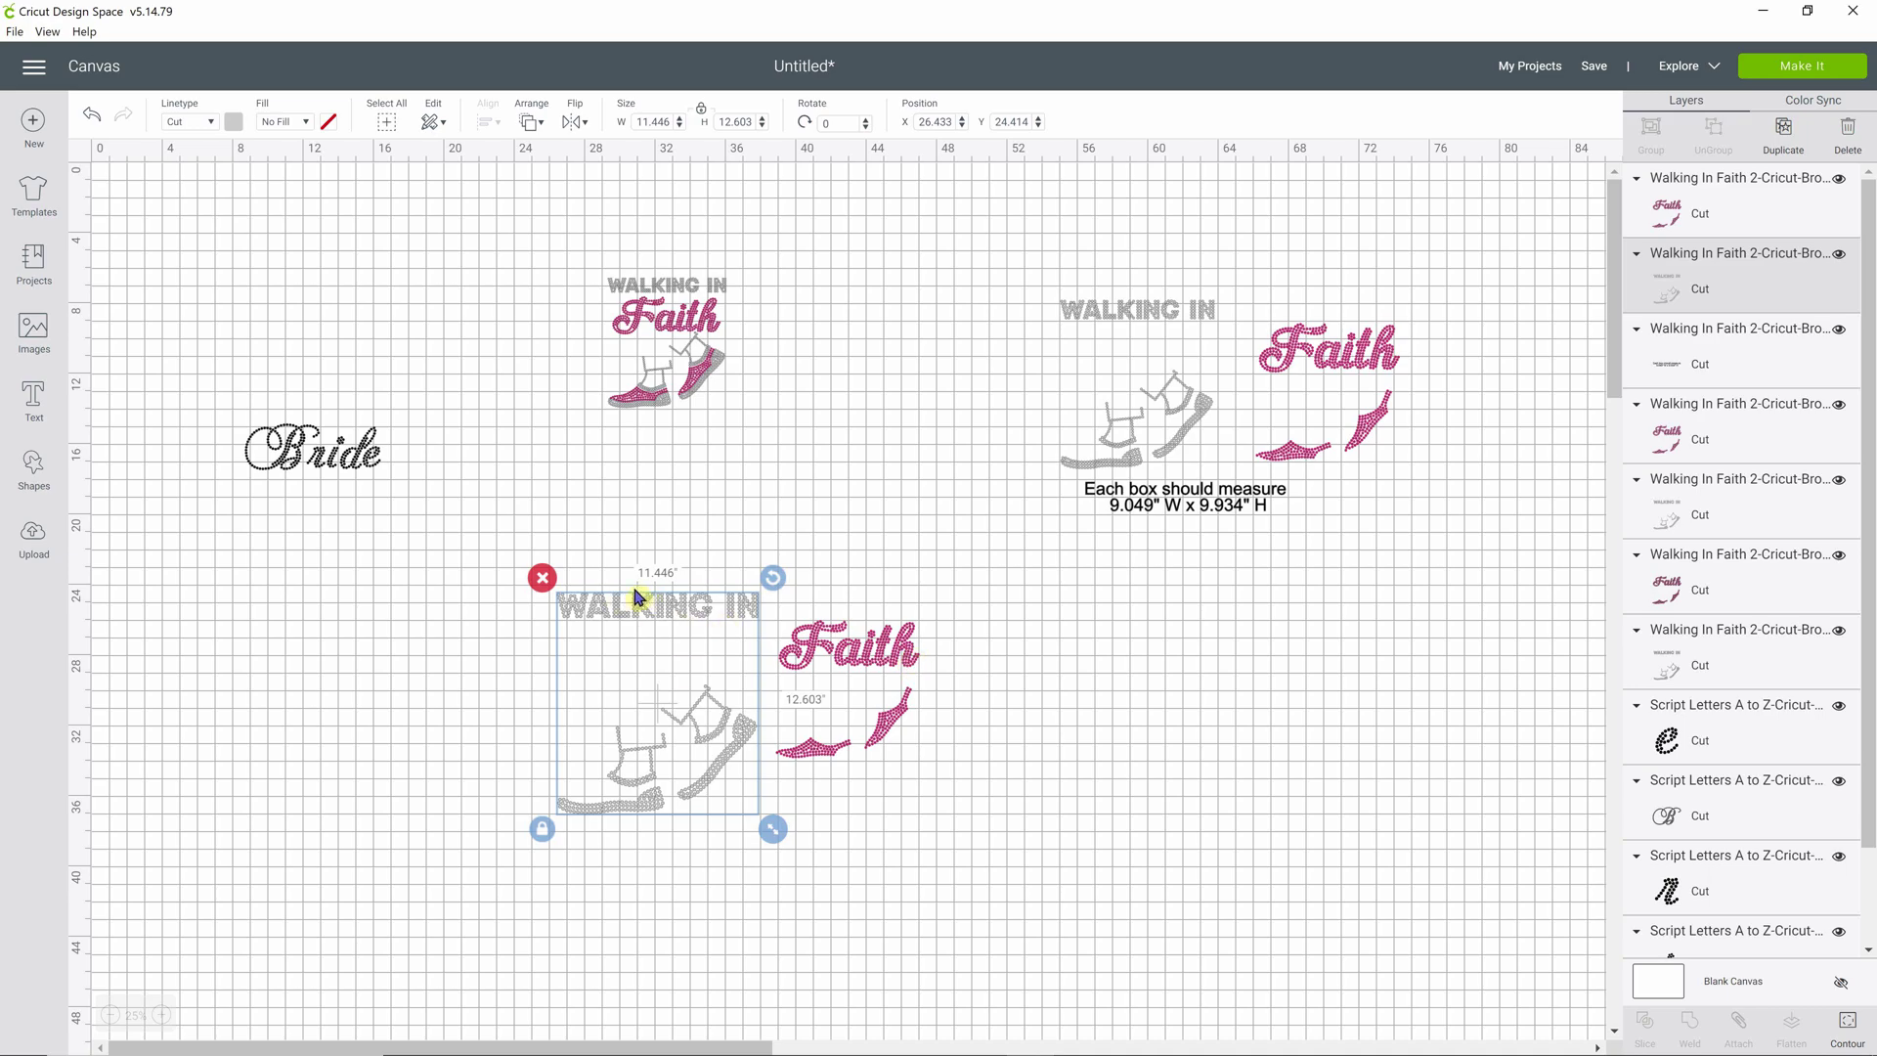
Compare the enlarged gray WALKING IN design with the upper gray one by placing it alongside and moving it back.
click(1199, 323)
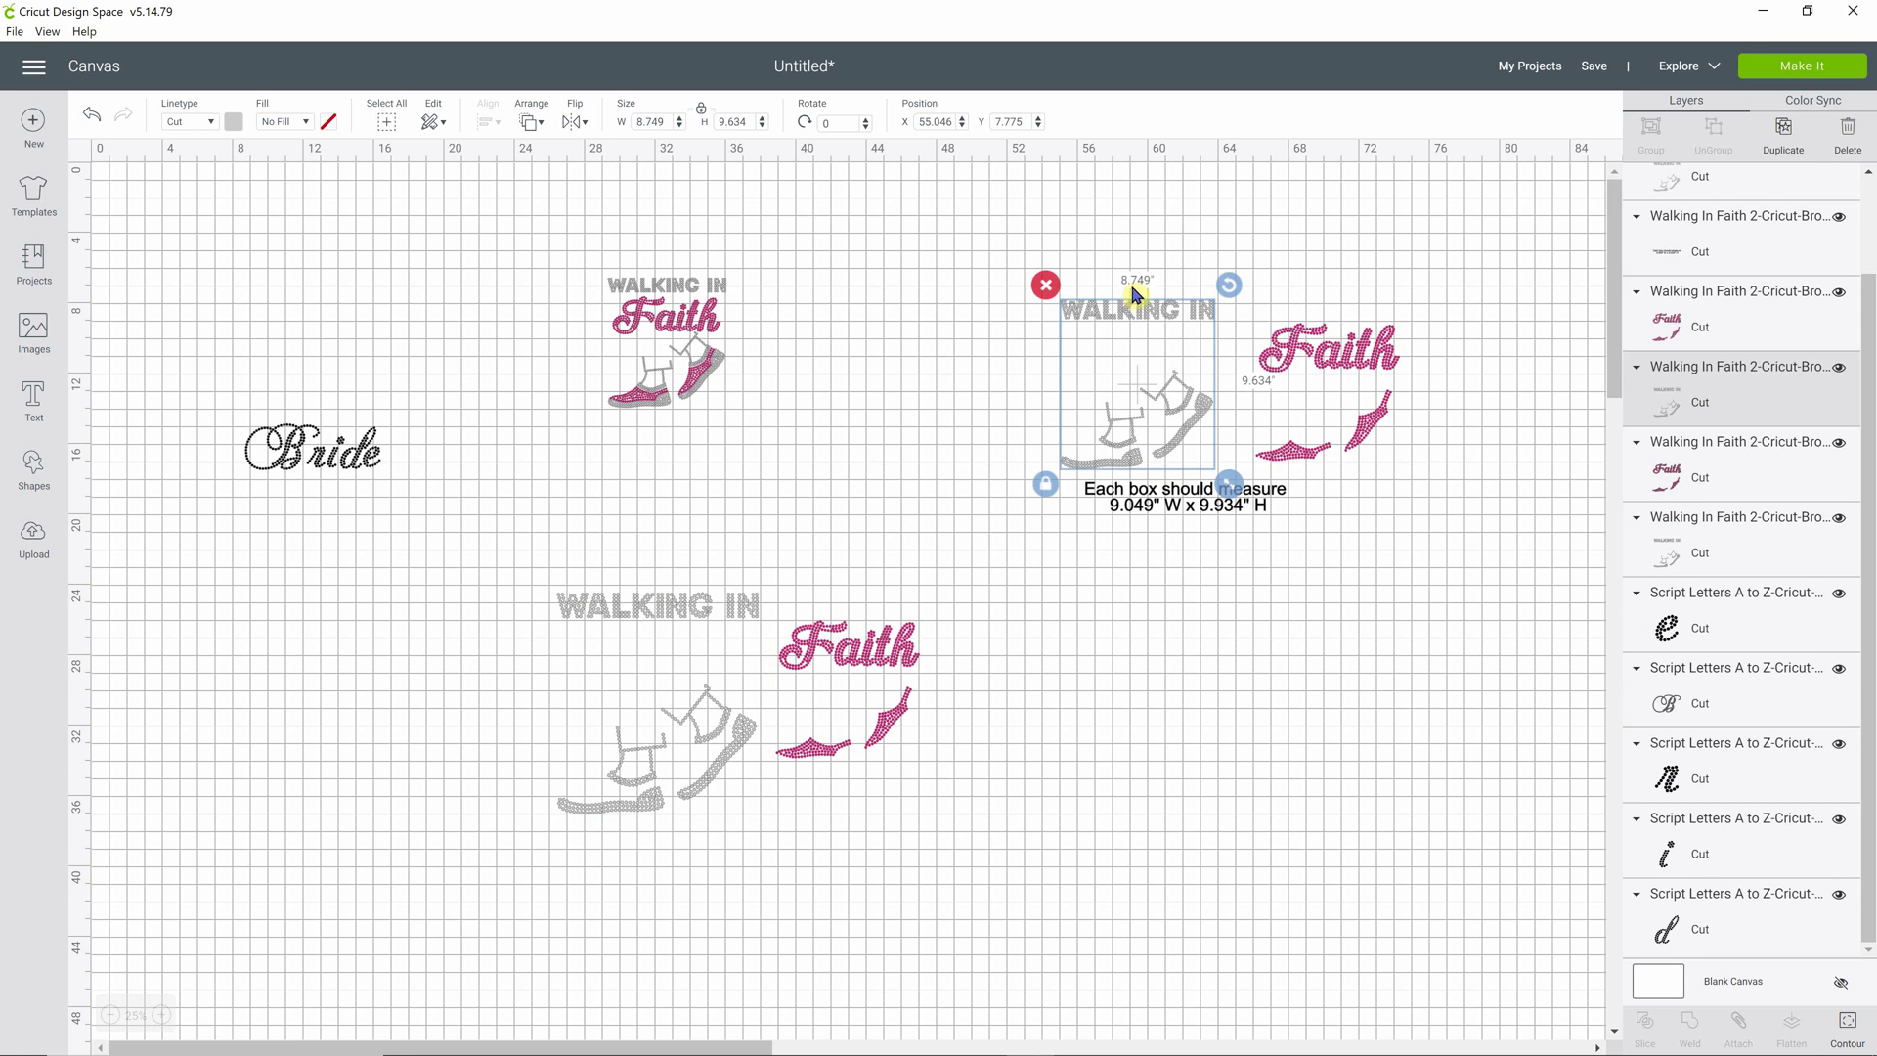
click(698, 626)
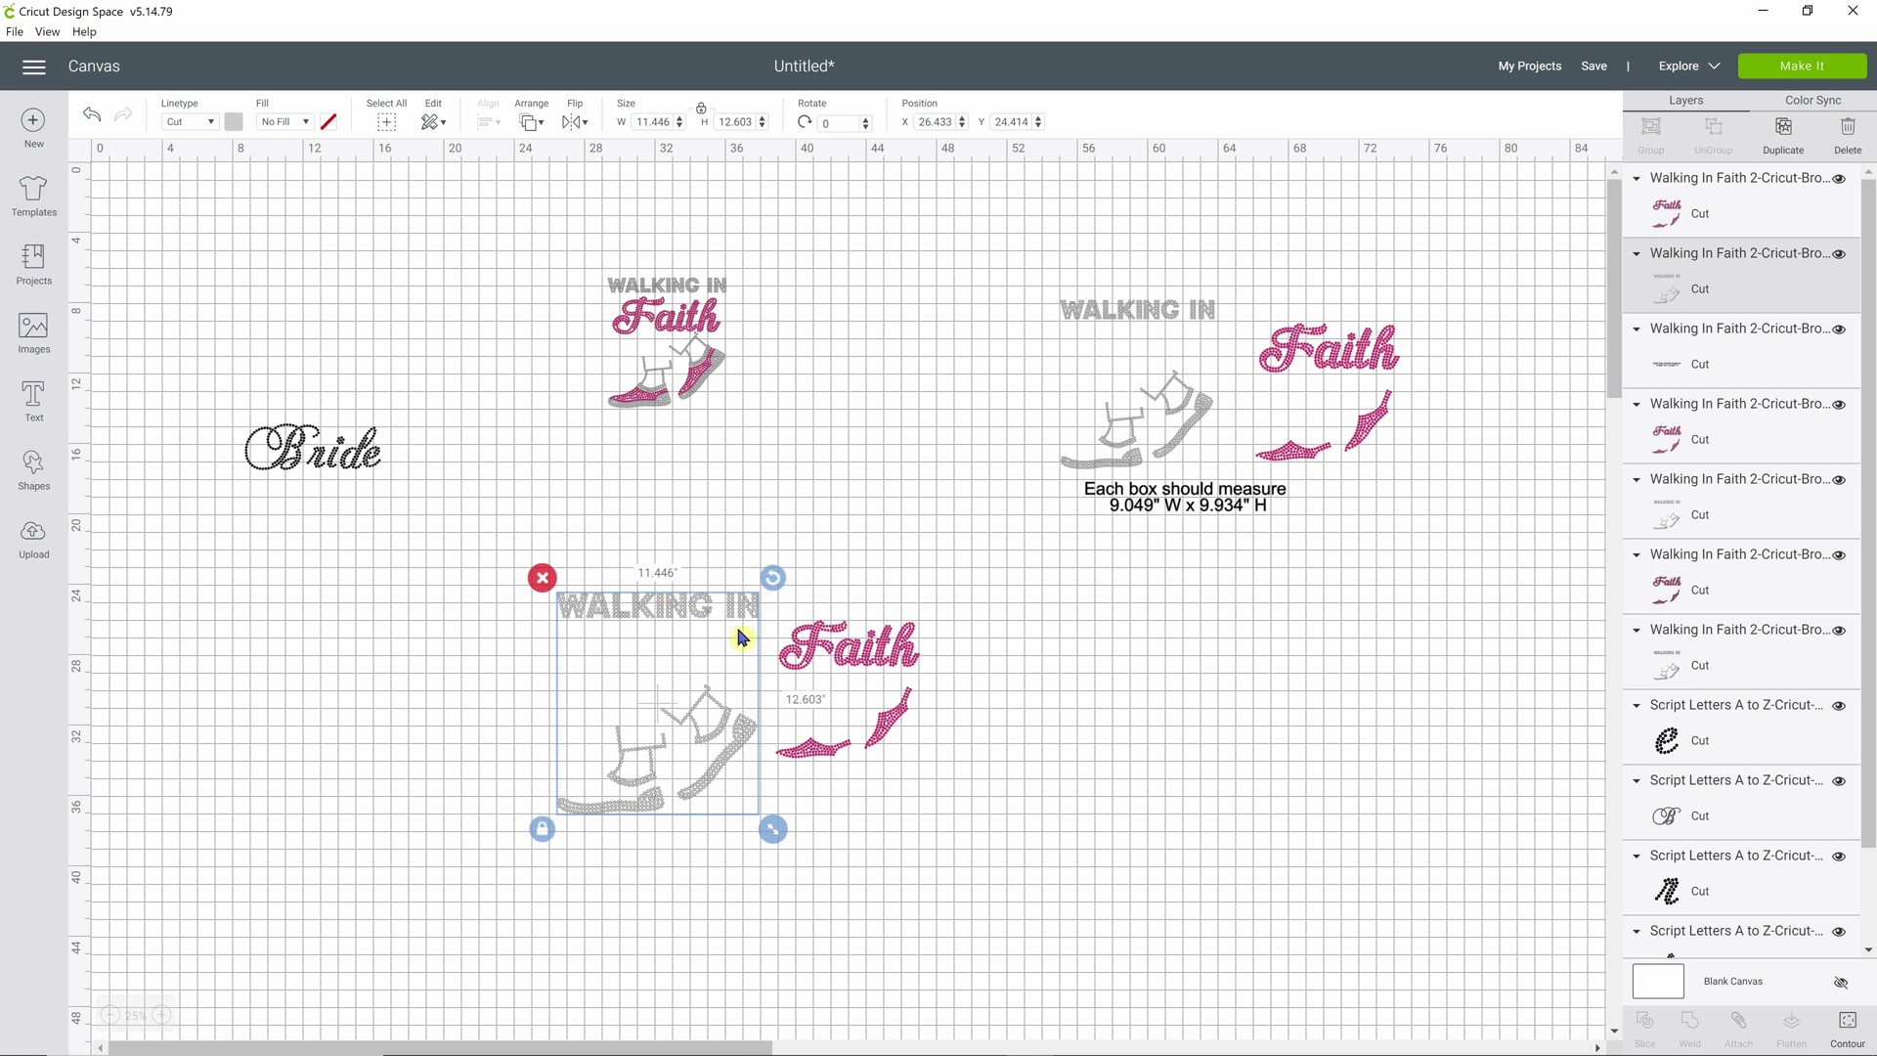
drag(740, 606, 1018, 307)
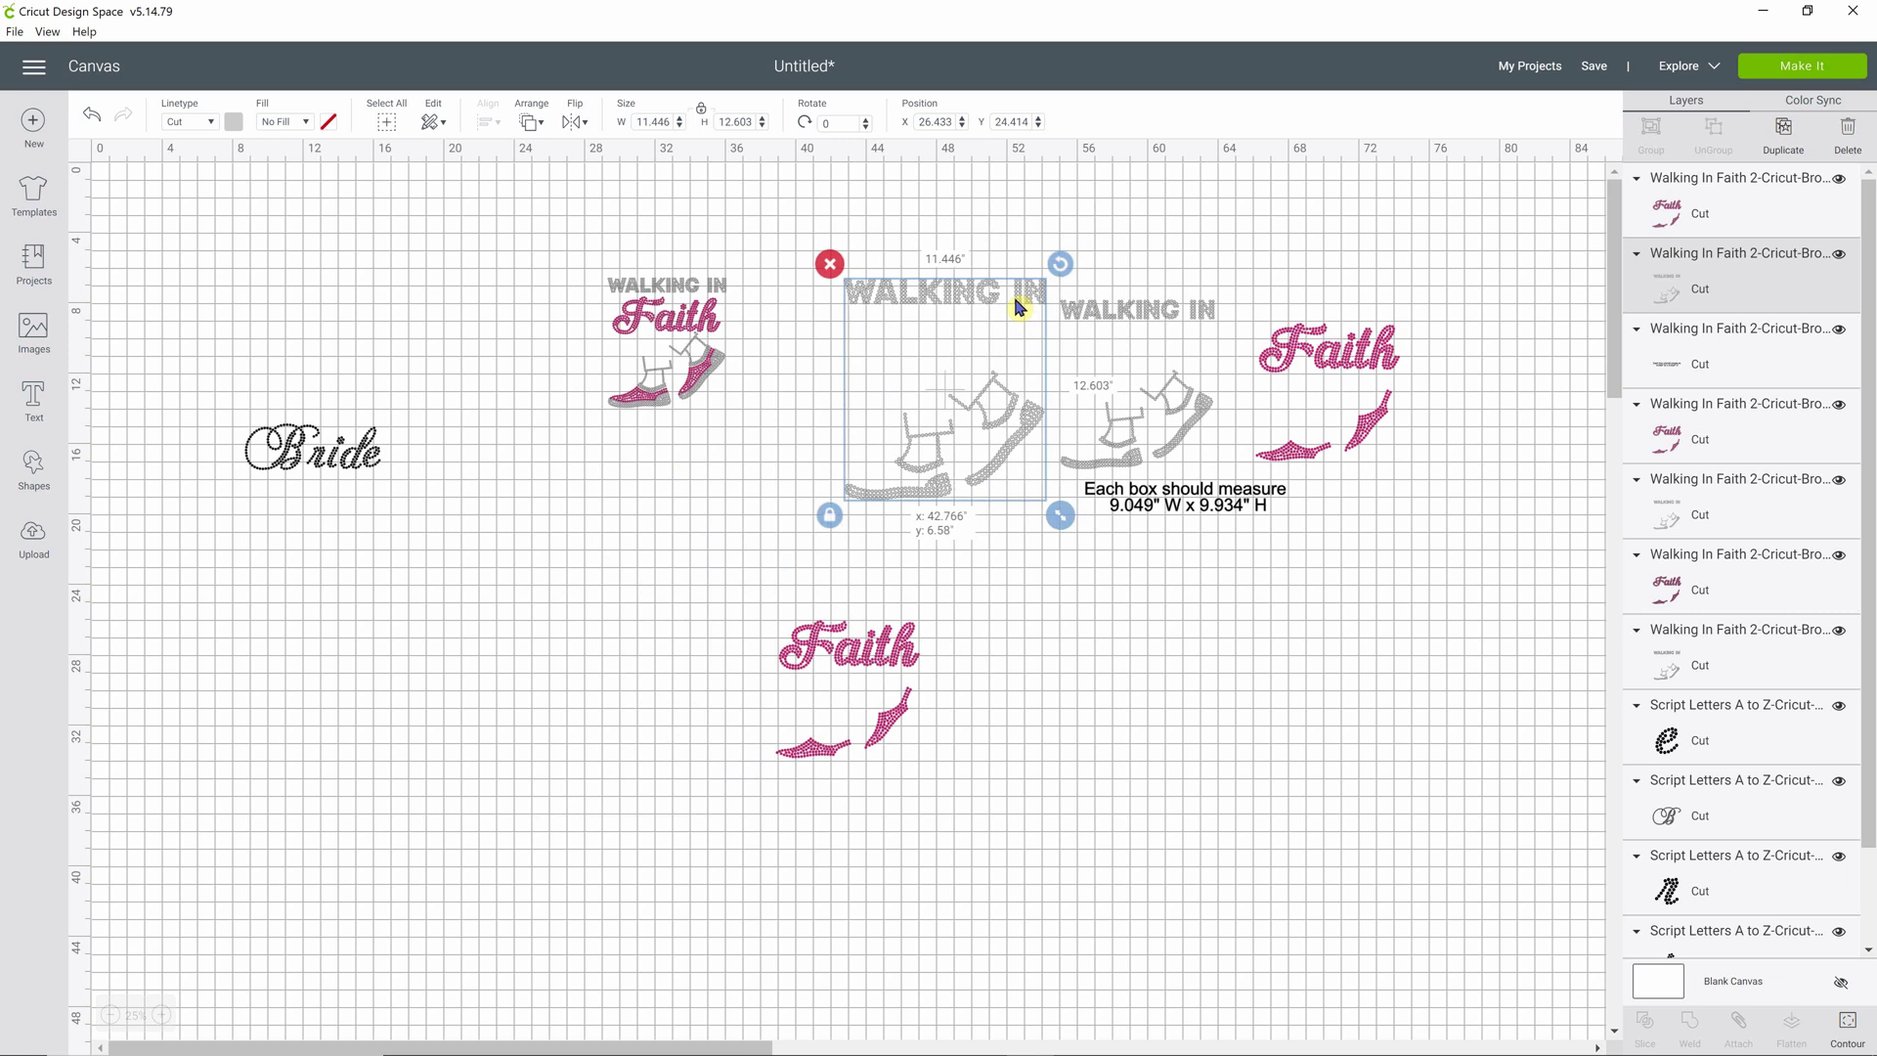
drag(1018, 307, 700, 634)
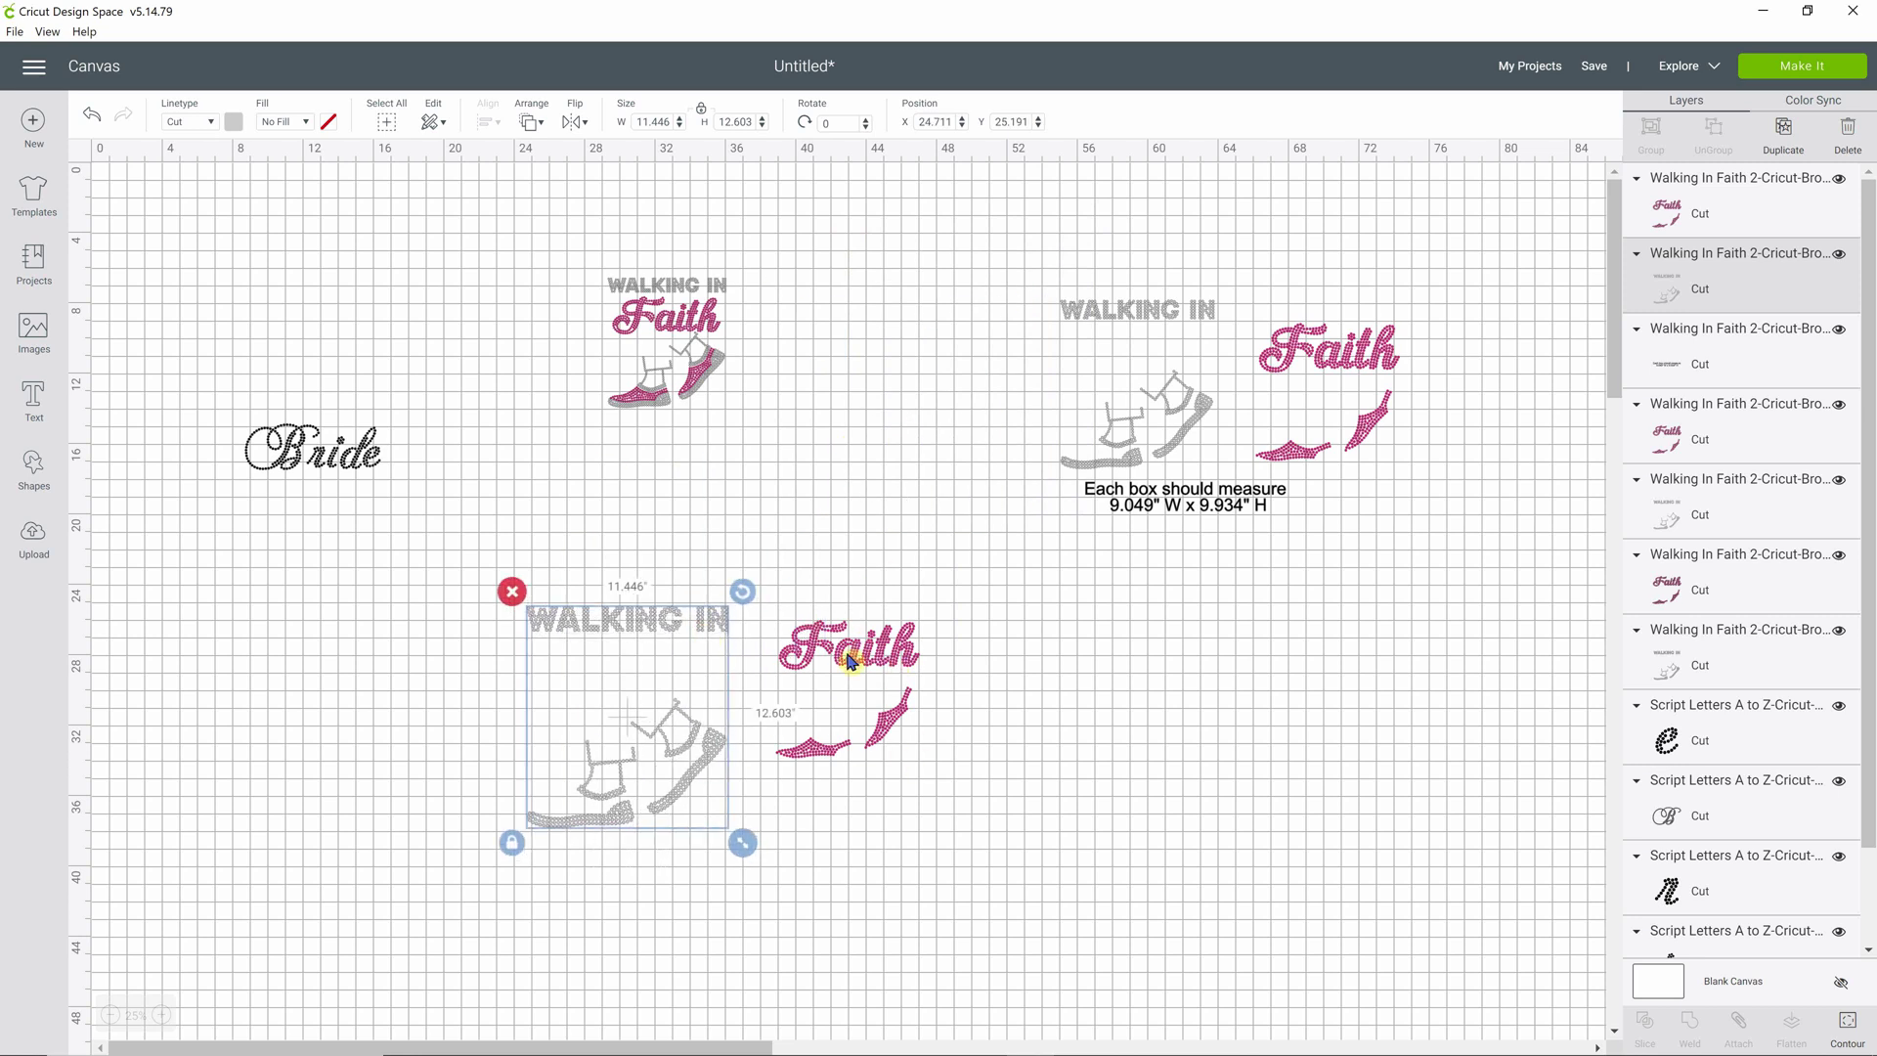
Move the lower gray WALKING IN and pink Faith designs together beneath the template with the "Each box should measure" caption.
drag(850, 663, 892, 700)
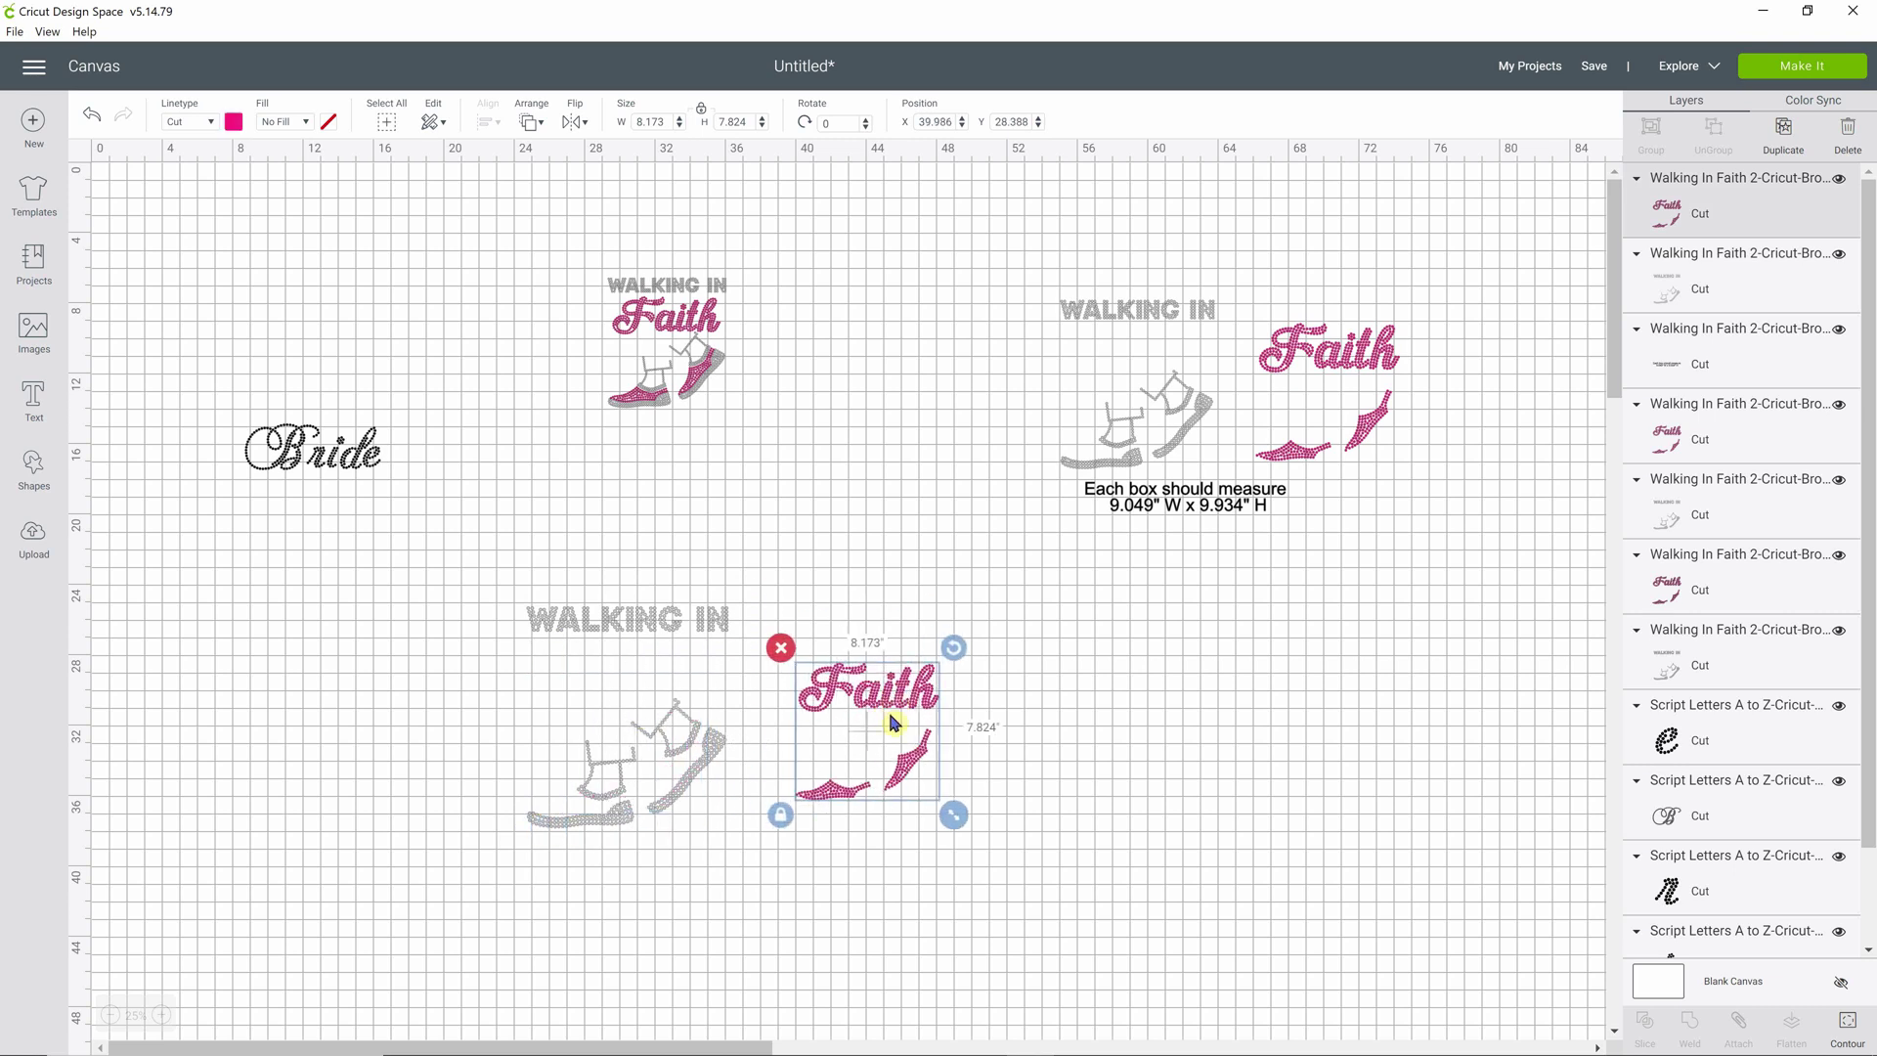
click(517, 525)
drag(453, 545, 1054, 892)
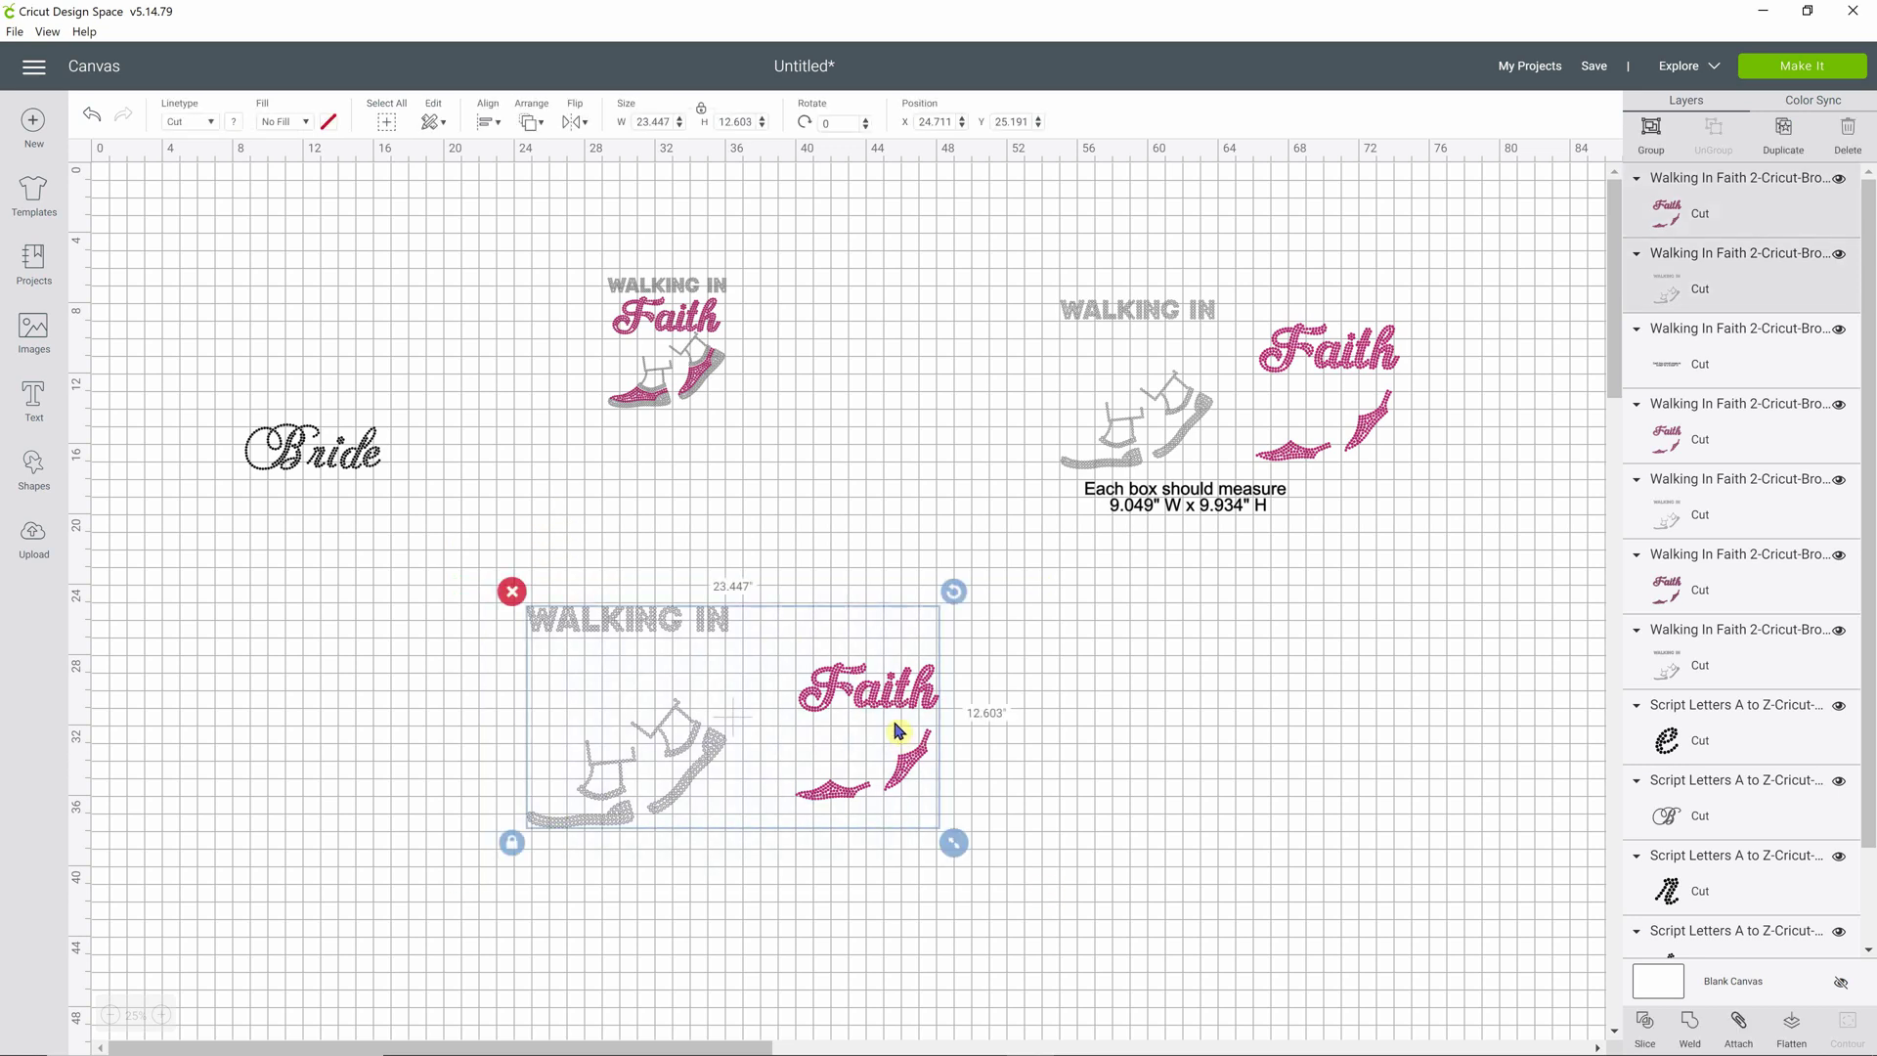
drag(877, 702, 1379, 685)
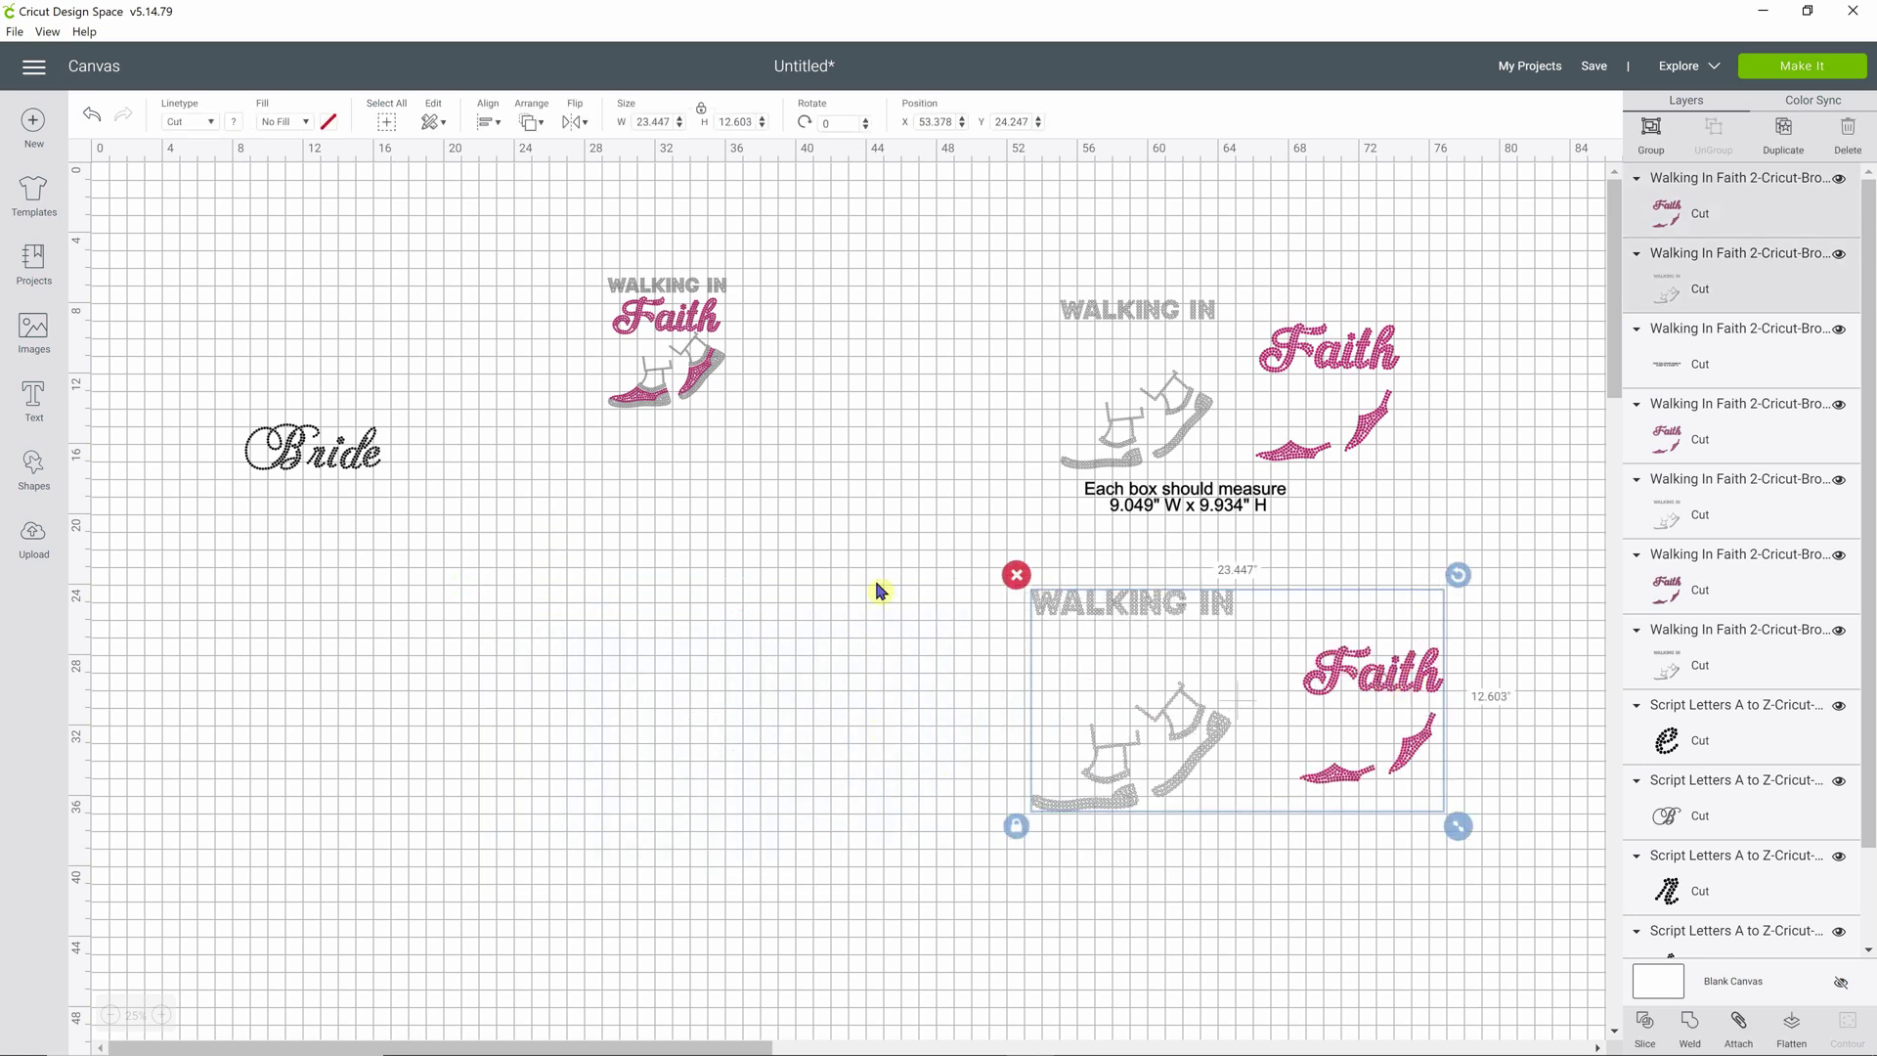
Move all the Bride letters together into the empty area below the assembled Walking In Faith design.
click(229, 407)
click(286, 455)
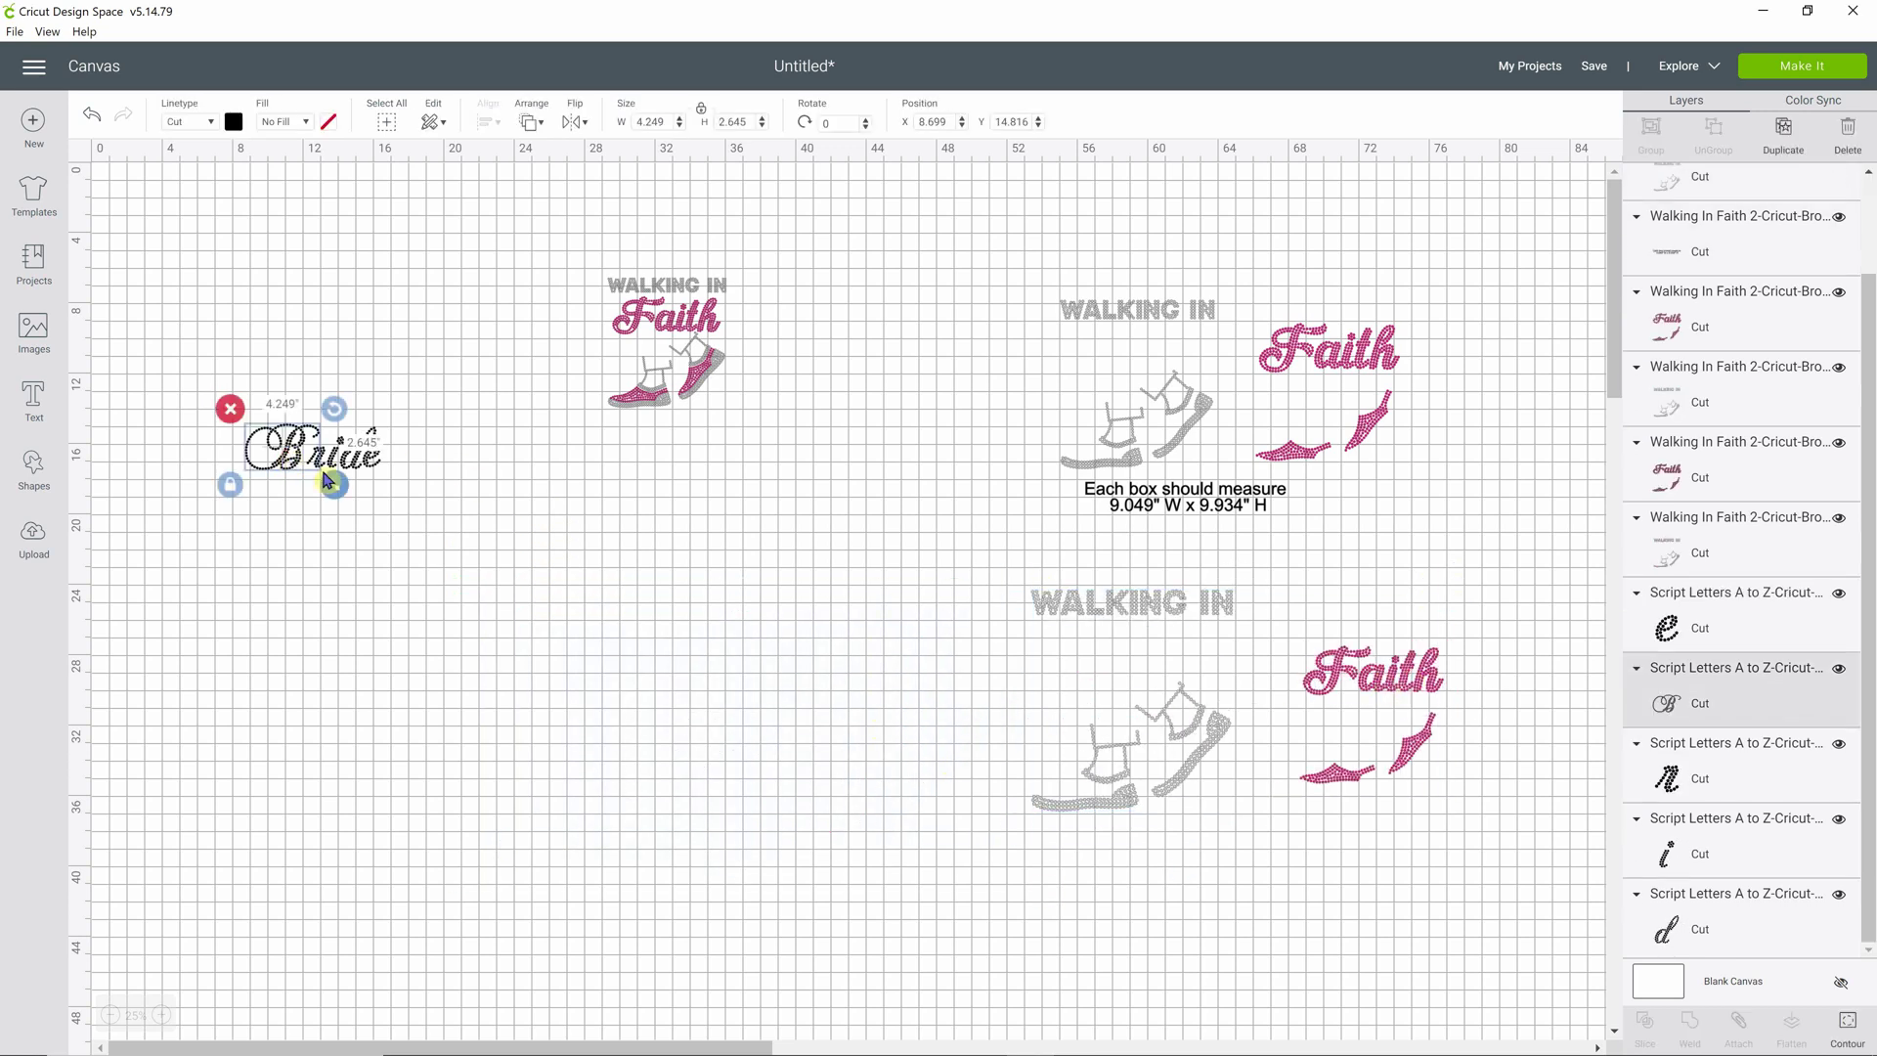
click(442, 465)
drag(432, 406, 226, 511)
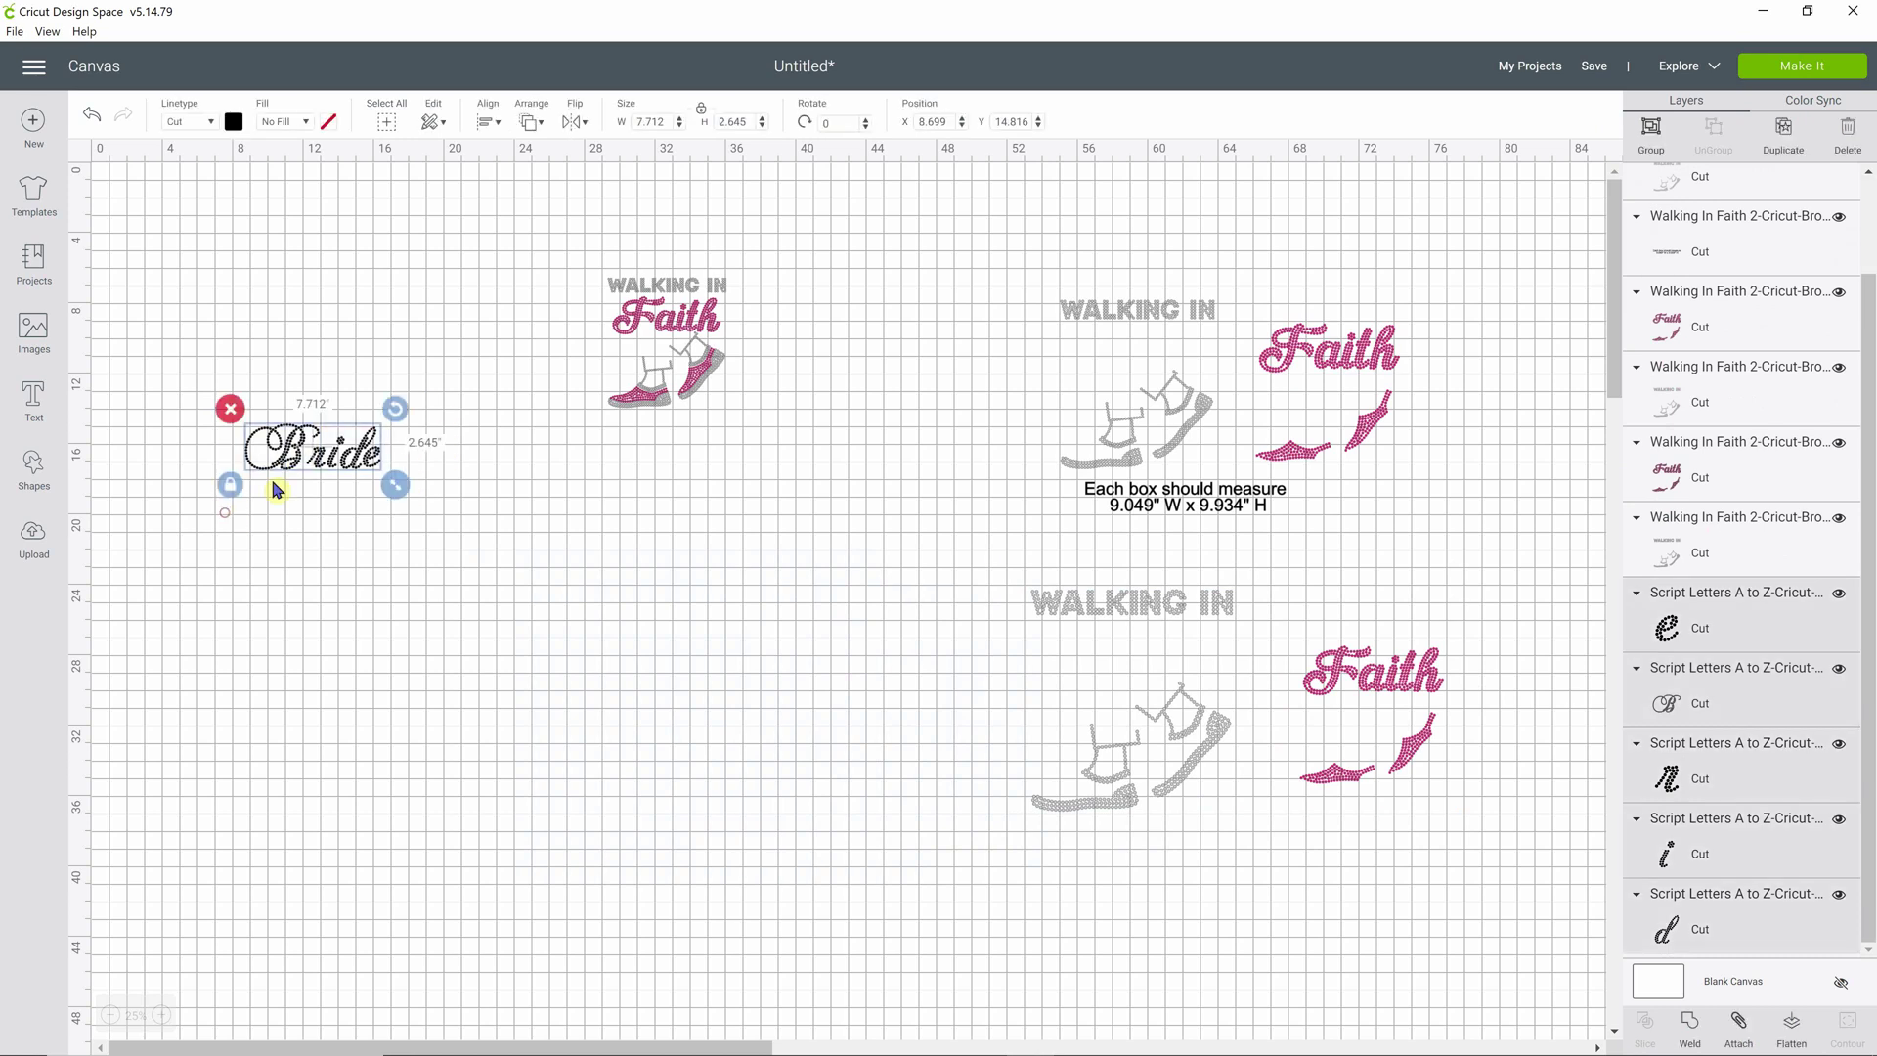
drag(340, 462, 565, 658)
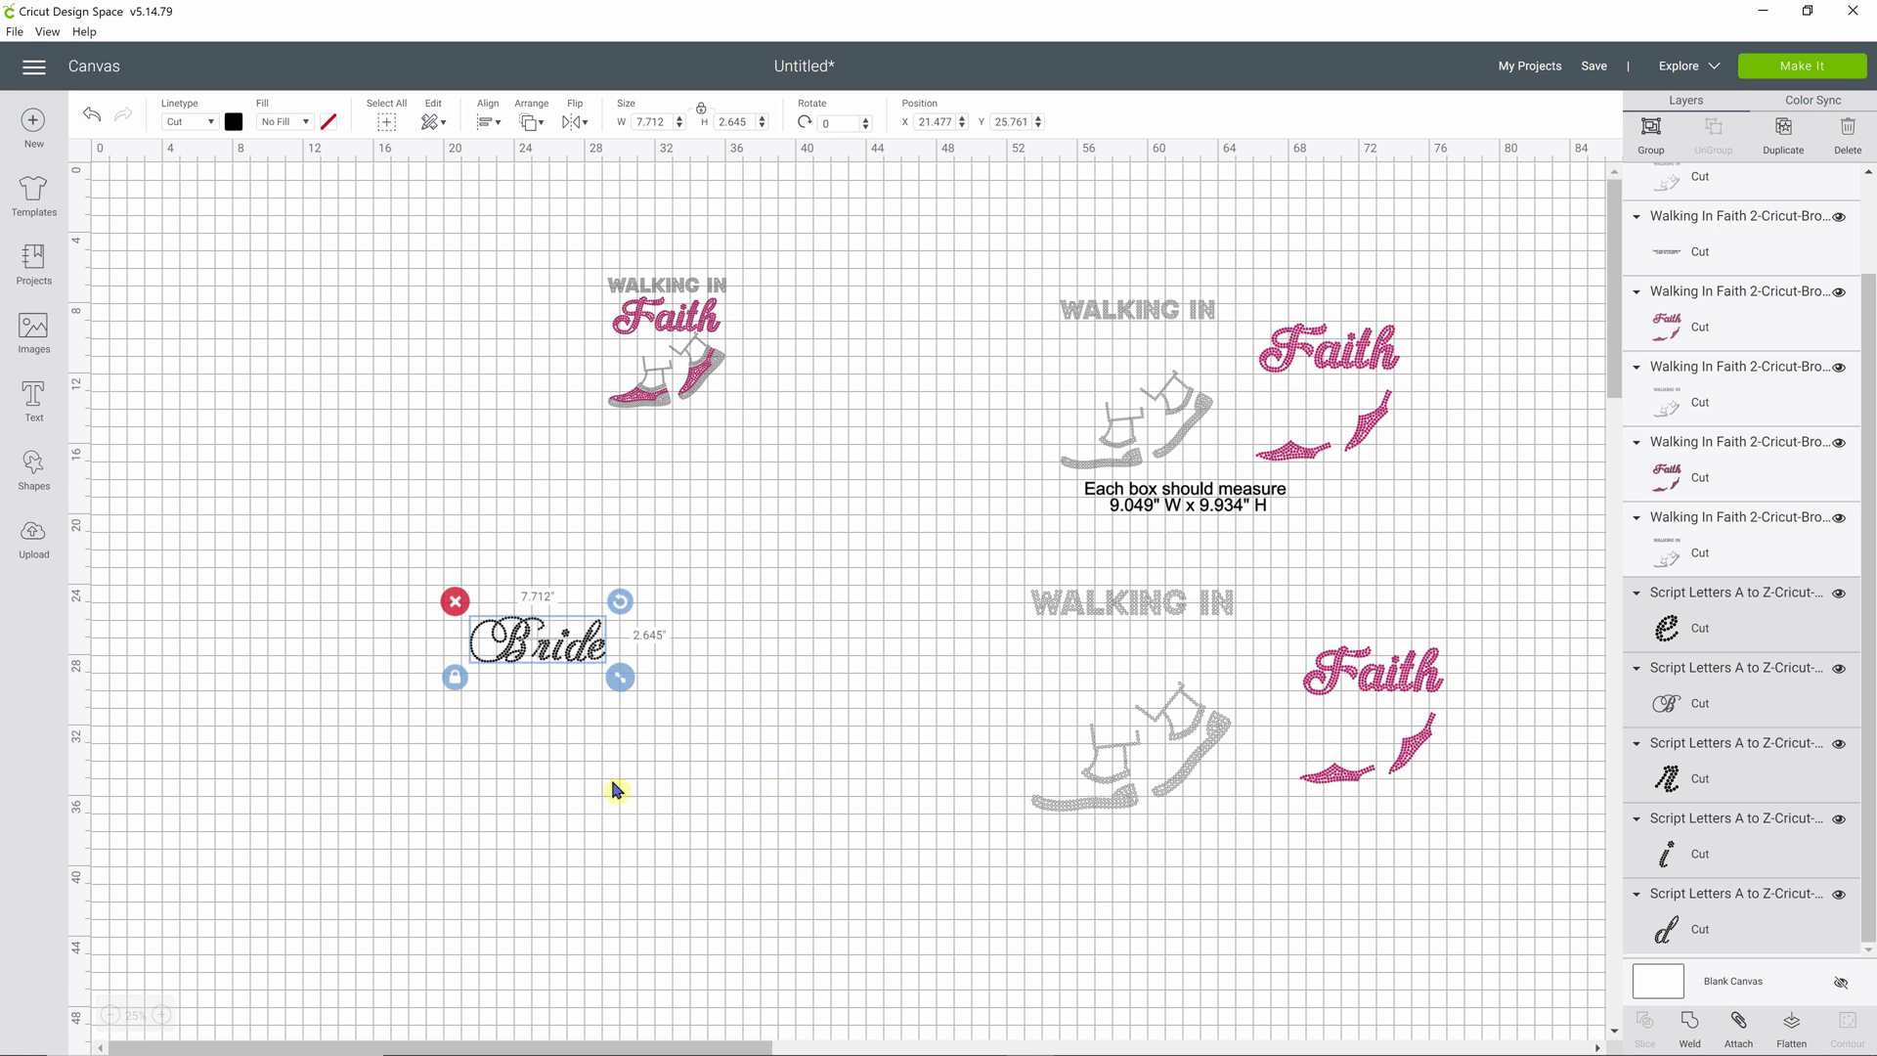
Insert the uploaded Script Letters A to Z alphabet, place it below the Bride lettering and delete it again.
click(33, 538)
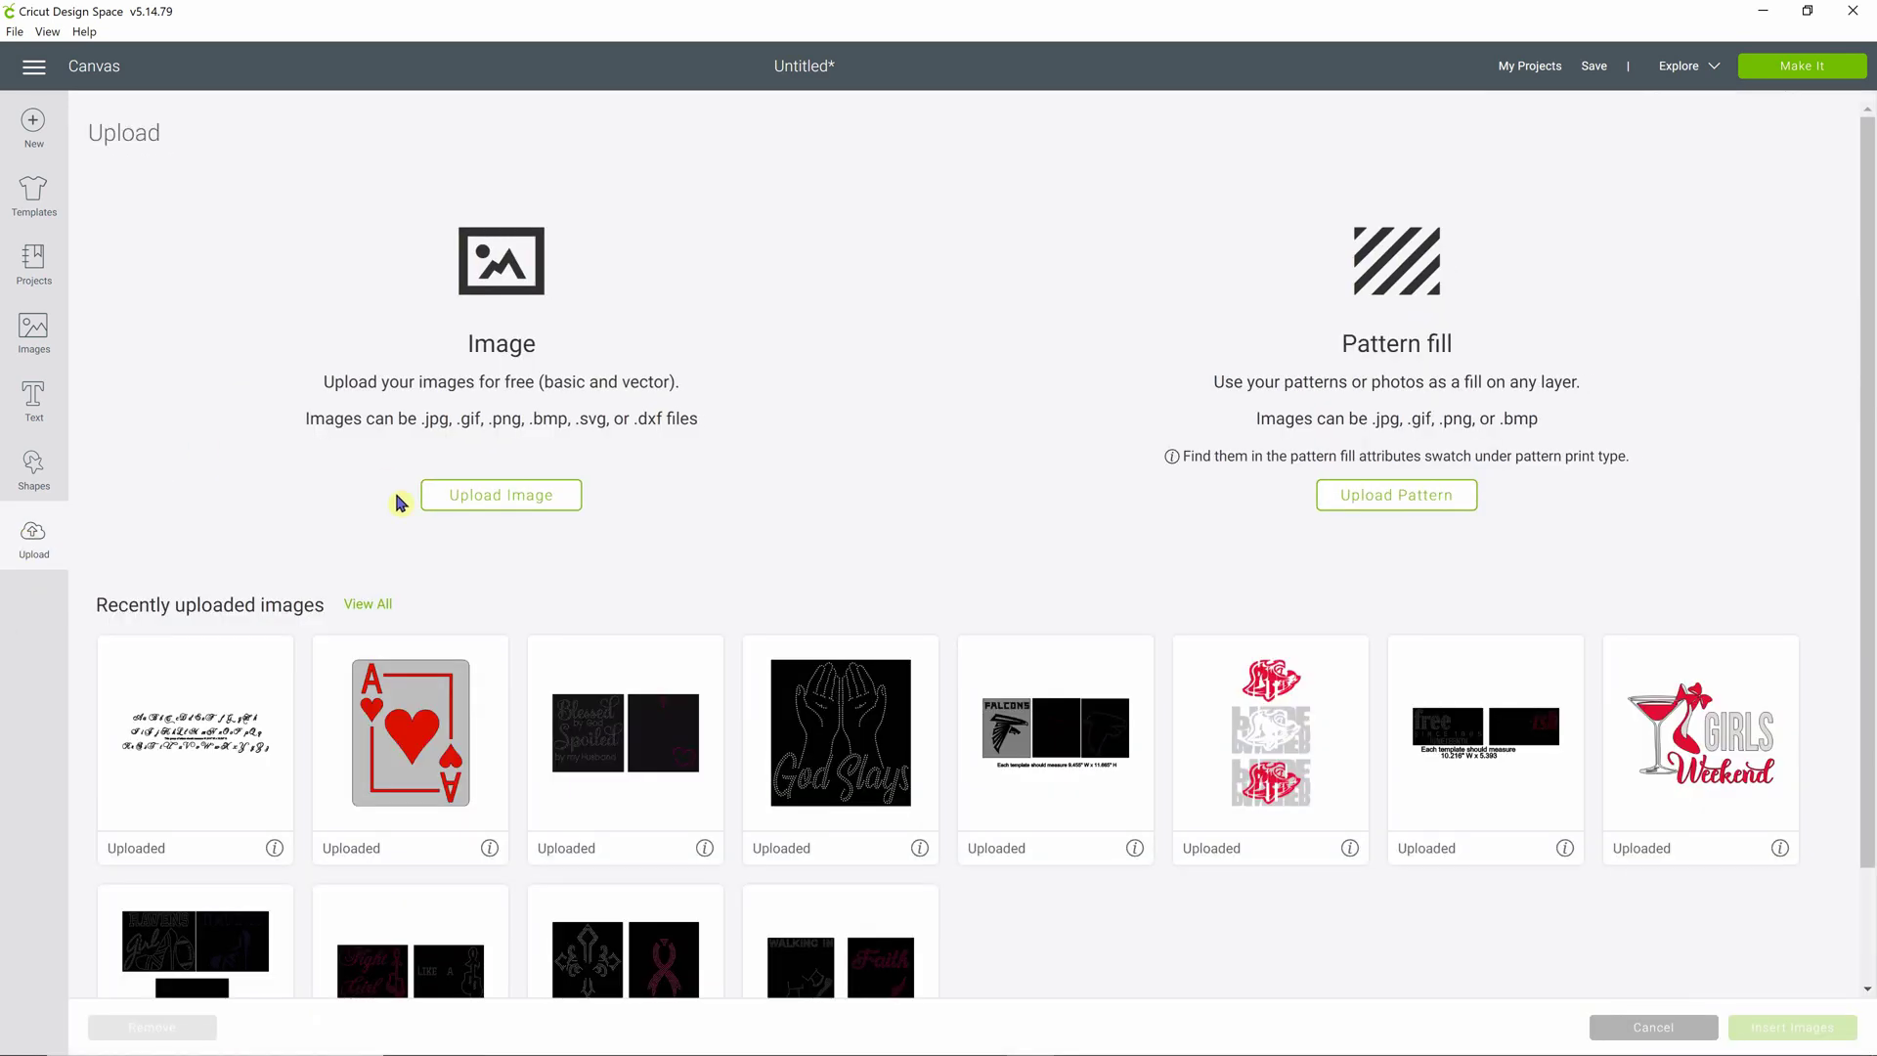
click(235, 723)
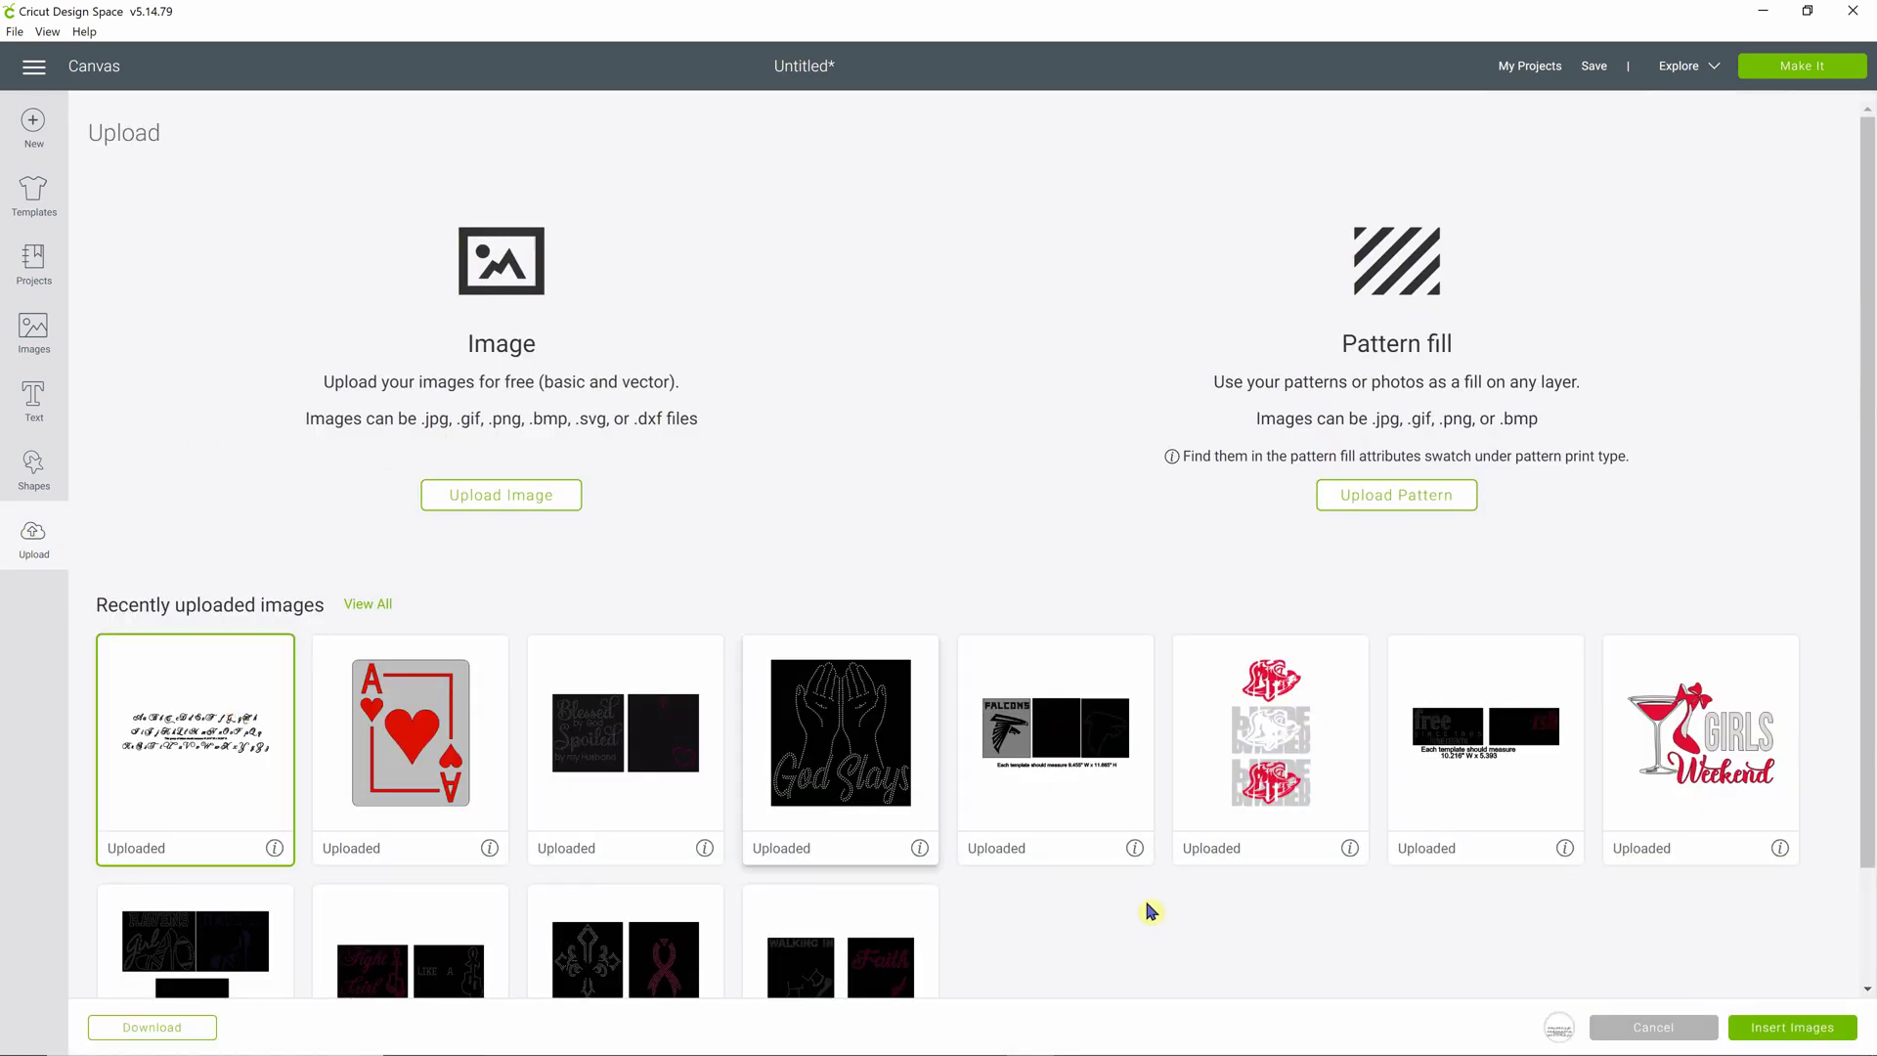
click(1775, 1034)
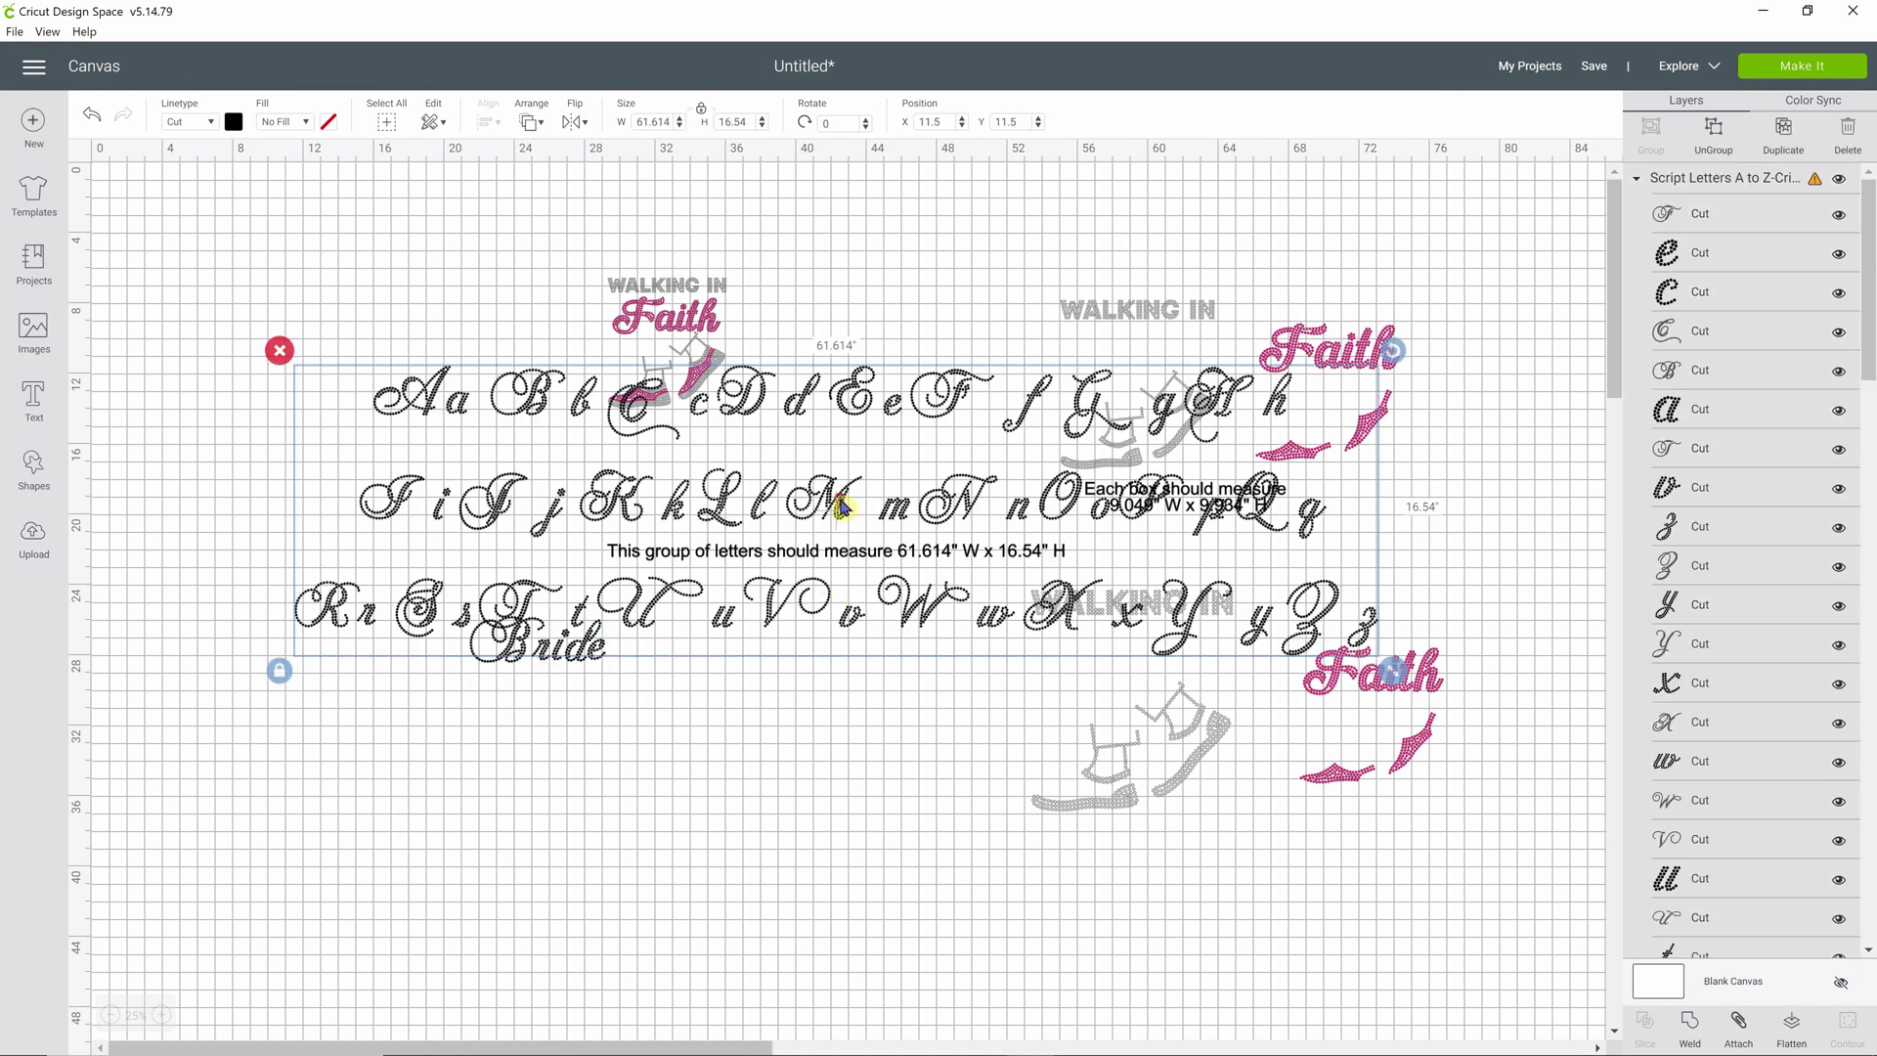
drag(841, 508, 663, 888)
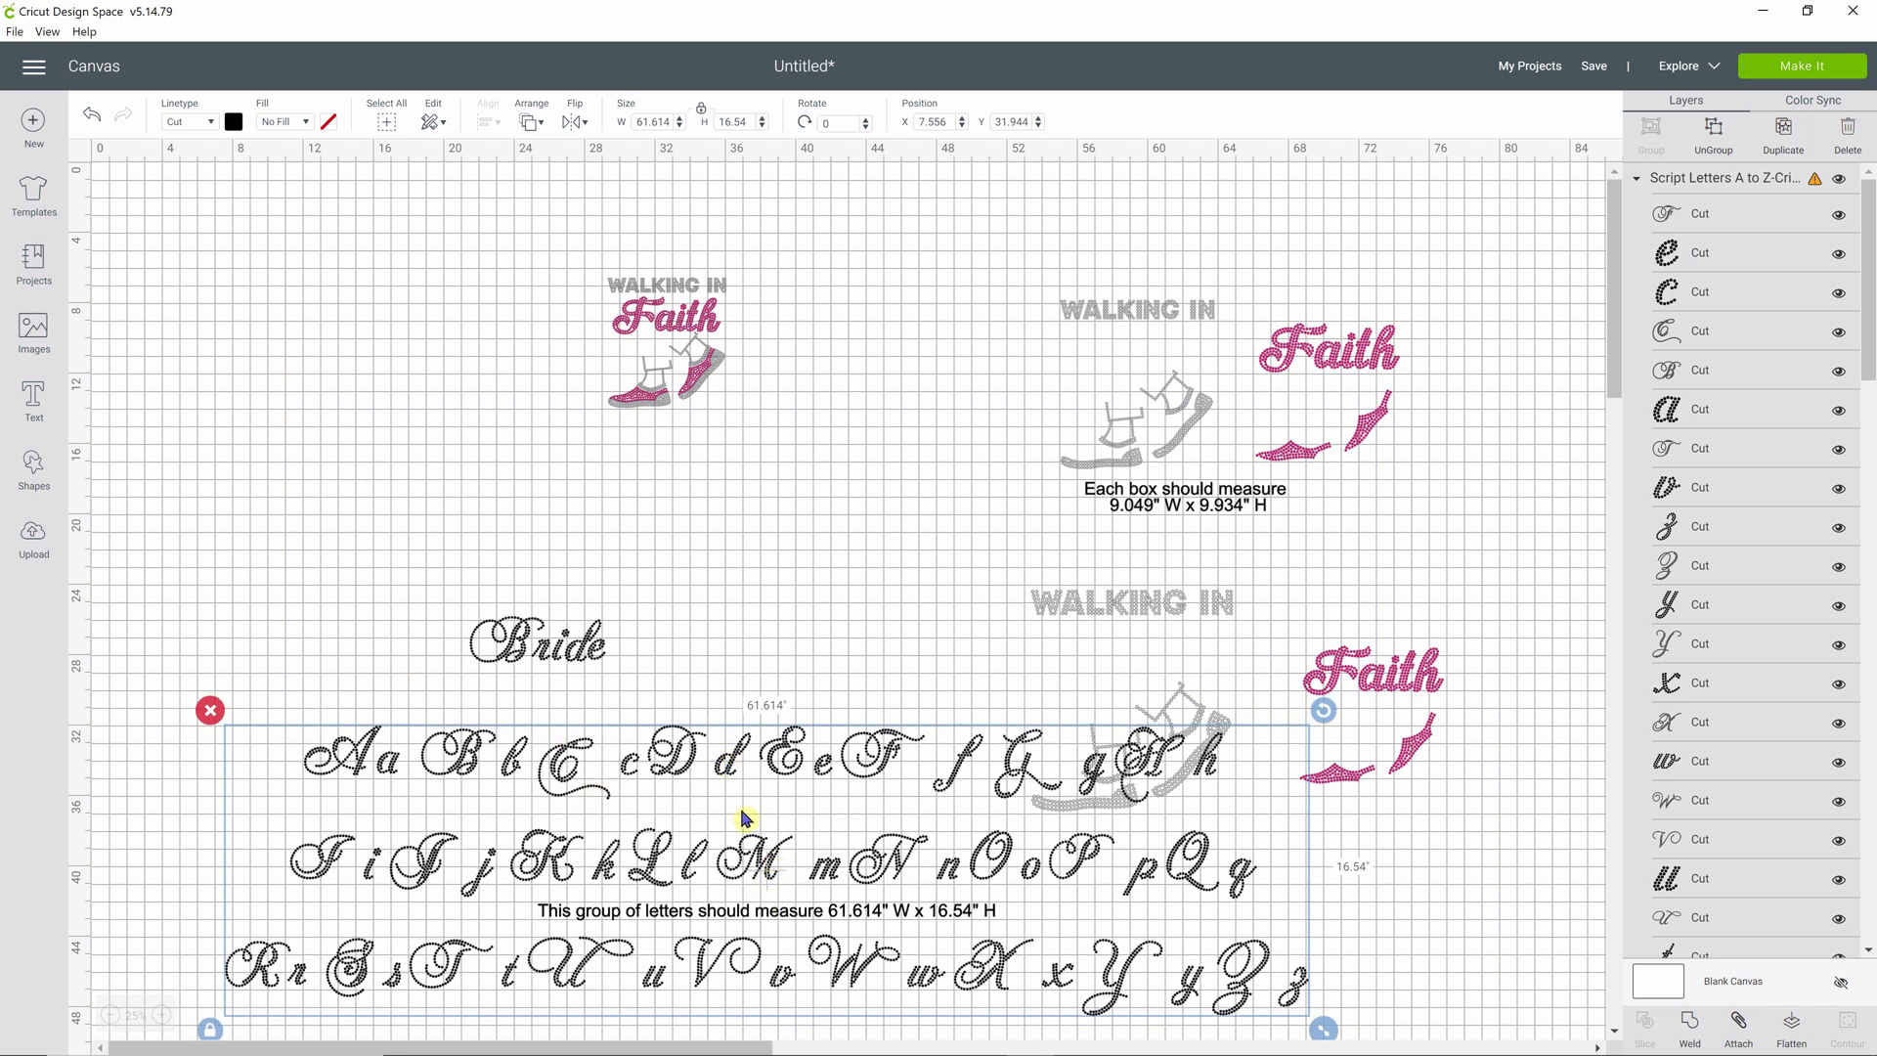
key(Delete)
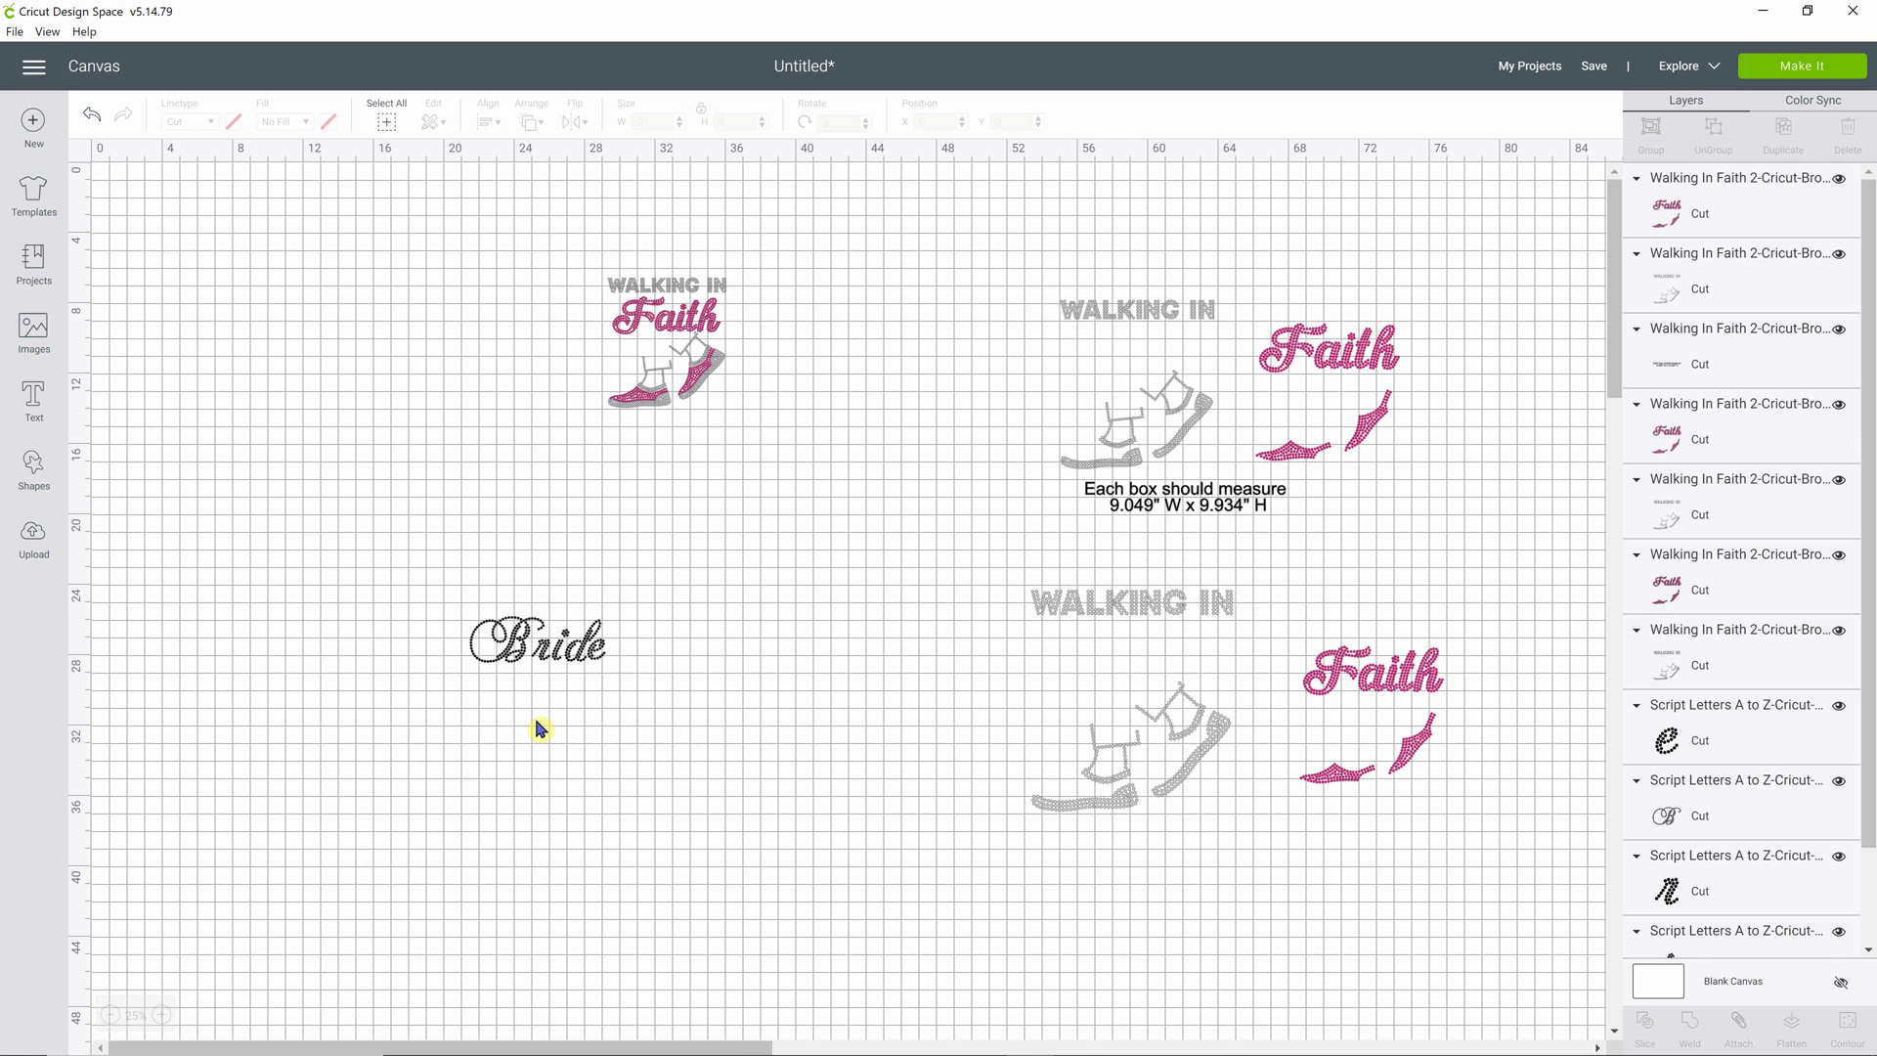
Move the whole Bride lettering to the upper-left corner of the canvas, at about X 0.643, Y 0.872.
click(160, 1016)
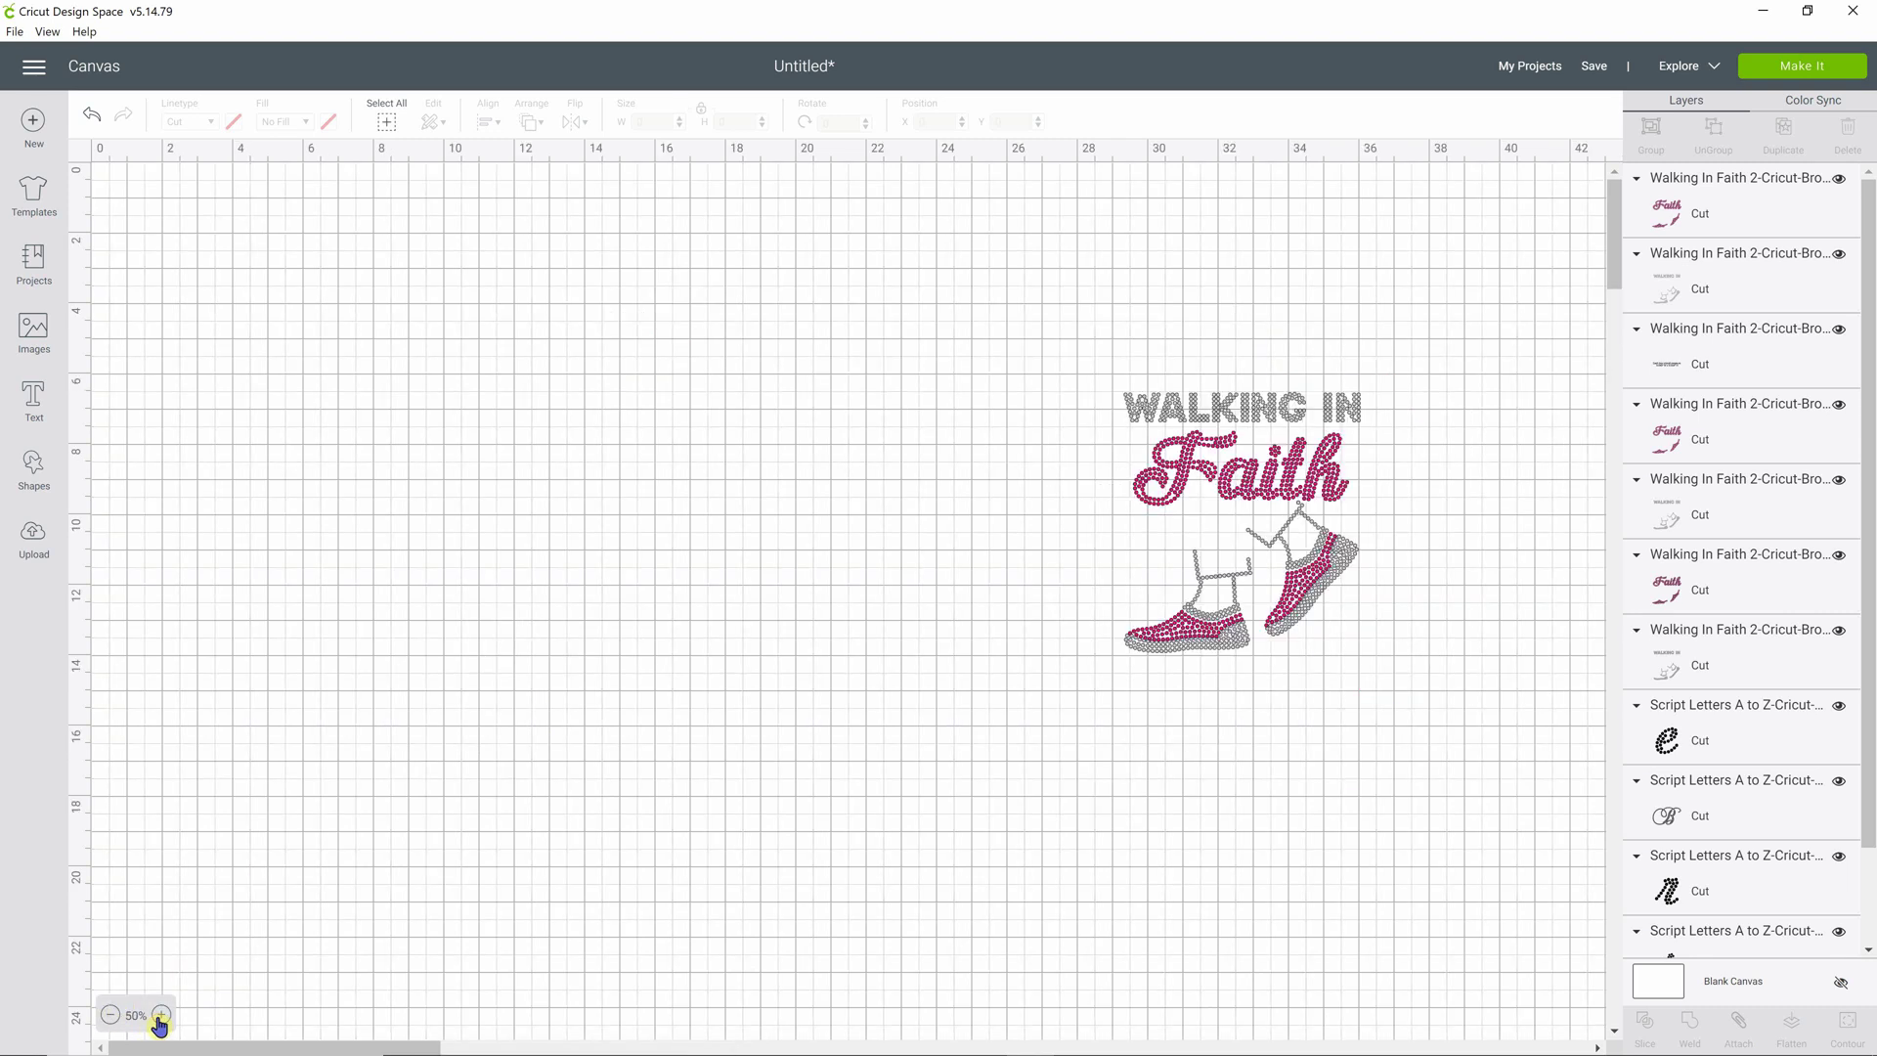
click(160, 1015)
scroll(782, 587, down, 3)
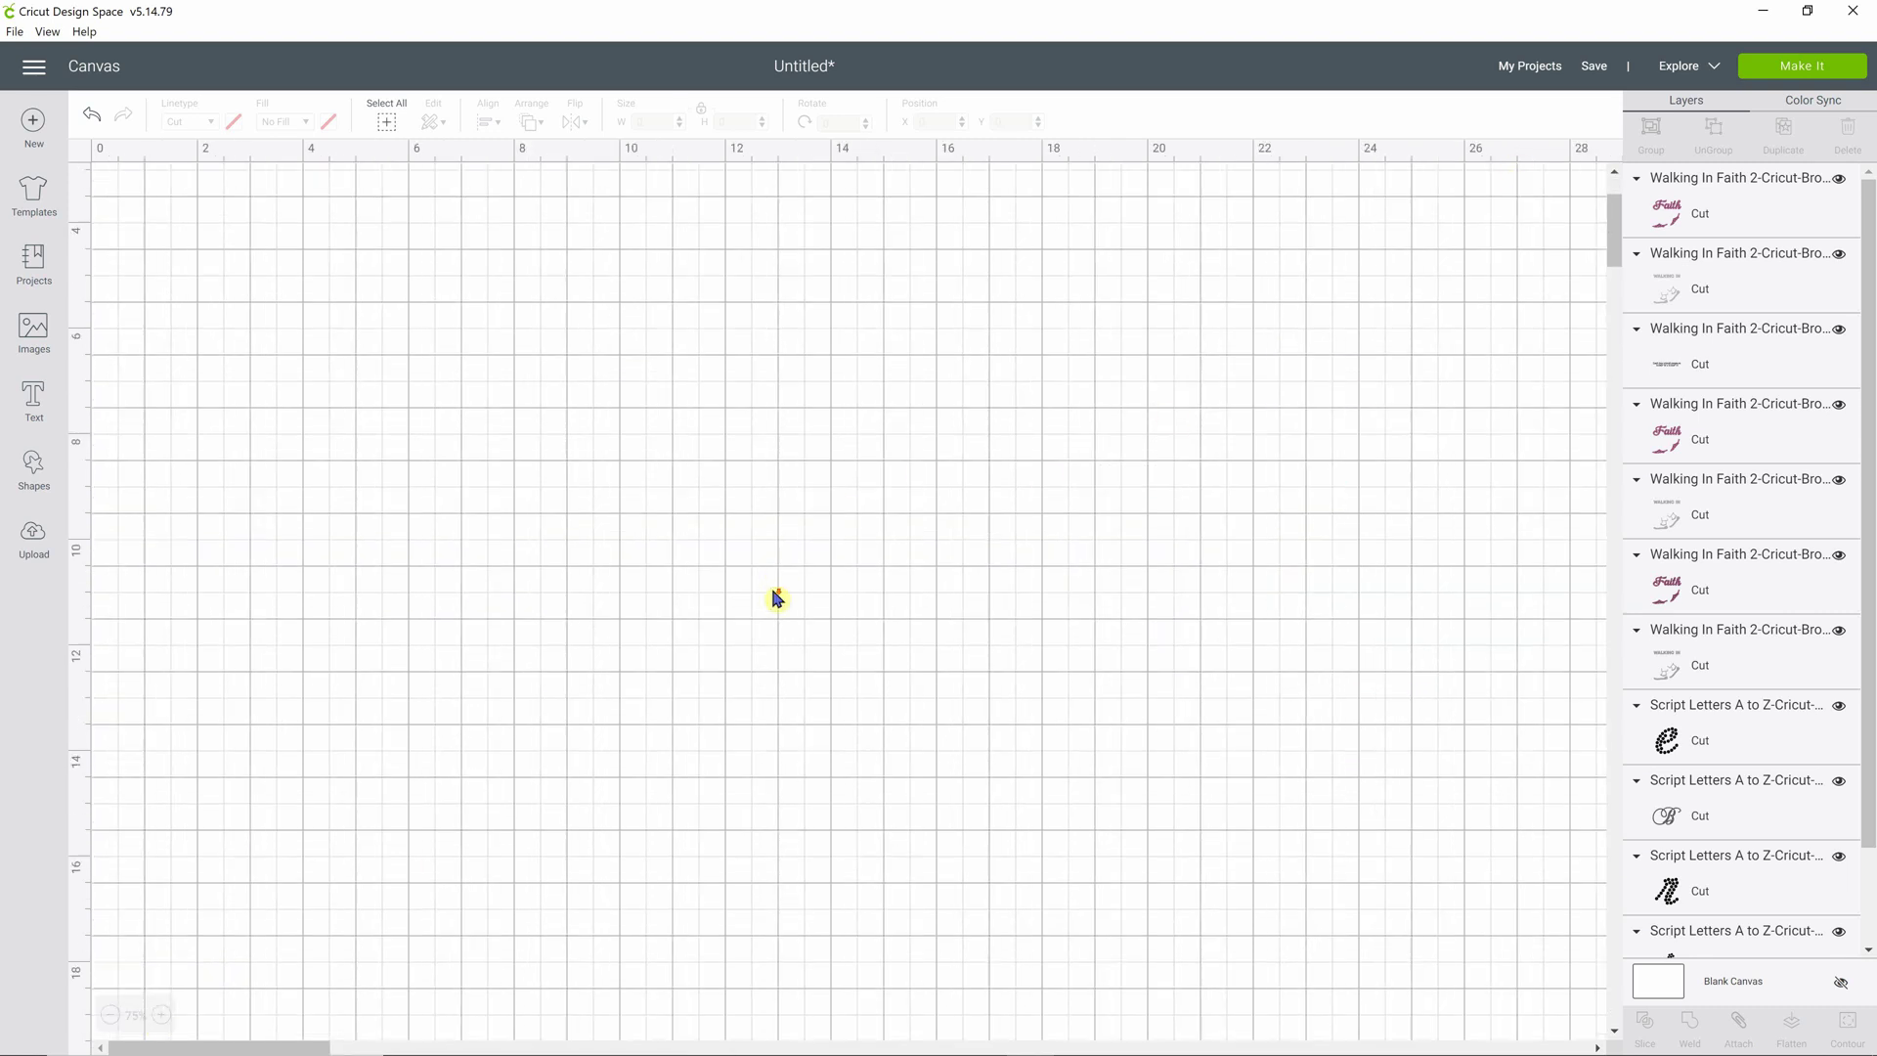
scroll(760, 655, up, 3)
click(111, 1016)
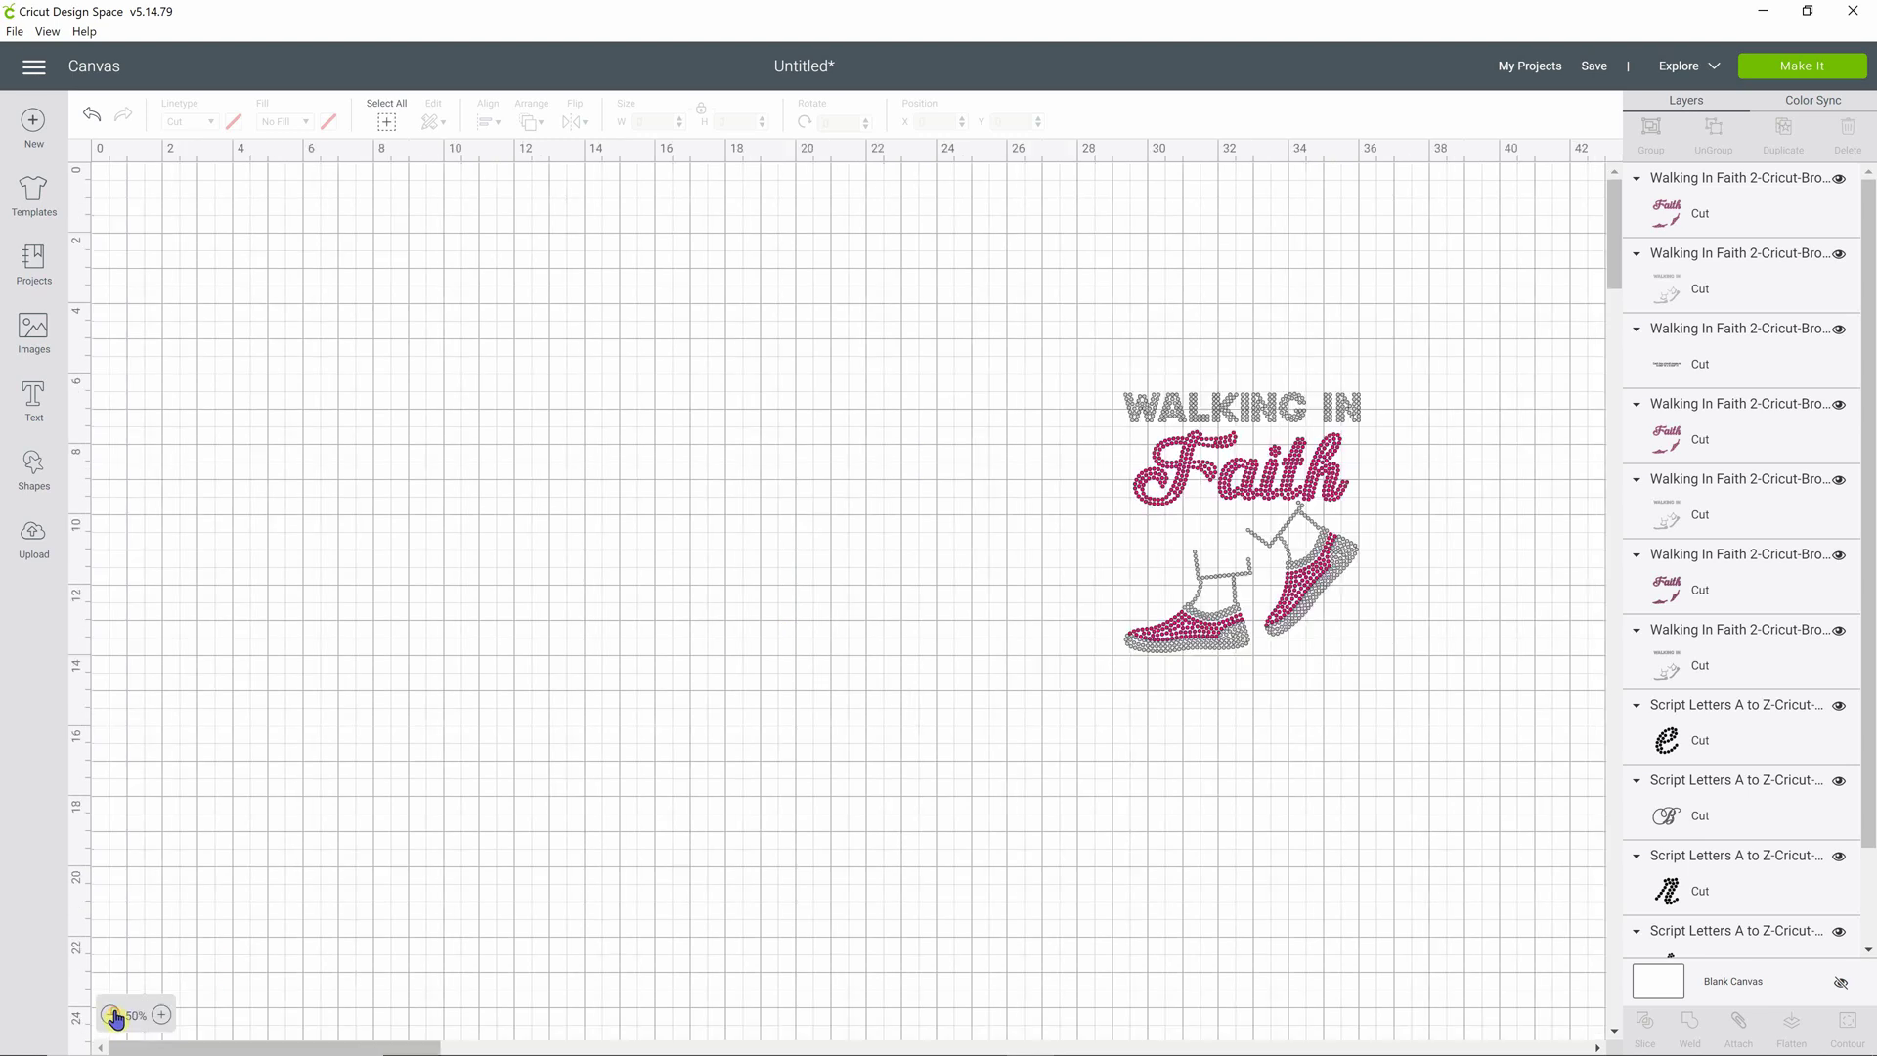
click(111, 1016)
drag(412, 581, 645, 720)
drag(585, 665, 229, 226)
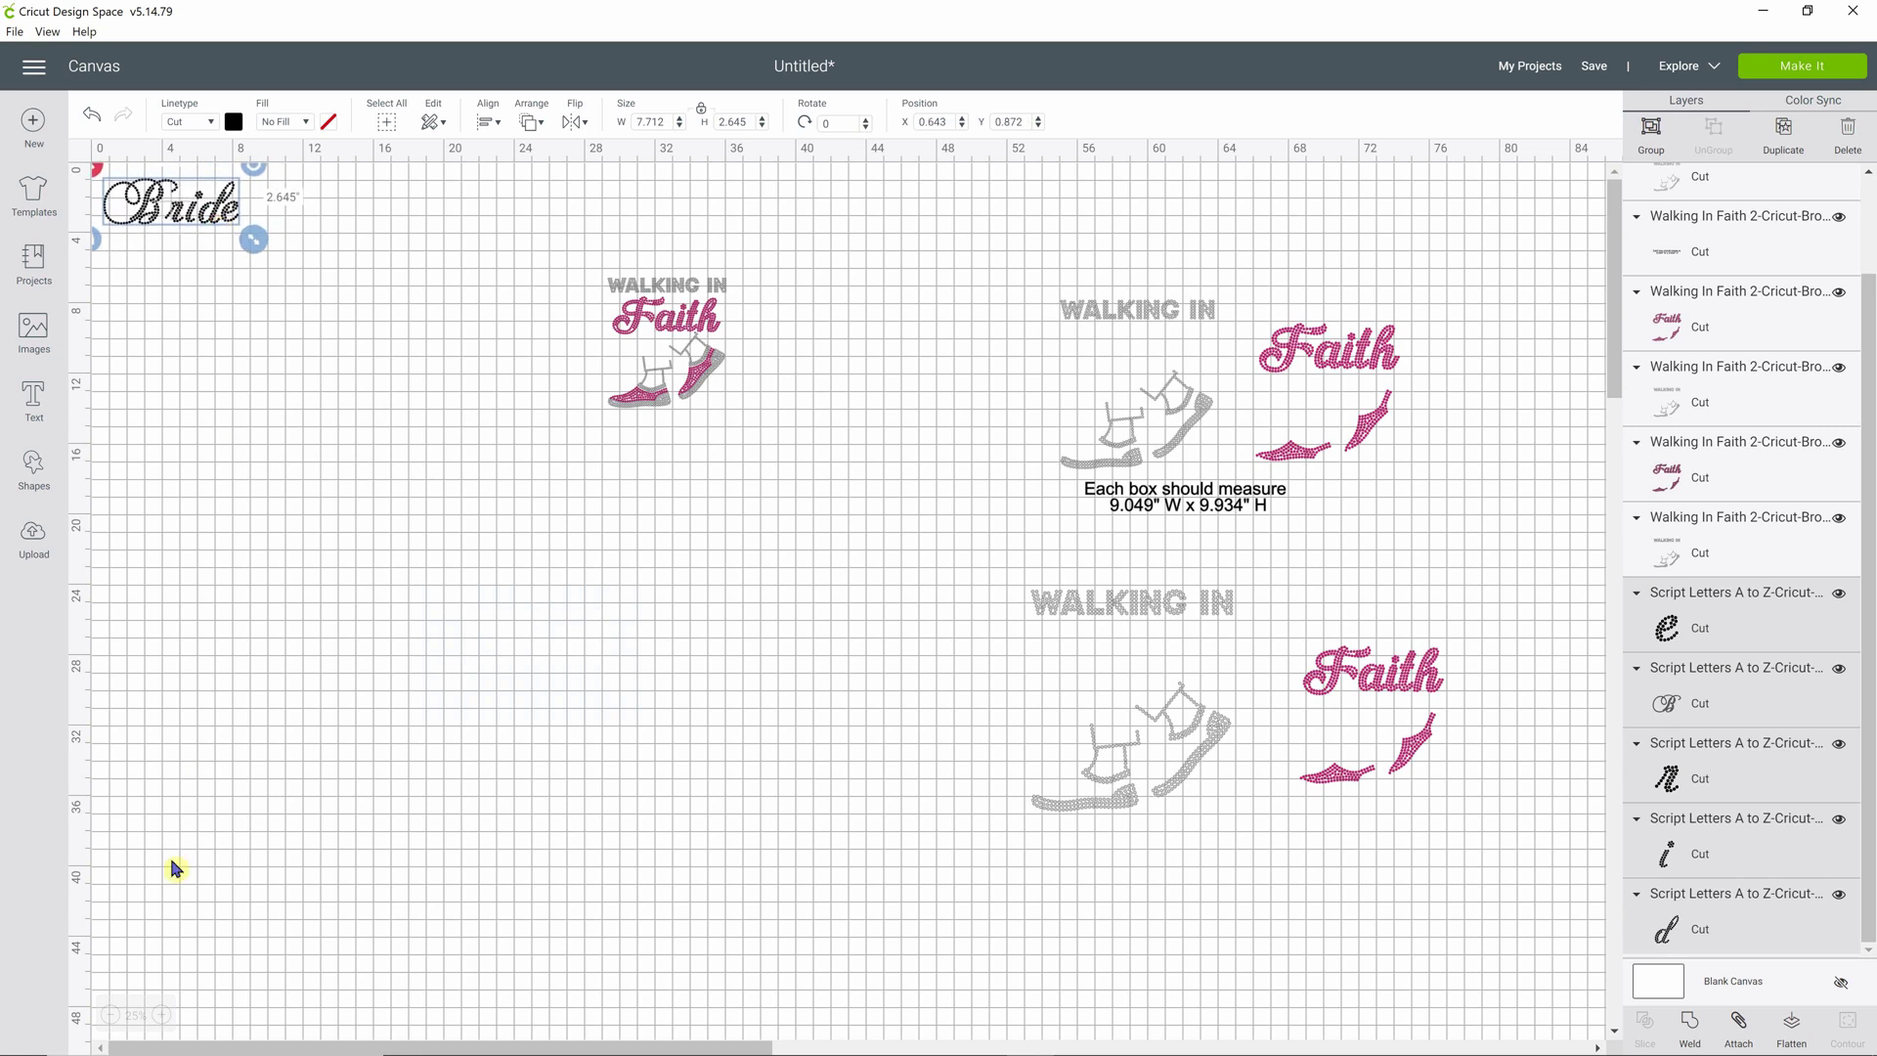
Examine the Bride lettering up close, checking the separate letters and how their rhinestone circles meet.
click(165, 1016)
click(164, 1017)
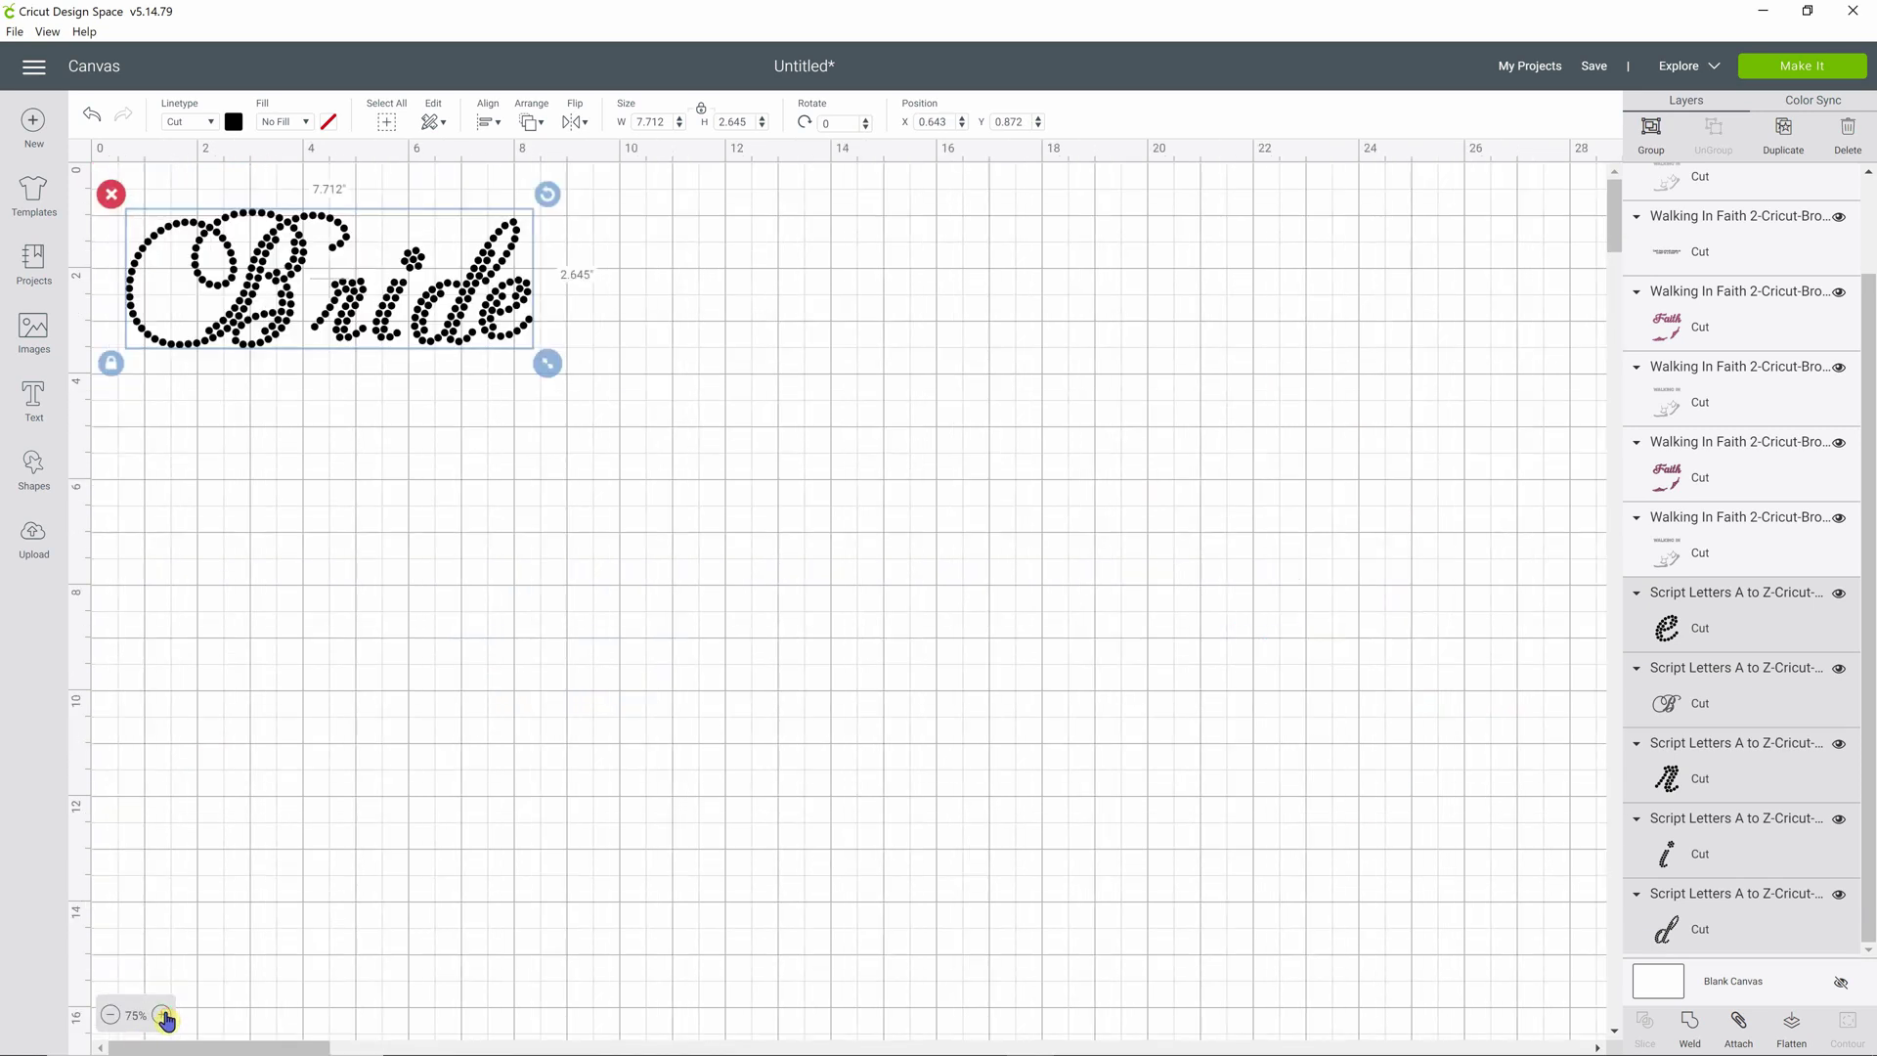
click(164, 1016)
click(166, 1017)
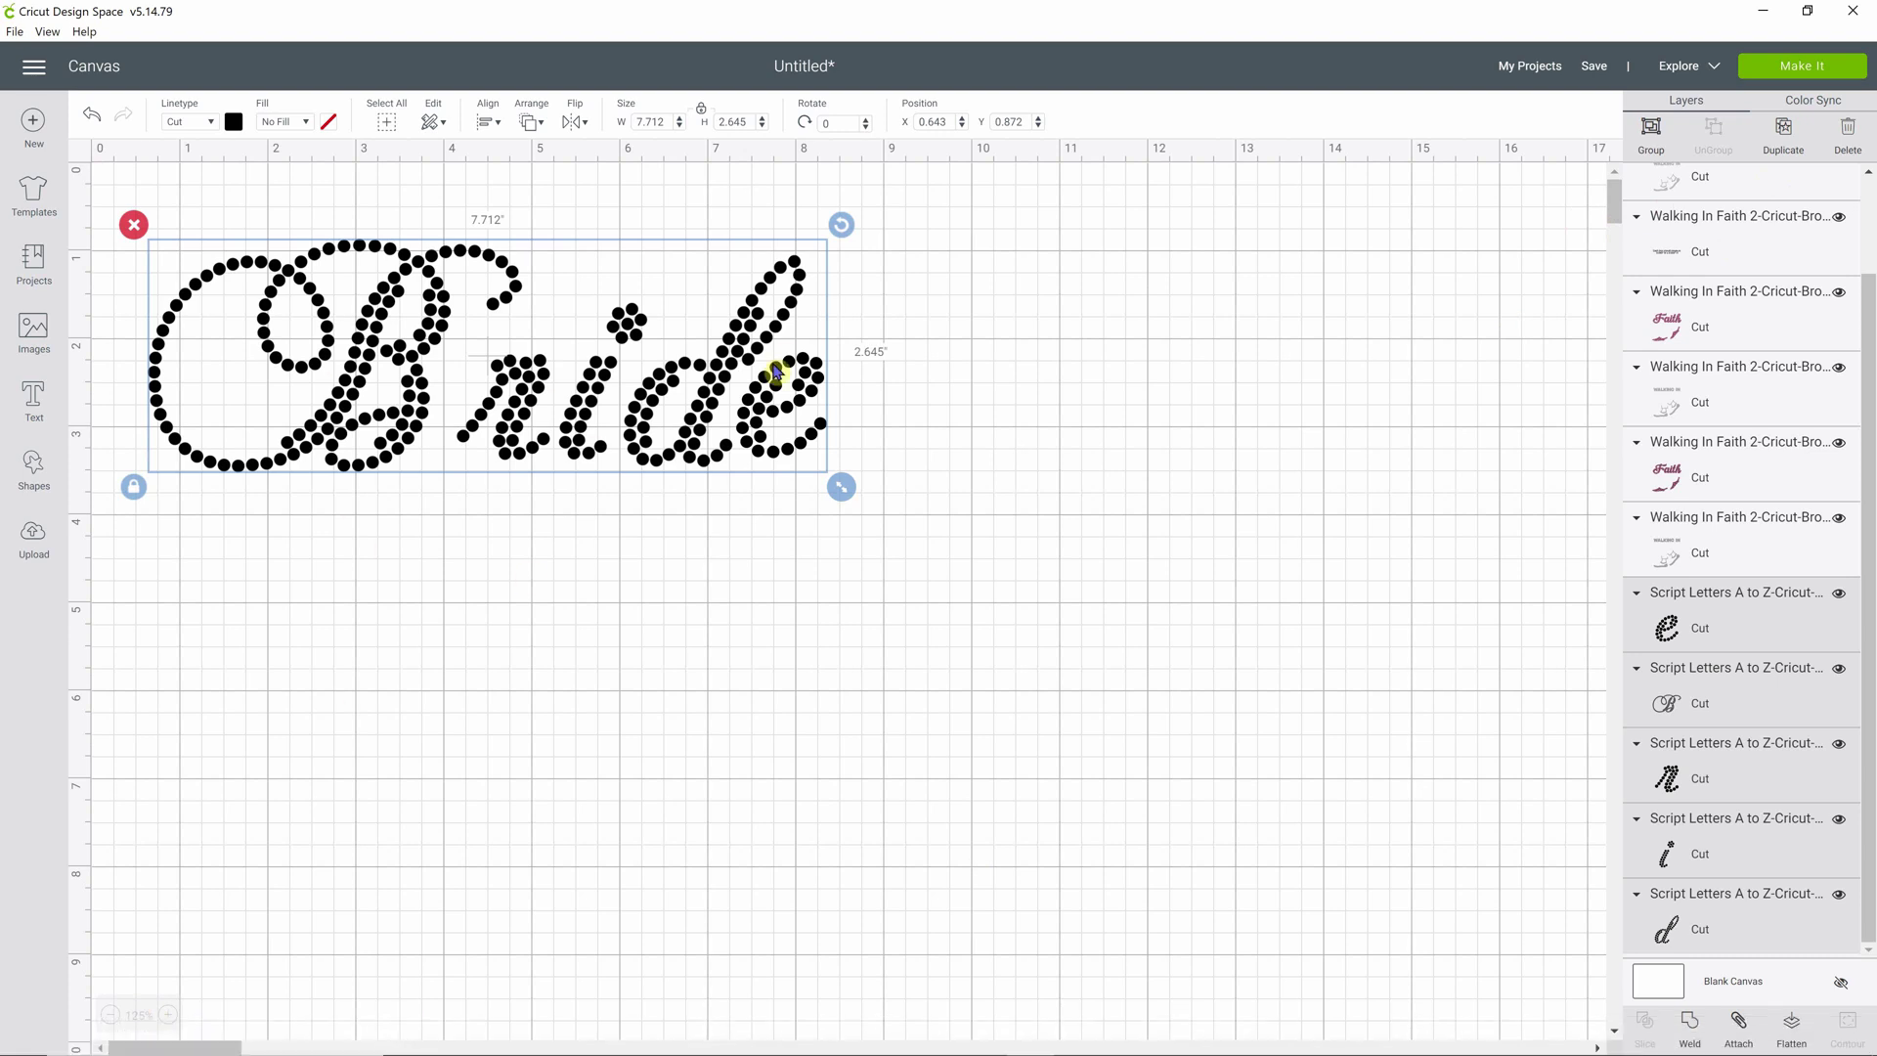
click(608, 593)
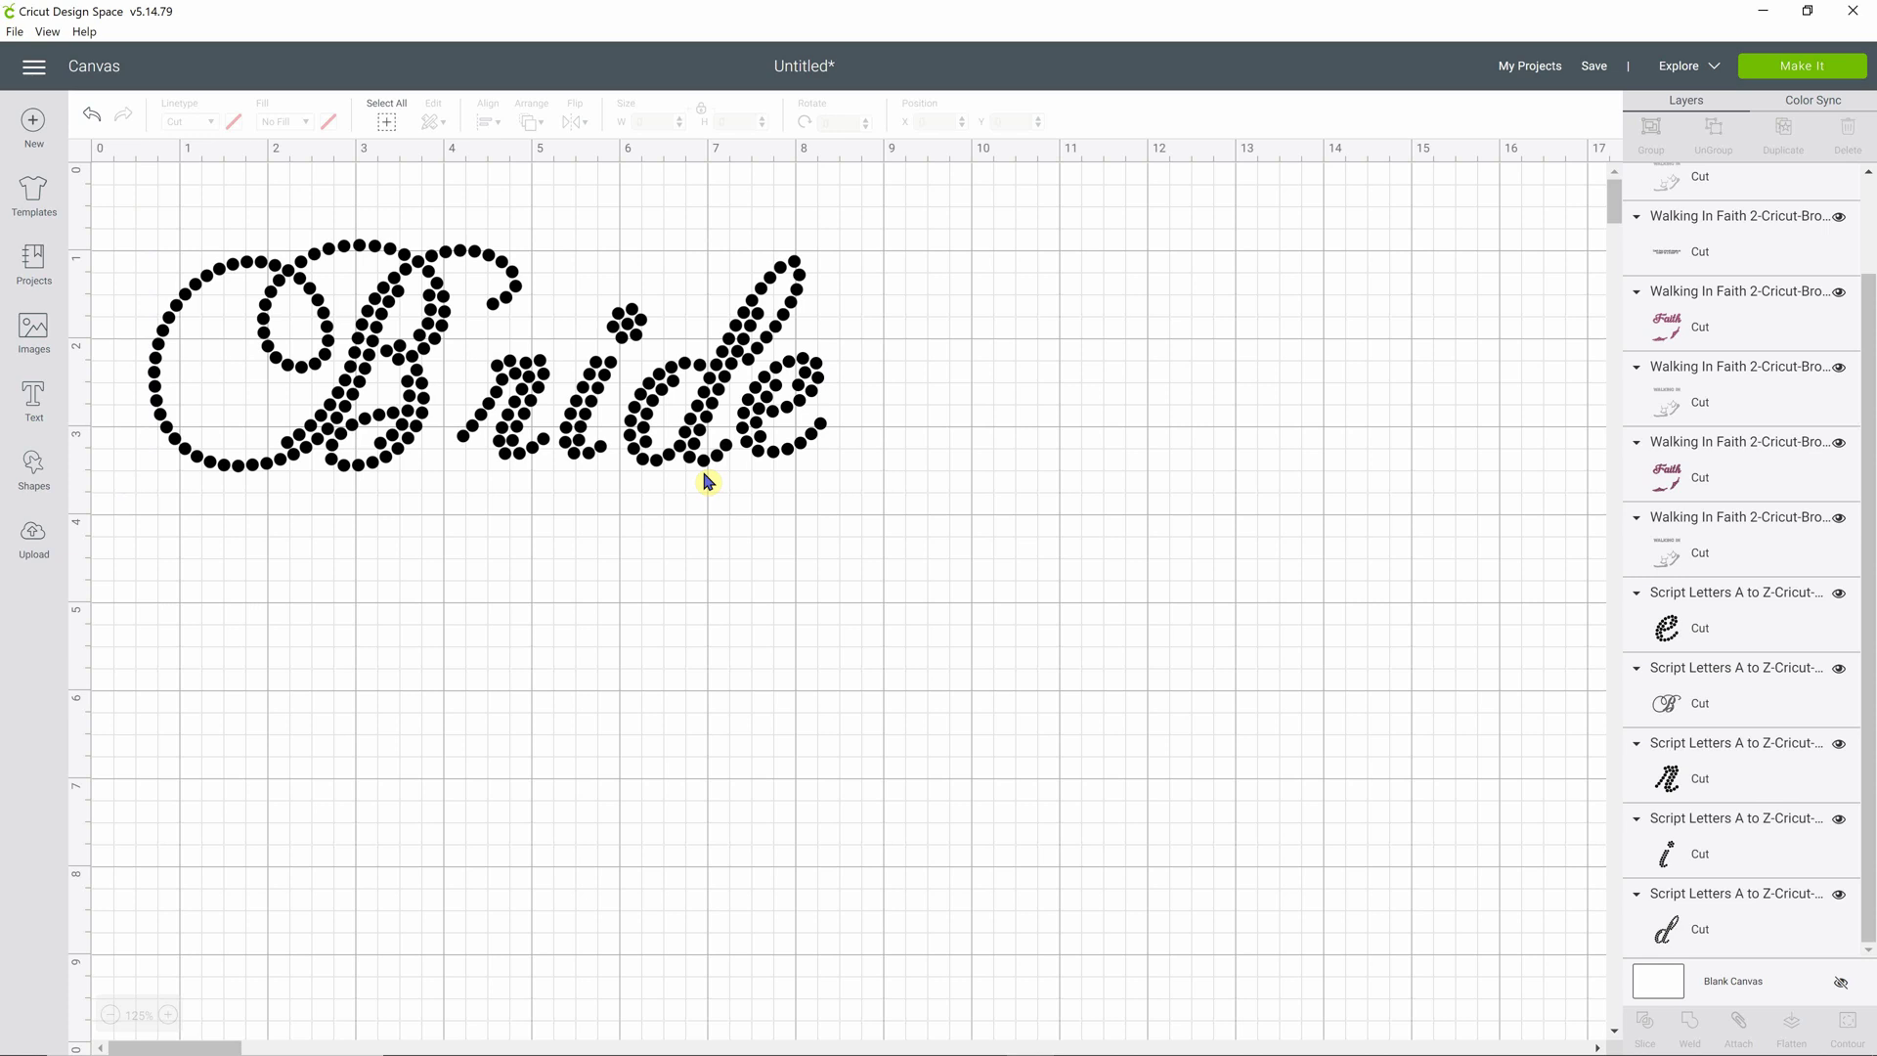
click(430, 401)
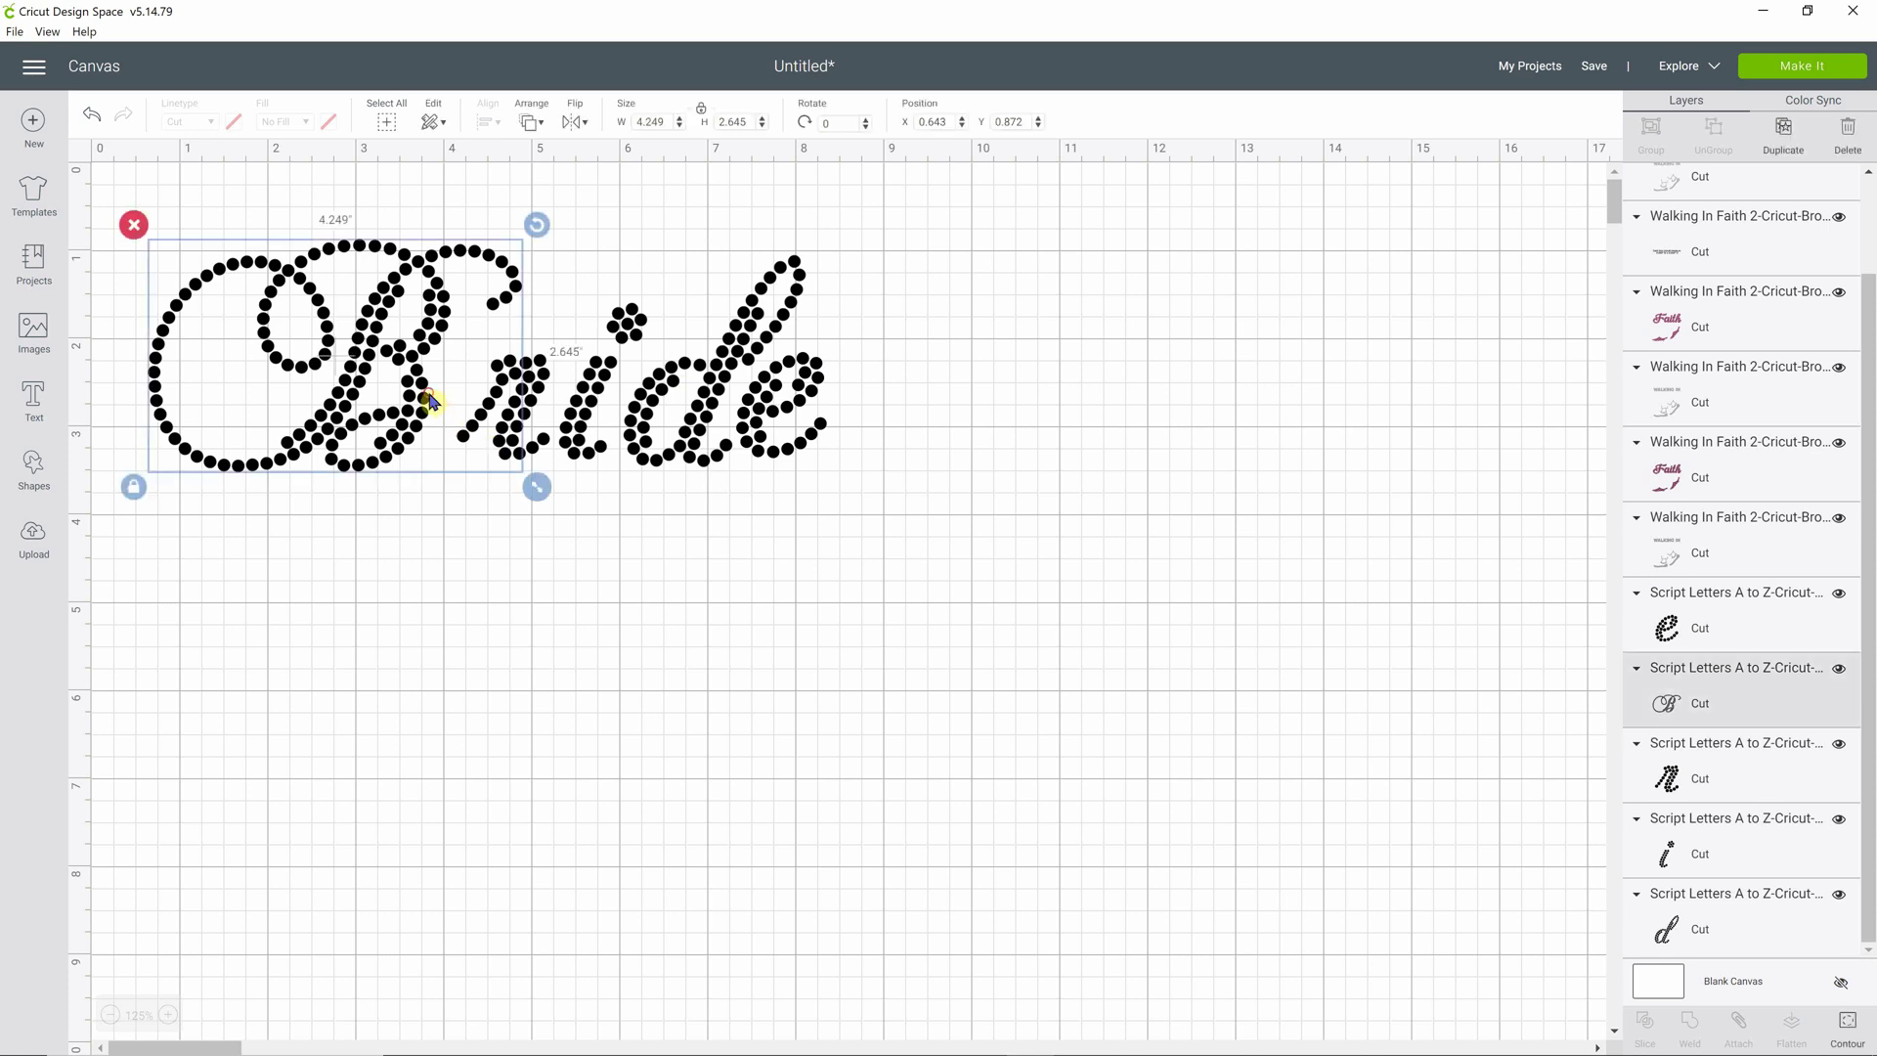
click(535, 386)
click(600, 381)
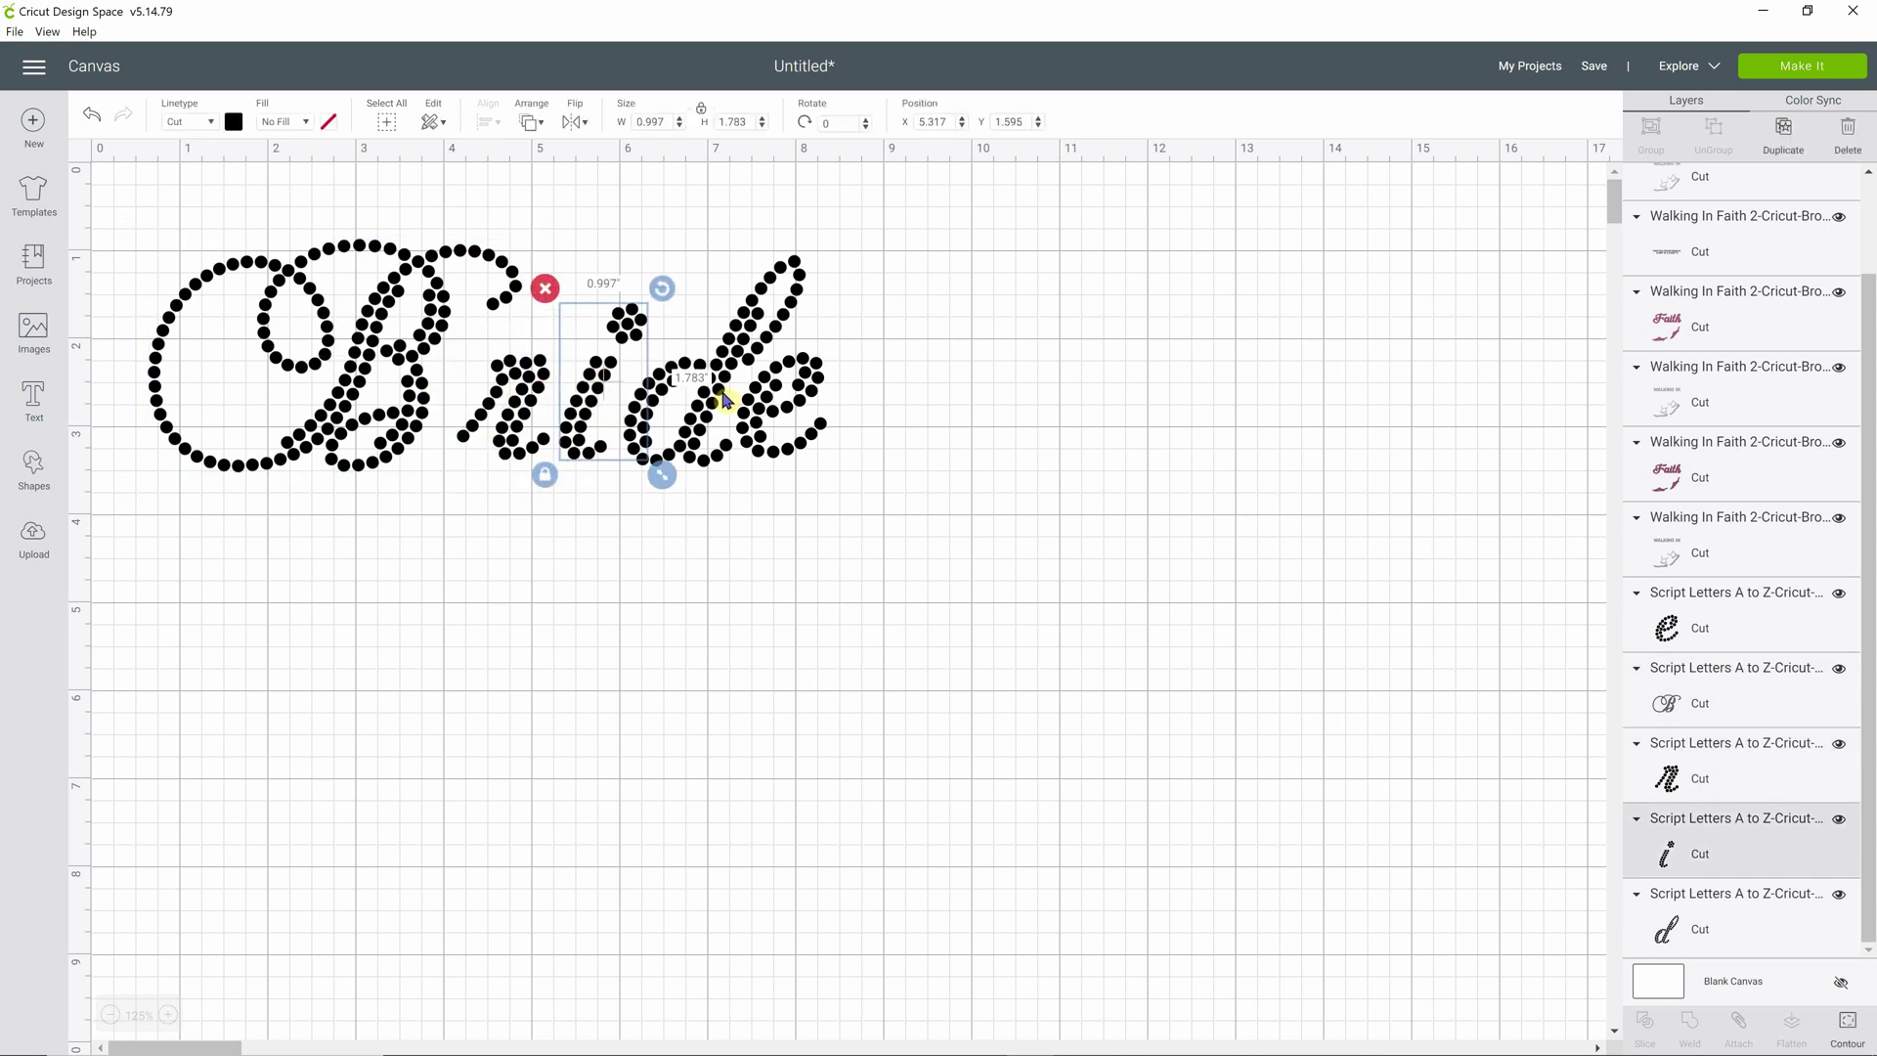
click(723, 396)
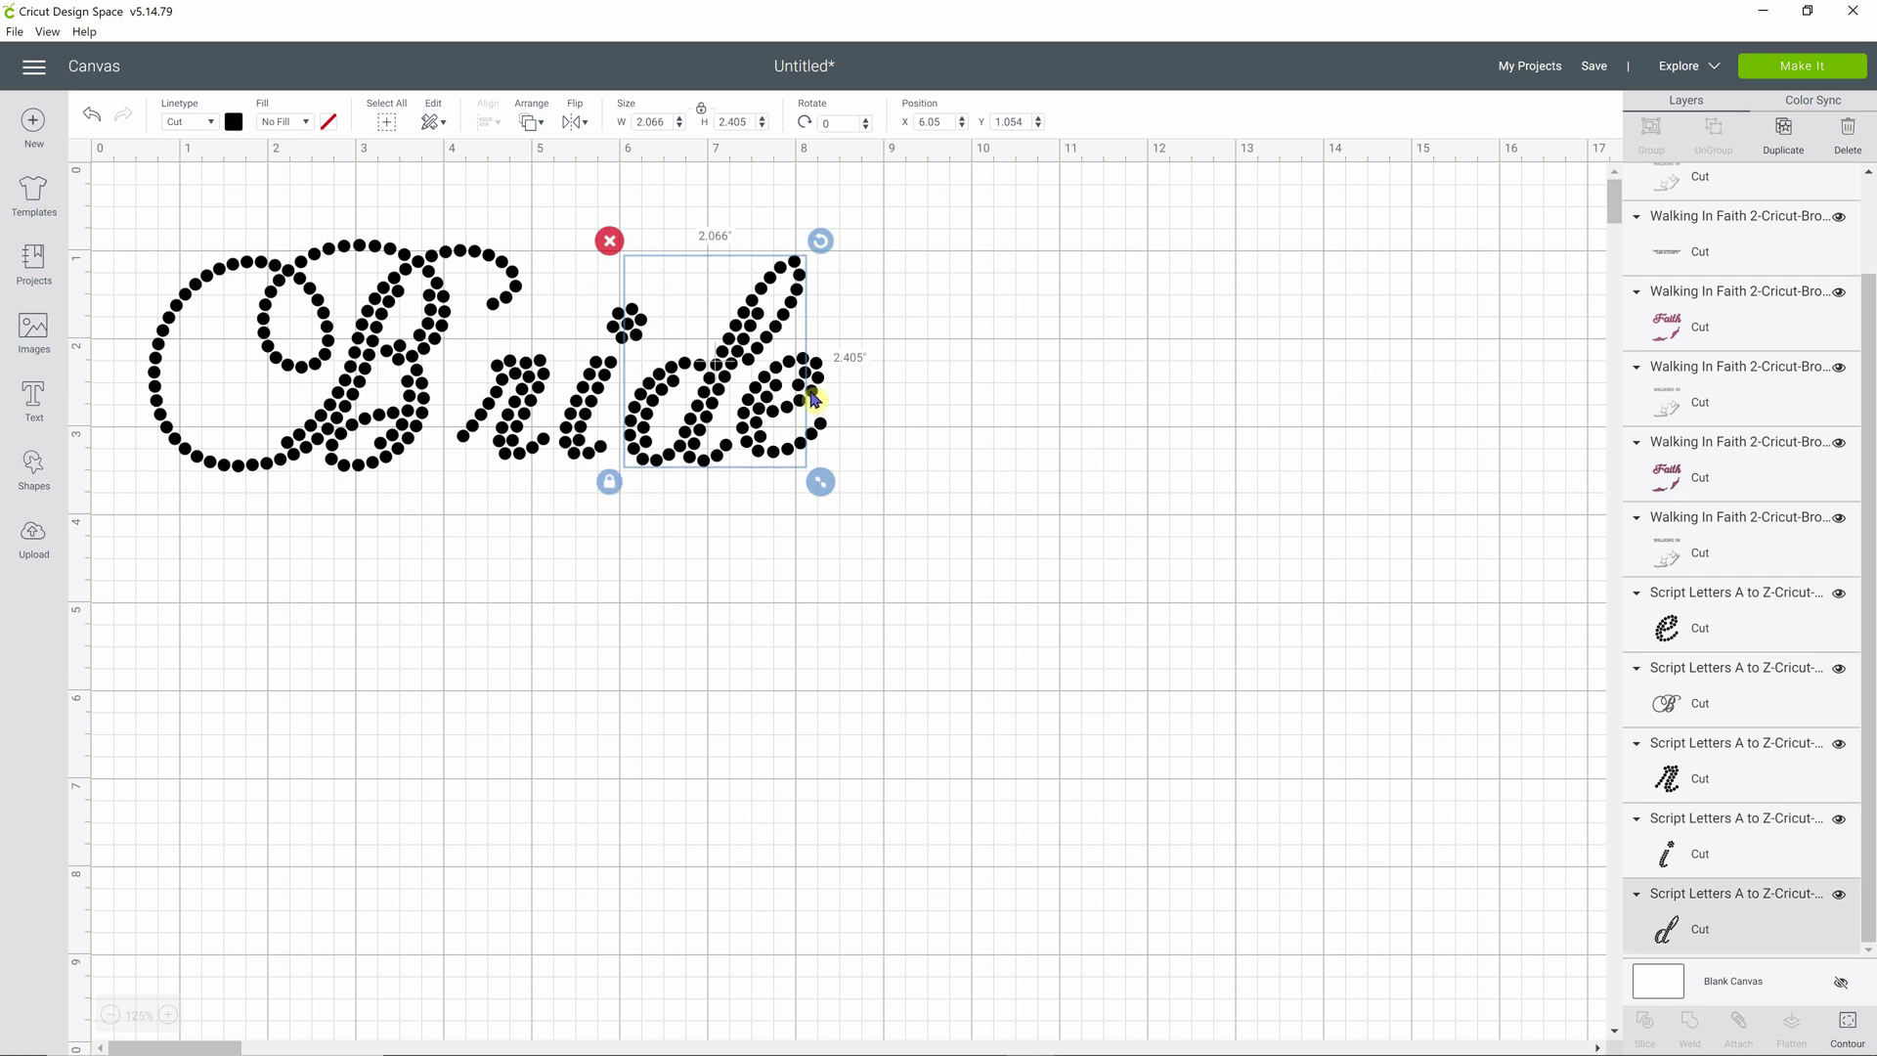
click(817, 404)
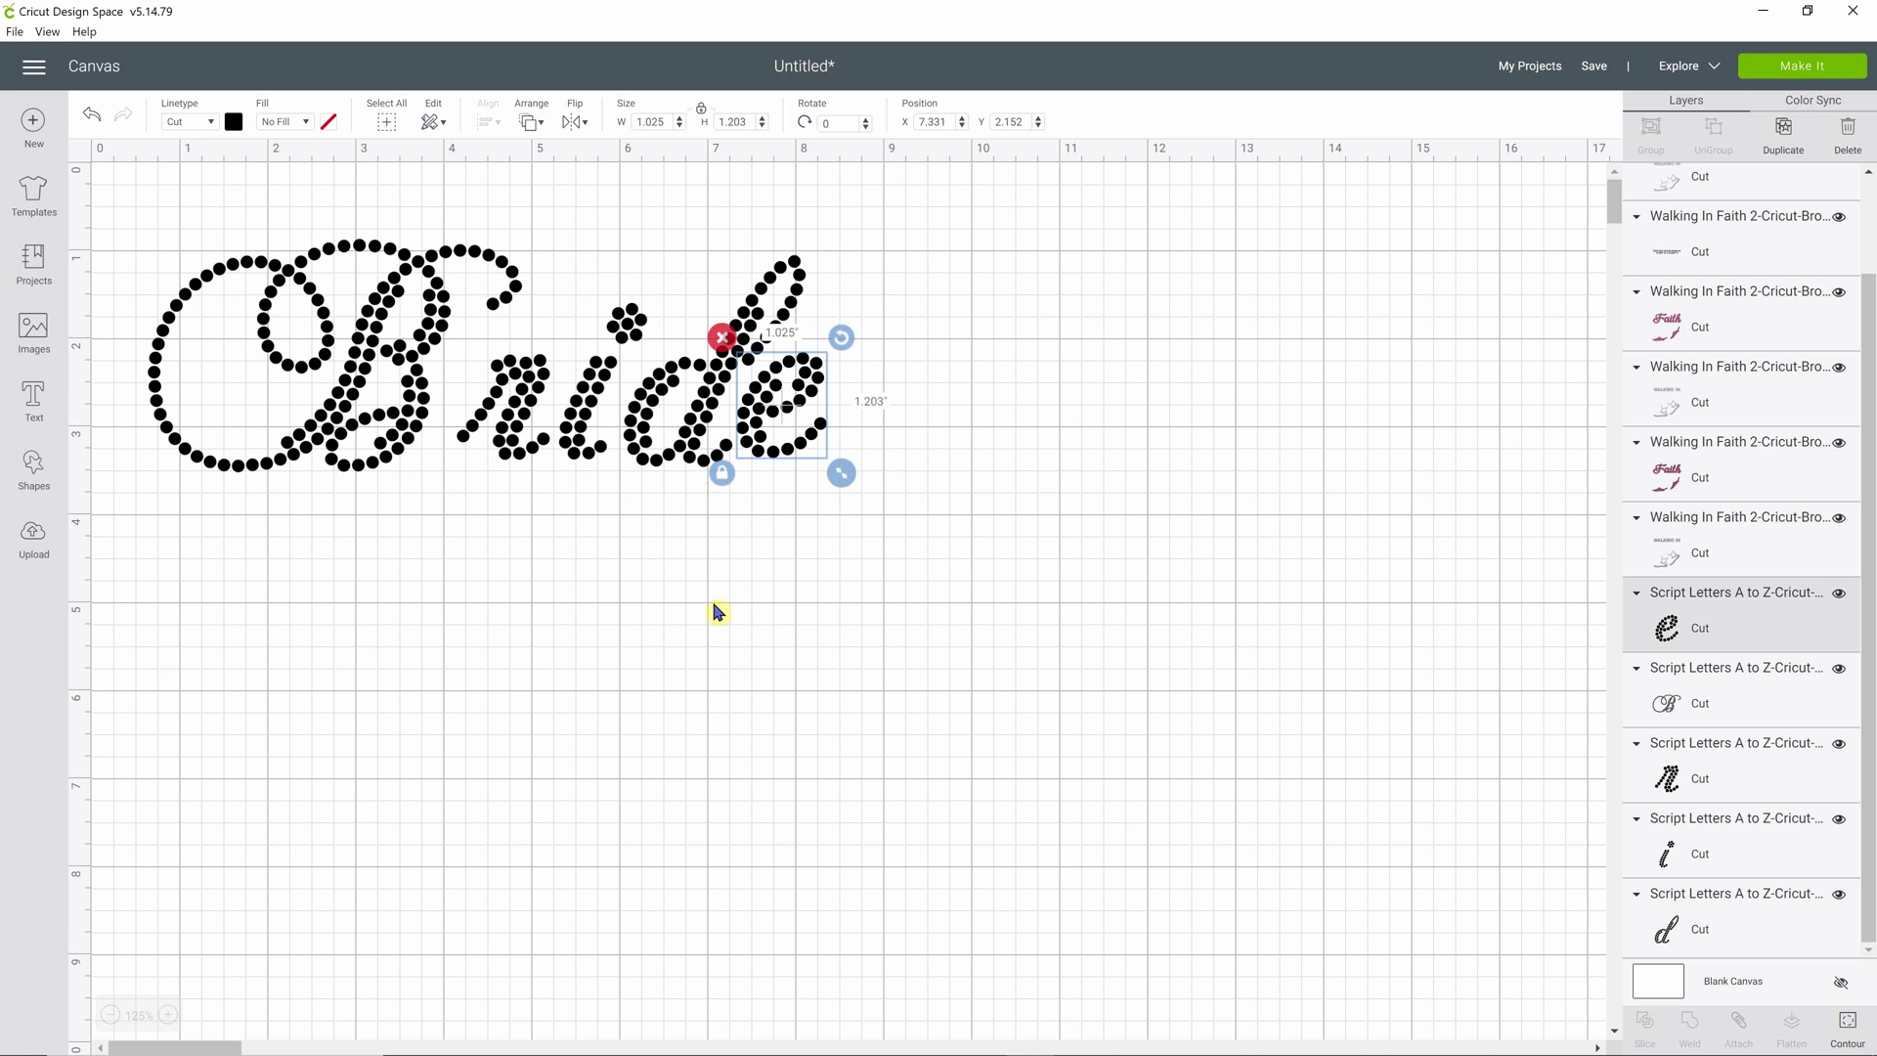
click(572, 566)
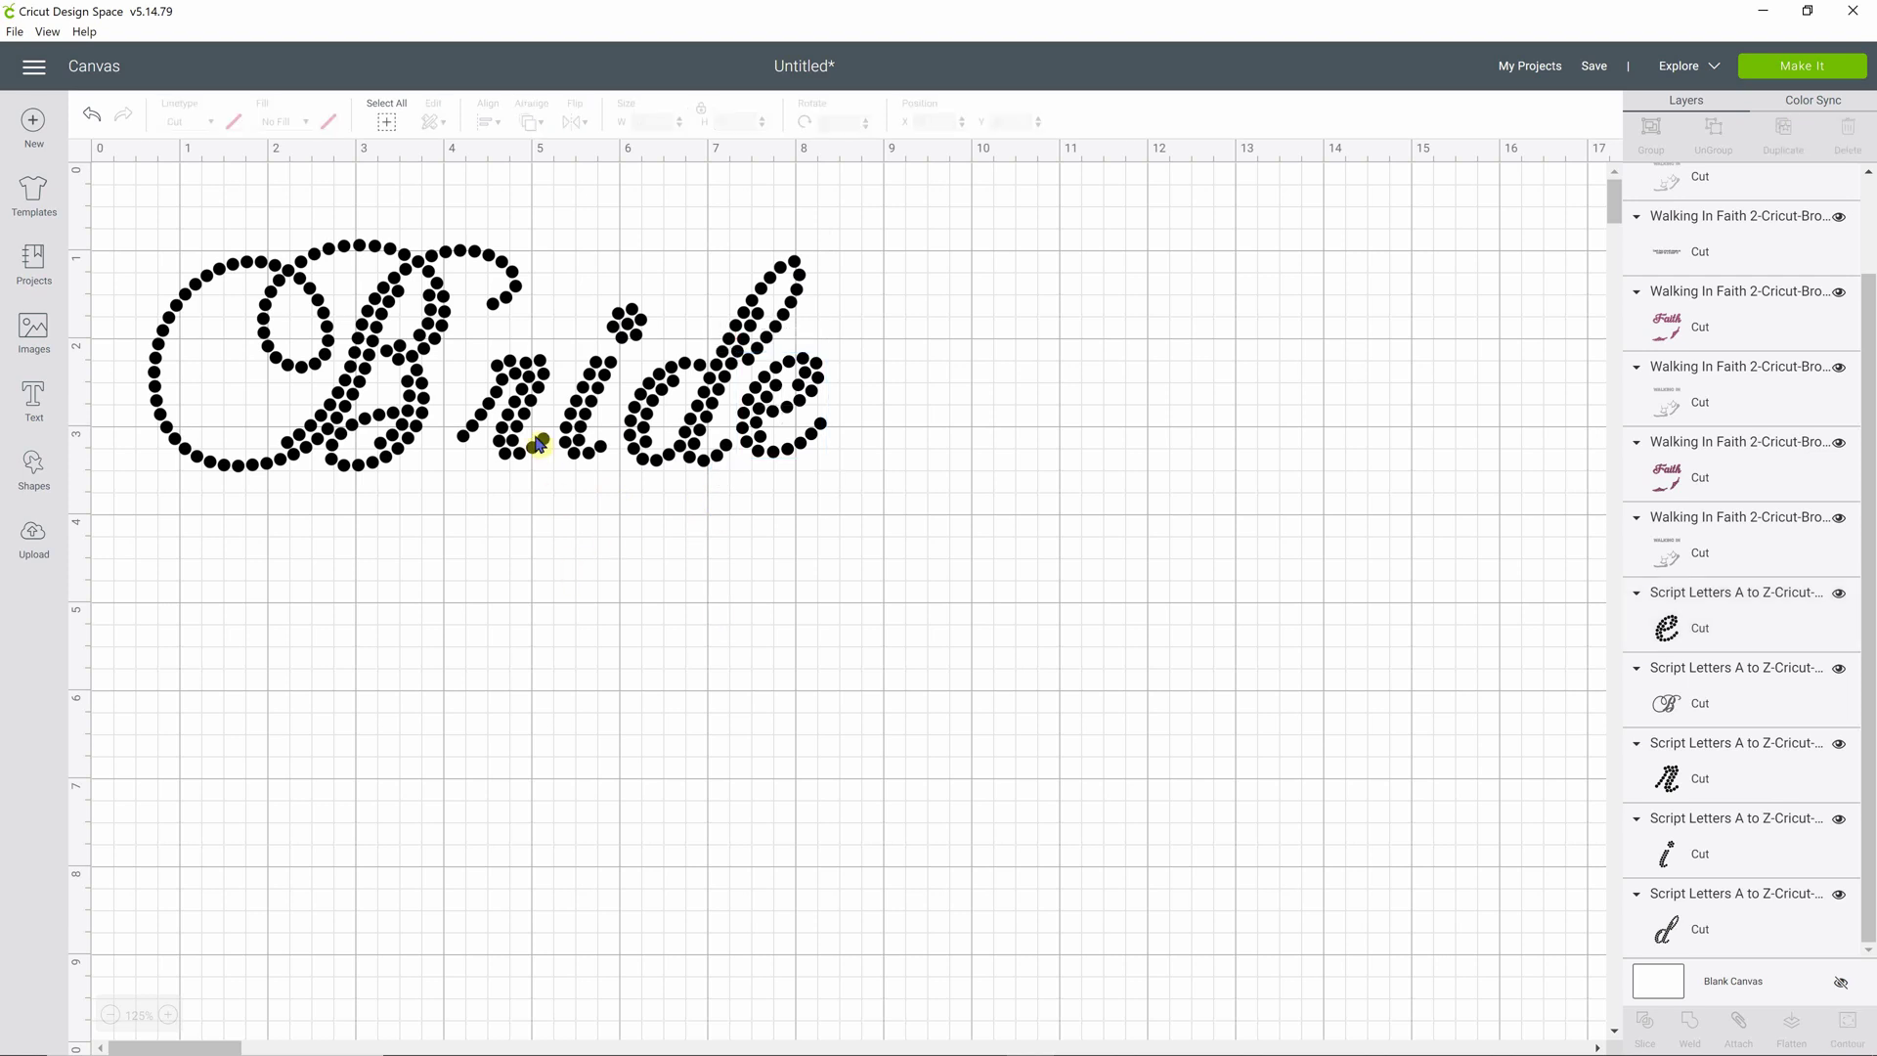
Move the r and i of Bride left and slightly down, closer to the B, with the i at about X 5.072, Y 1.673.
click(516, 427)
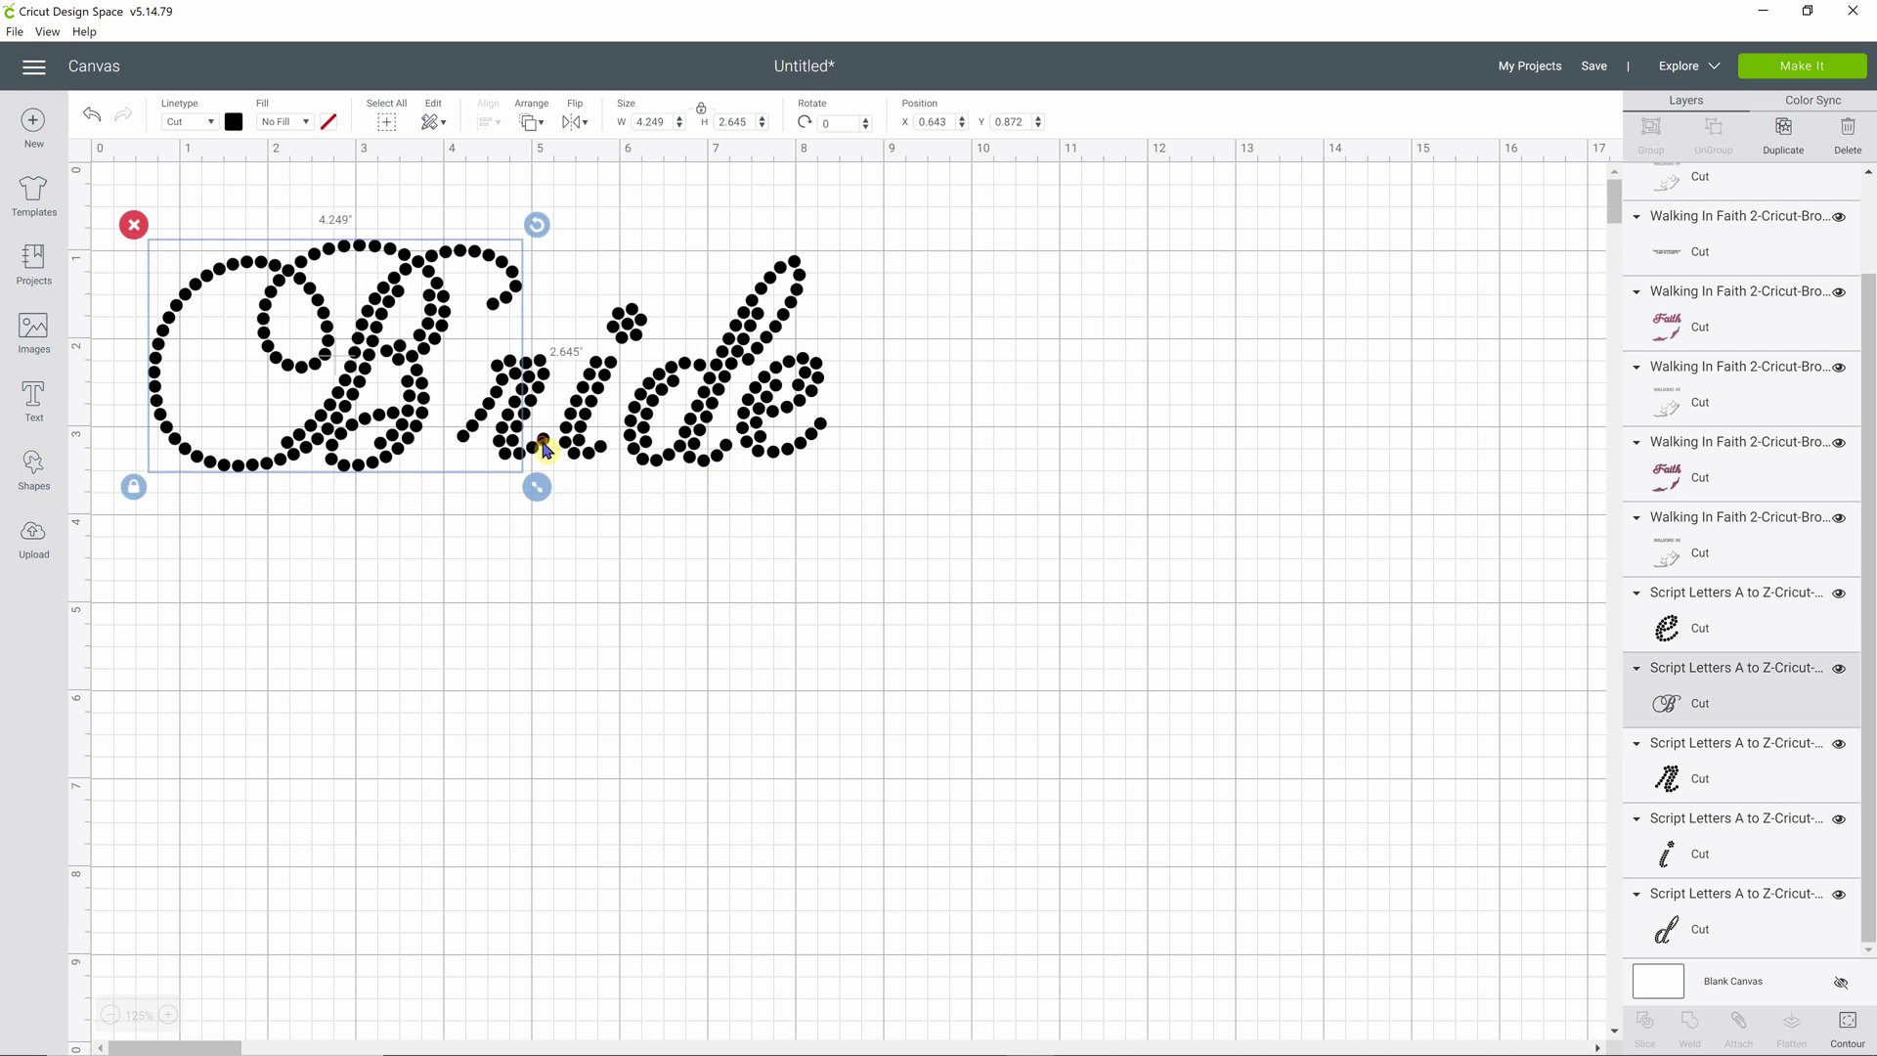
click(545, 447)
drag(528, 421, 580, 401)
click(596, 400)
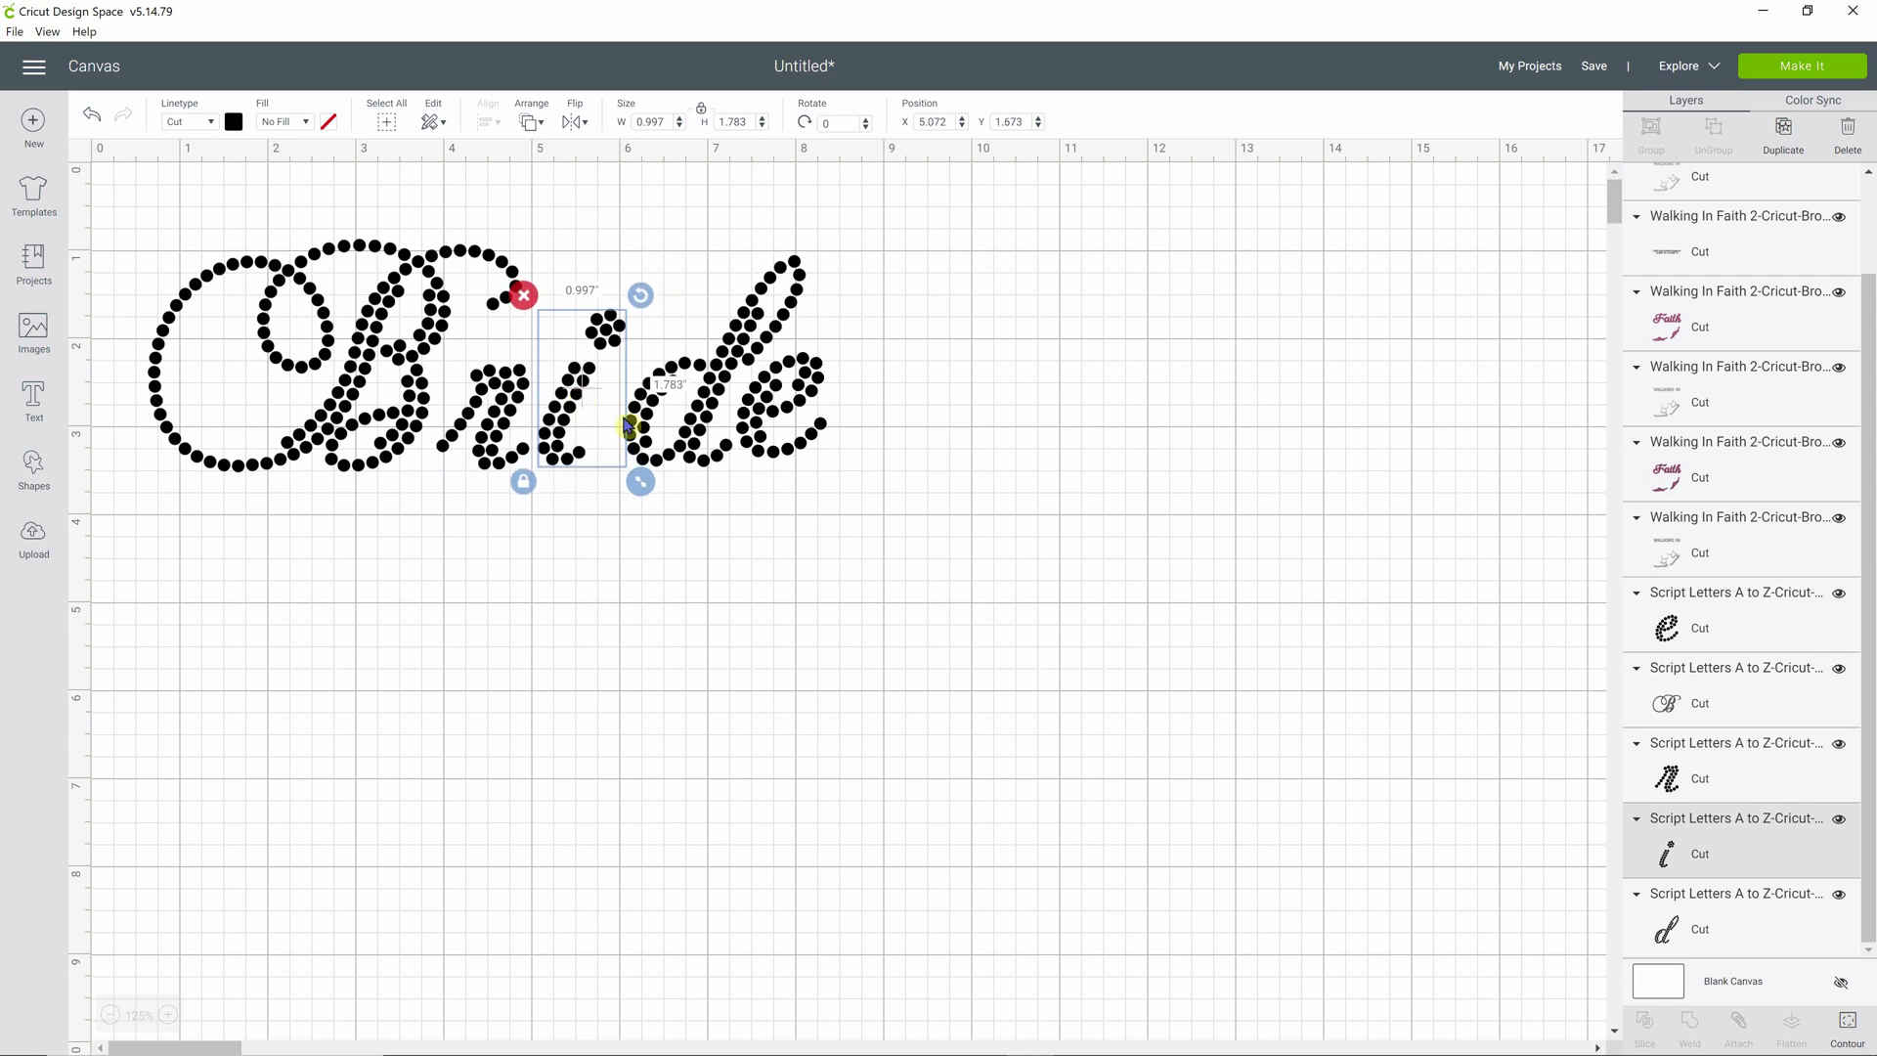
Move the d and e of Bride closer to the preceding letters, placing the e at about X 6.964, Y 2.307.
click(704, 435)
drag(704, 435, 673, 438)
click(799, 405)
drag(800, 405, 771, 419)
drag(927, 233, 755, 396)
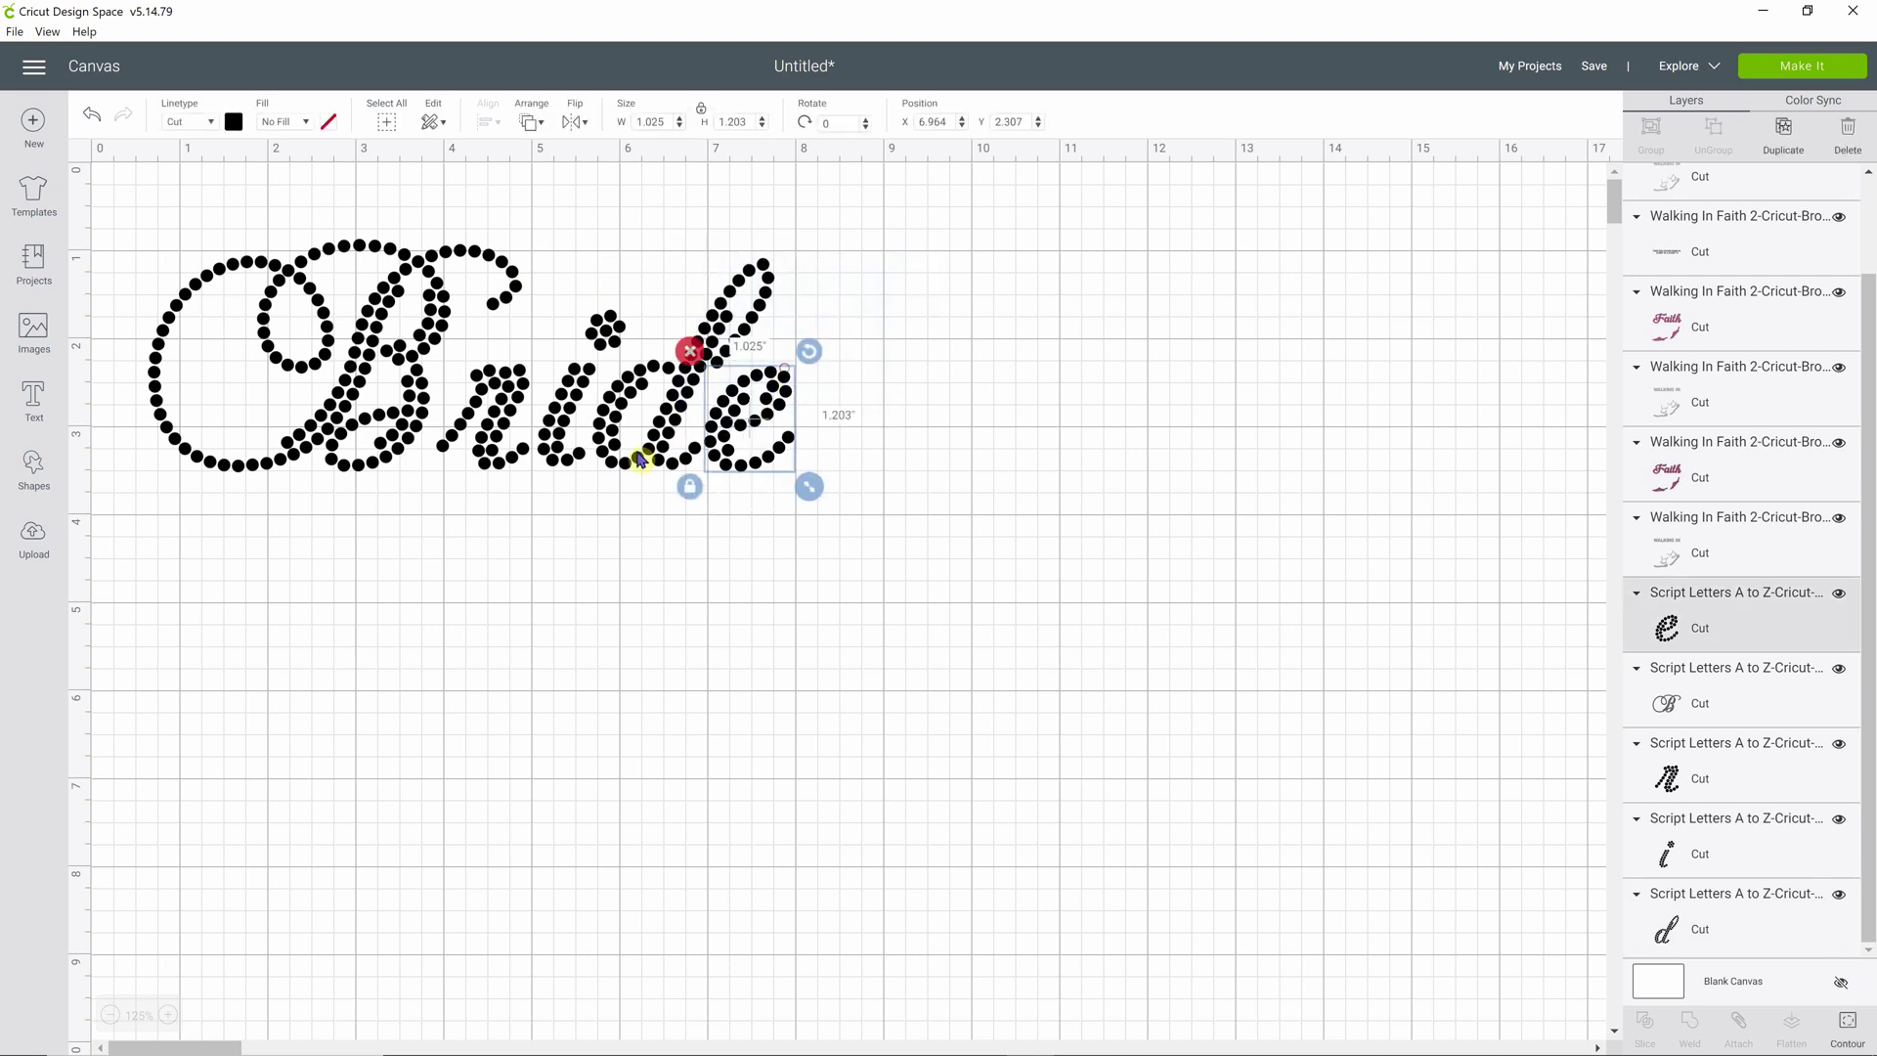
click(515, 459)
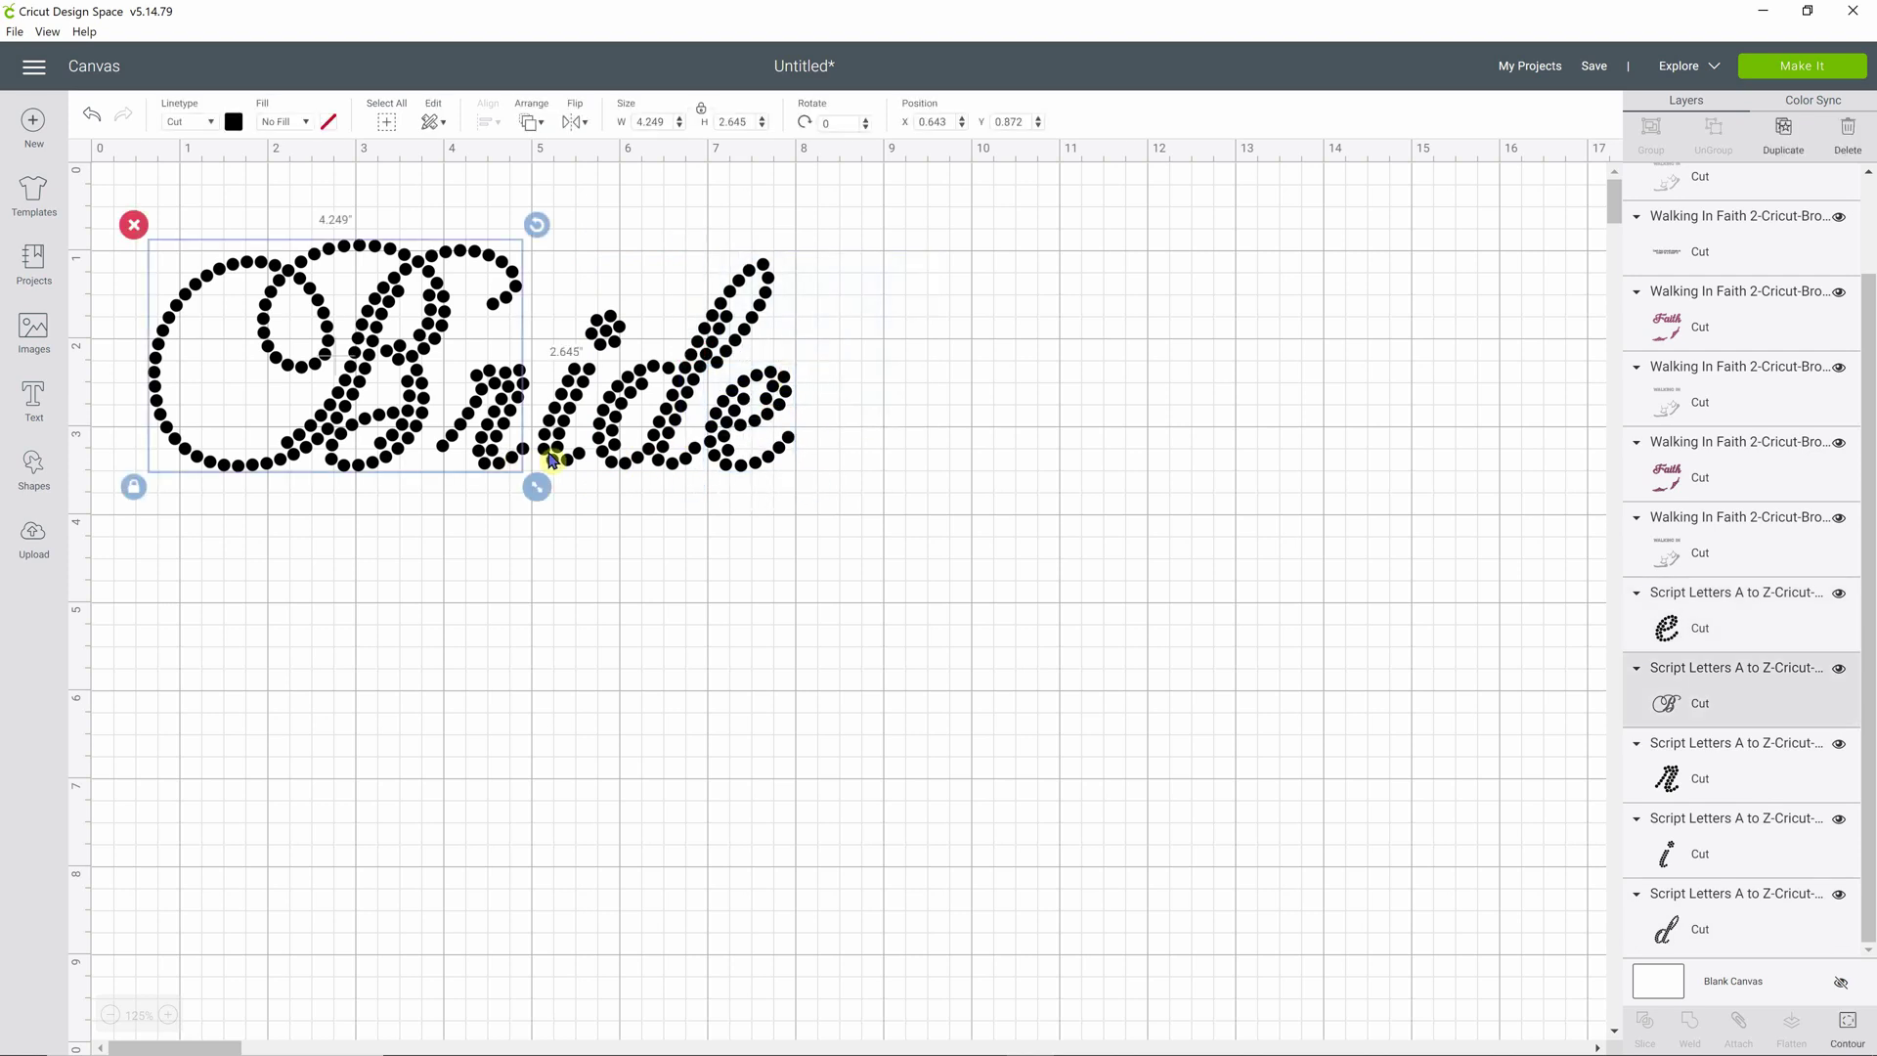
Align all five letters of Bride along their bottom edges.
click(337, 182)
drag(111, 205, 867, 524)
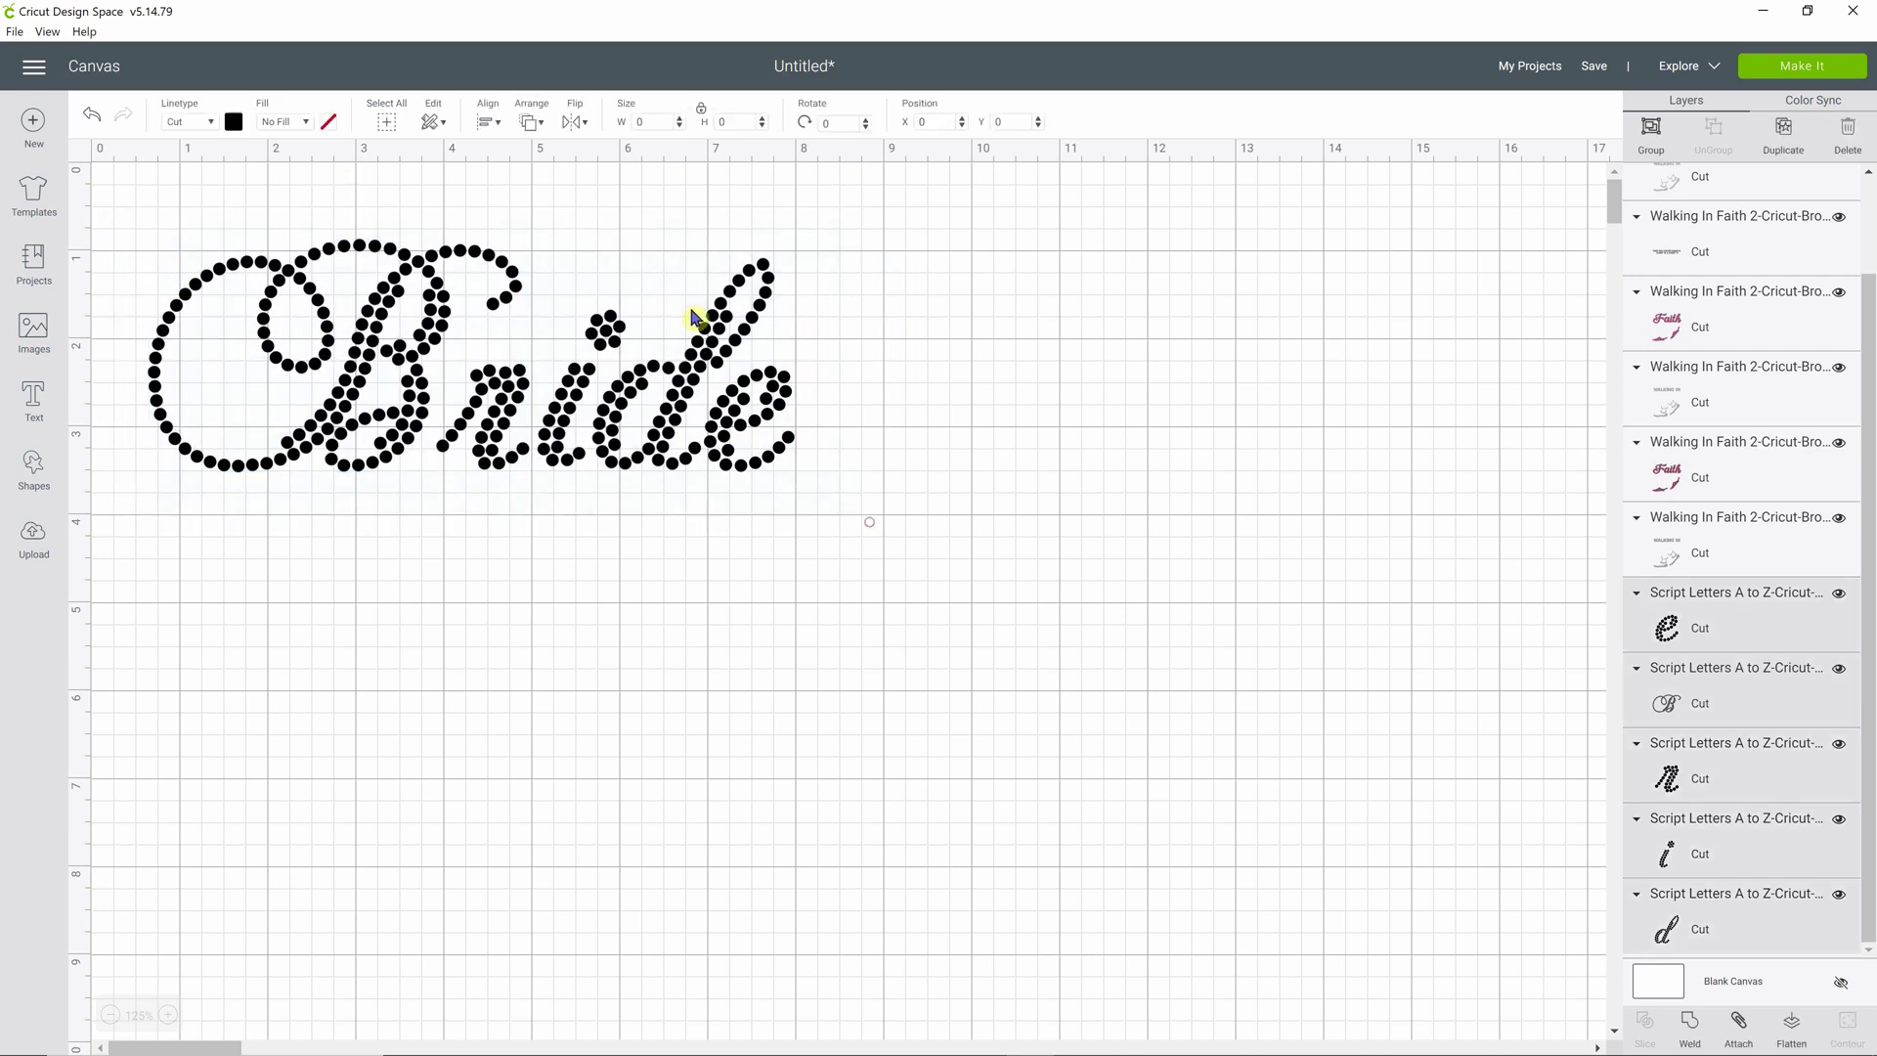
click(497, 127)
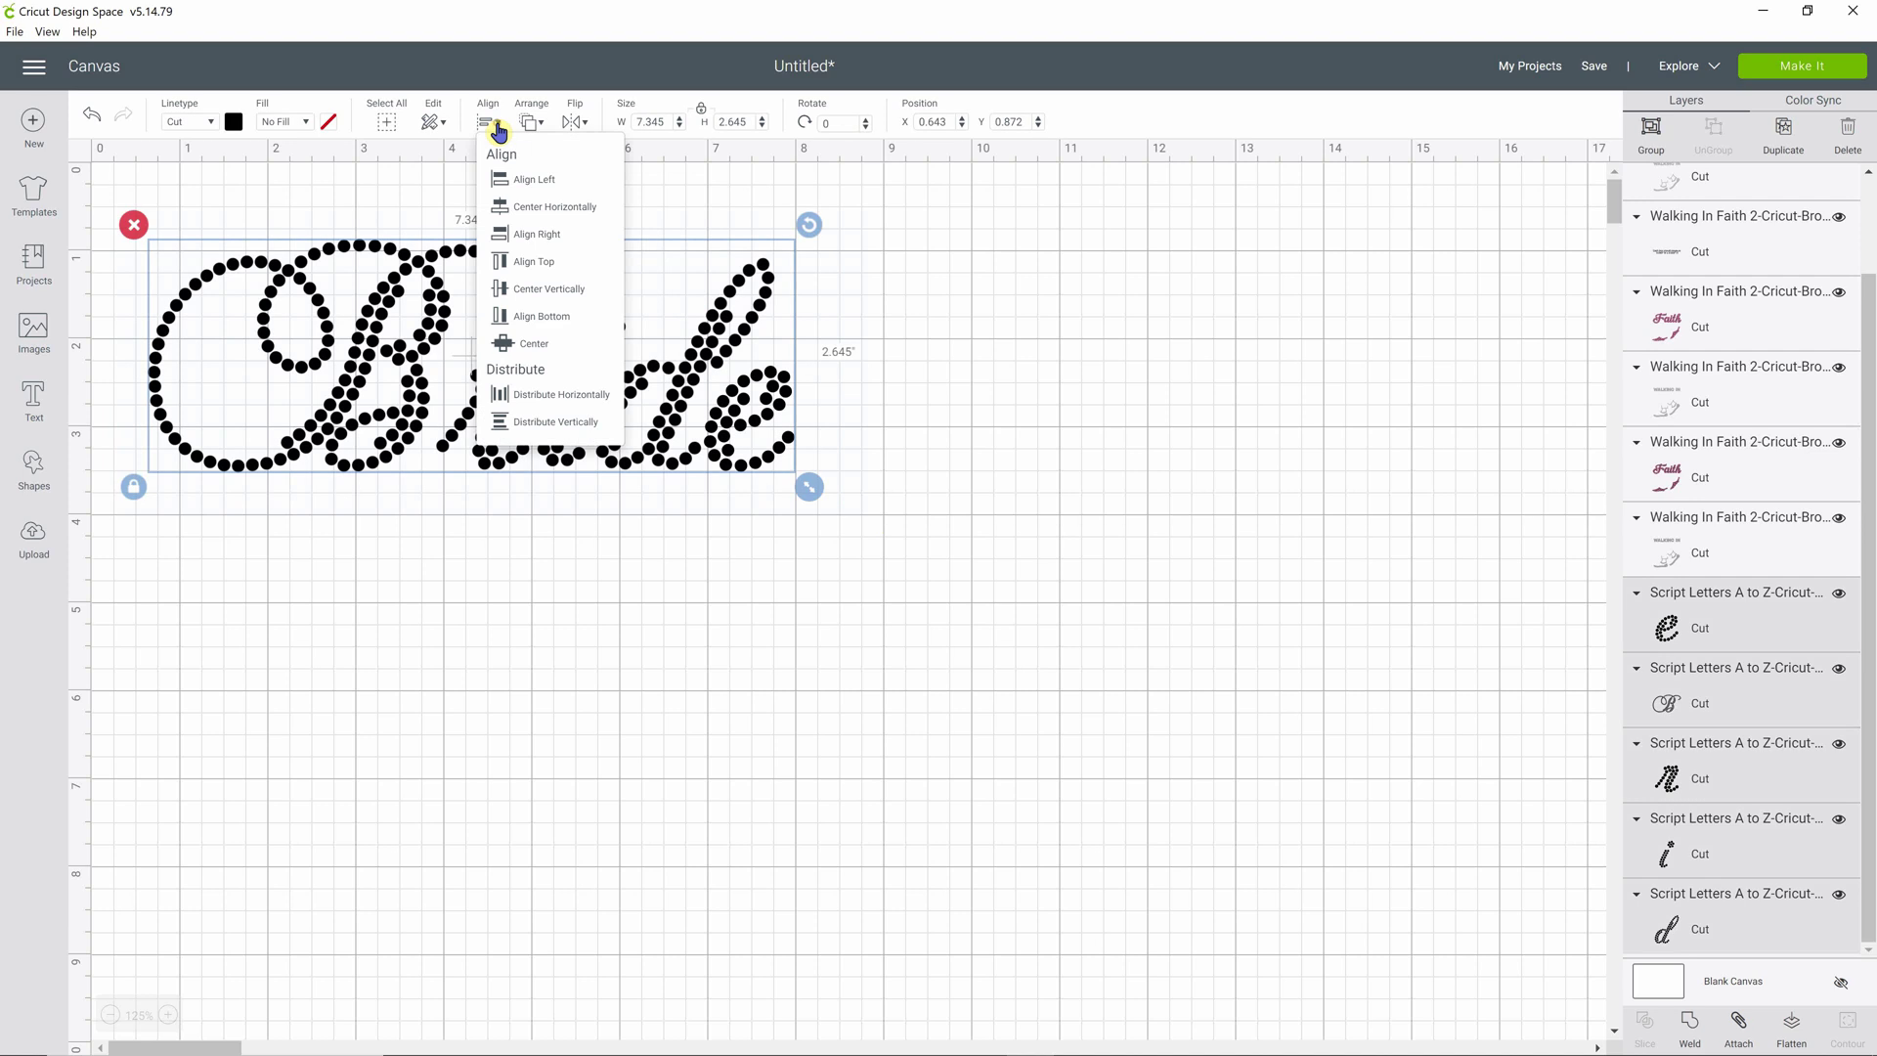
click(544, 322)
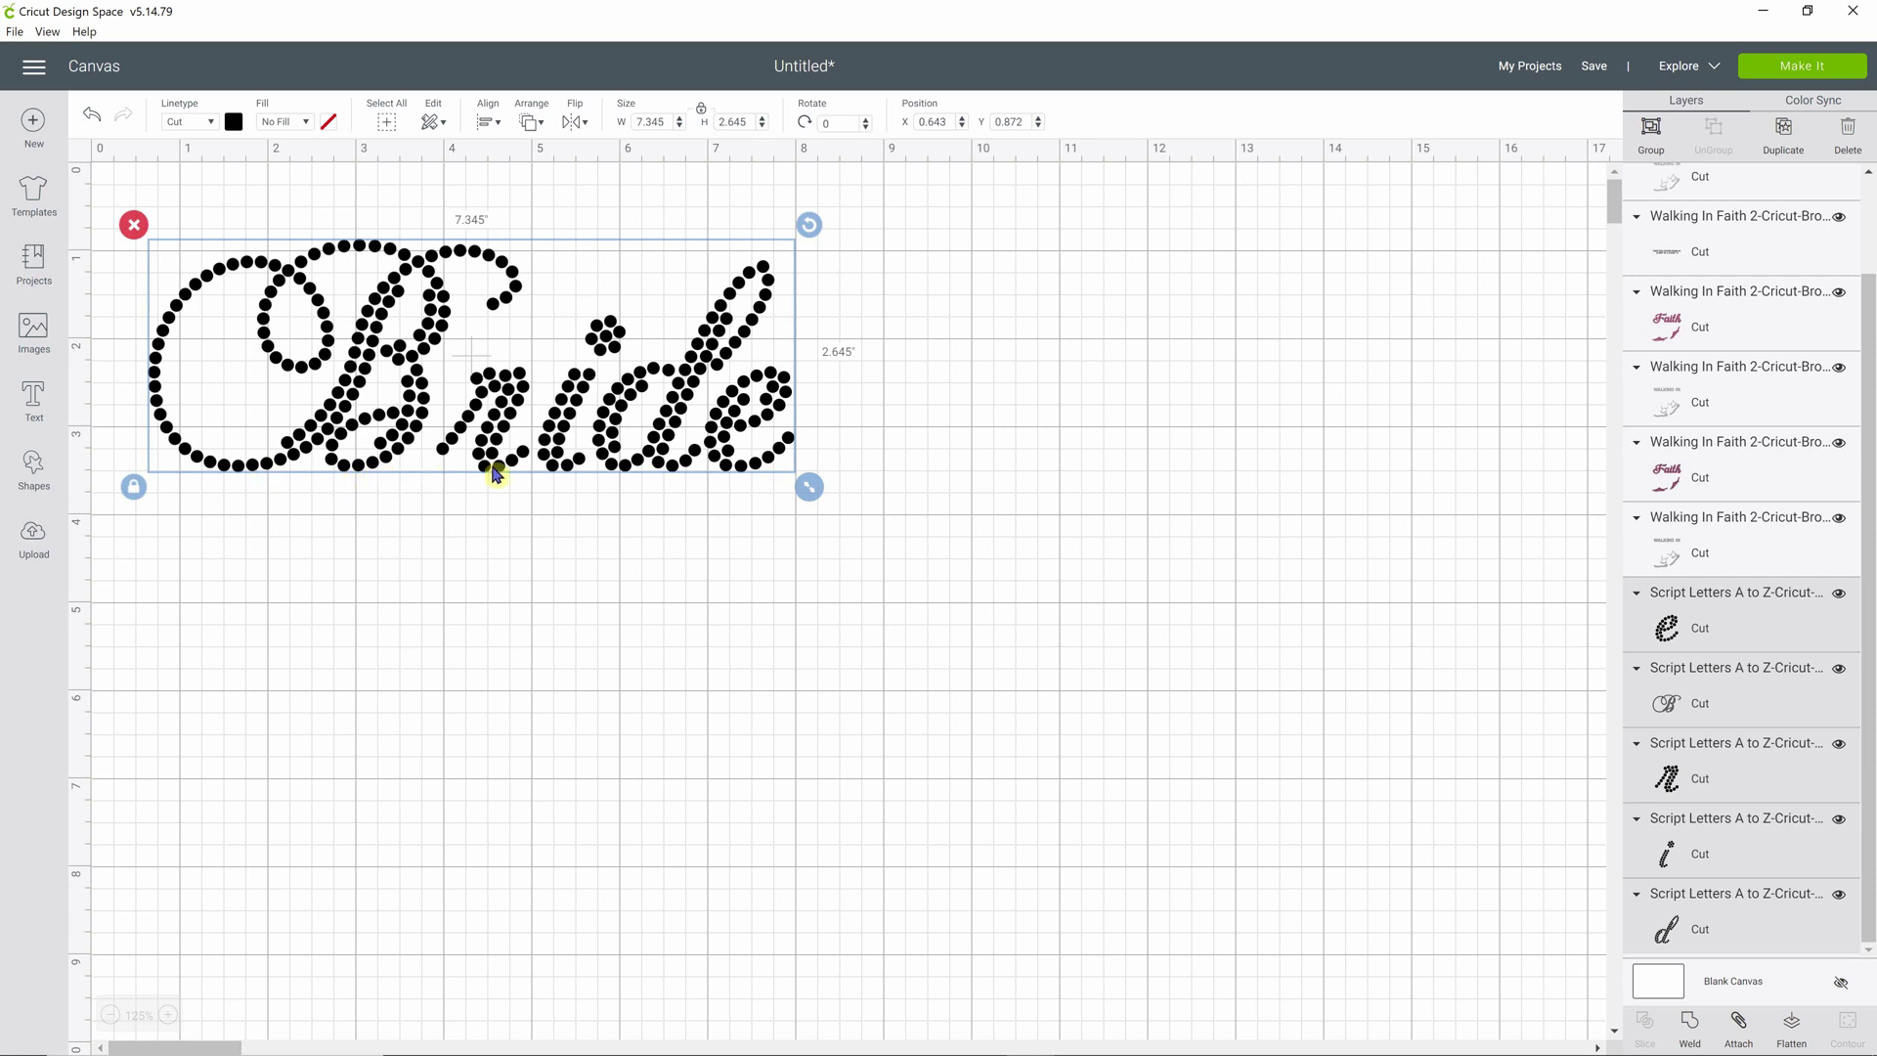
click(445, 567)
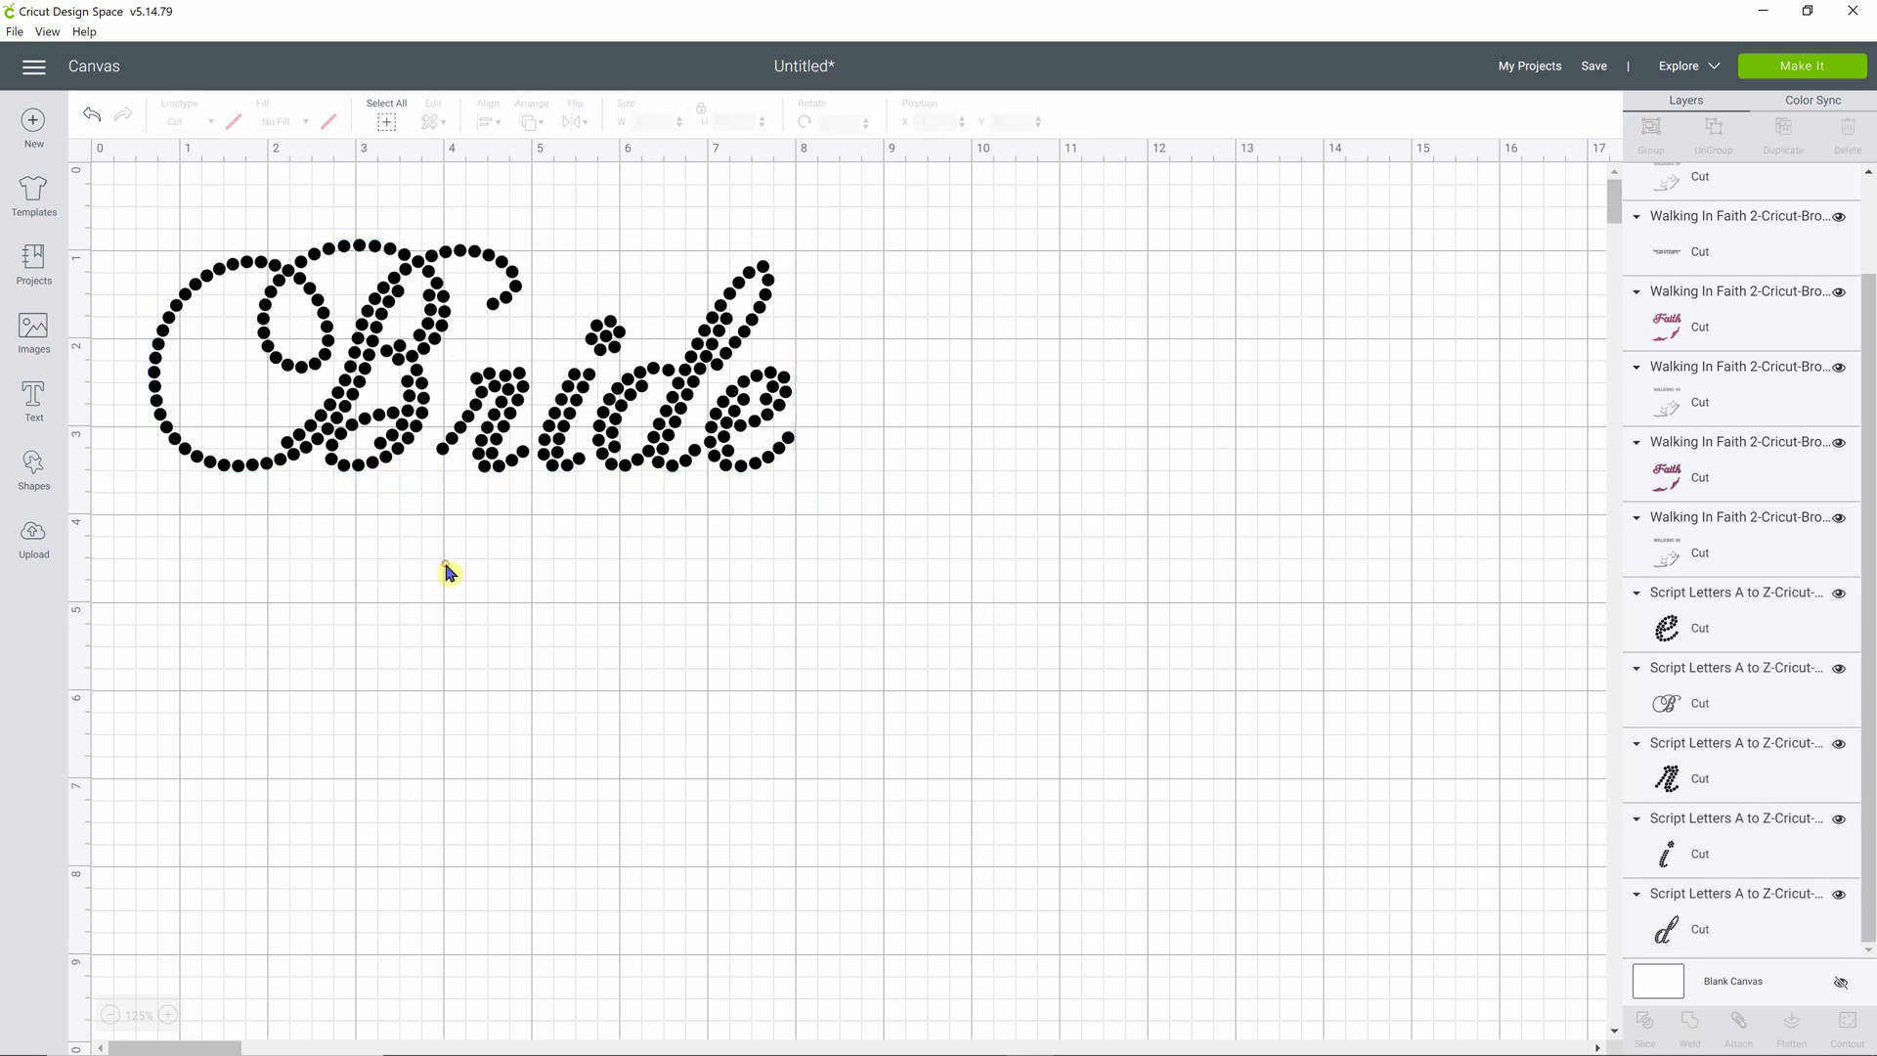
Nudge the B of Bride right toward the r, to X 0.843.
click(412, 442)
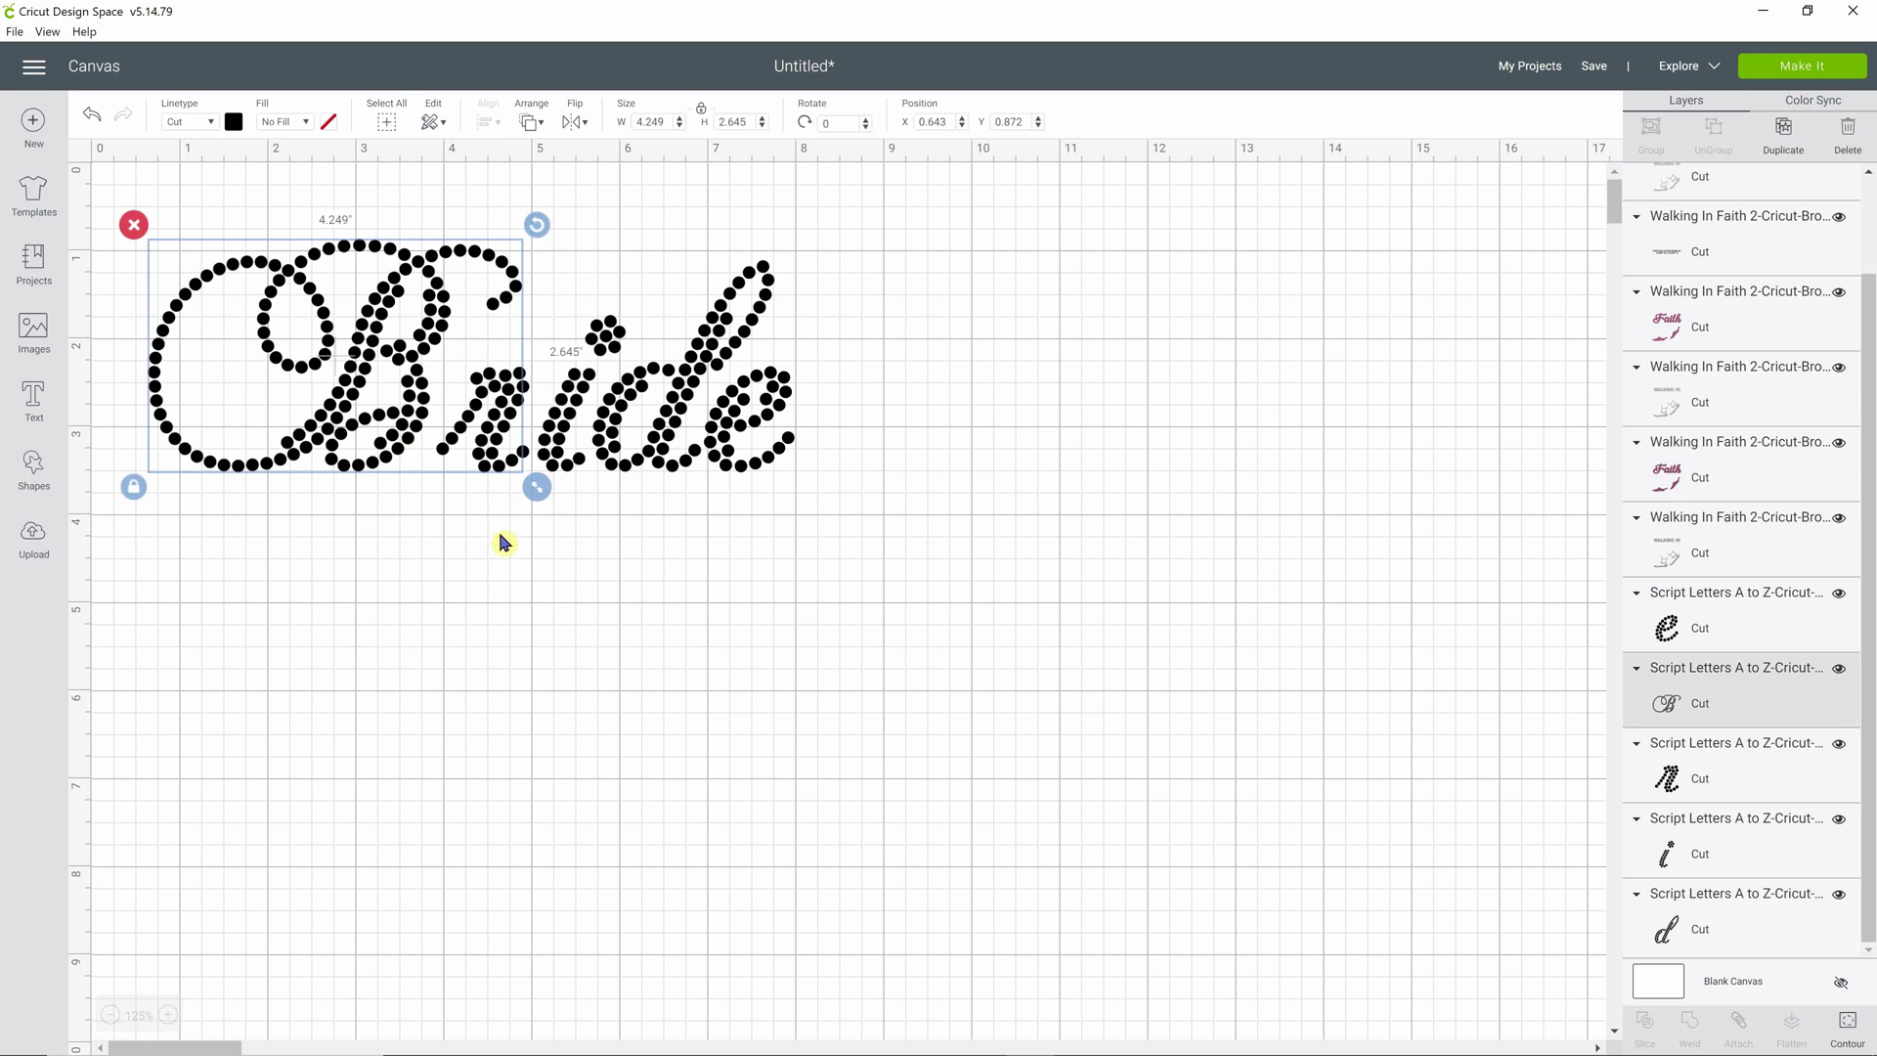
key(Right)
key(Right)
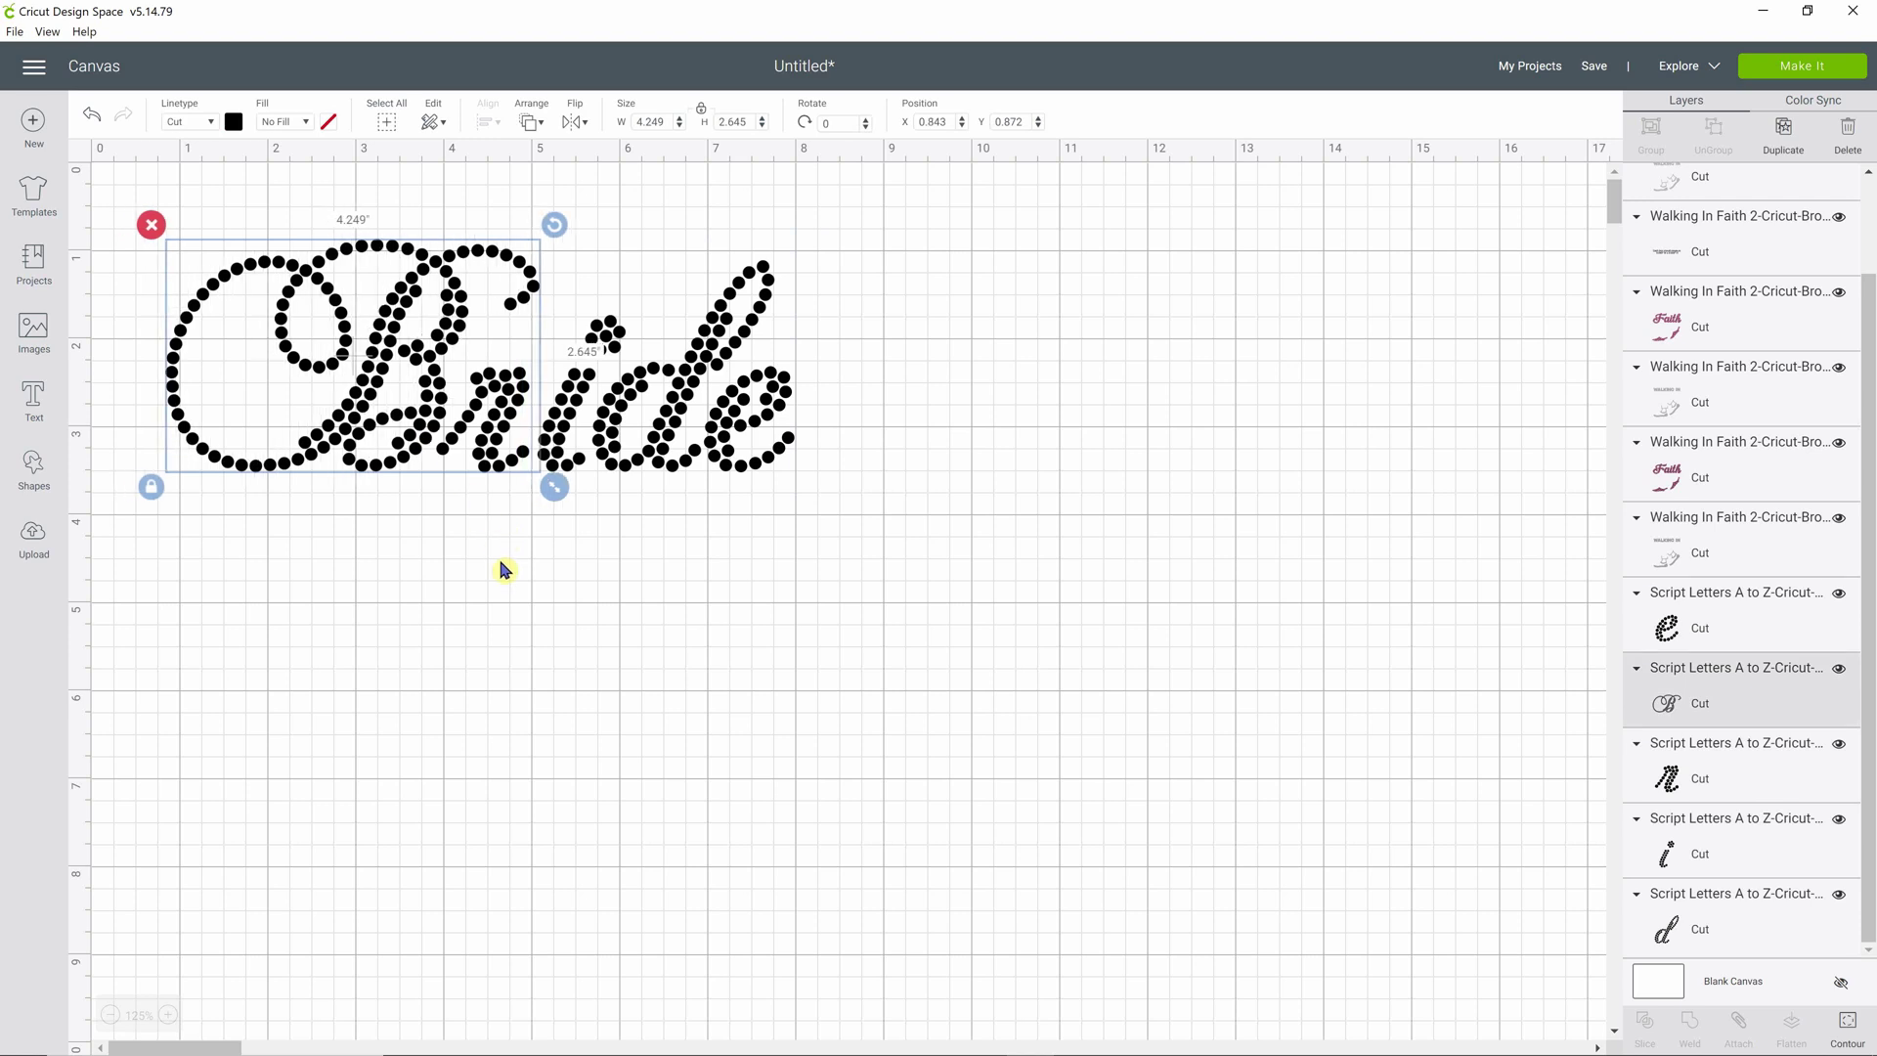
click(520, 619)
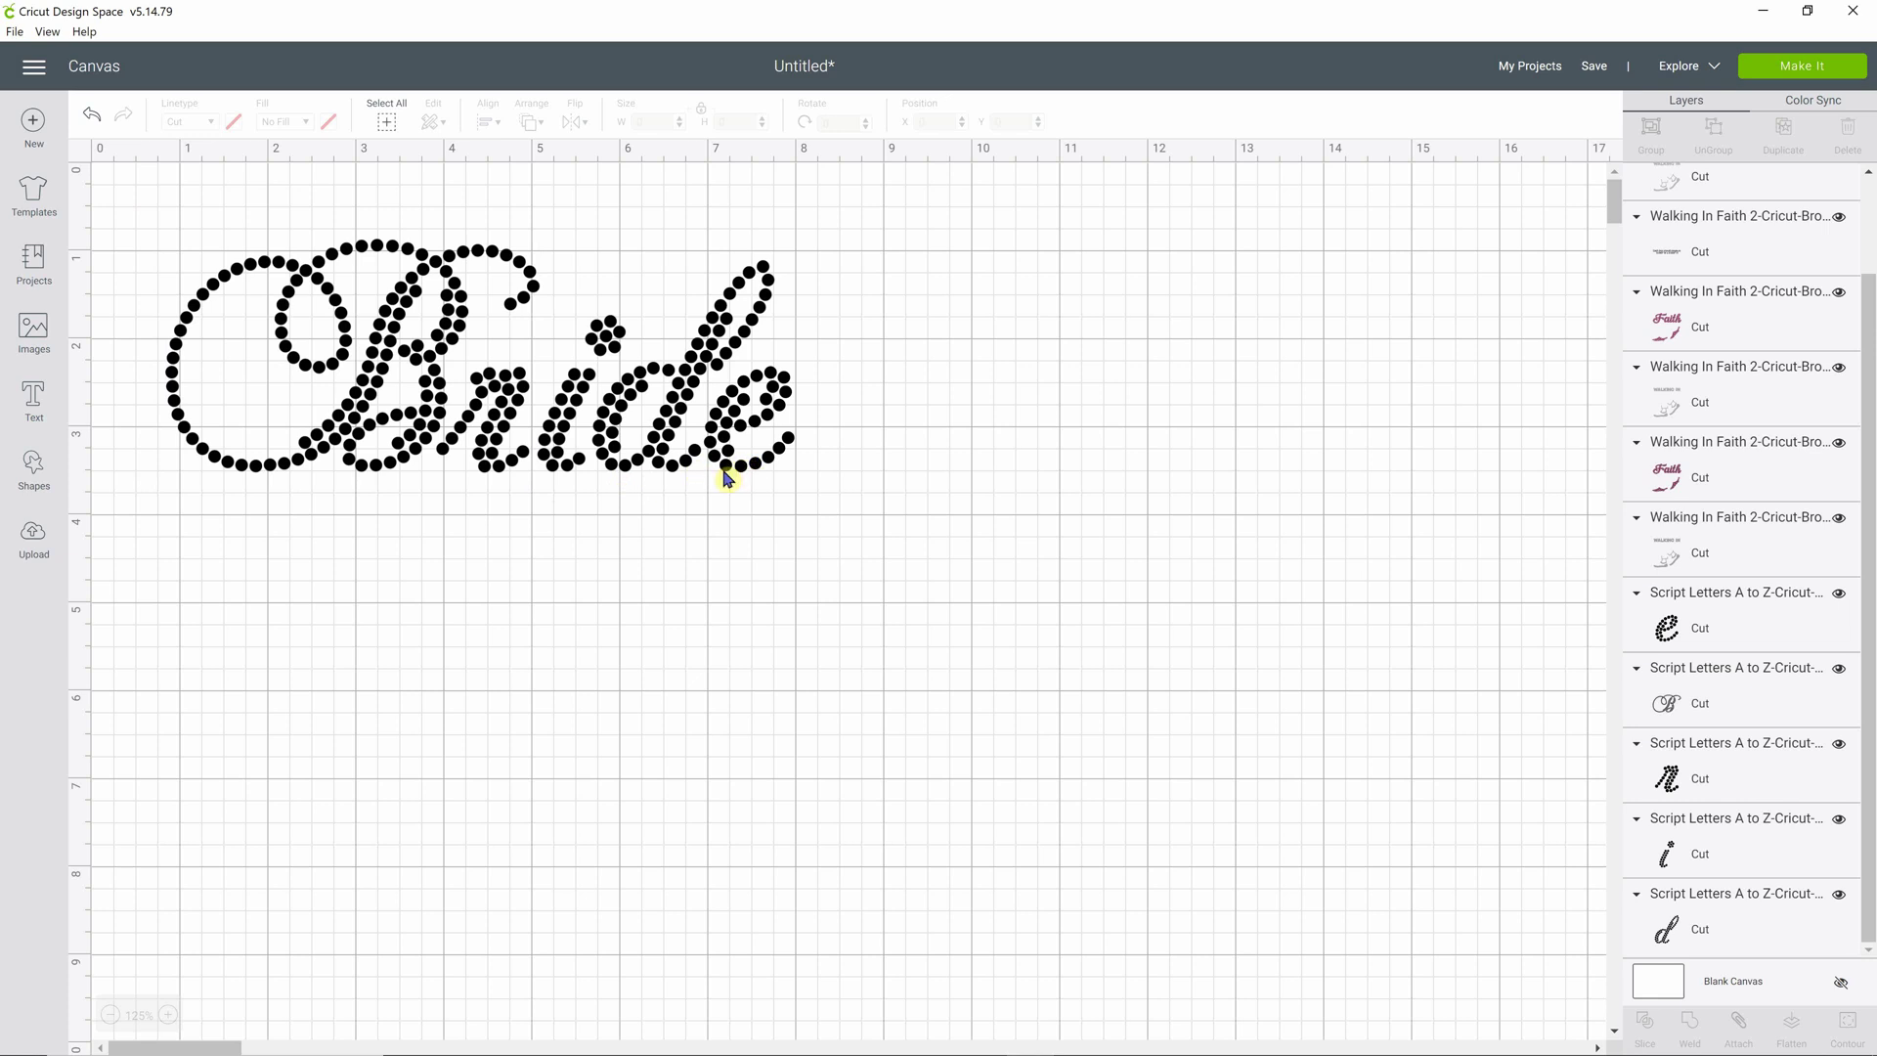
Try to move only the i of Bride left, to X 4.972.
click(561, 437)
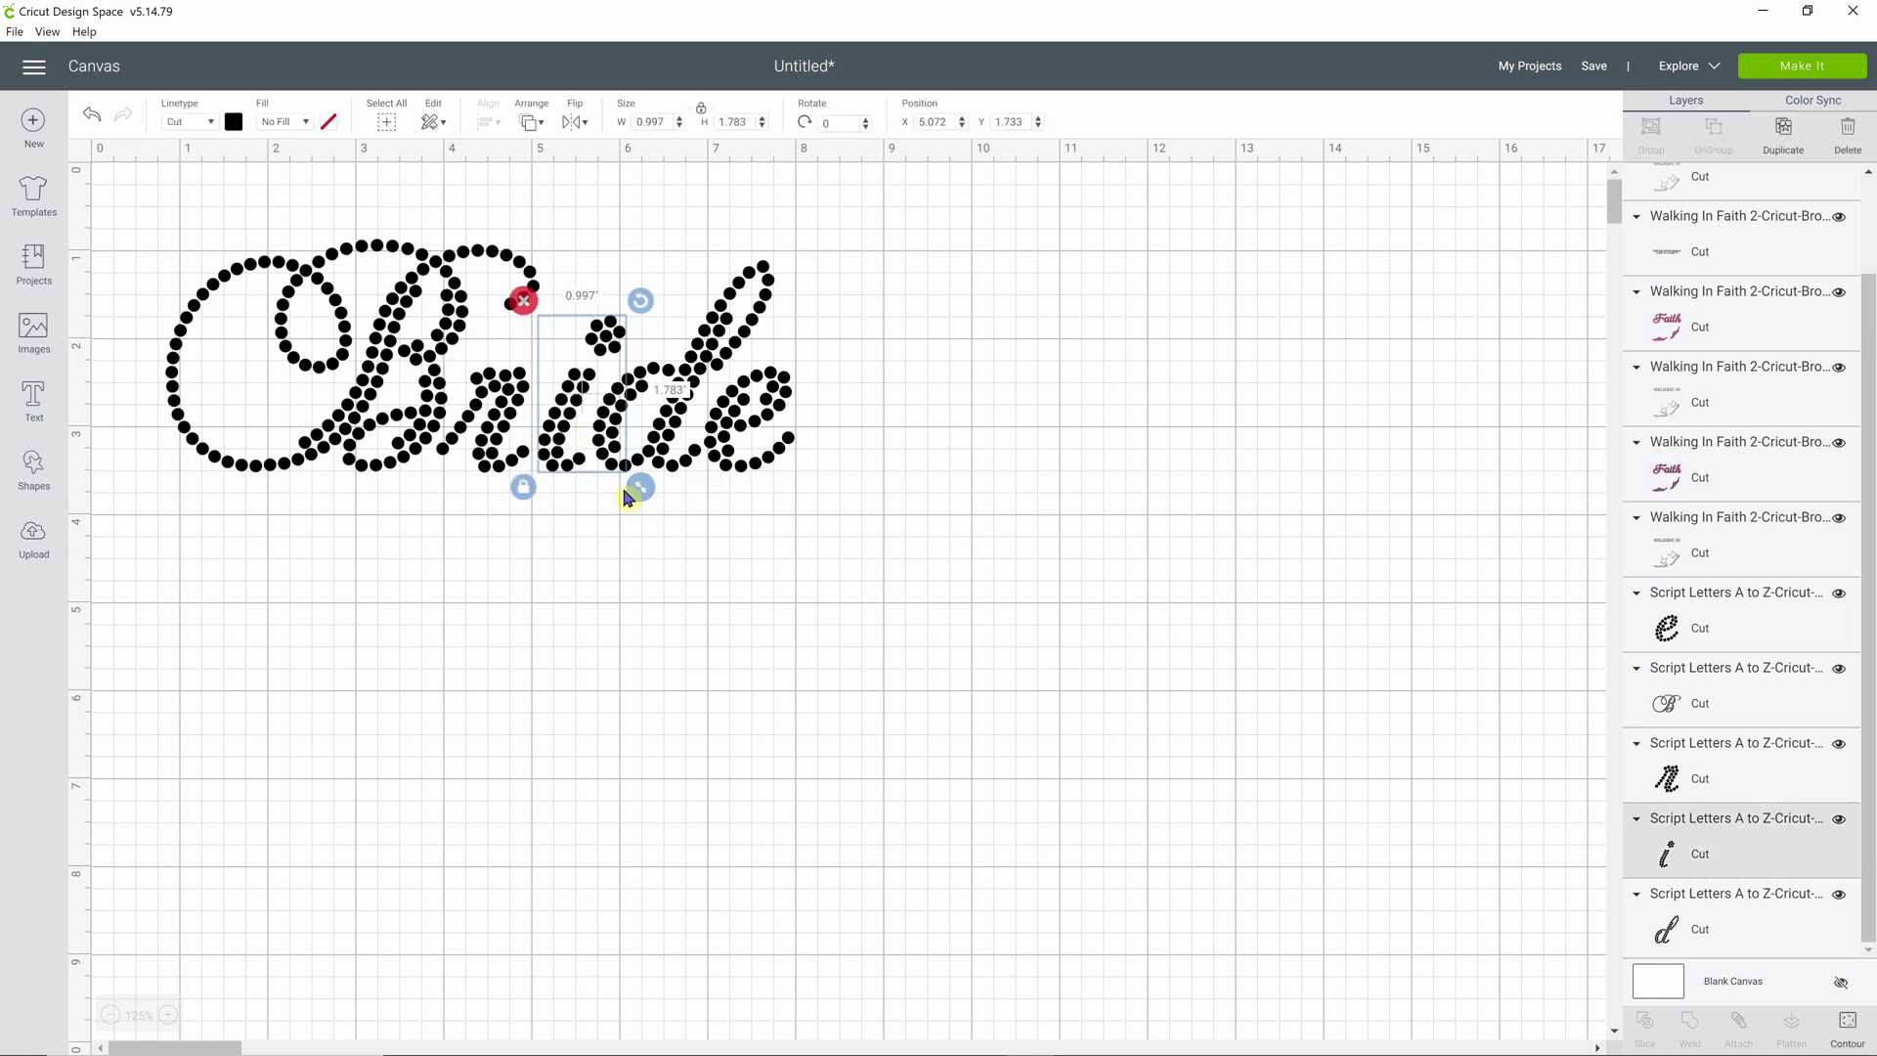
drag(629, 499, 629, 502)
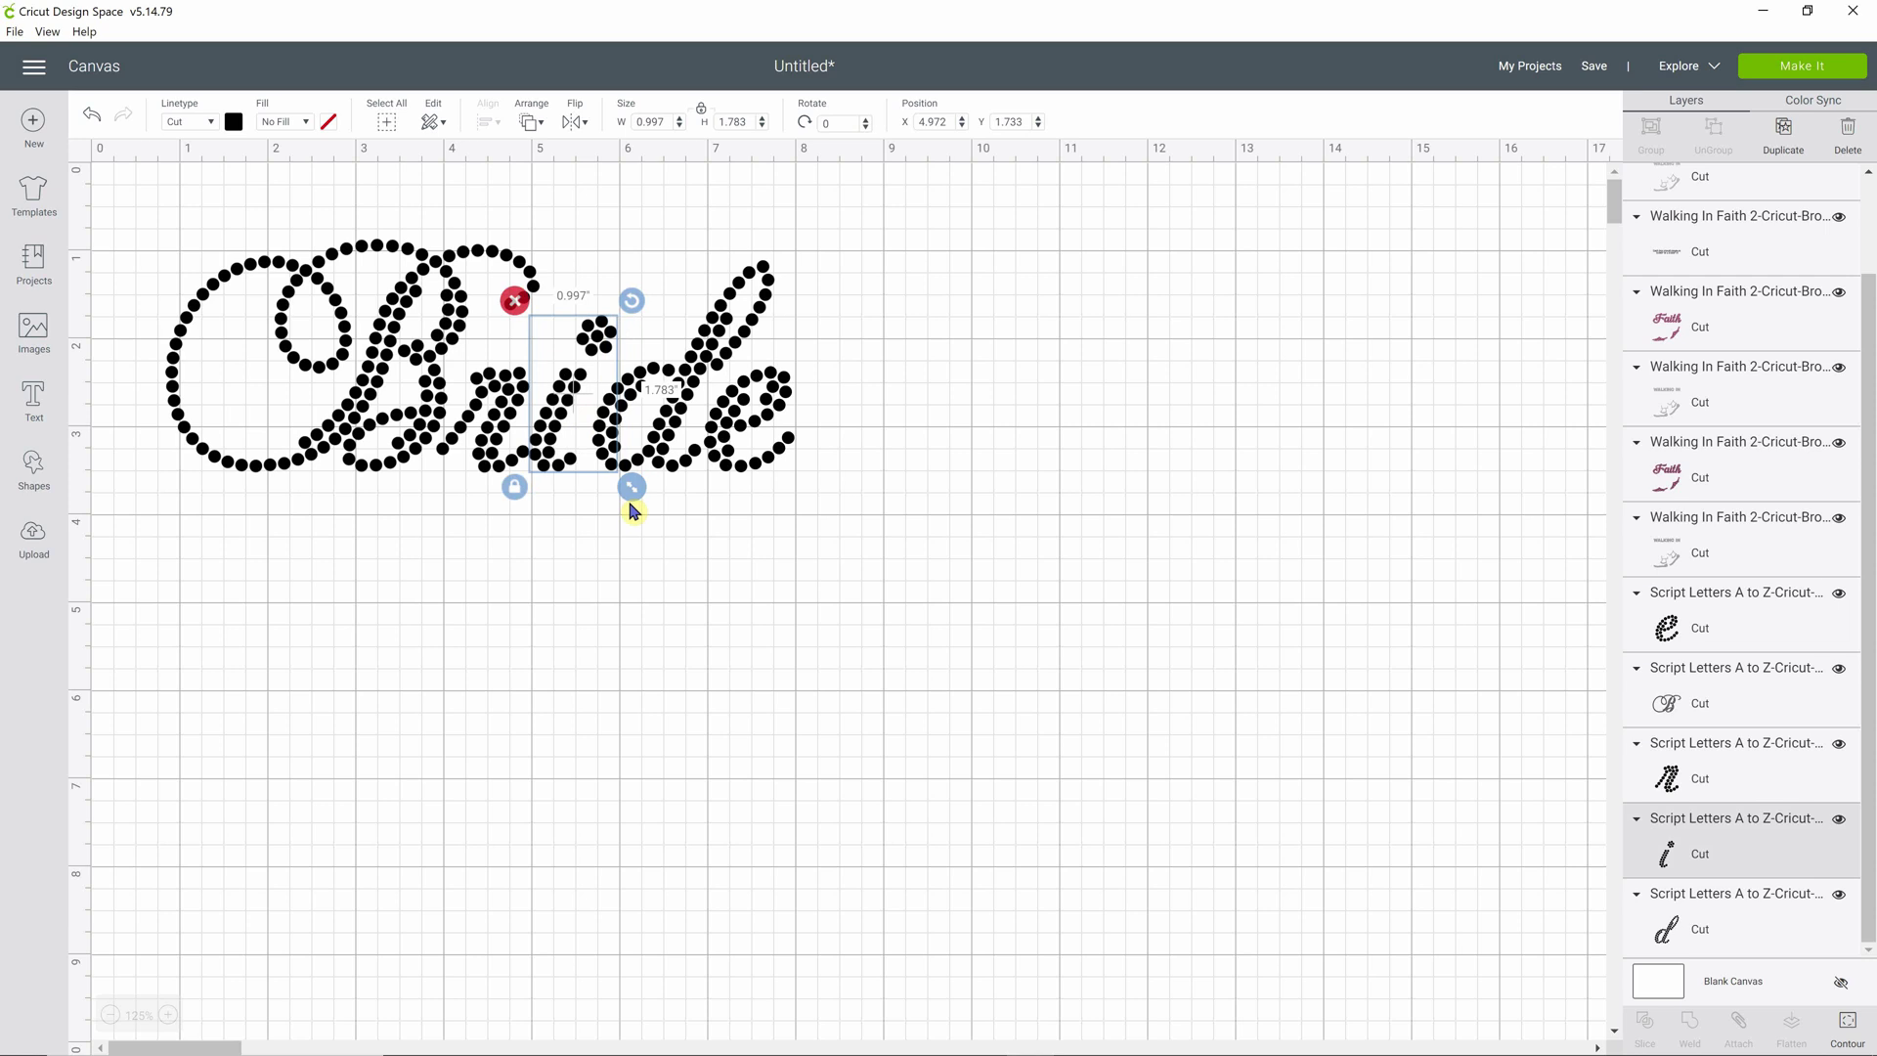
click(570, 570)
click(549, 430)
drag(892, 227, 717, 445)
Move the i, d and e of Bride together slightly left toward the r, to about X 5.039.
click(559, 435)
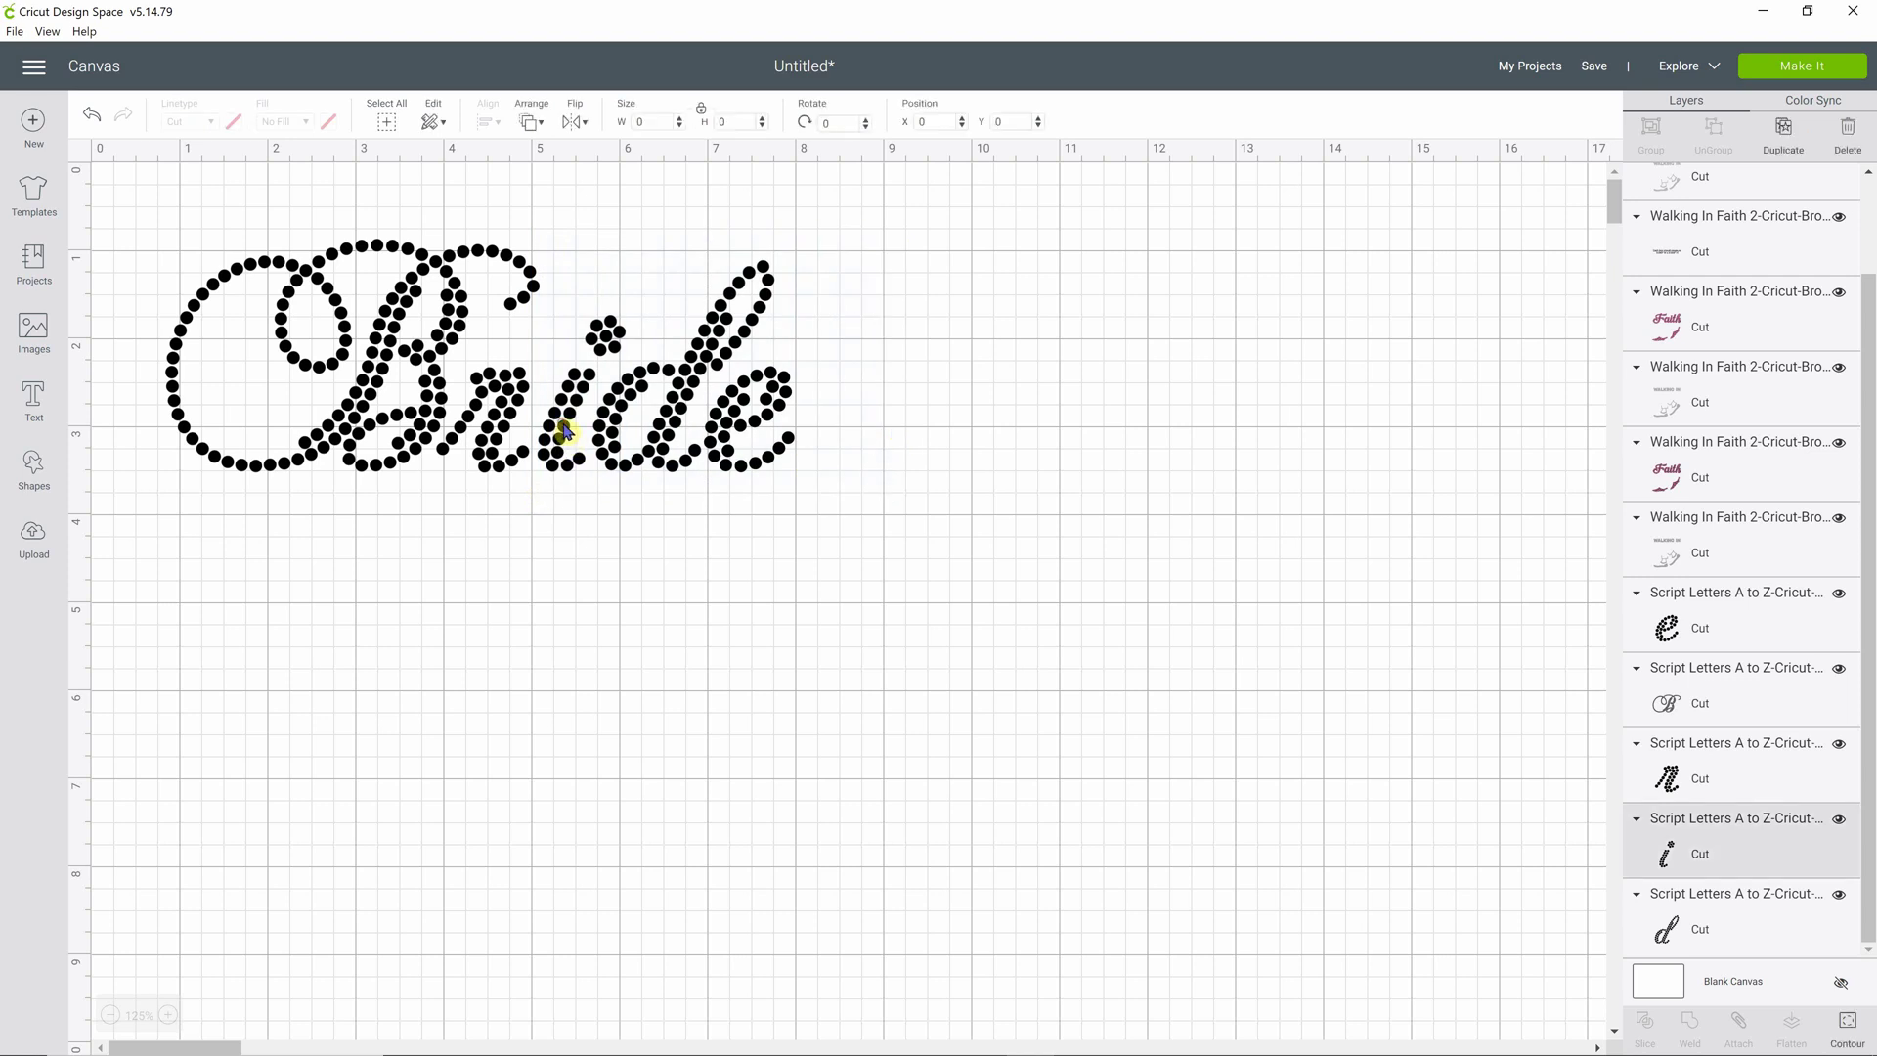
shift+click(682, 430)
shift+click(788, 438)
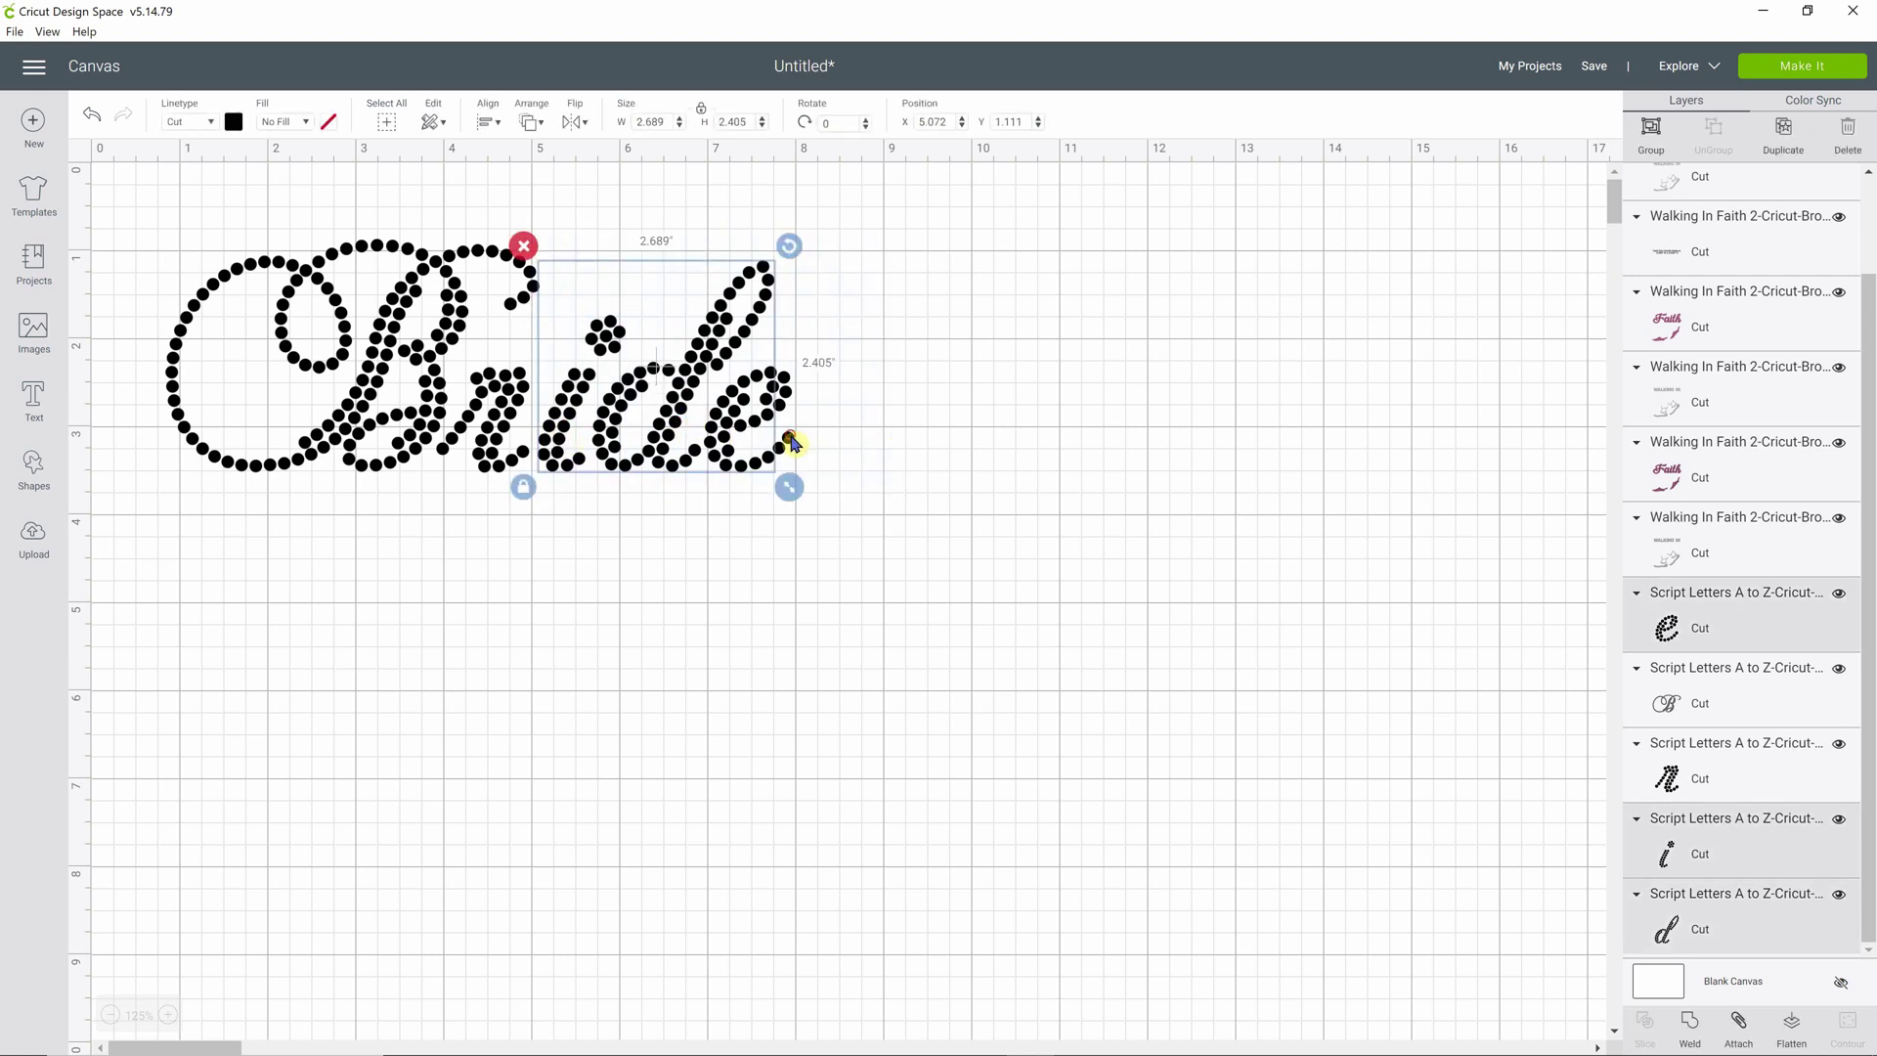
drag(684, 419, 681, 418)
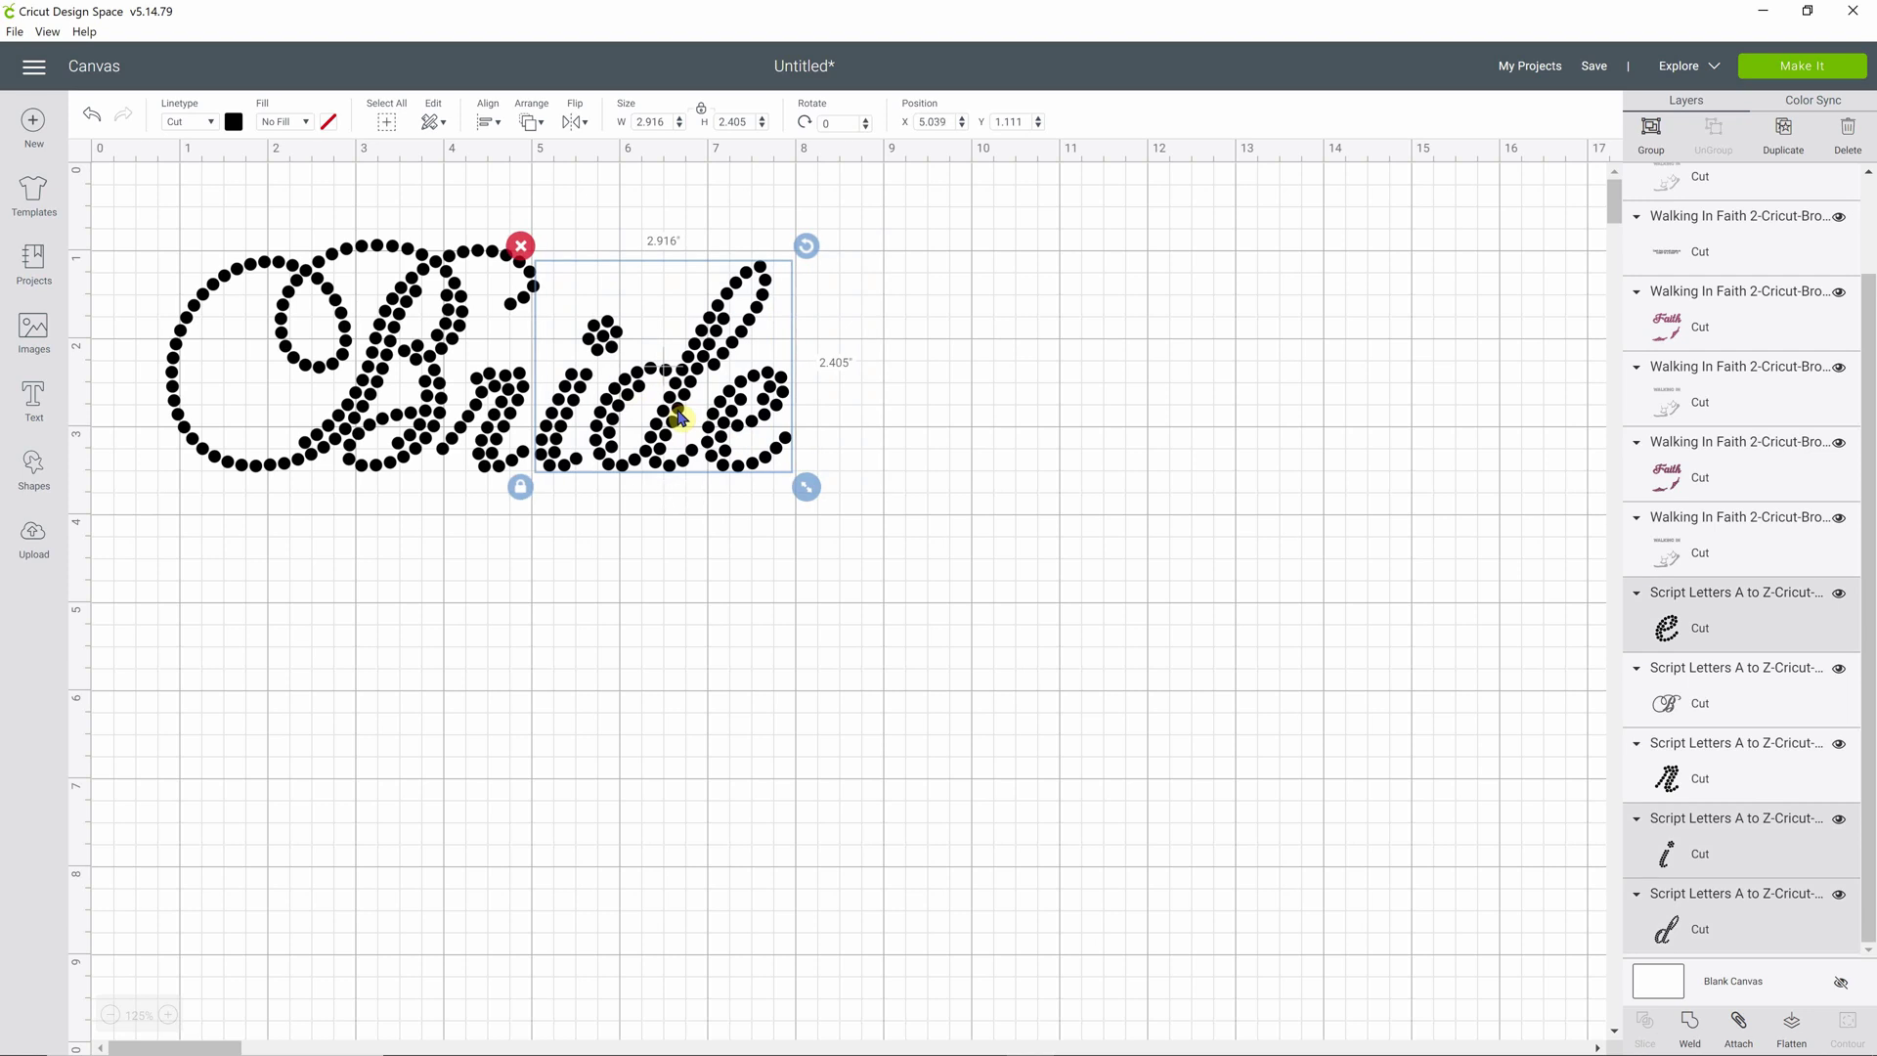
click(702, 559)
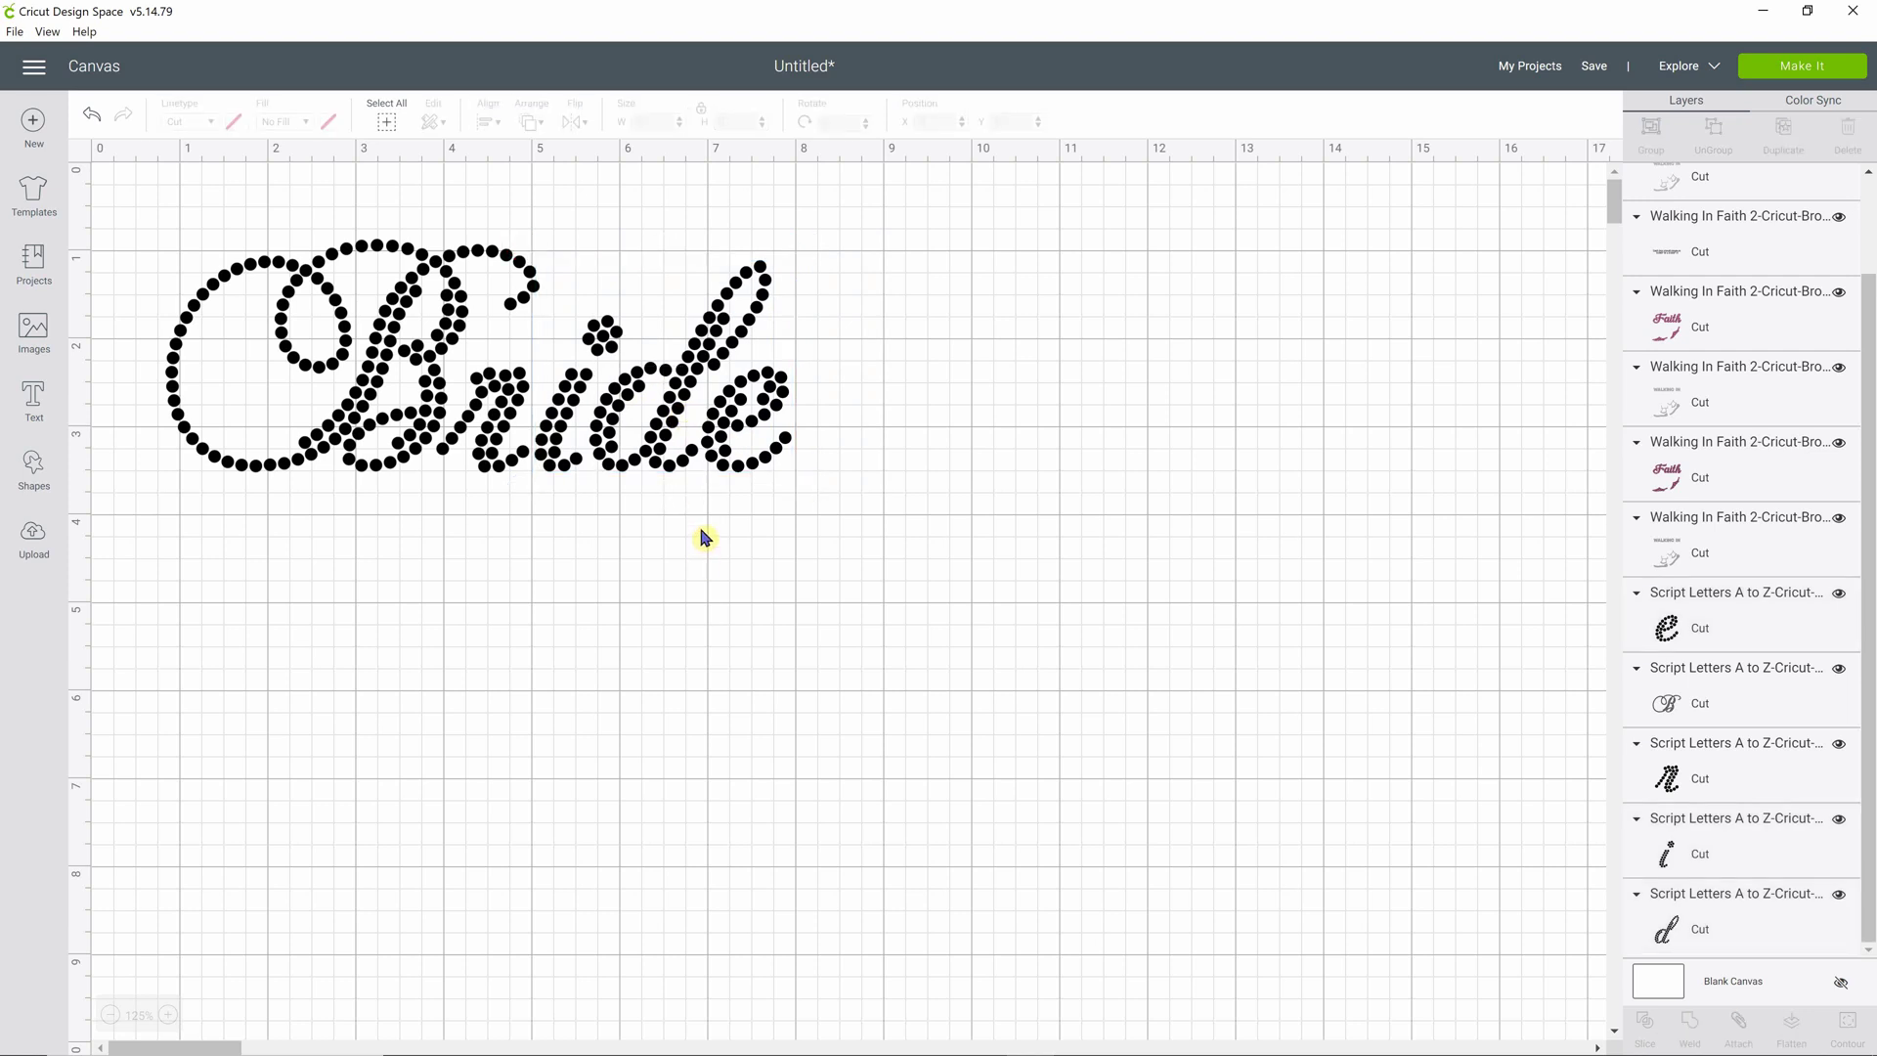
Weld all five Bride letters into a single shape and select the result.
drag(122, 203, 850, 506)
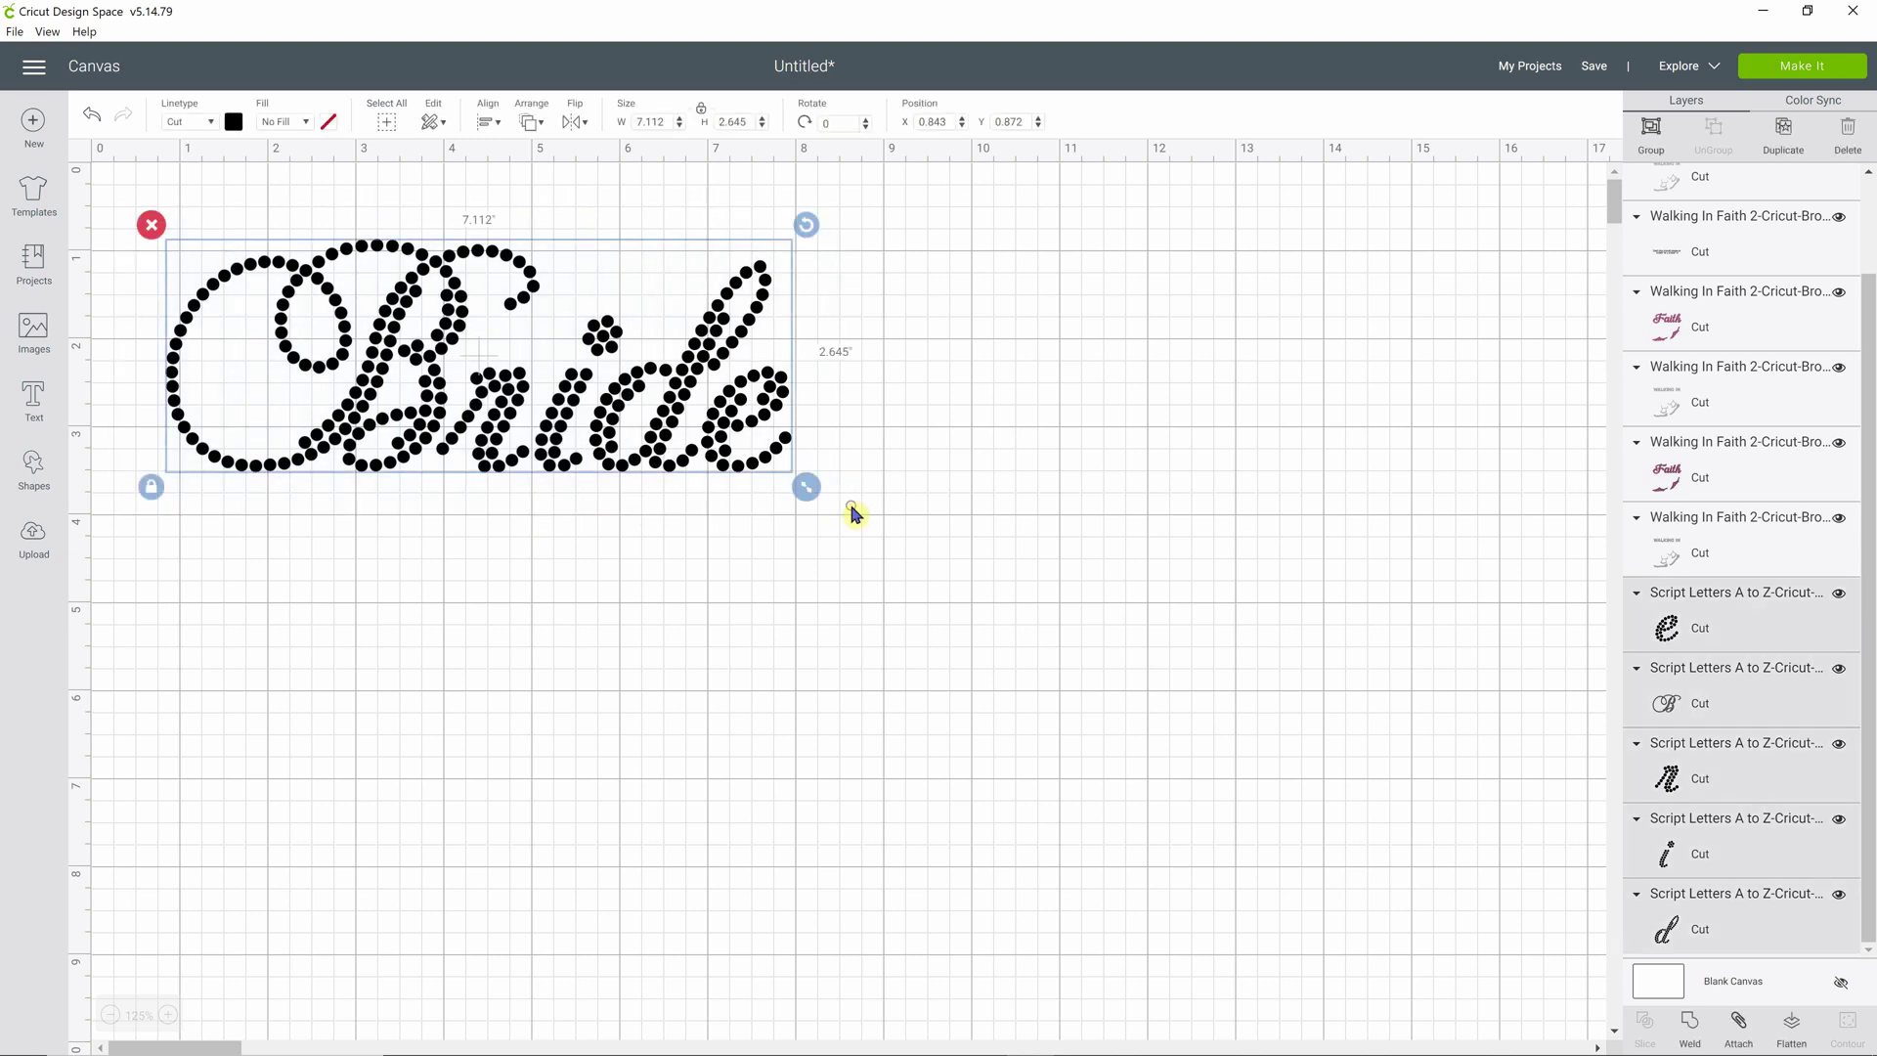
click(1691, 1026)
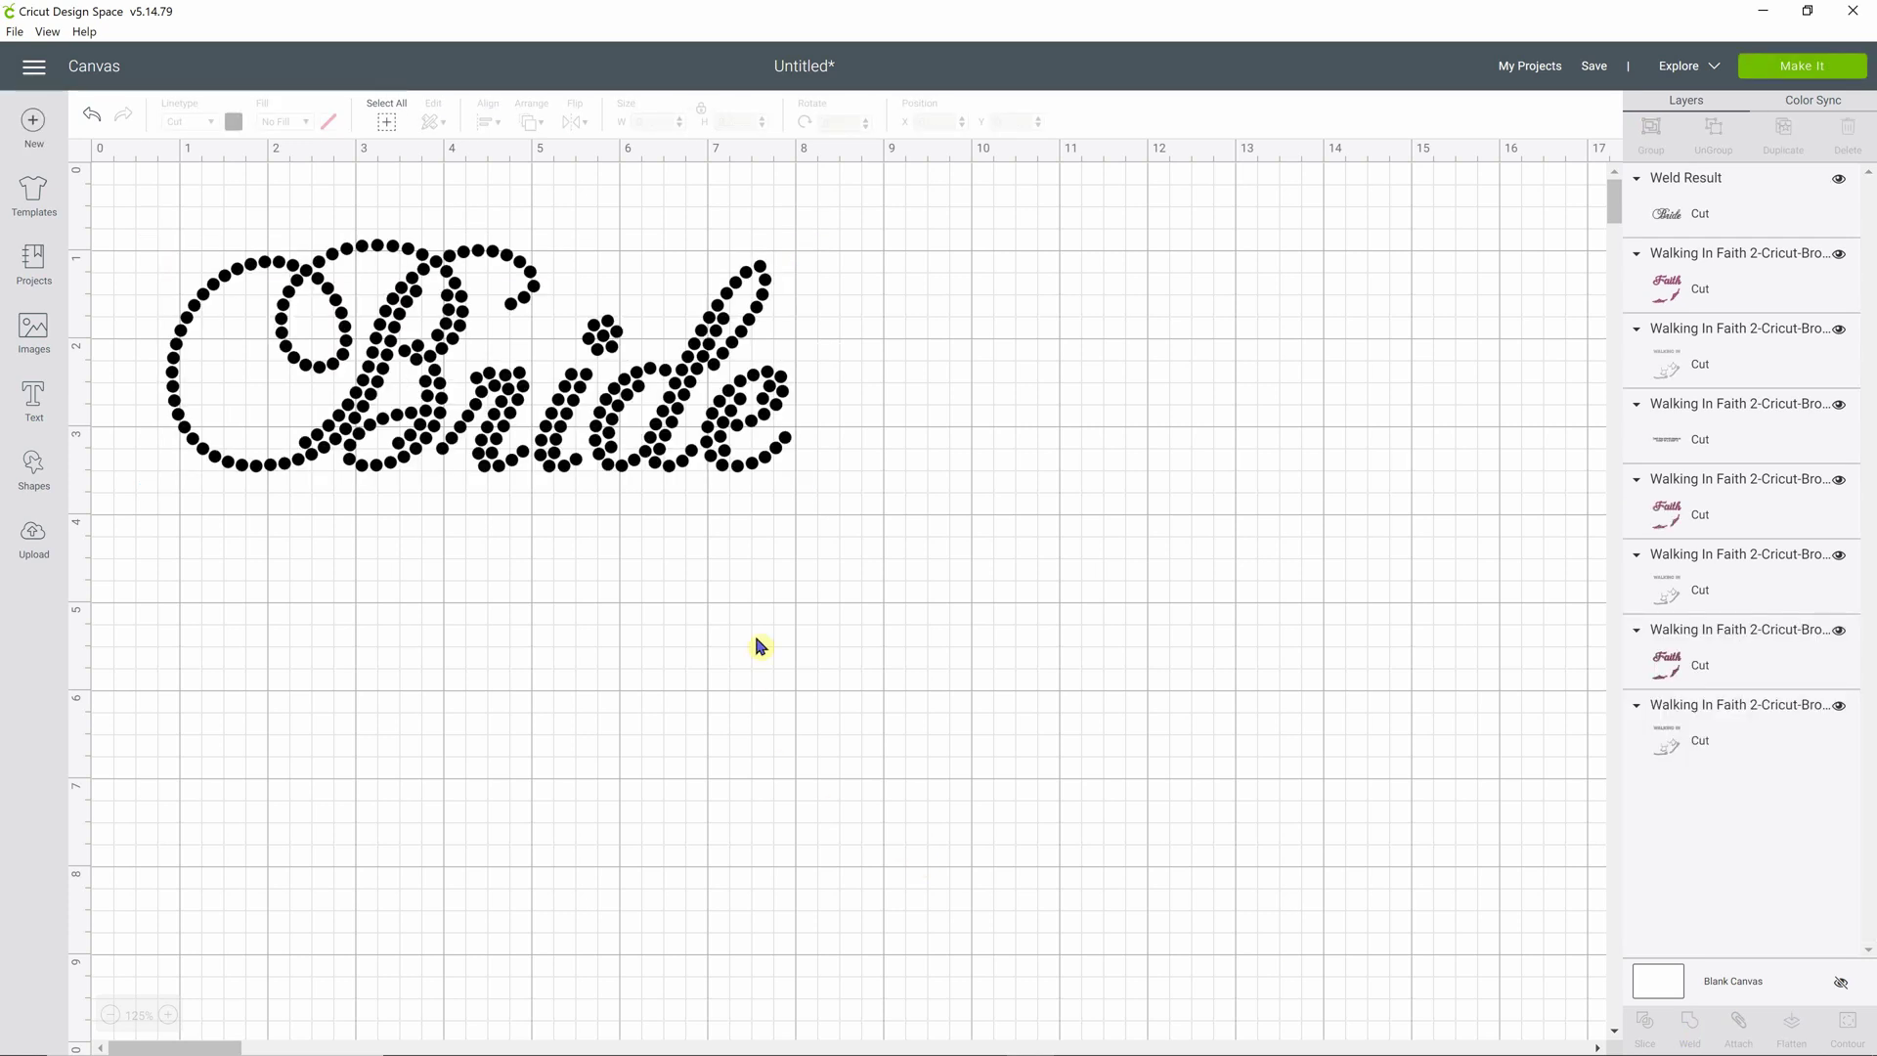
click(726, 427)
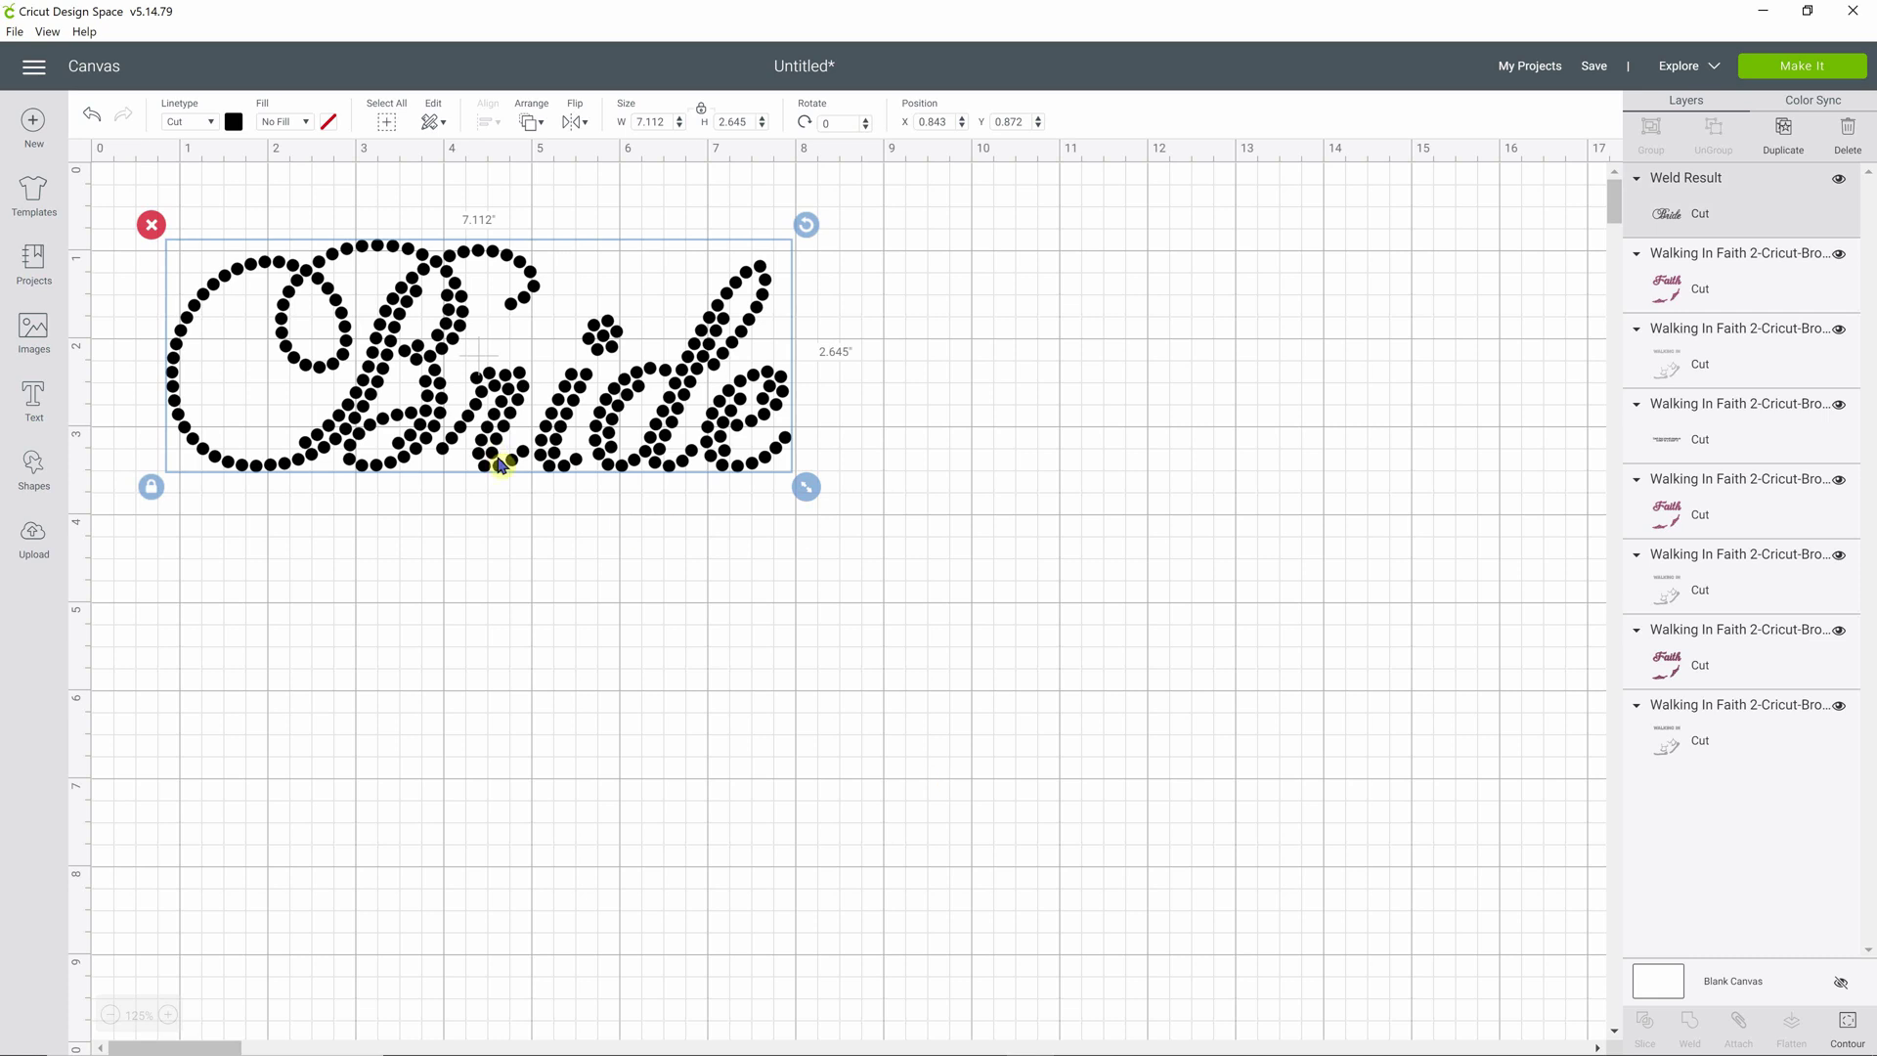
Hide the contours of the welded Bride down to one circle, and set that circle's width to 0.10.
click(1846, 1043)
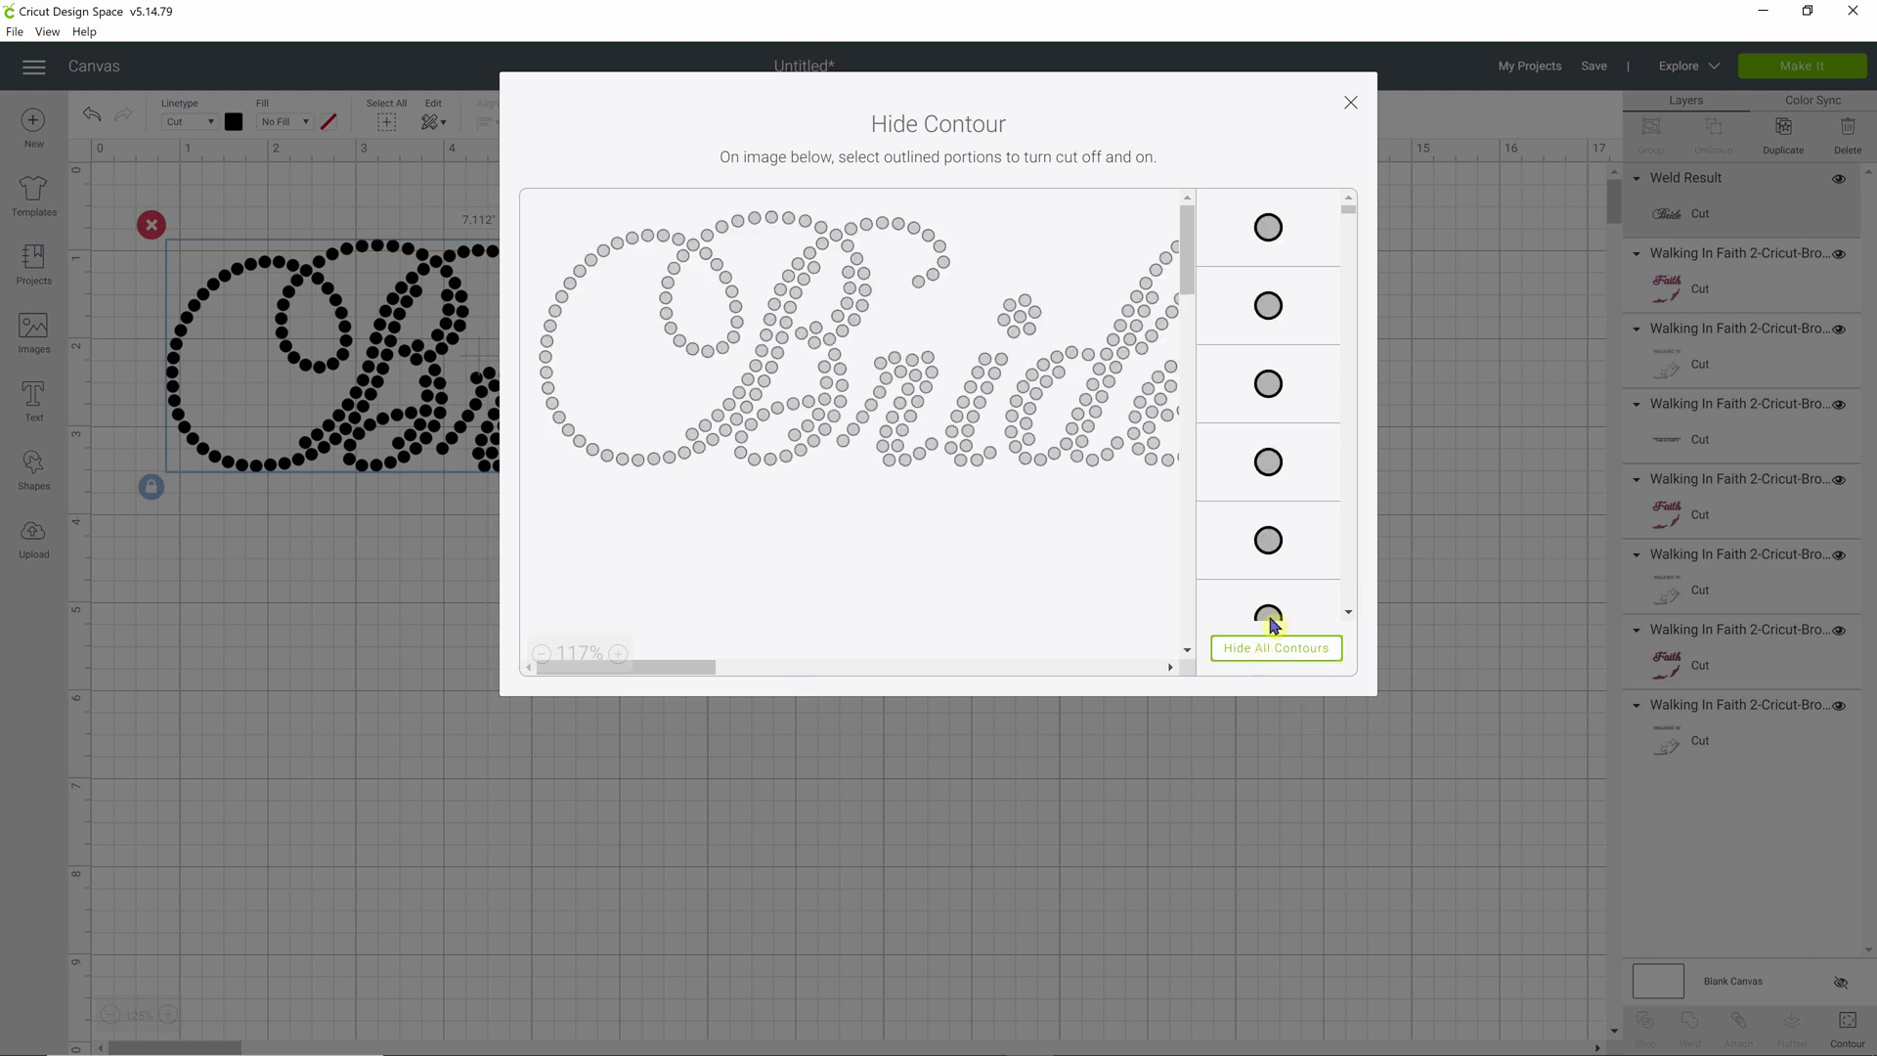
click(1264, 657)
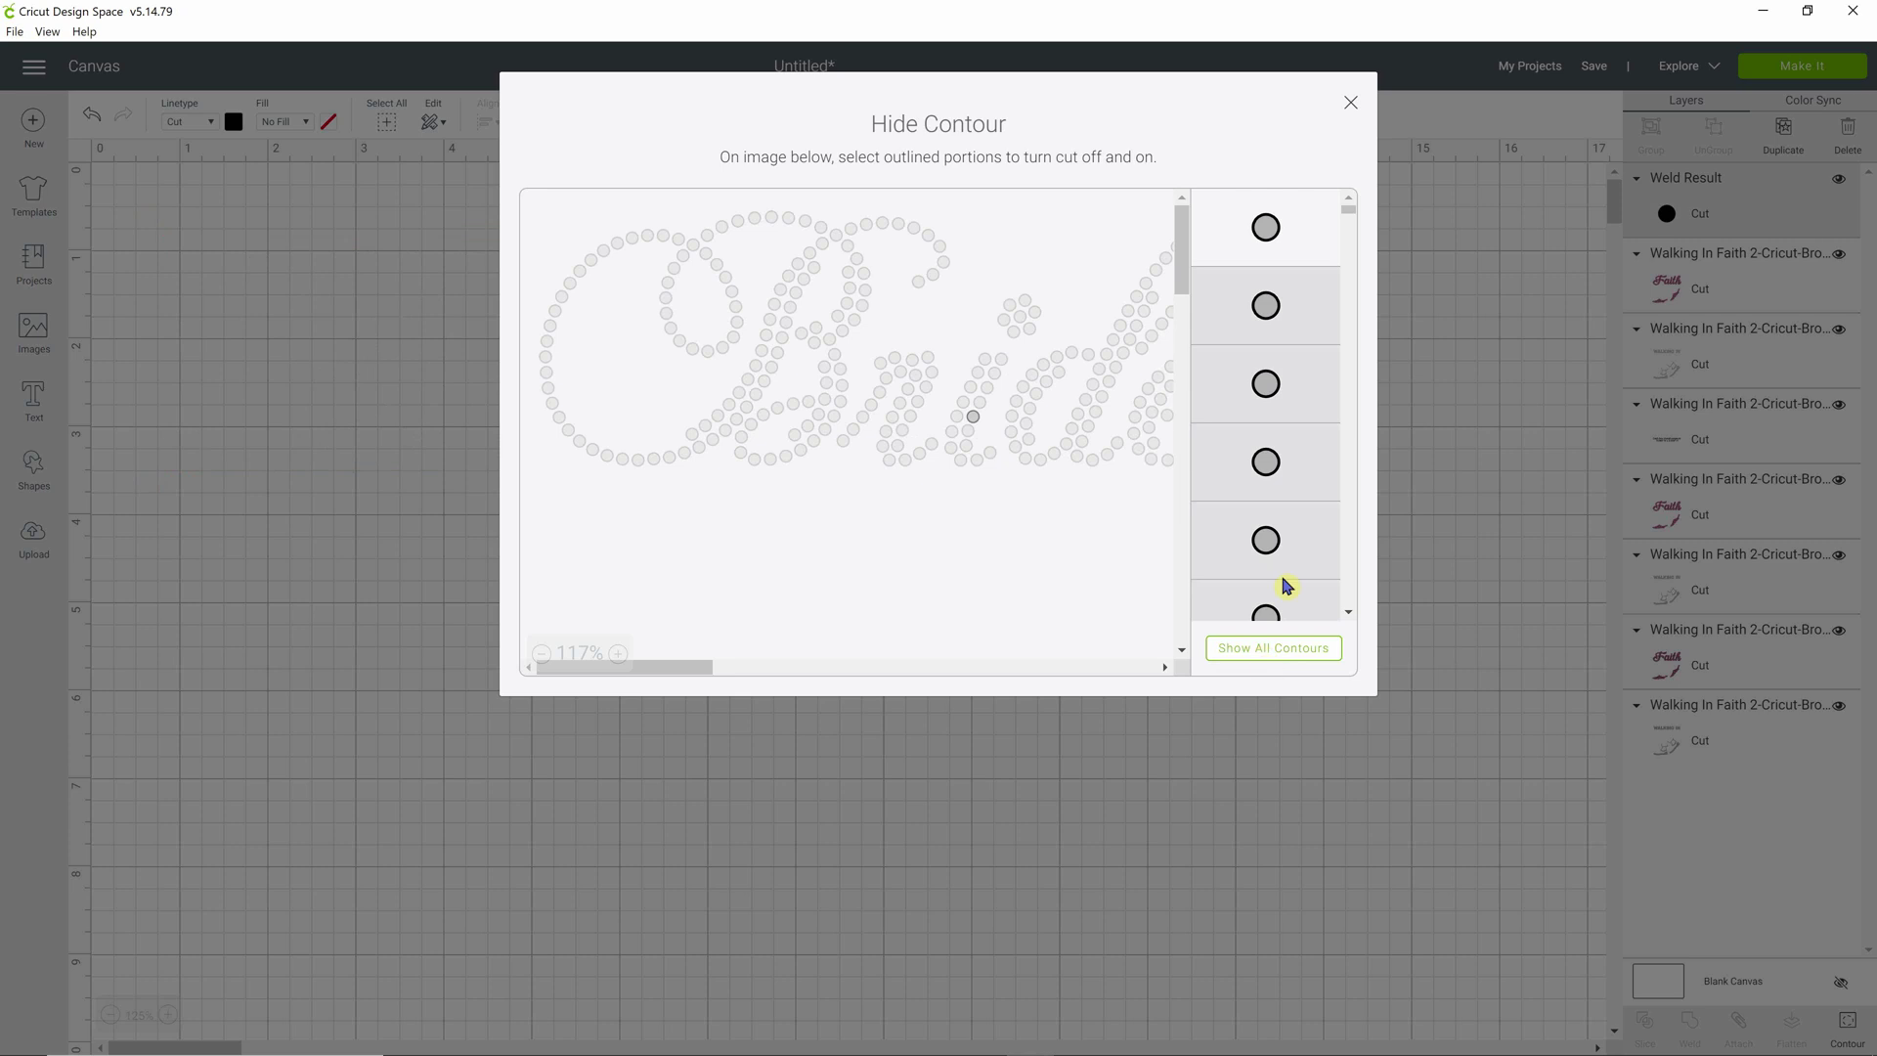
click(1349, 105)
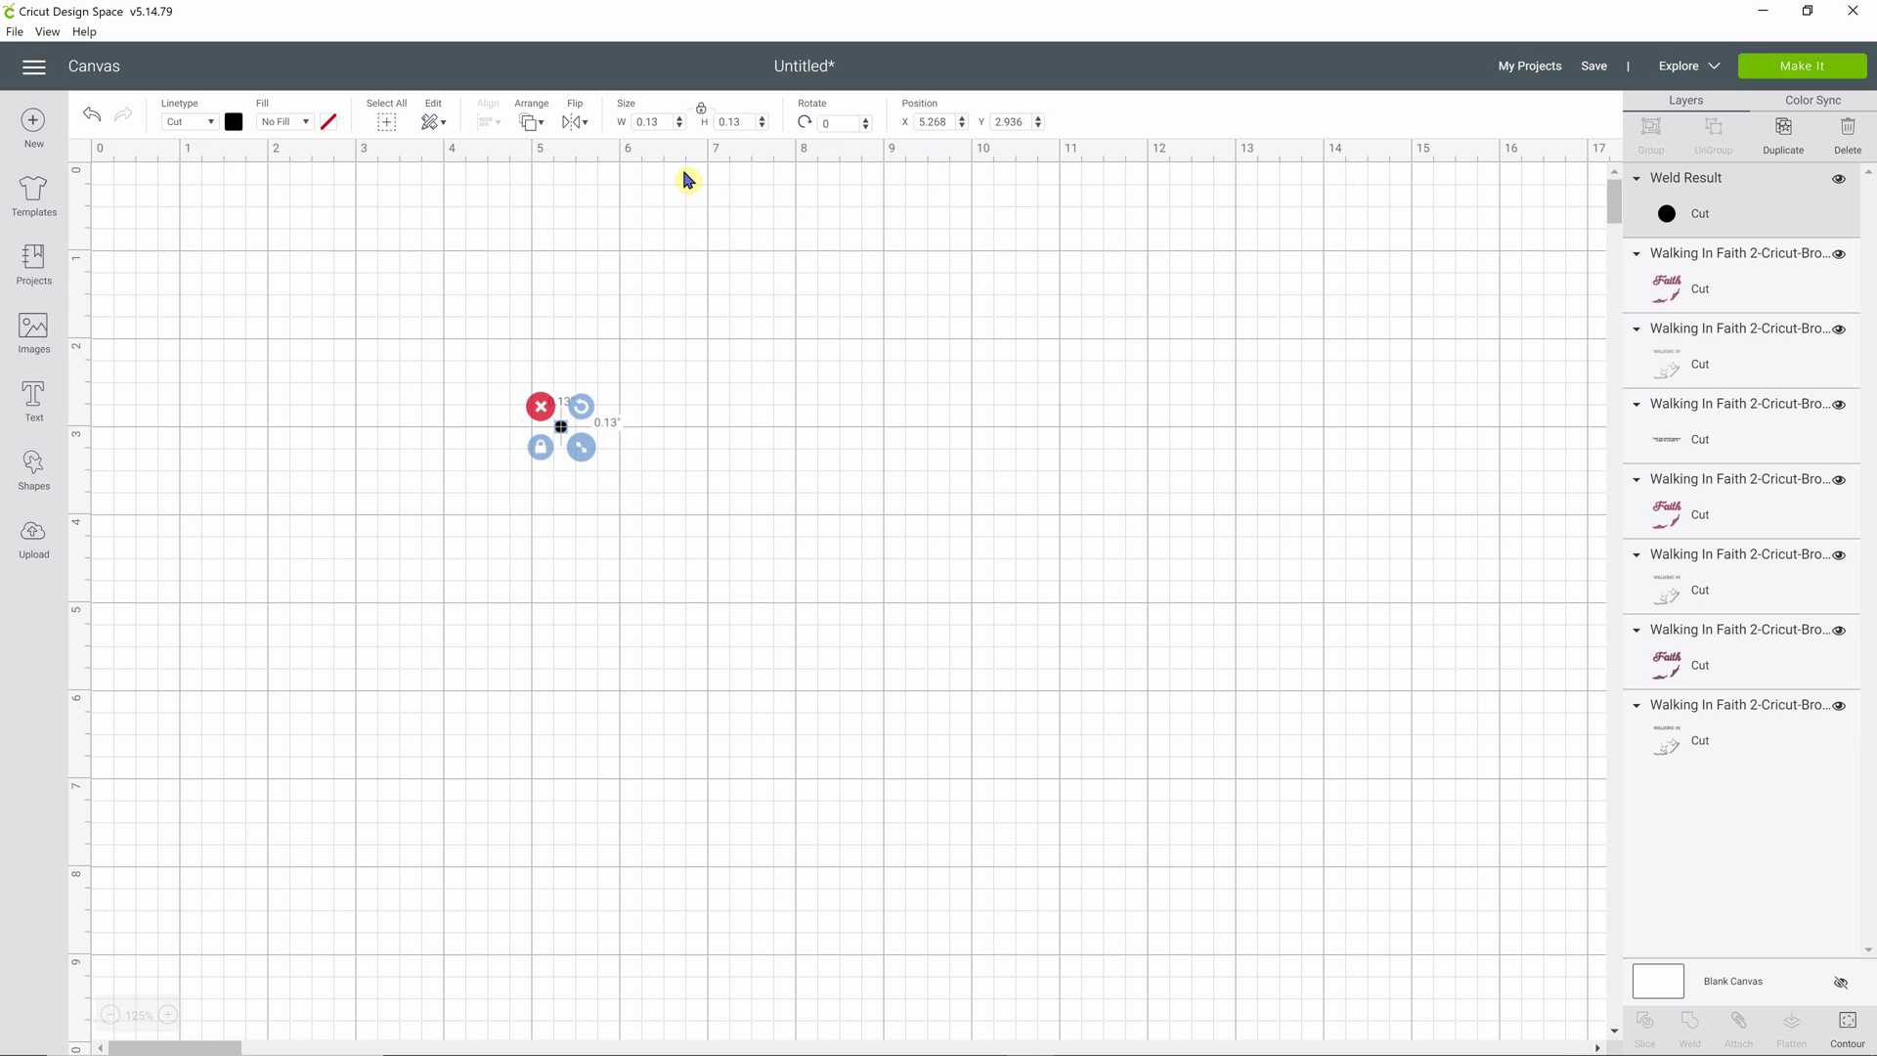
click(650, 122)
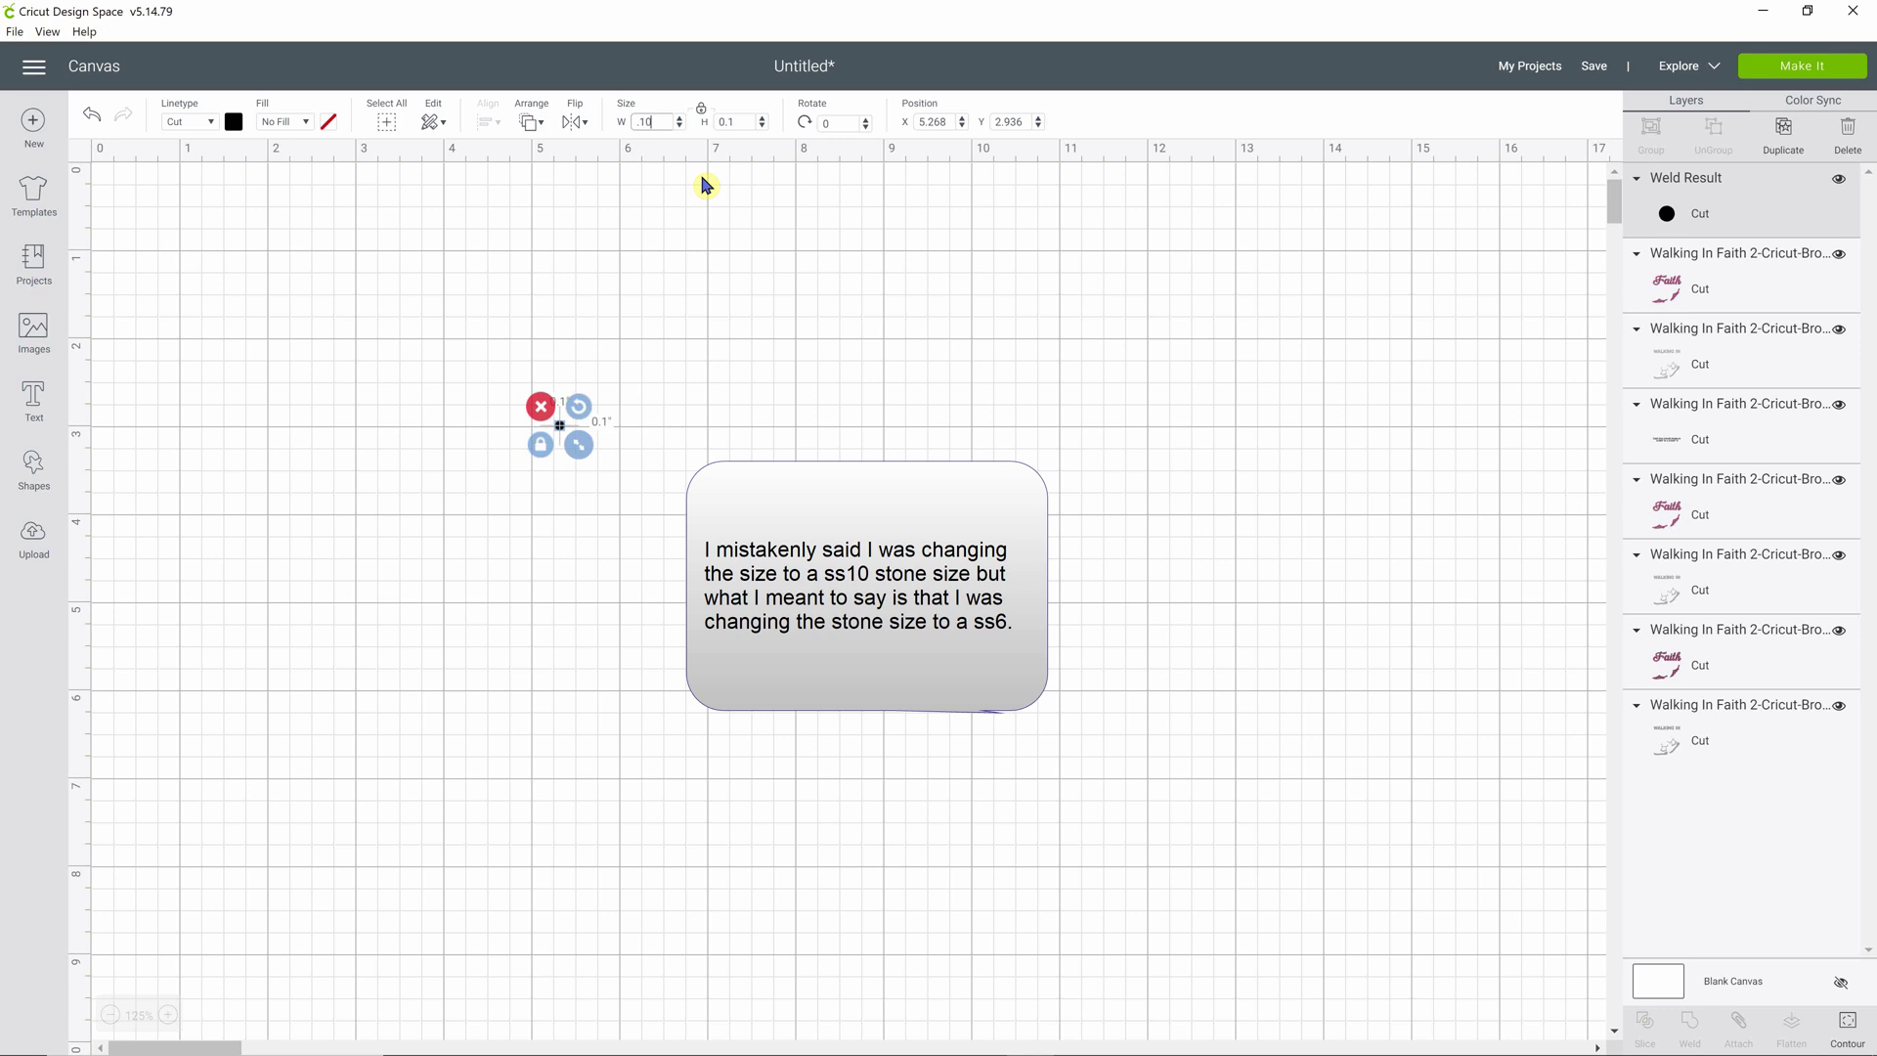
Show all contours of the welded Bride again to restore the full lettering at the smaller circle size.
mouse_move(1715, 1042)
click(1851, 1026)
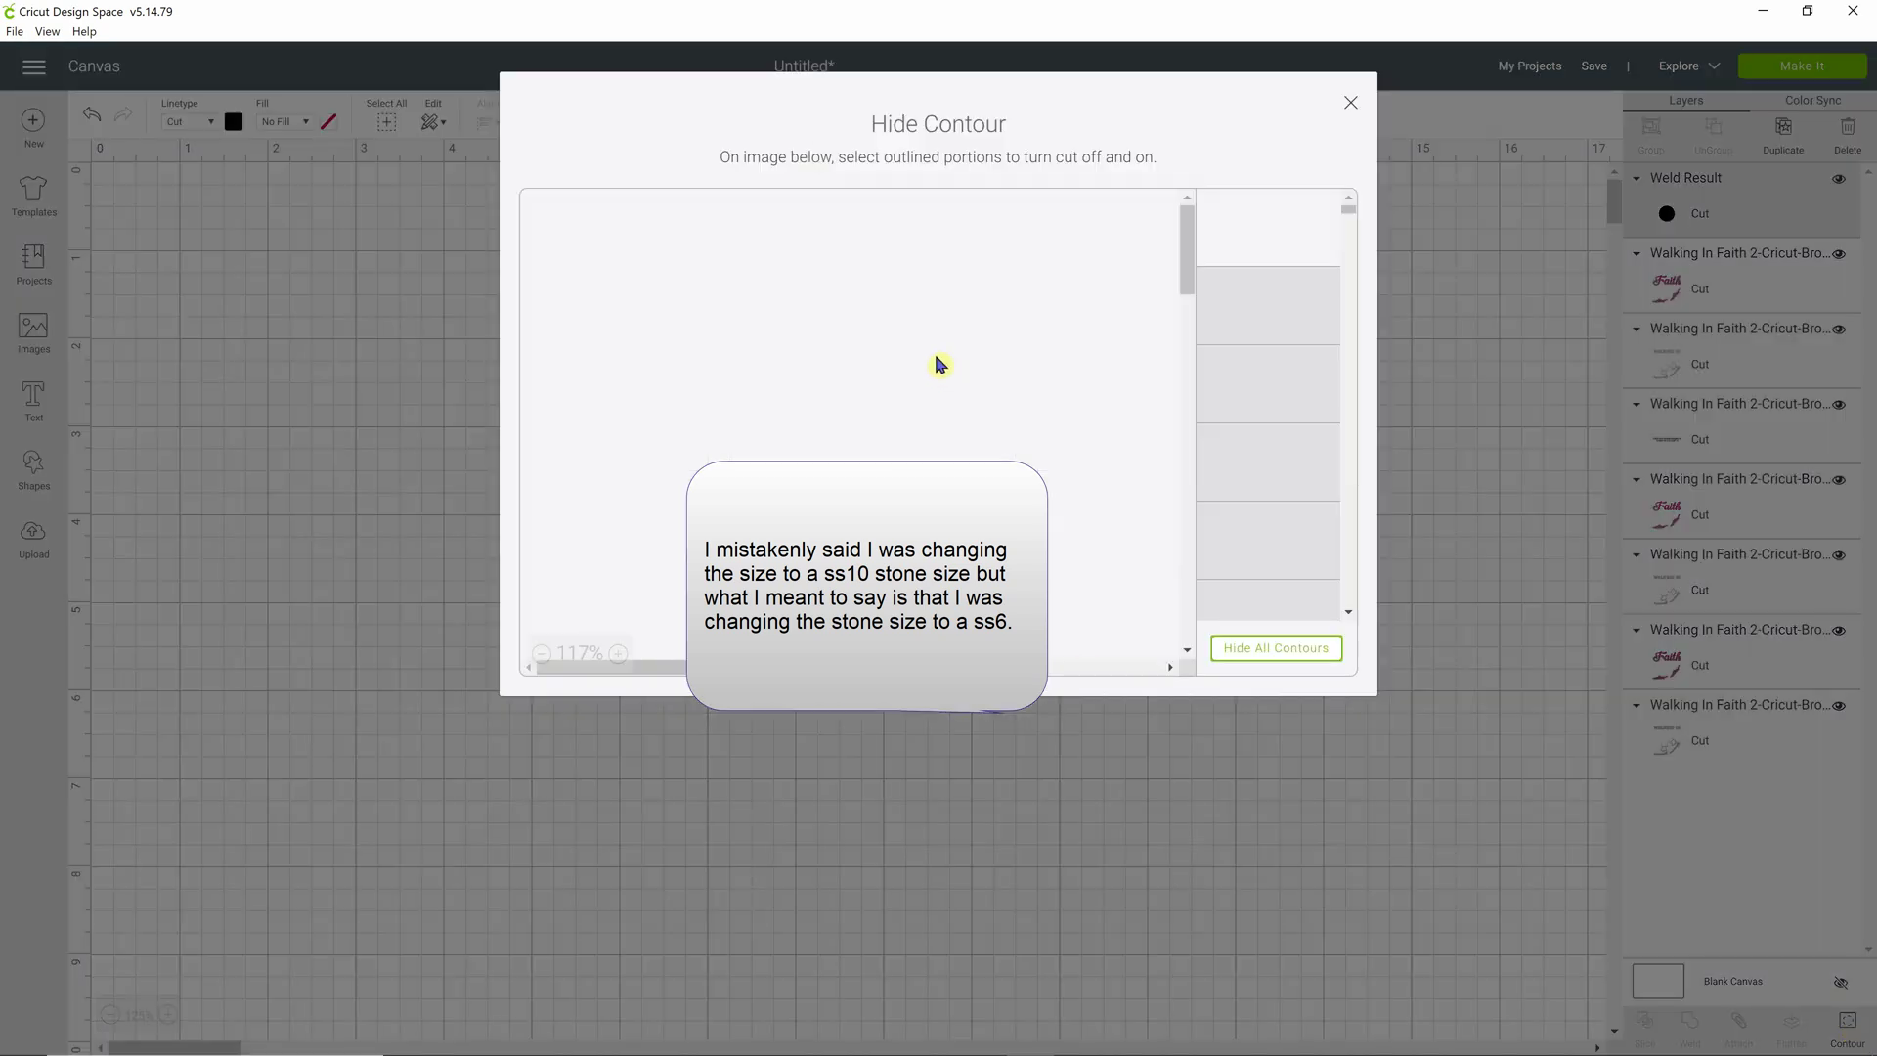
click(1241, 659)
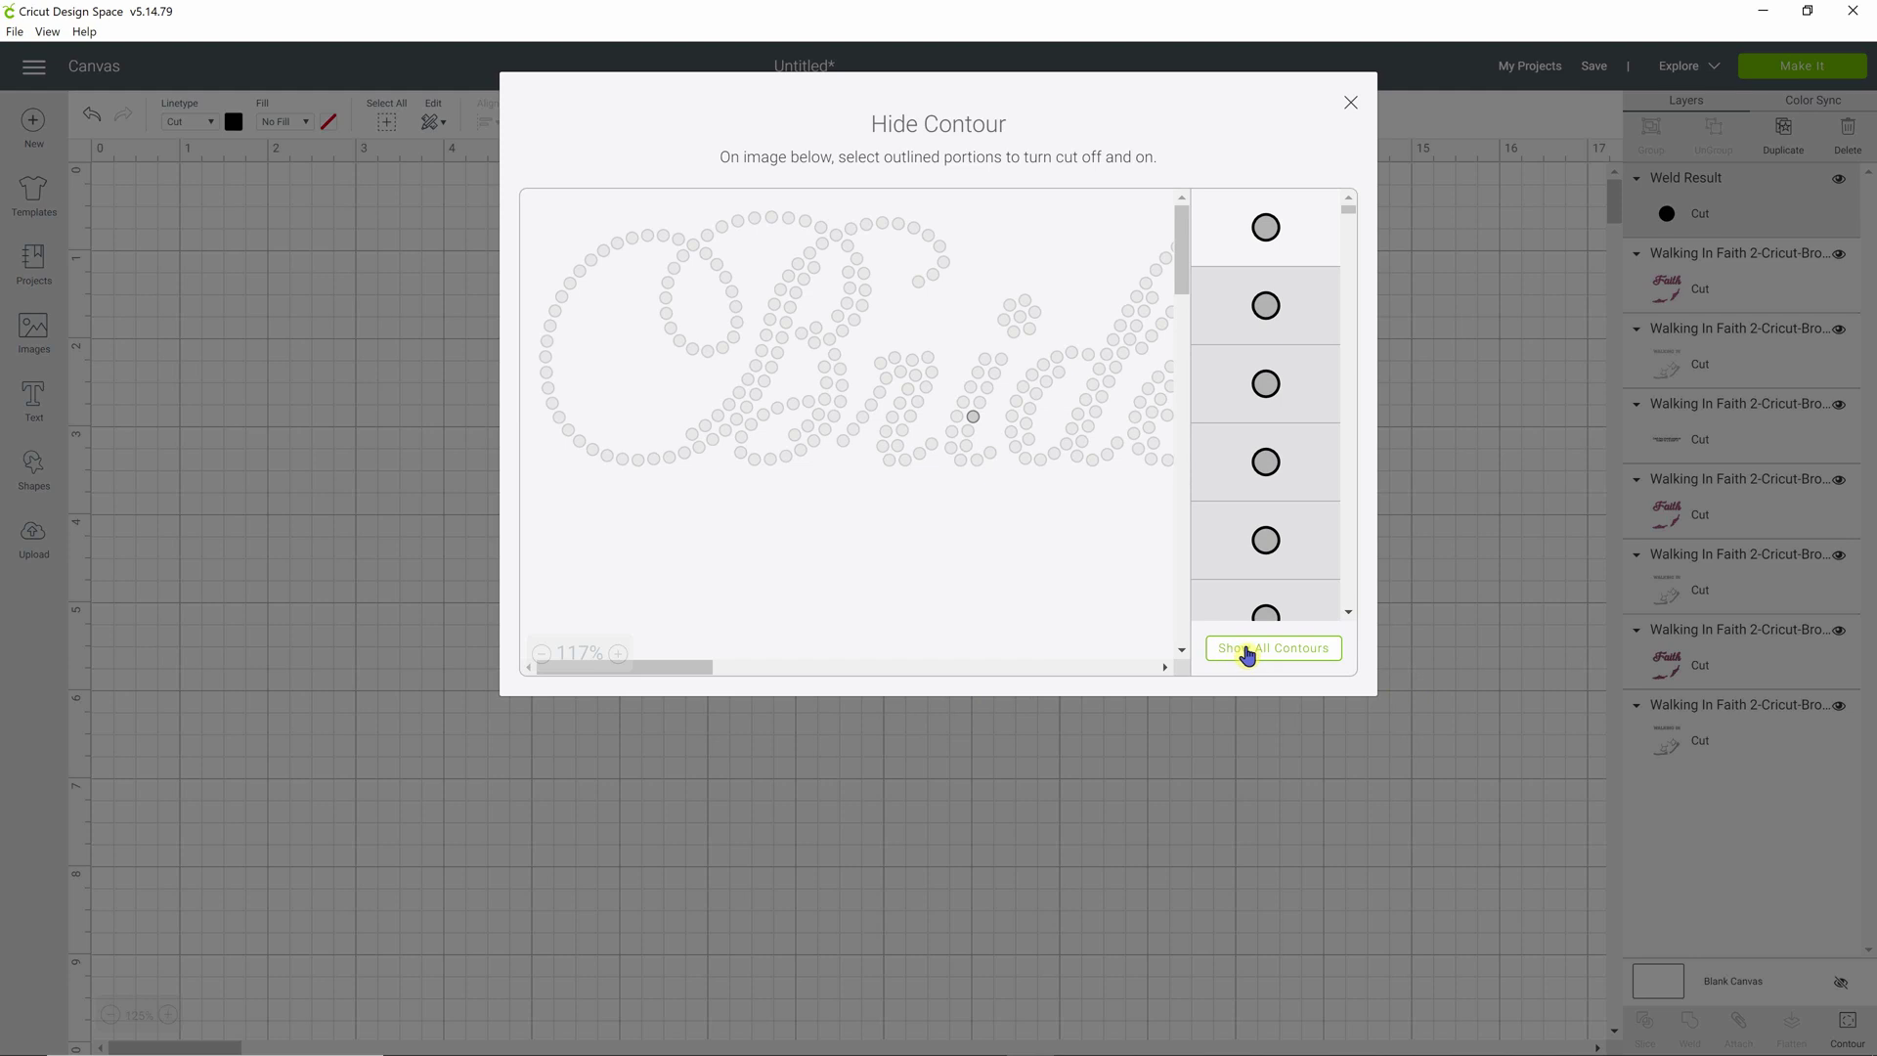
click(1244, 653)
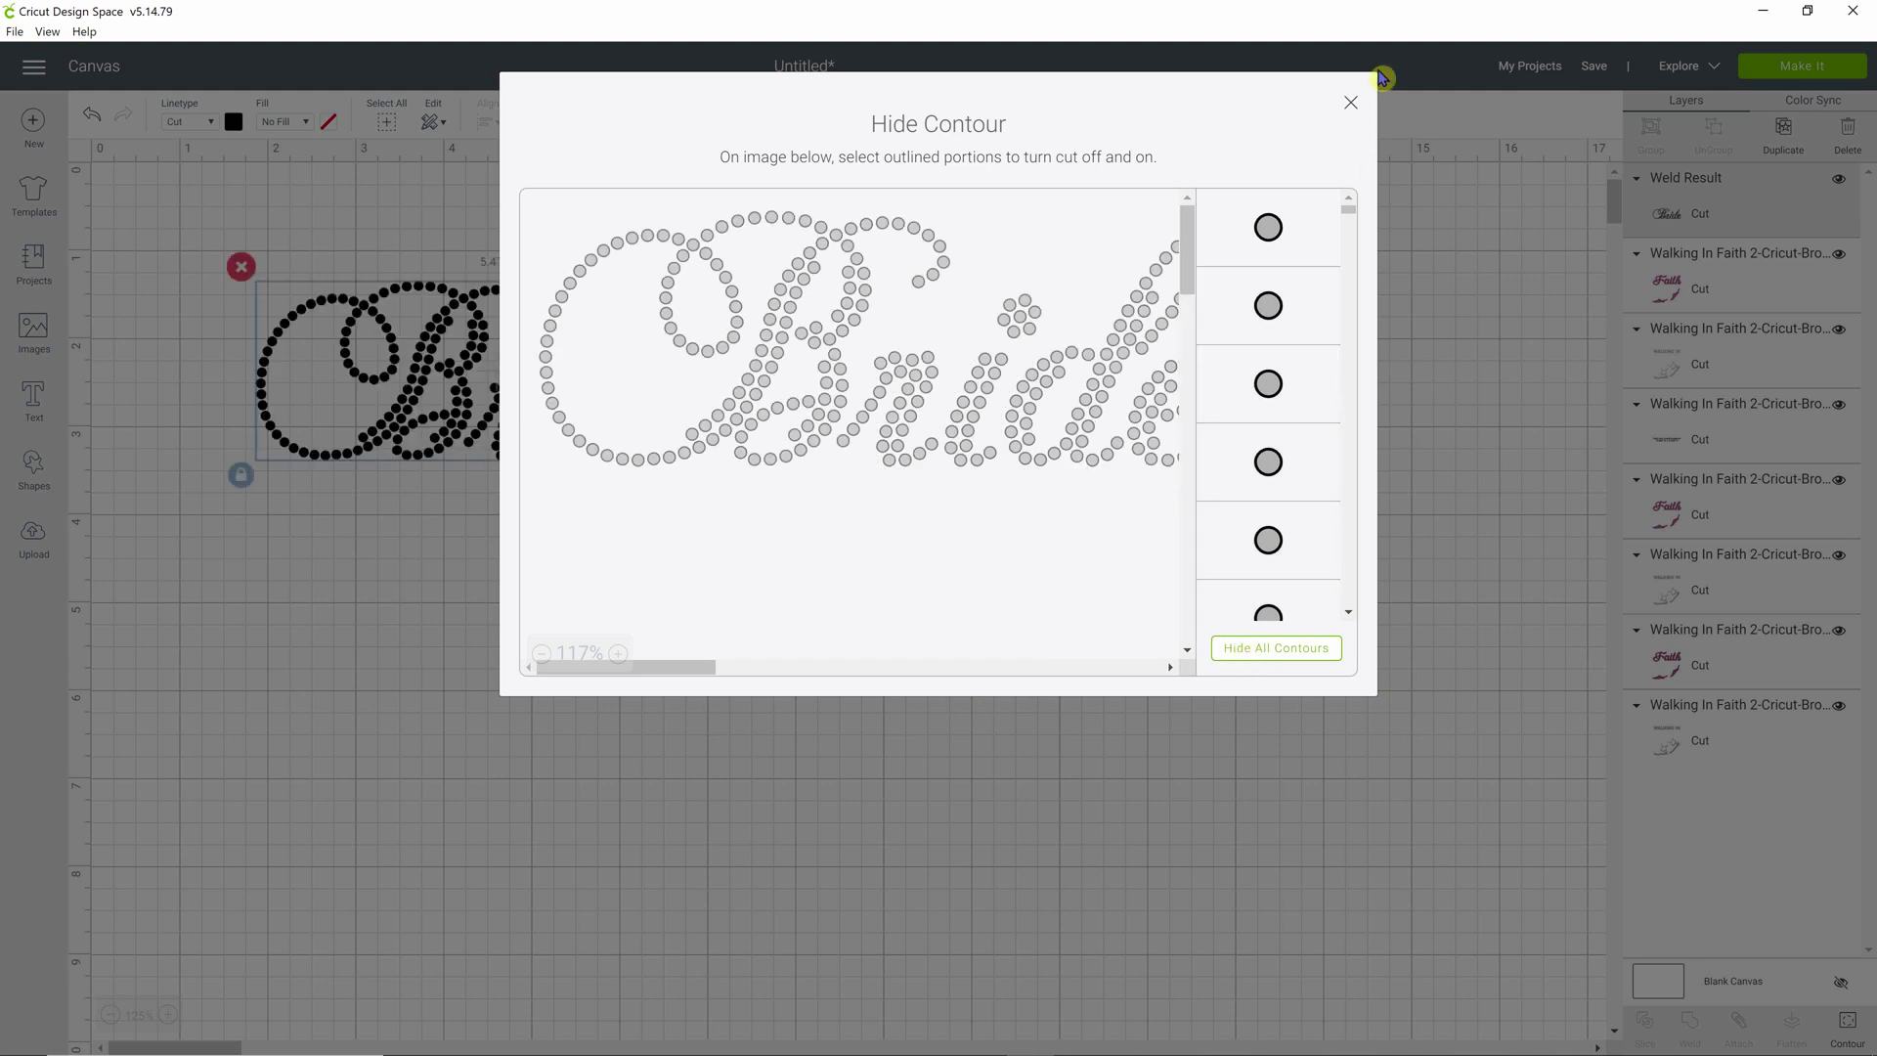
click(1351, 106)
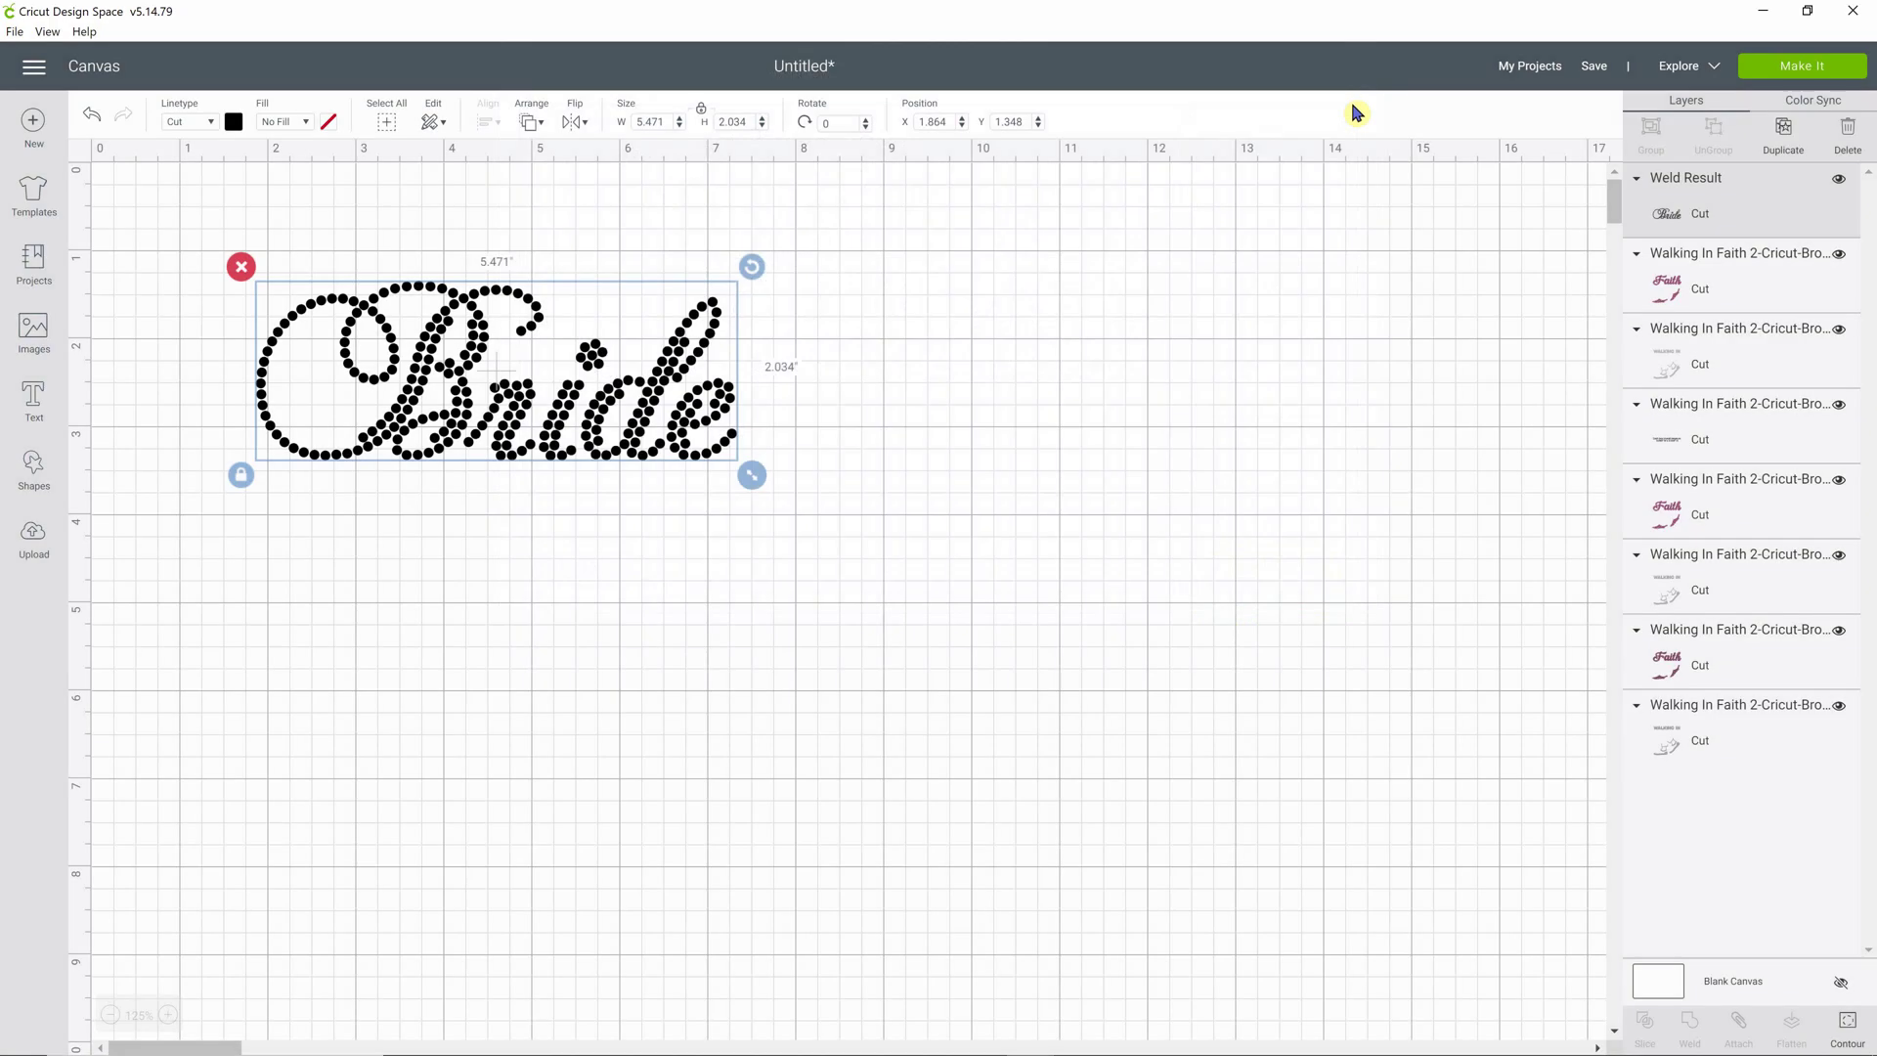
Check the overall size and circle spacing of the rescaled Bride lettering.
click(1064, 471)
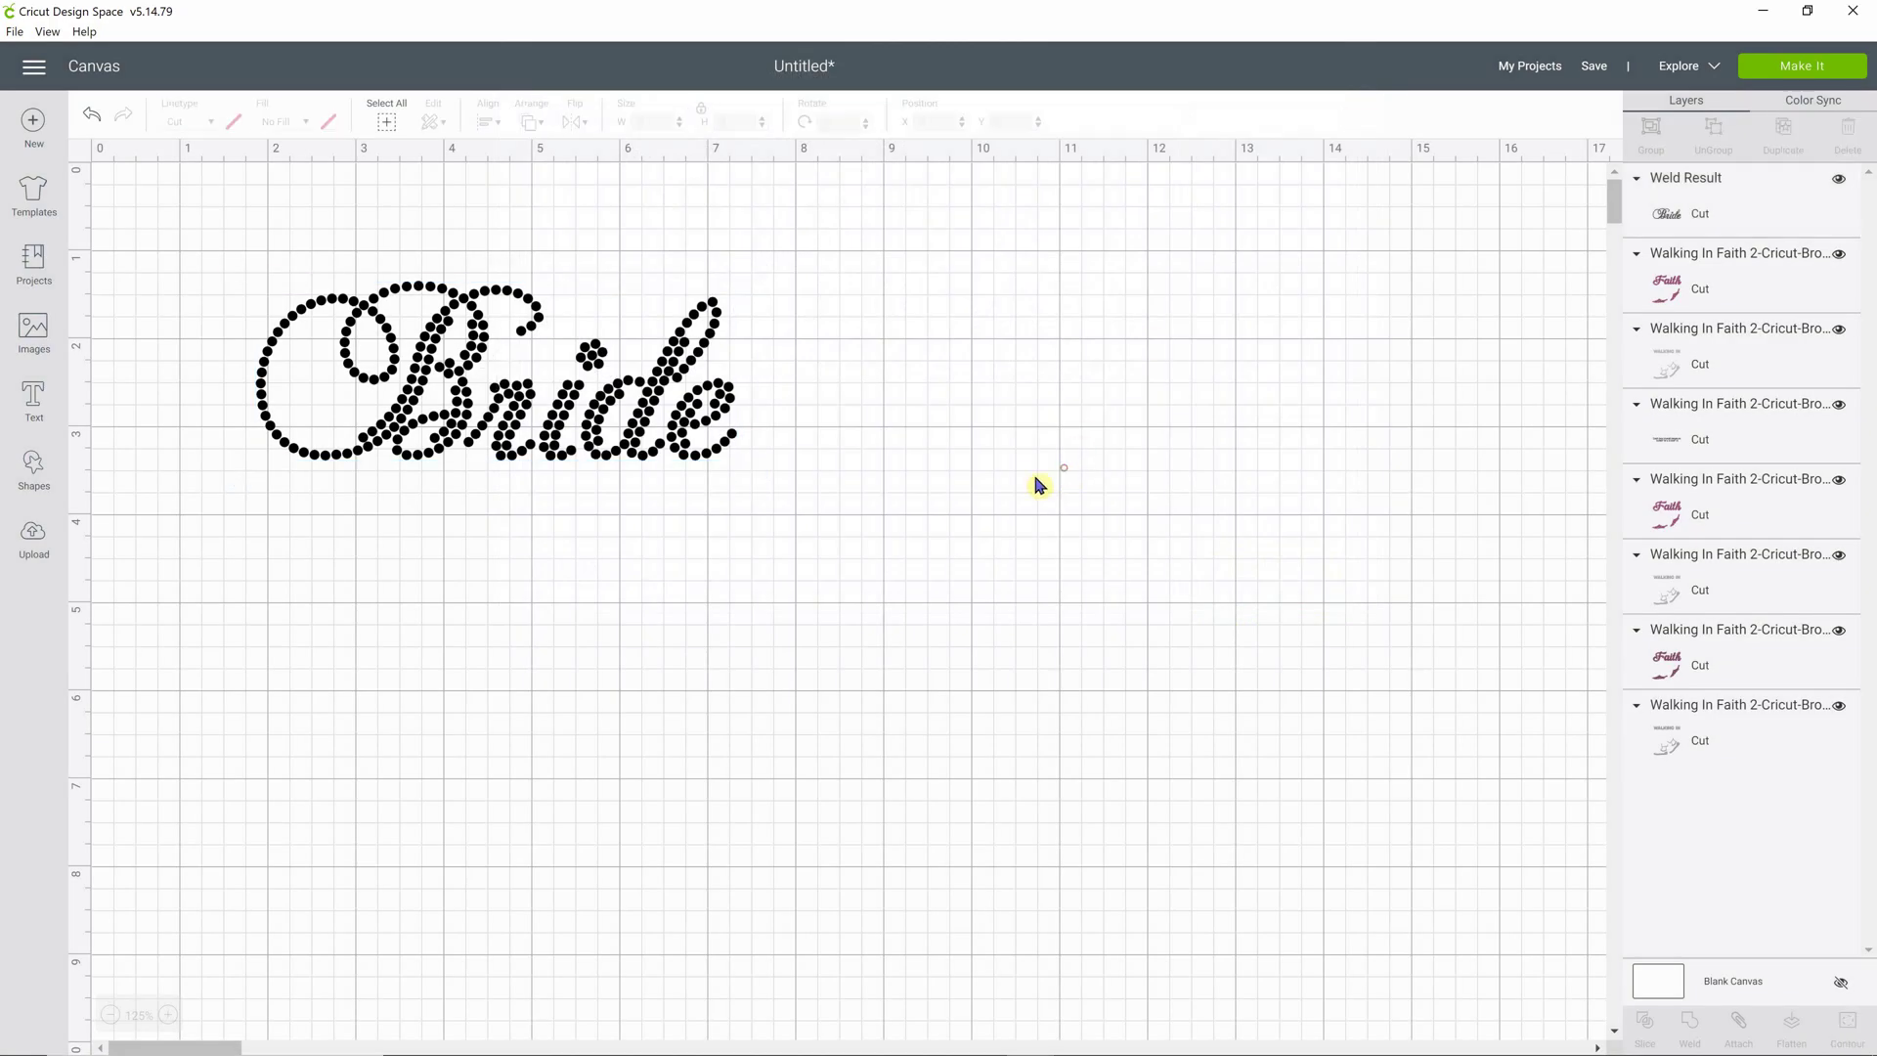
click(387, 338)
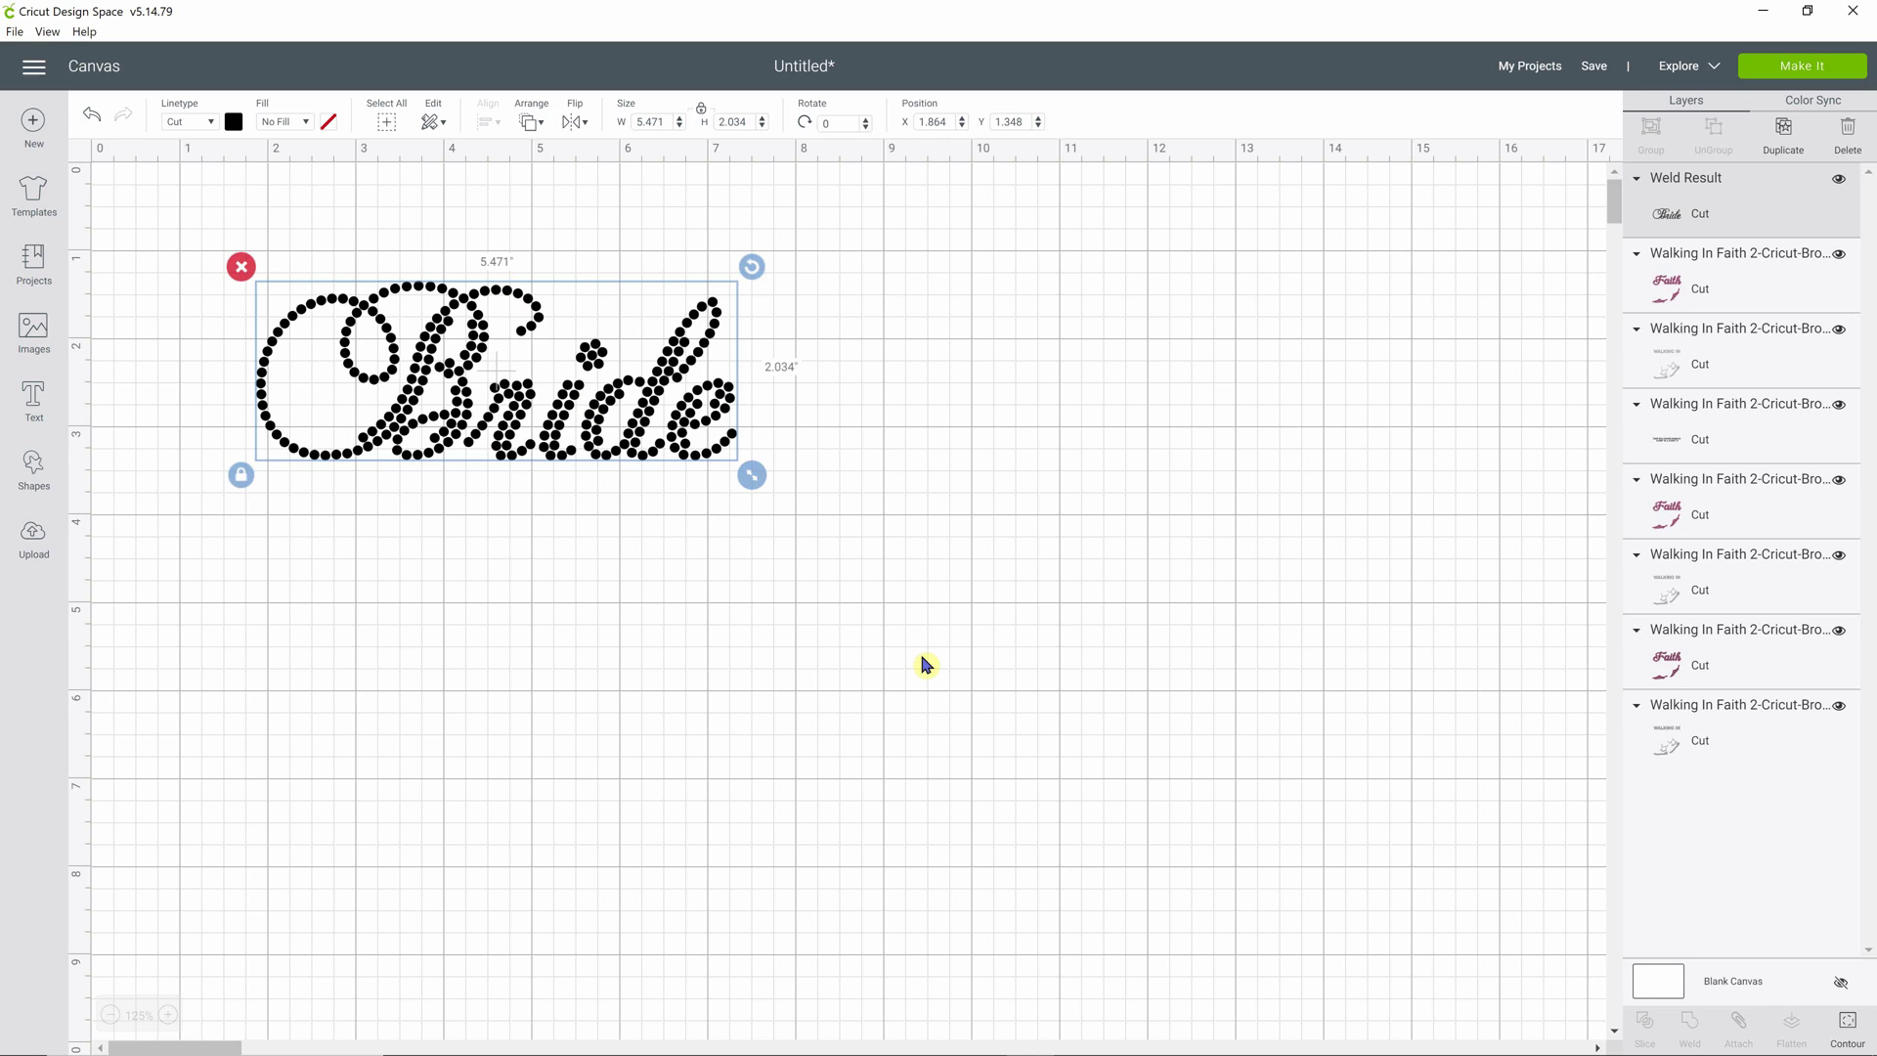
click(966, 676)
scroll(696, 427, down, 1)
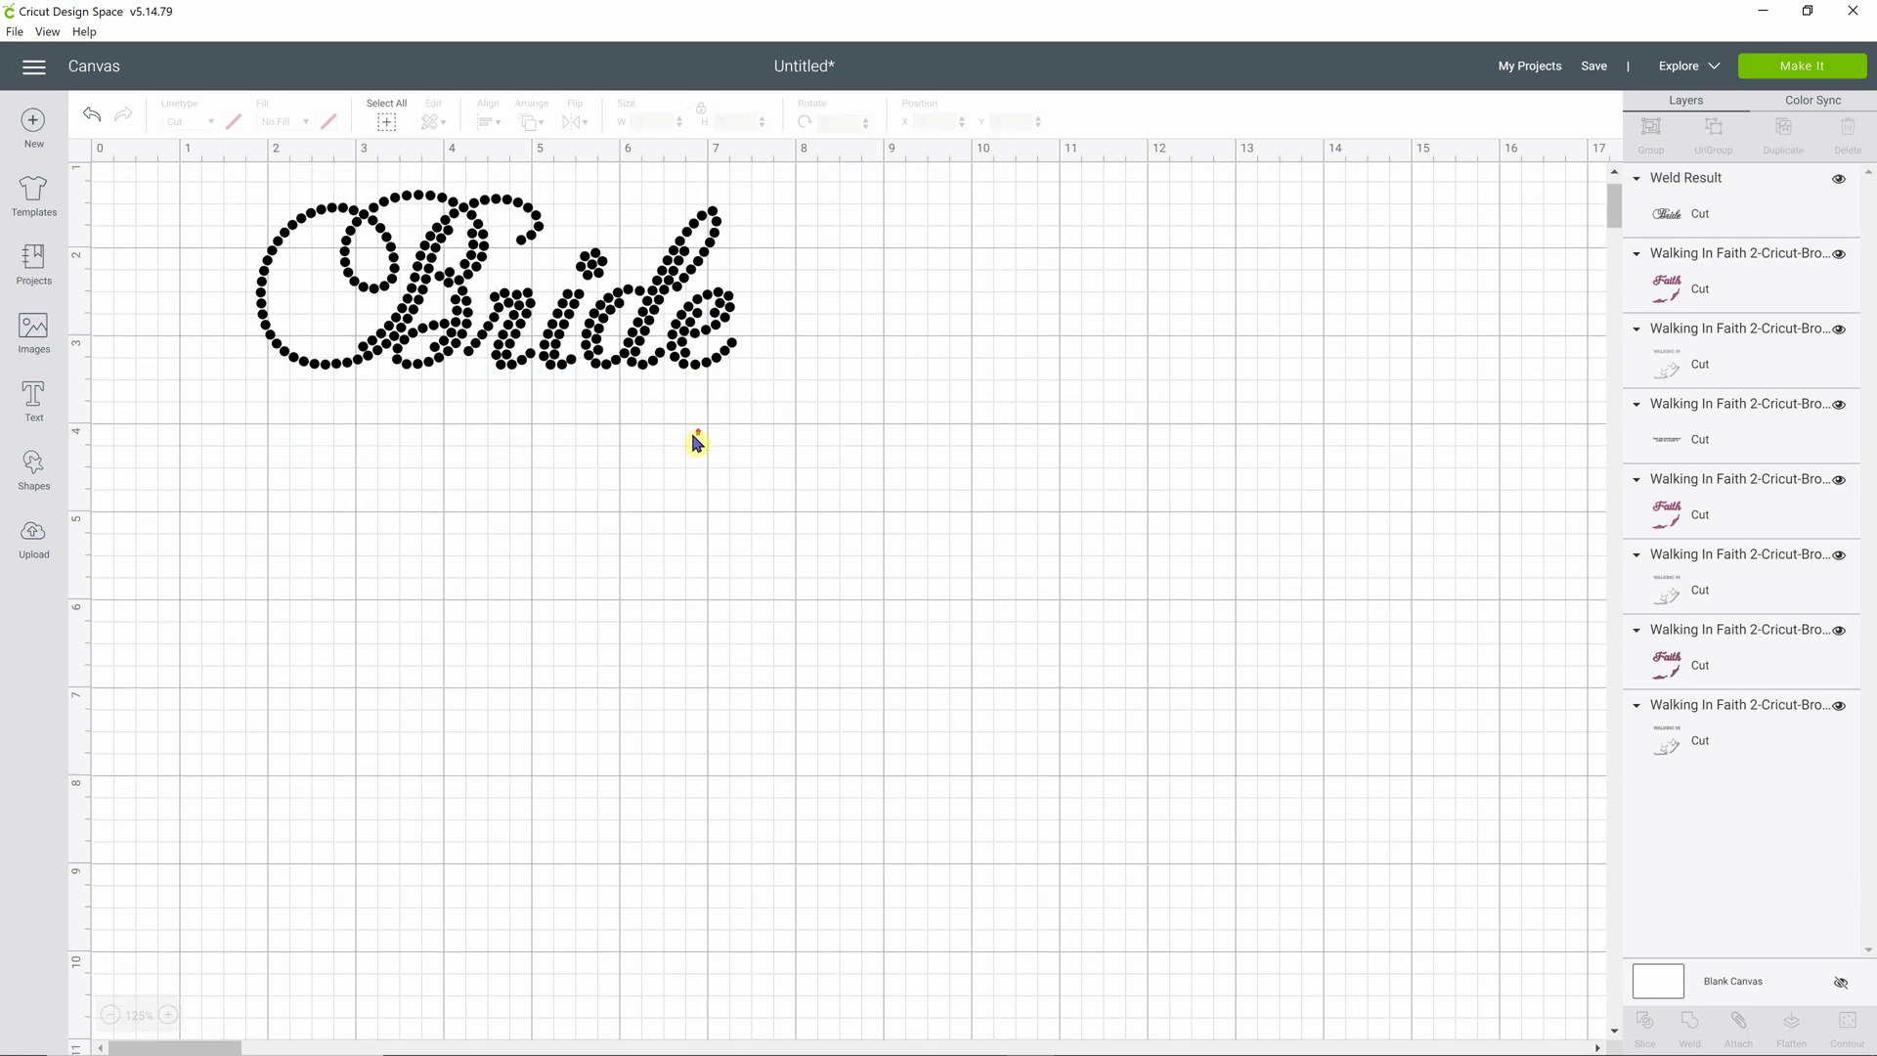
scroll(831, 489, up, 2)
Undo the contour changes and the circle resizing on the welded Bride lettering.
click(98, 122)
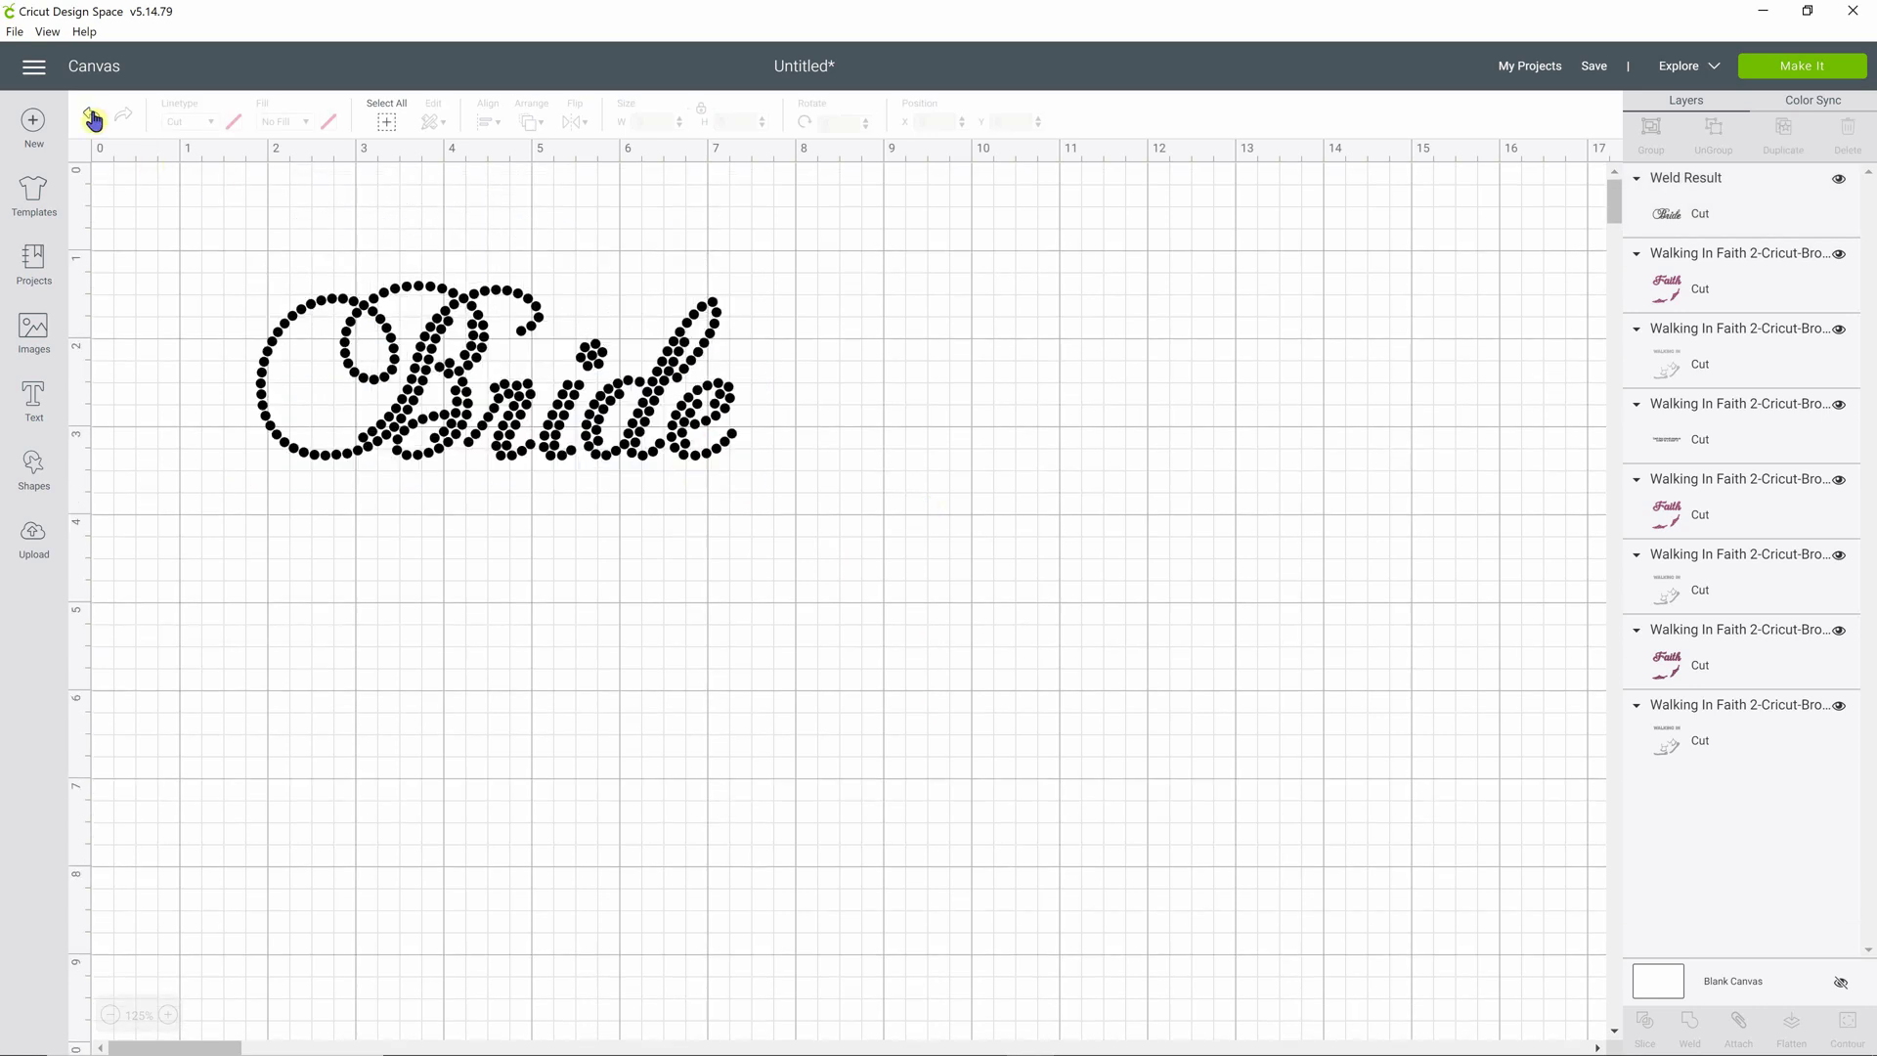
click(94, 119)
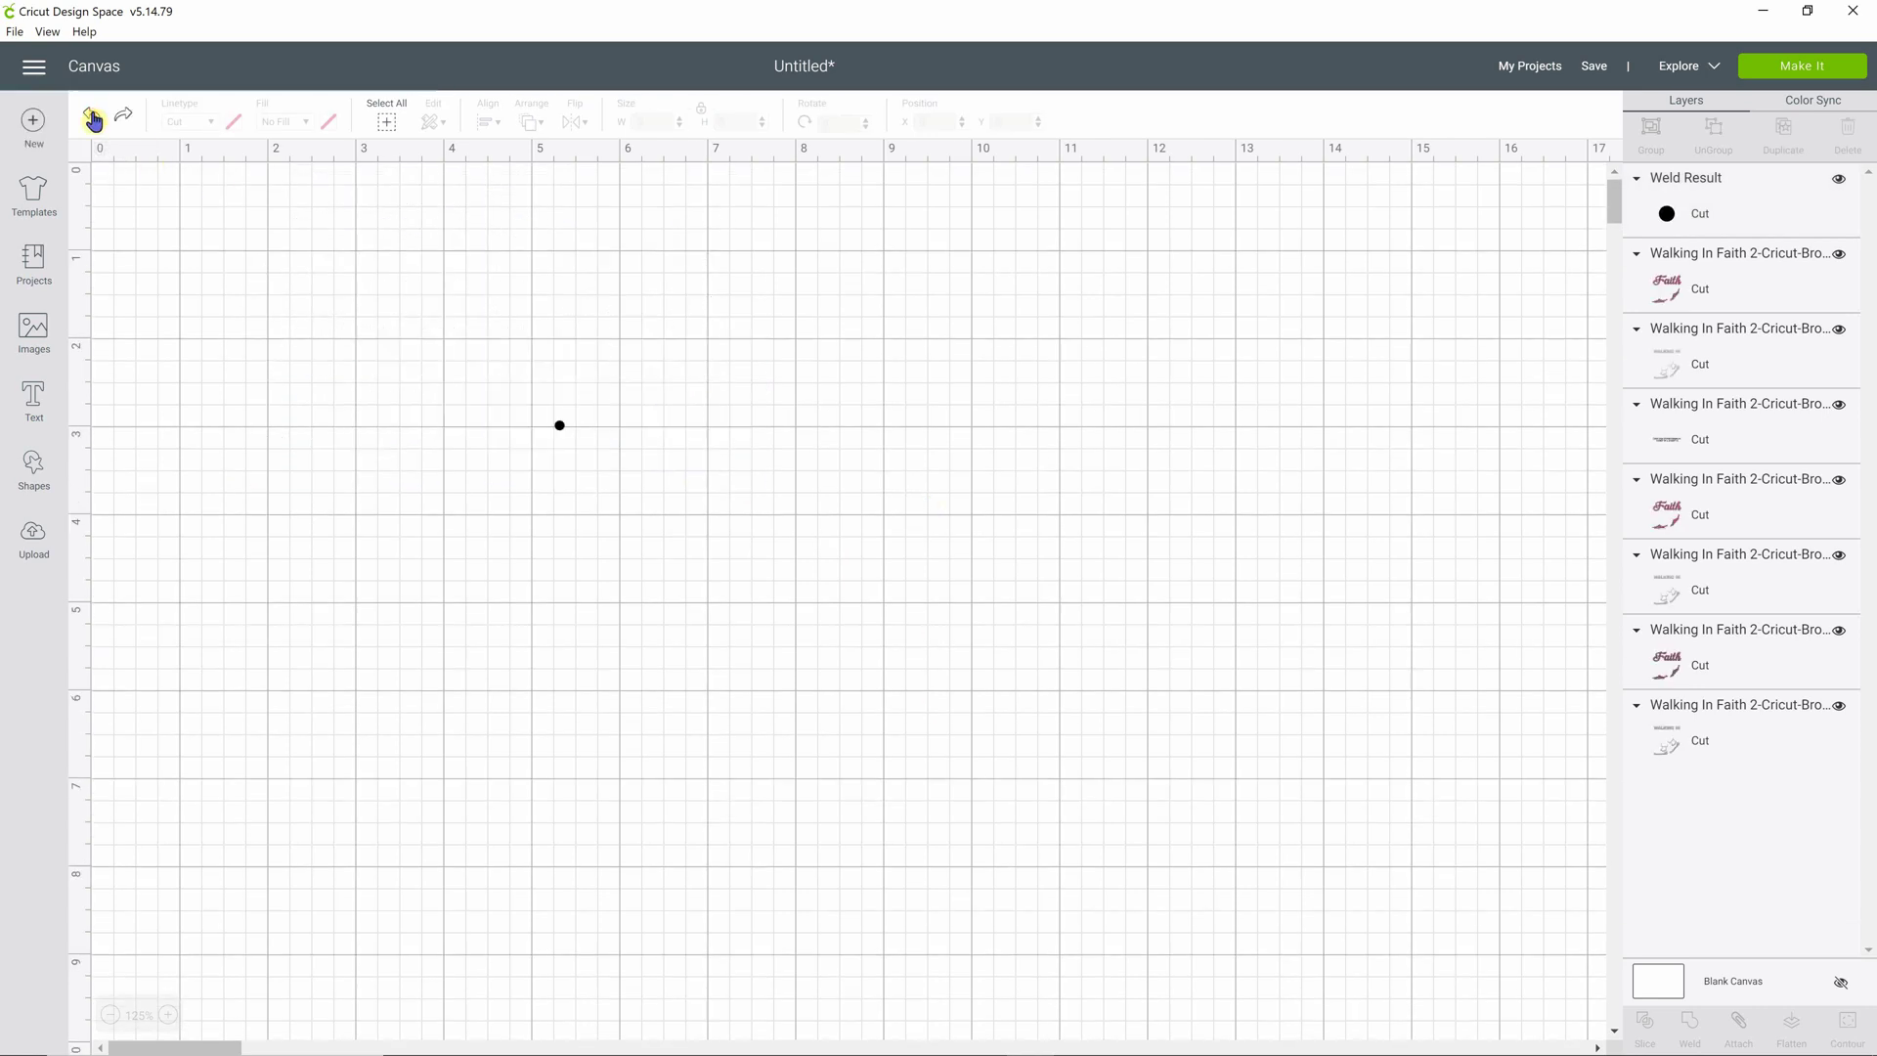
click(94, 120)
click(94, 120)
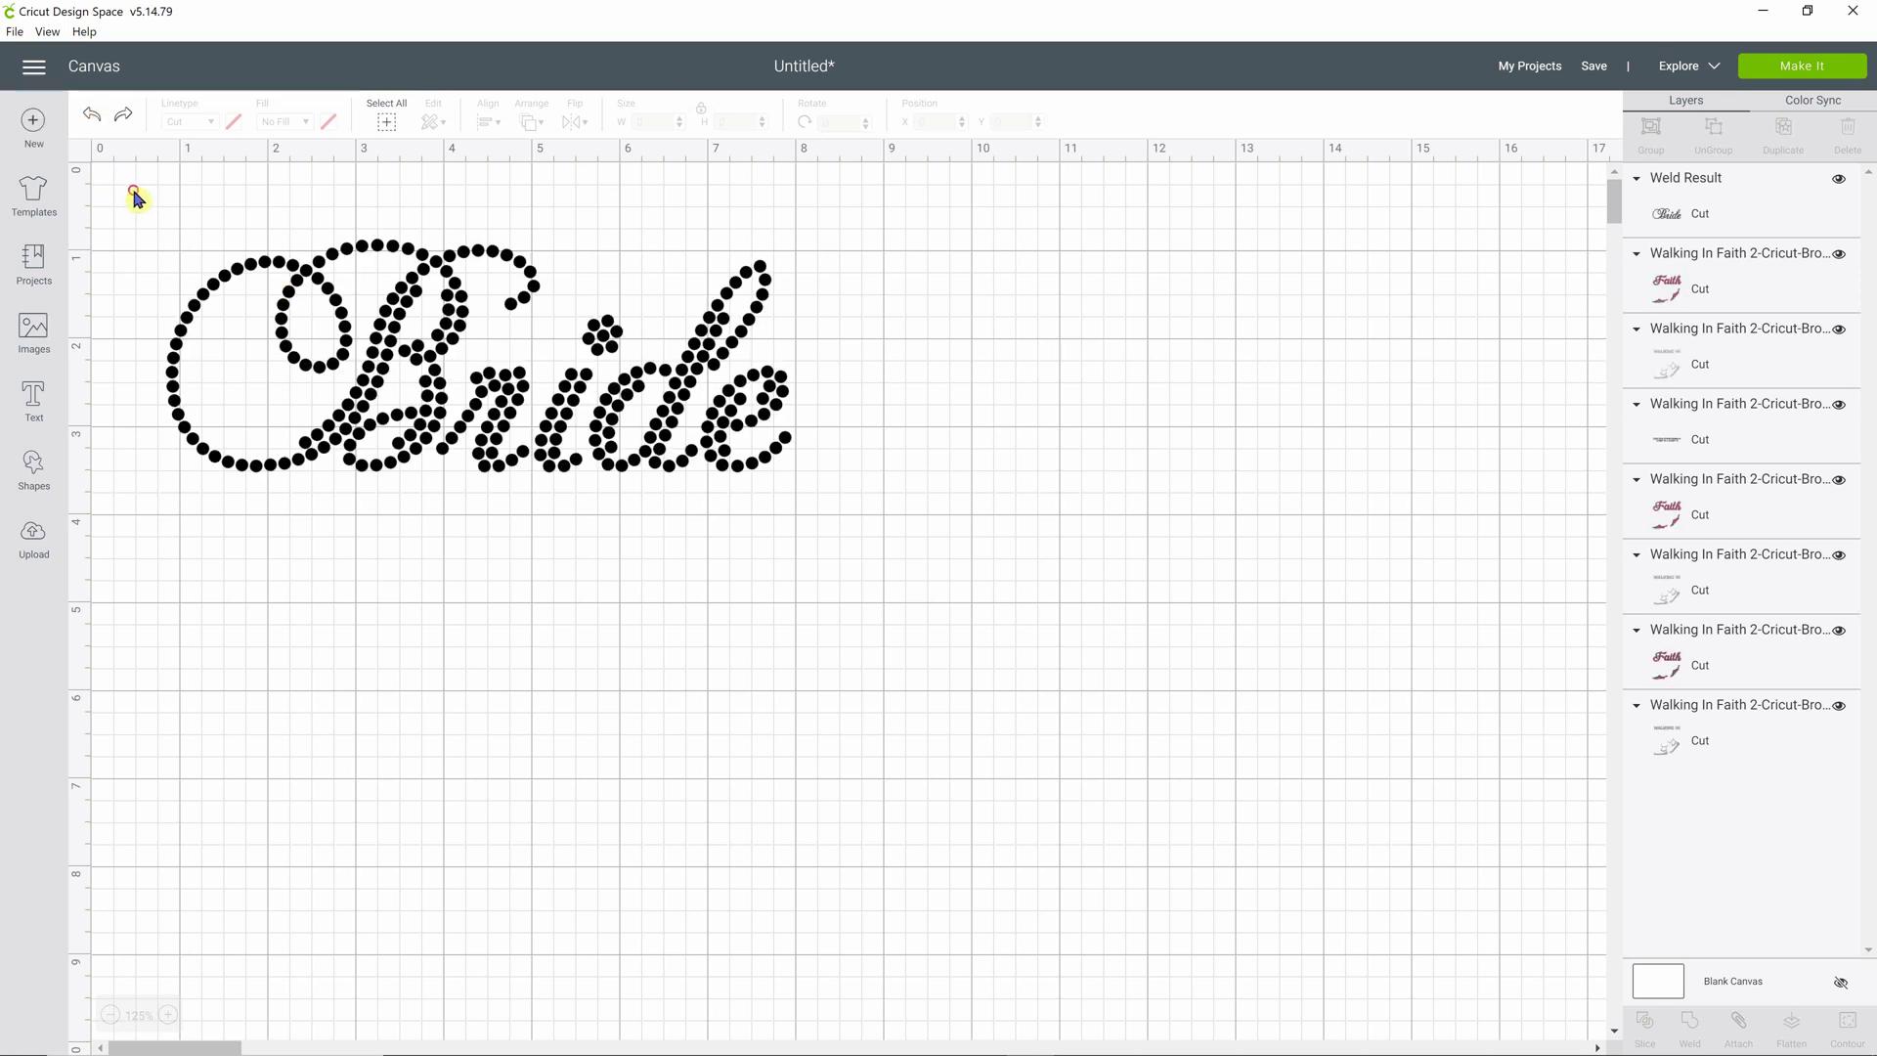
drag(133, 191, 847, 511)
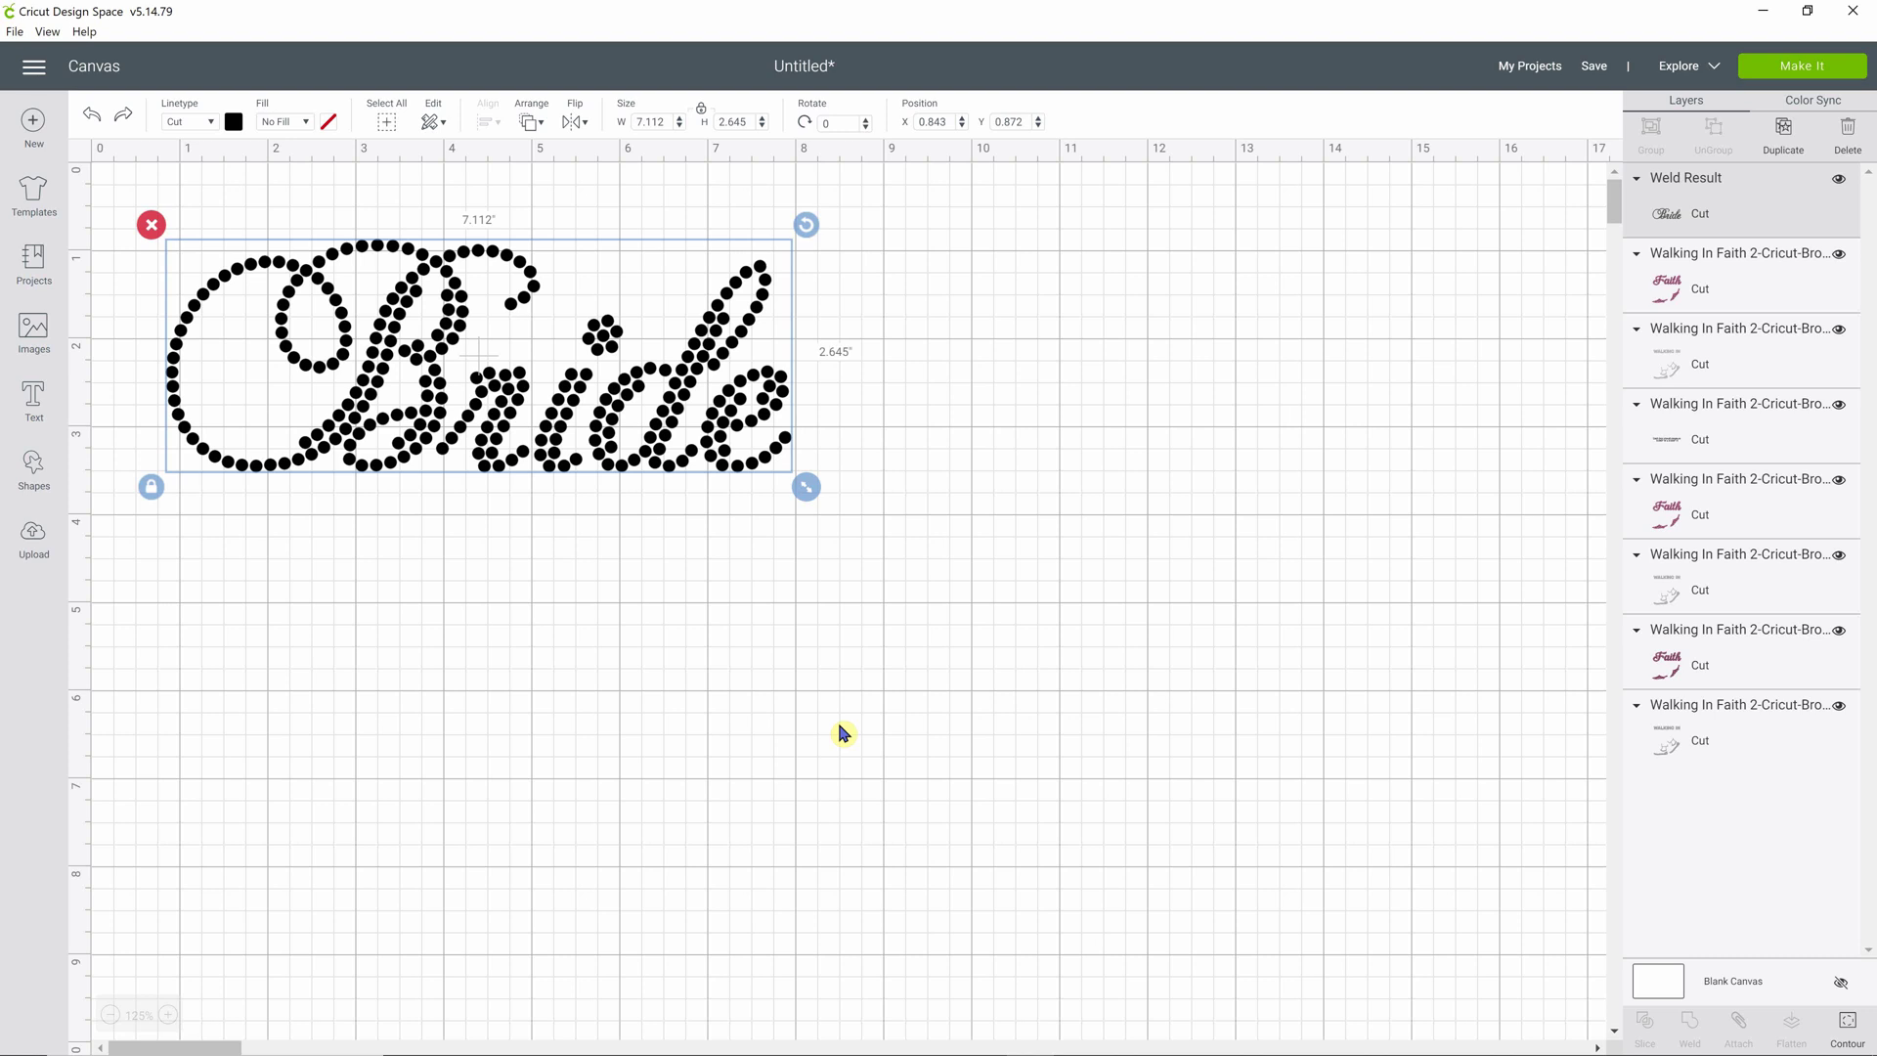
click(1103, 675)
click(941, 569)
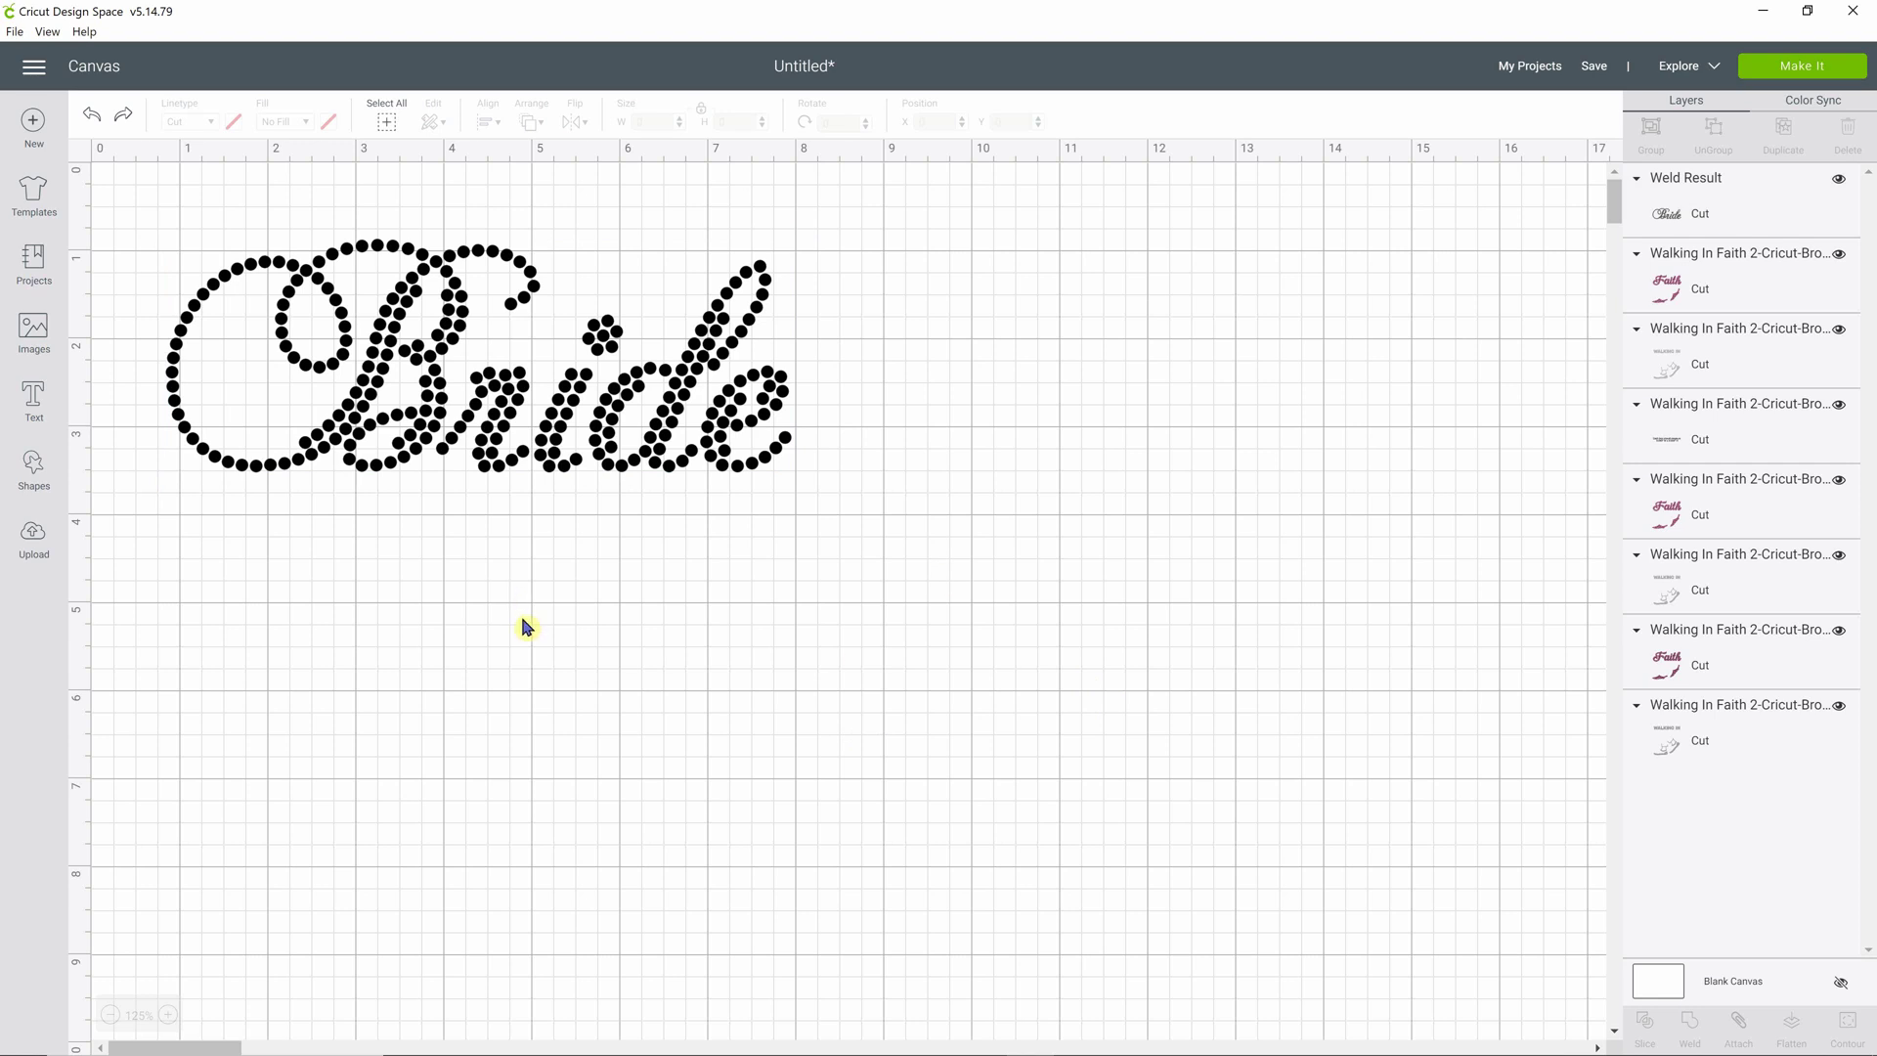